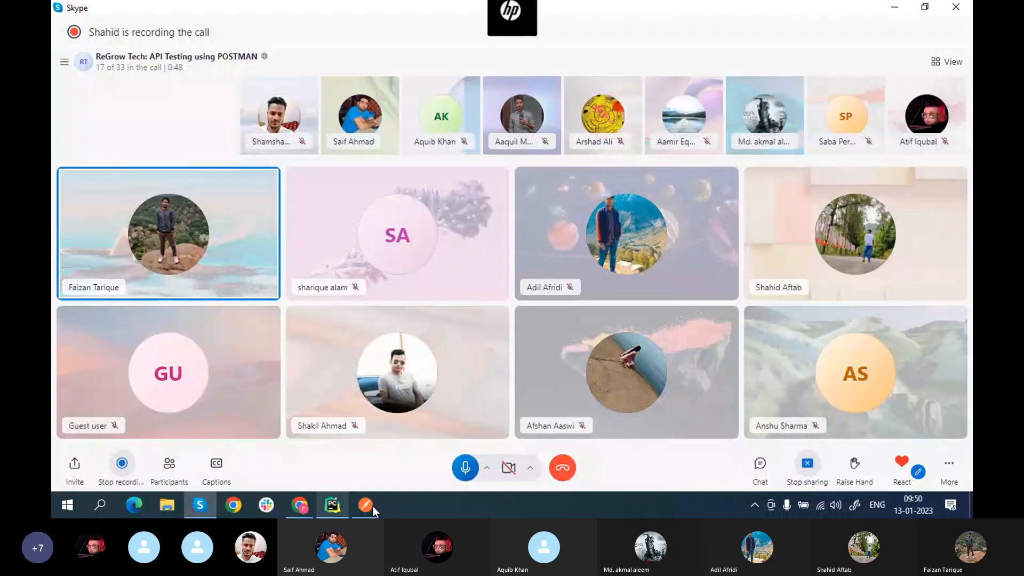
Step: Bring the Postman window forward and show the list of available workspaces
click(364, 506)
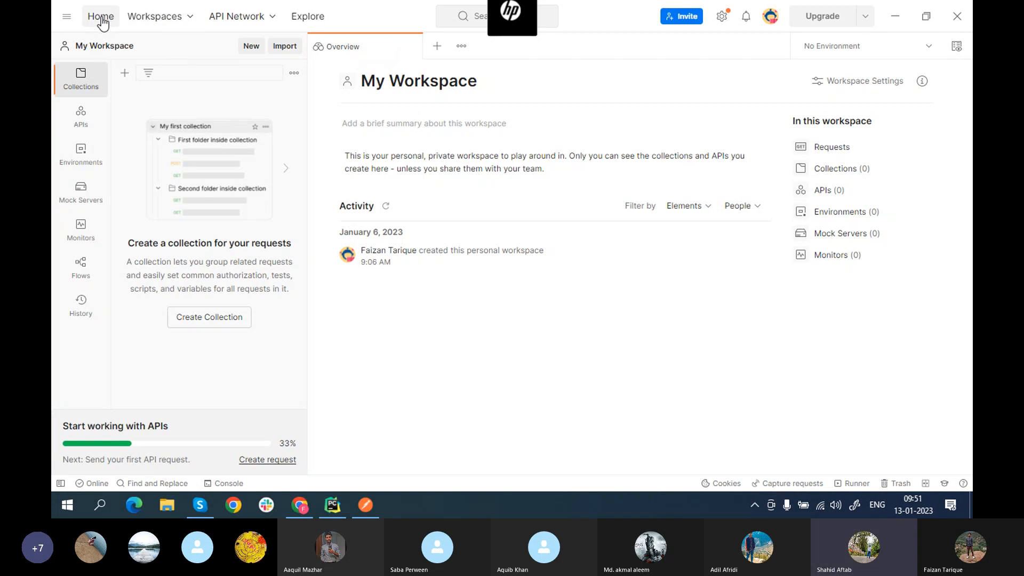
click(187, 21)
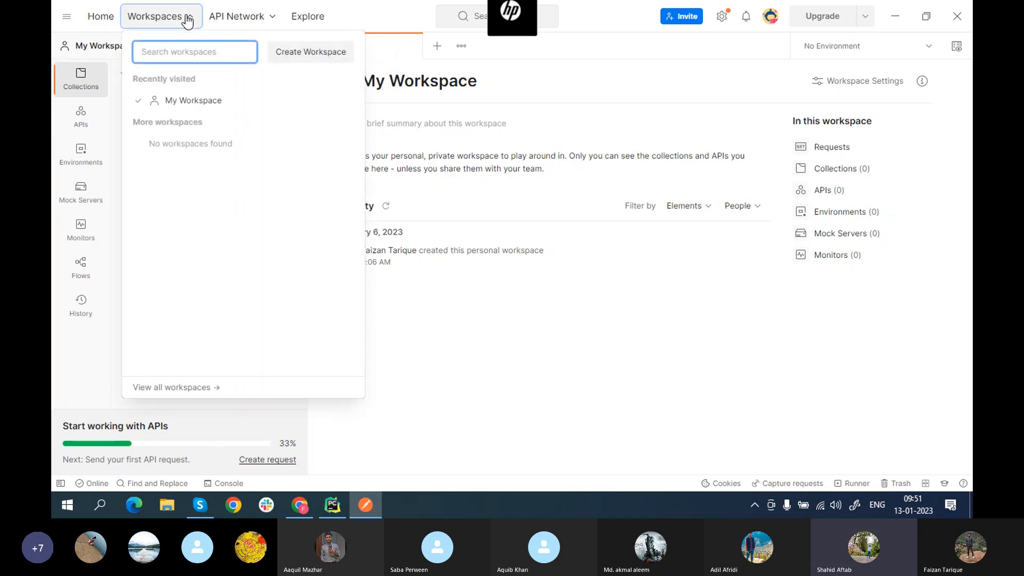
Step: Start the Create Workspace form for a new workspace
click(309, 60)
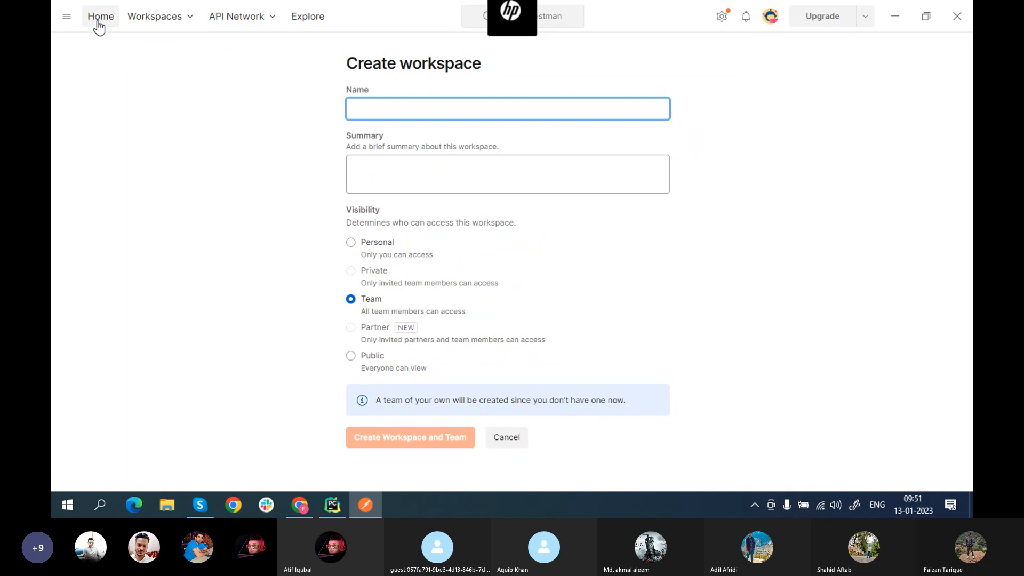
click(191, 23)
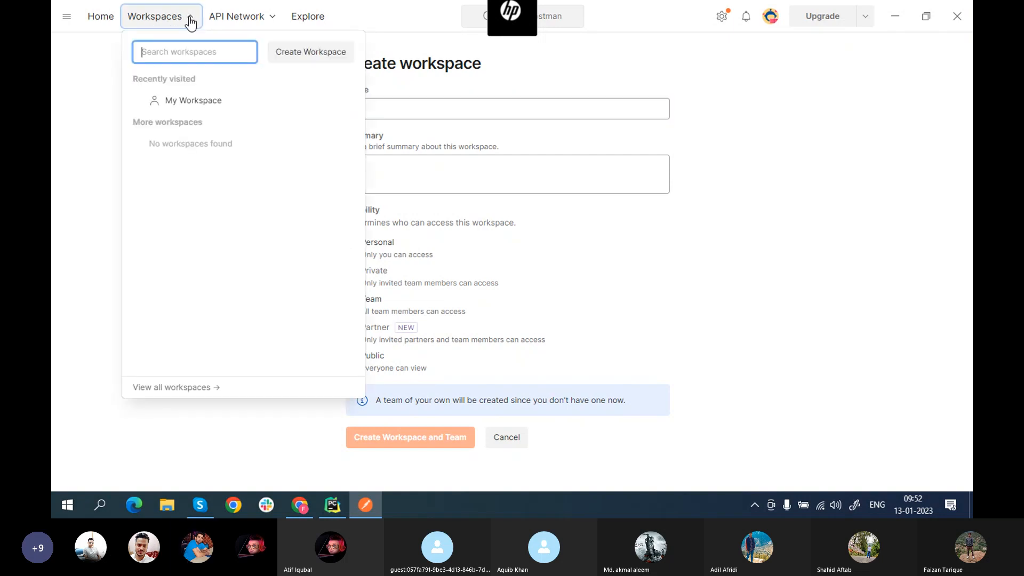
click(312, 63)
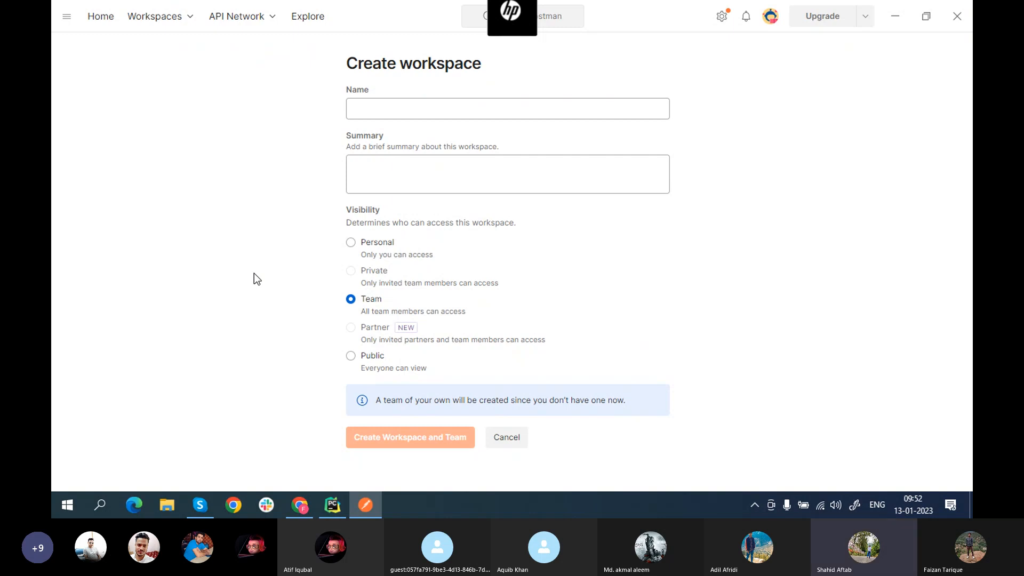
Step: Name the workspace DemoAPI with the summary 'My first work space'
click(379, 112)
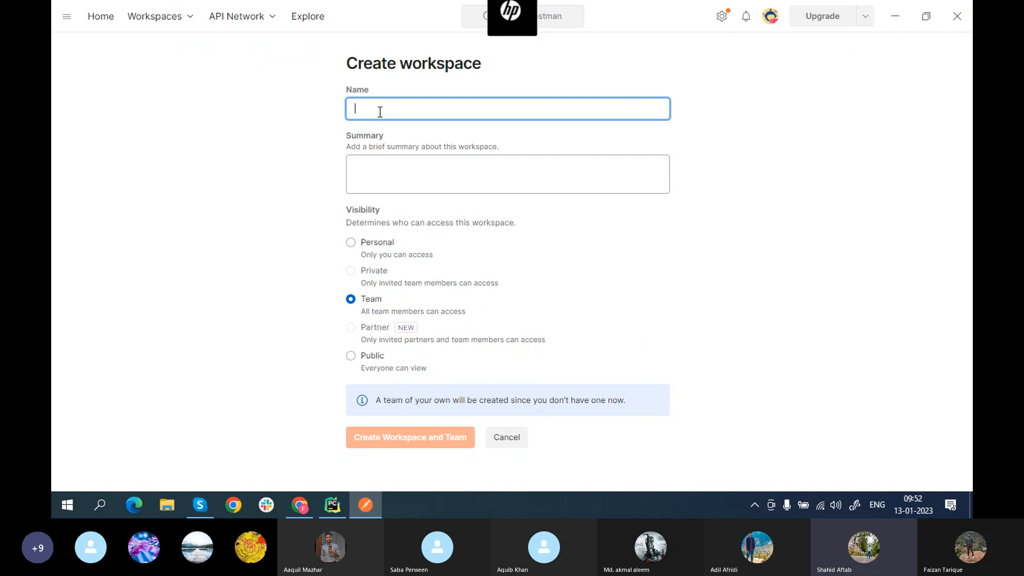
text(De)
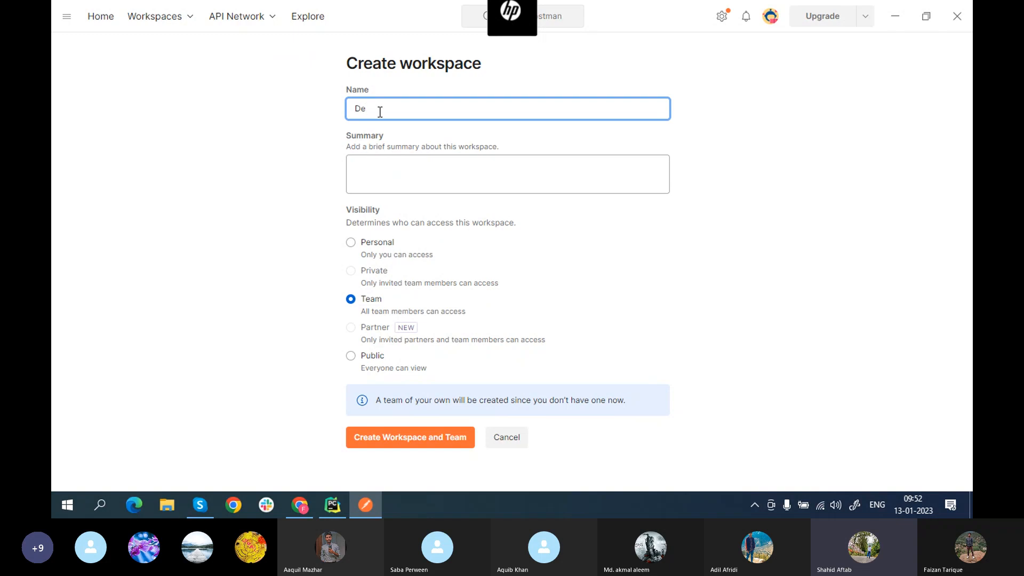
text(moAPI)
click(384, 177)
text(My)
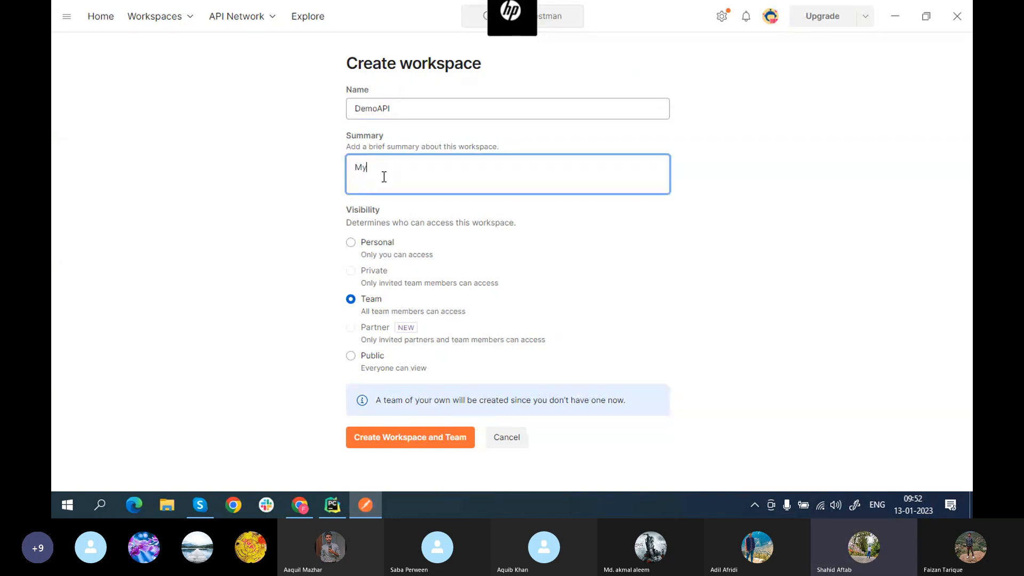
text( first work space)
Step: Set the DemoAPI workspace visibility to Public so everyone can view it
mouse_move(373, 272)
click(351, 244)
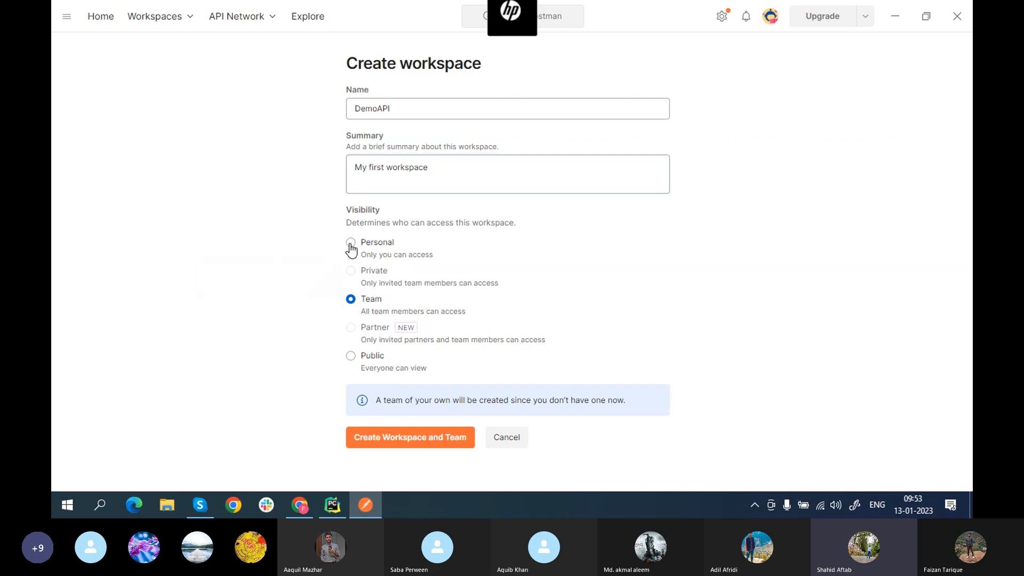
click(351, 299)
click(351, 357)
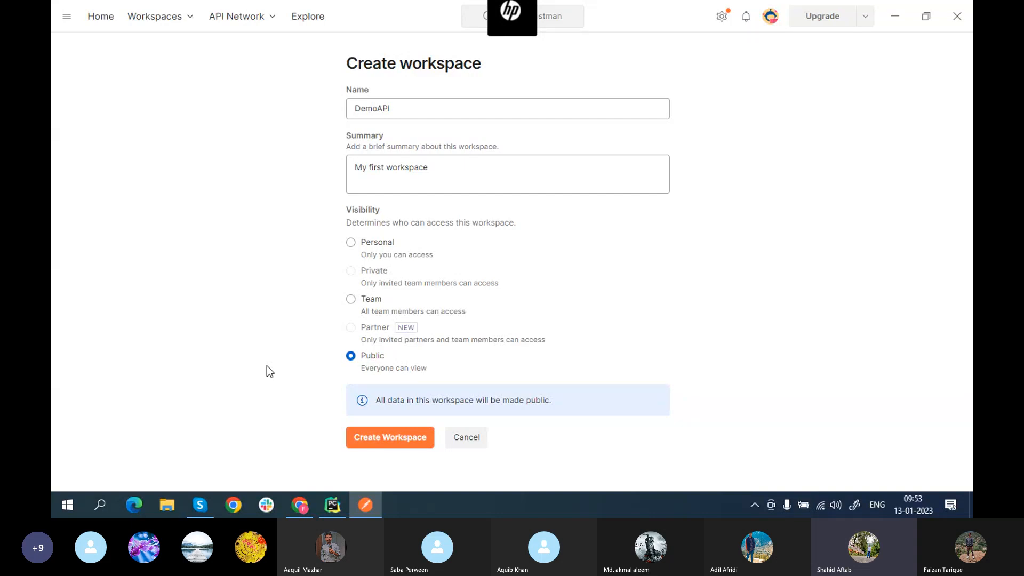
Step: Create the public DemoAPI workspace and land on its overview
click(391, 440)
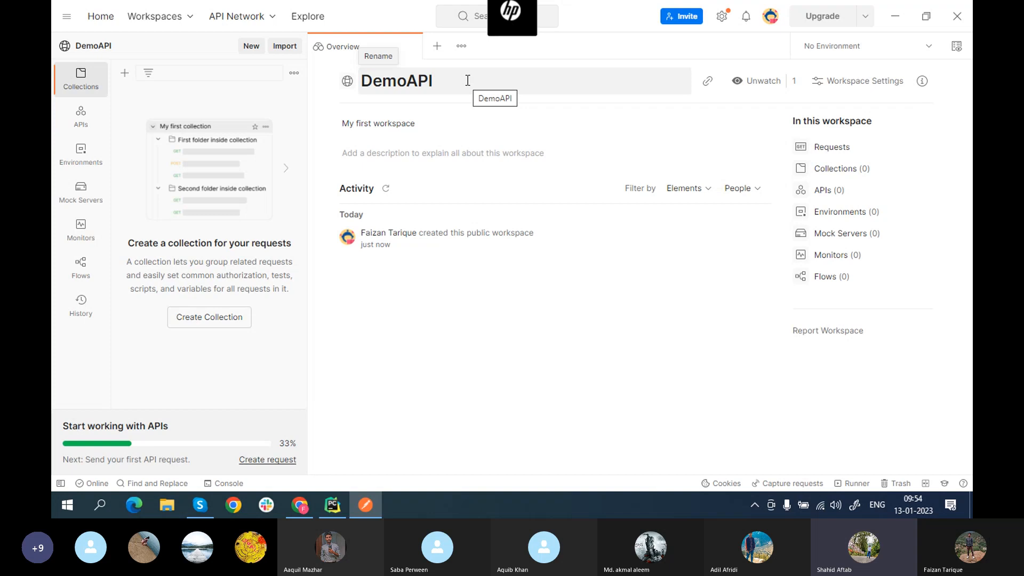
Step: Open a second blank Create Workspace form with visibility left on Public
click(172, 18)
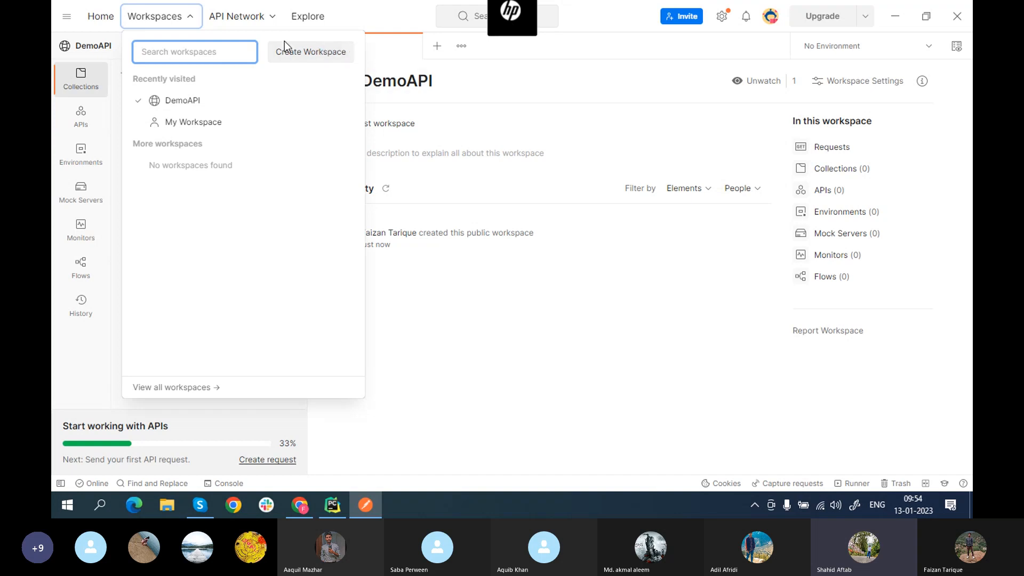
click(300, 53)
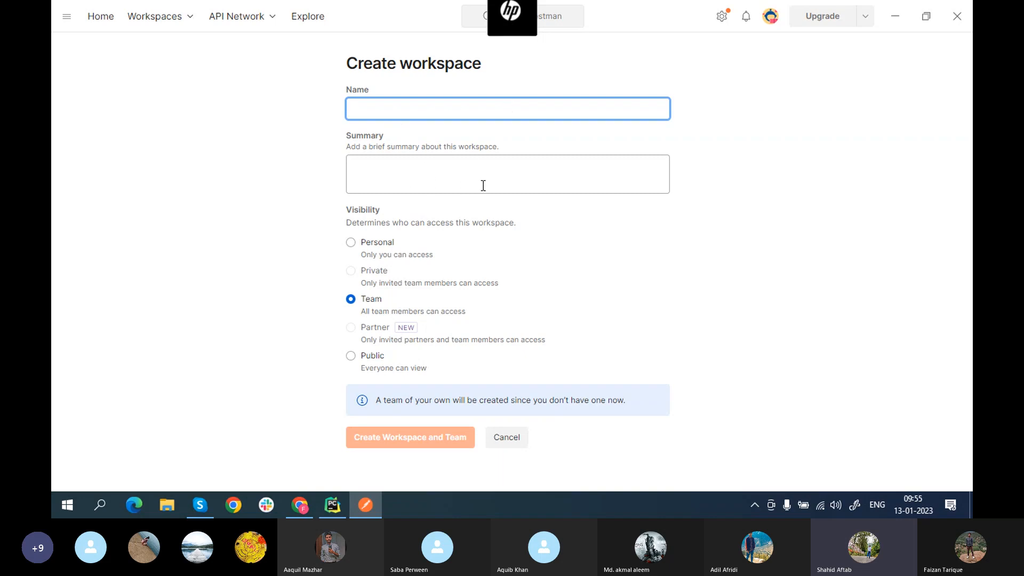
mouse_move(421, 281)
click(351, 355)
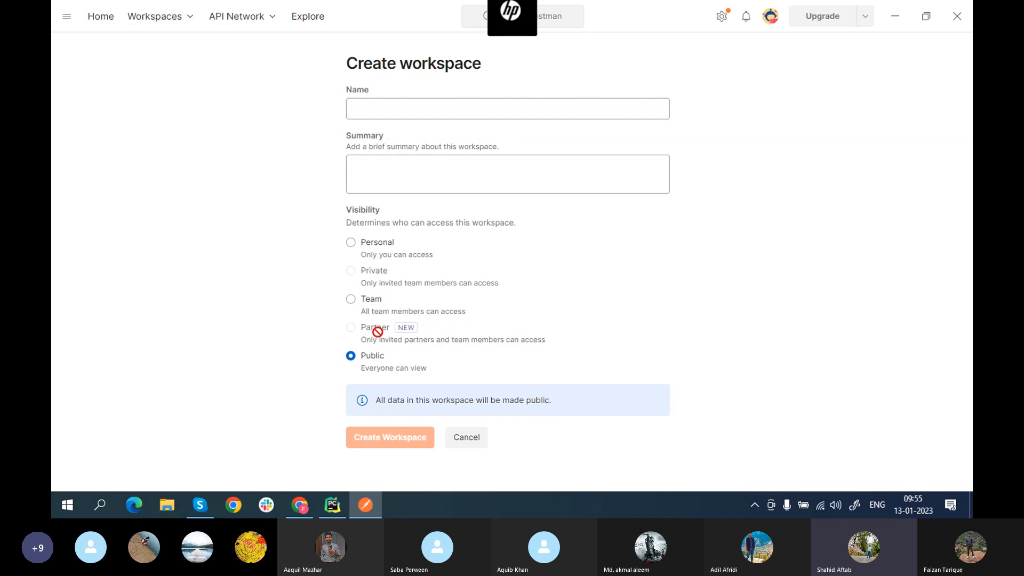
click(351, 242)
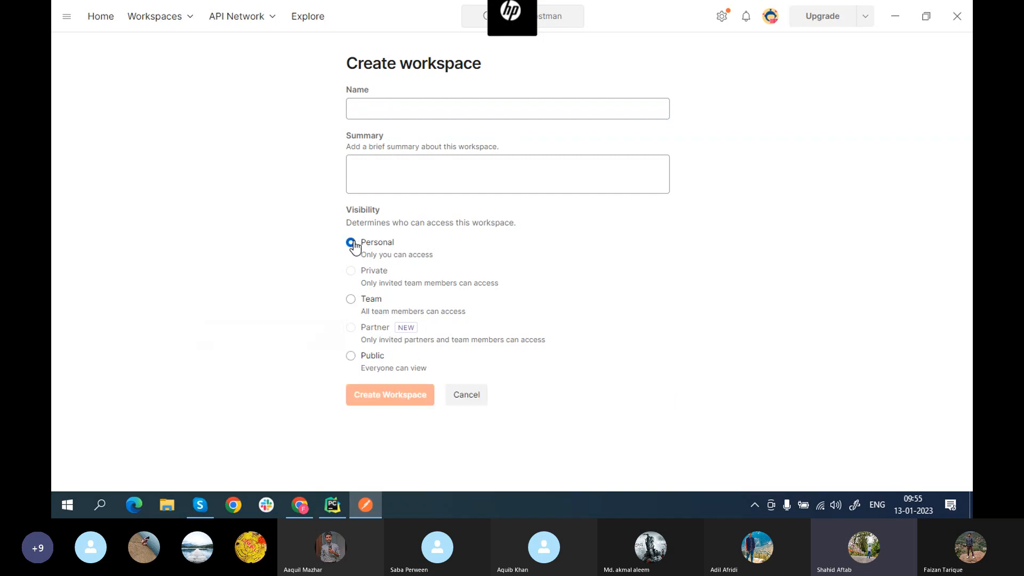
click(351, 299)
click(352, 356)
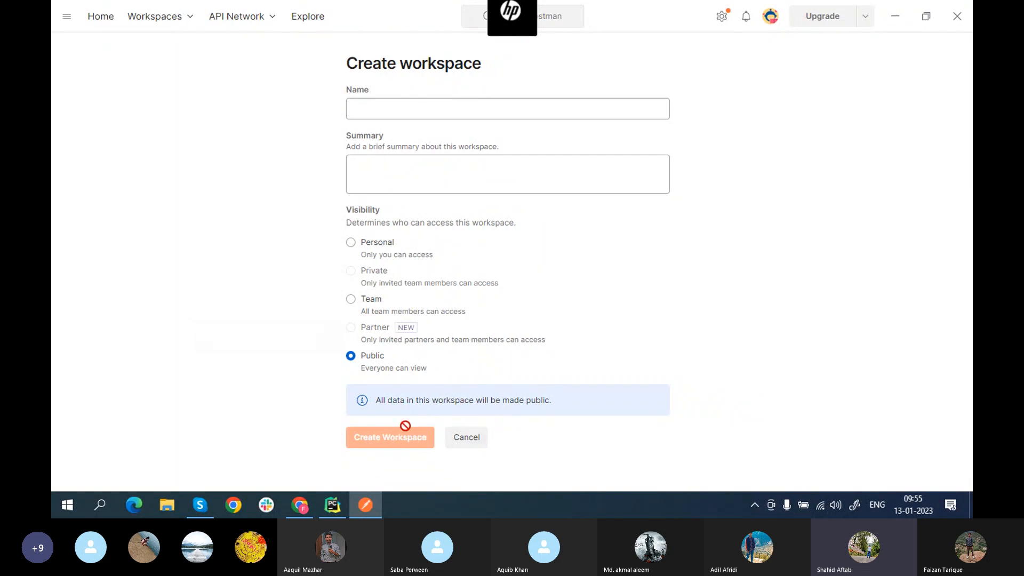
Step: Cancel the blank workspace form, visit DemoAPI, then return to the Home page
click(474, 444)
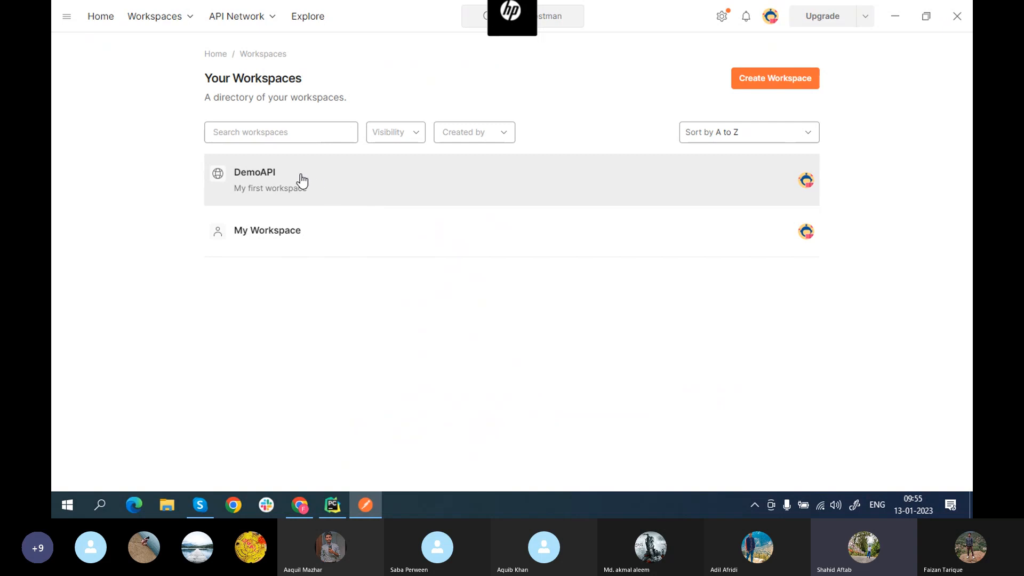
click(301, 179)
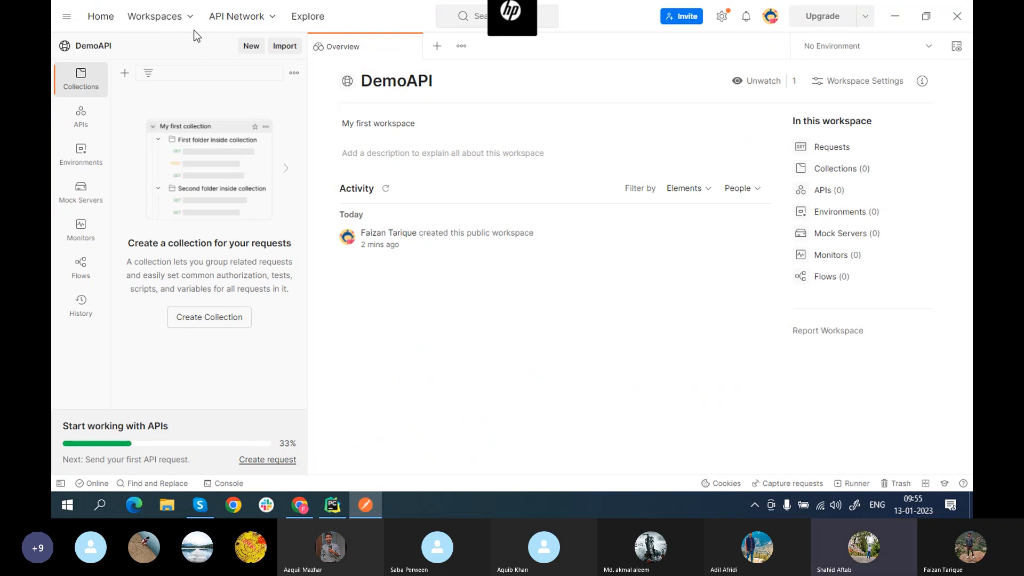
click(100, 17)
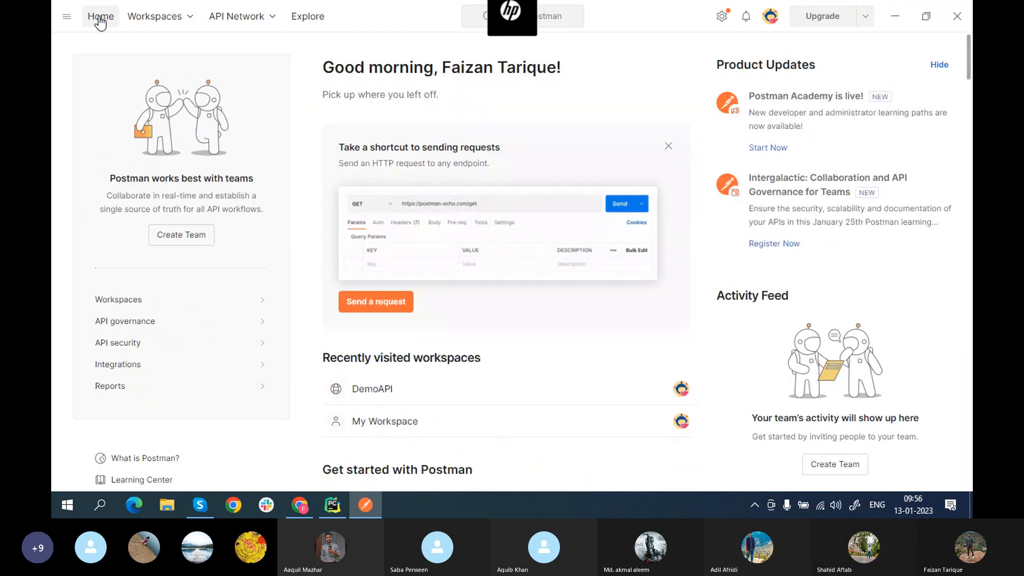
Step: Reopen DemoAPI from the Home page's Recently visited workspaces list
scroll(349, 273, down, 4)
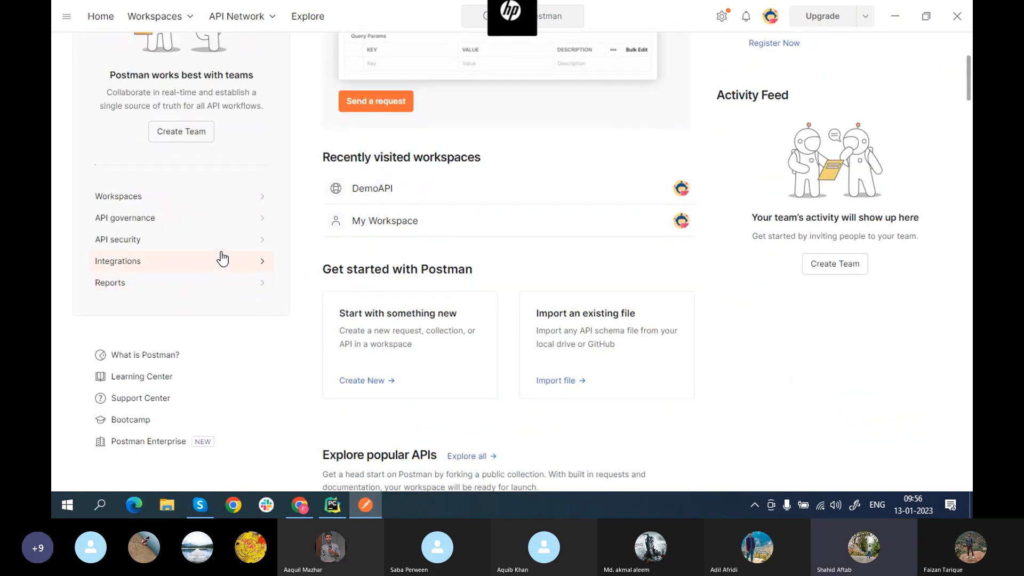
scroll(443, 205, up, 4)
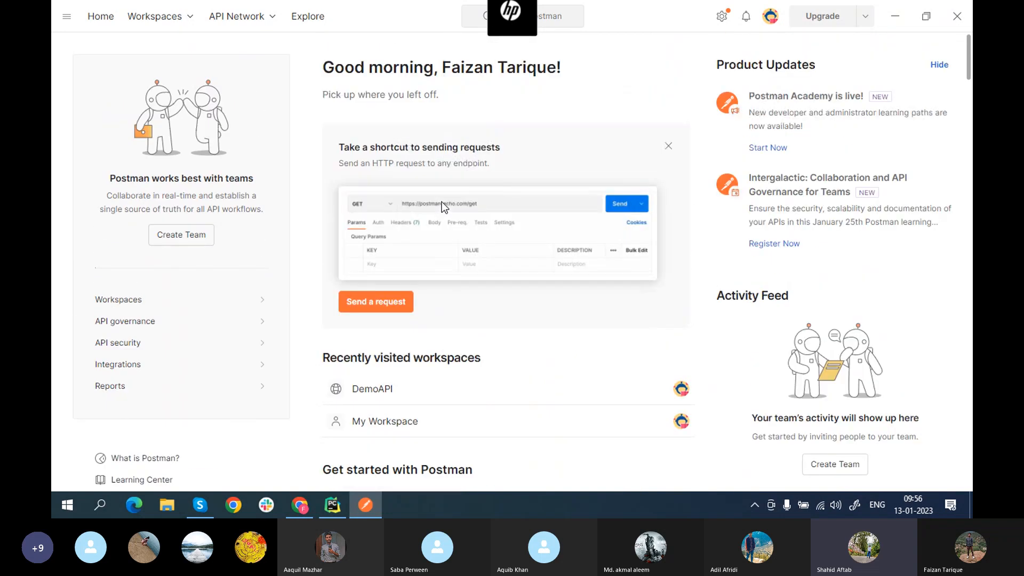
scroll(442, 202, down, 4)
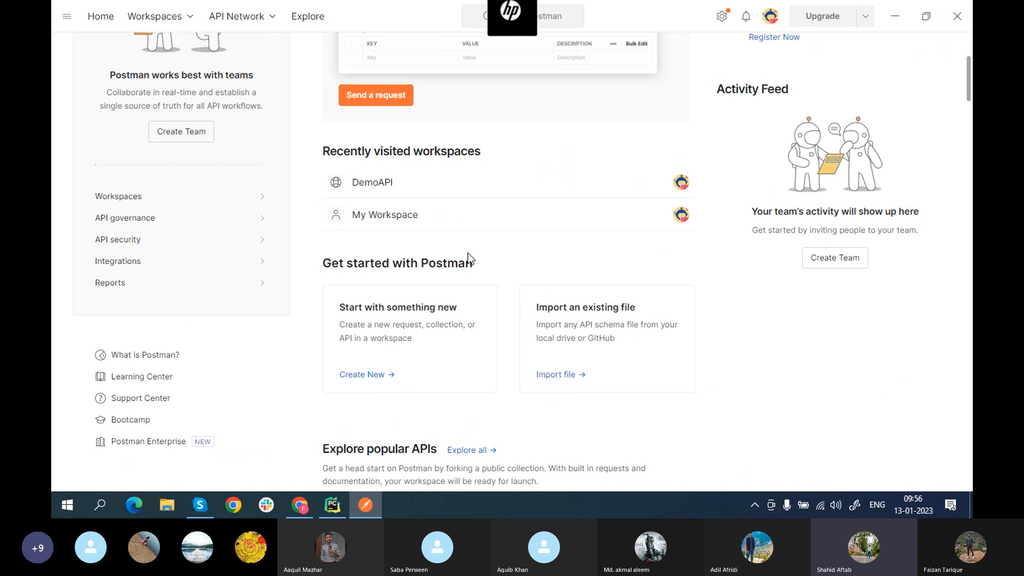
scroll(521, 280, down, 3)
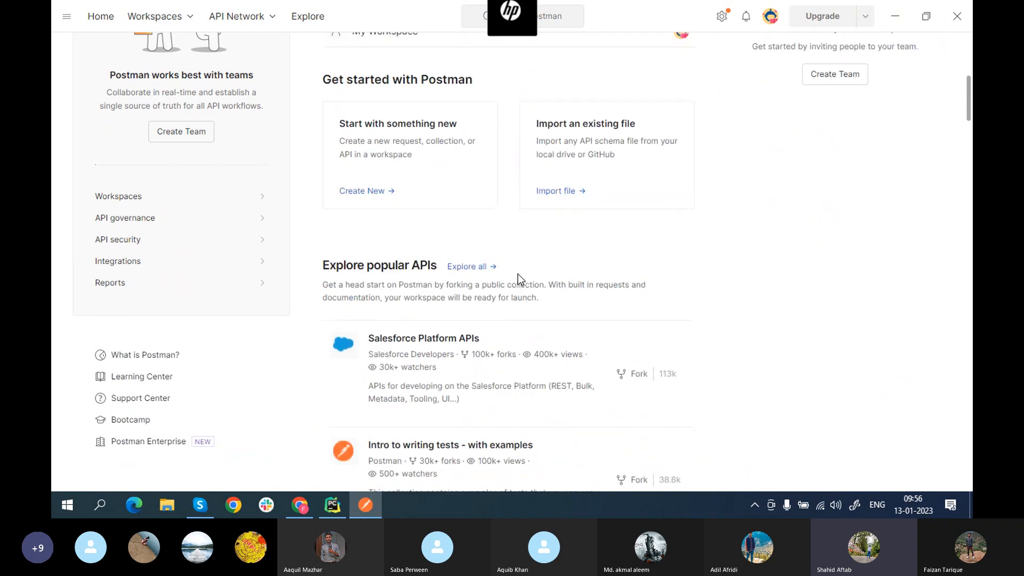
scroll(521, 279, up, 5)
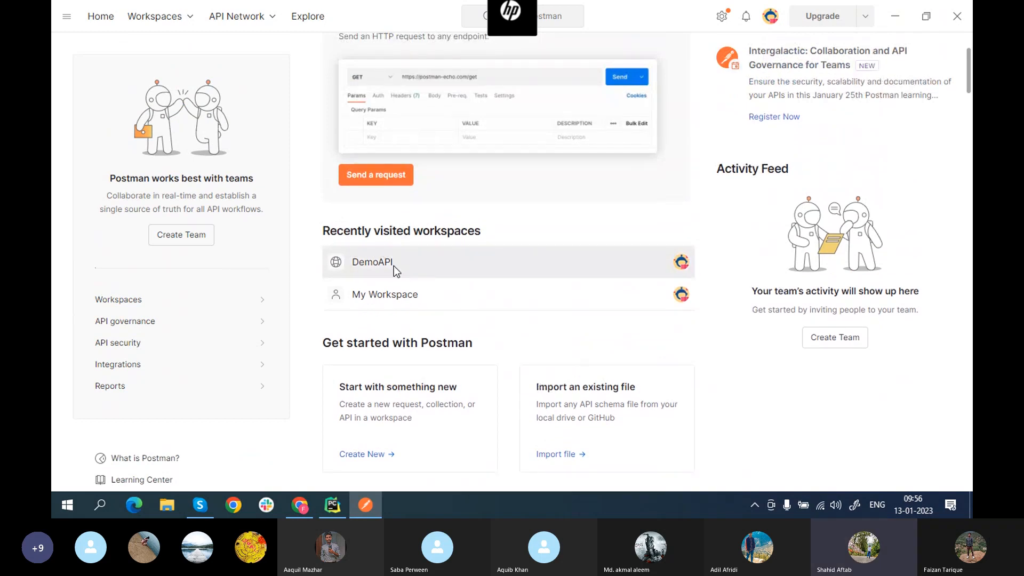
click(394, 266)
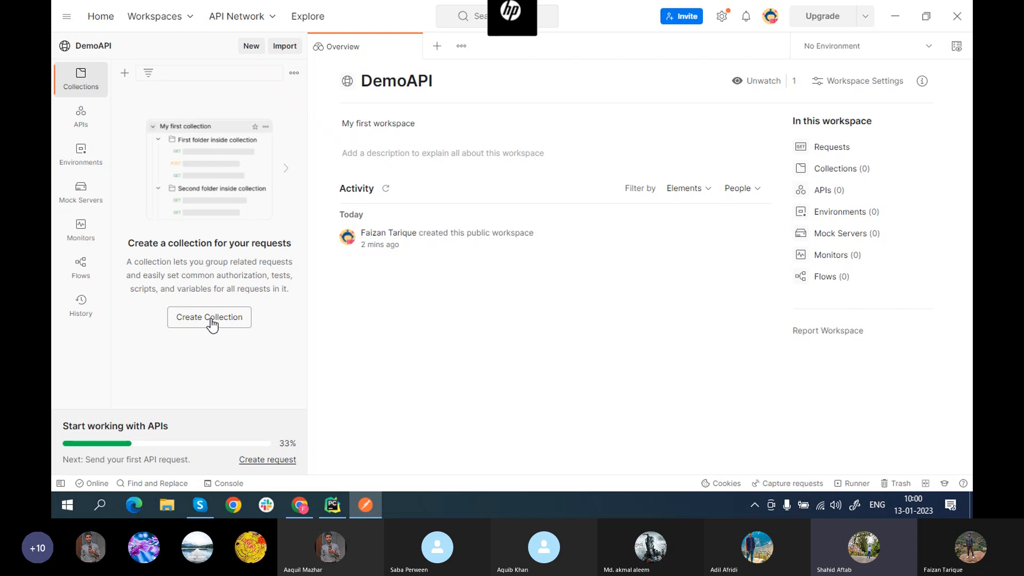
Step: Keep the DemoAPI workspace name unchanged and add a new collection
click(392, 84)
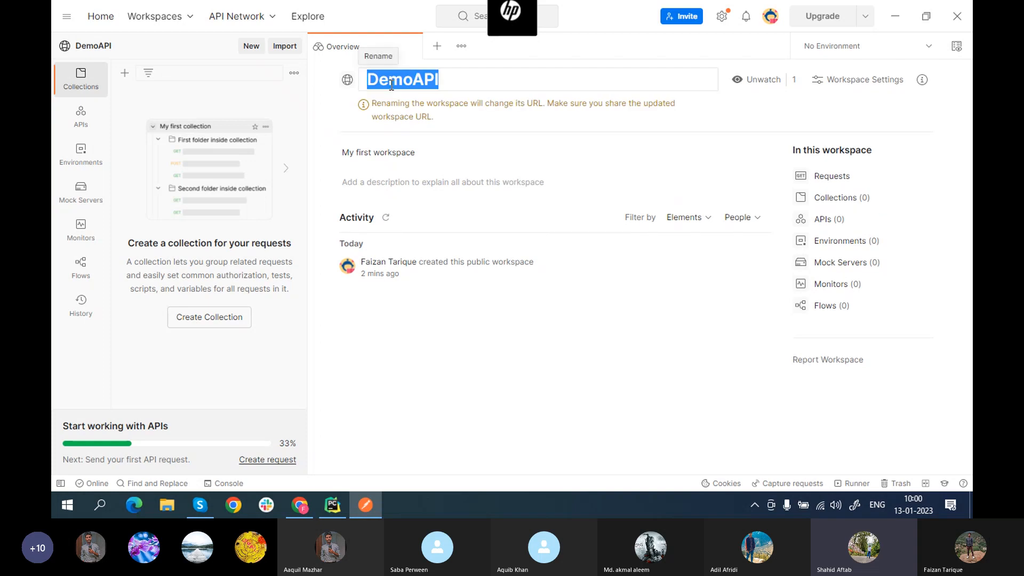
click(322, 130)
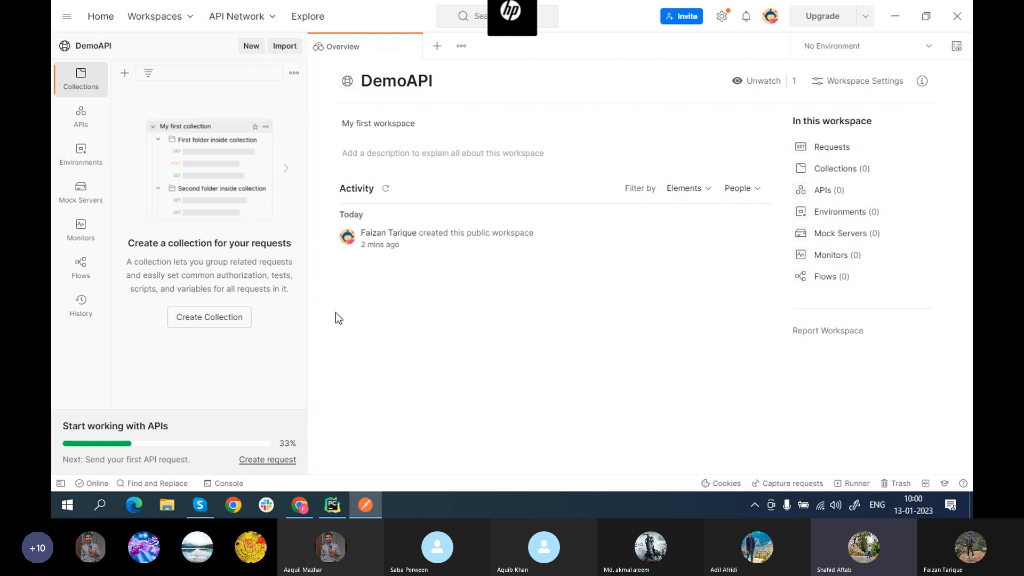
click(208, 320)
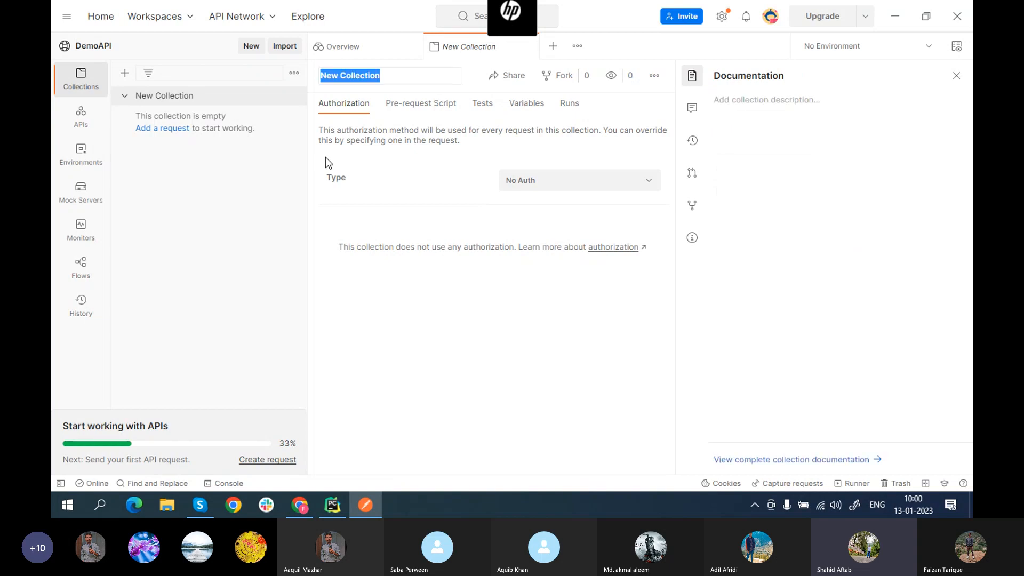
Step: Rename the new collection from 'New Collection' to MyCollection1
click(383, 76)
drag(384, 76, 341, 66)
key(BackSpace)
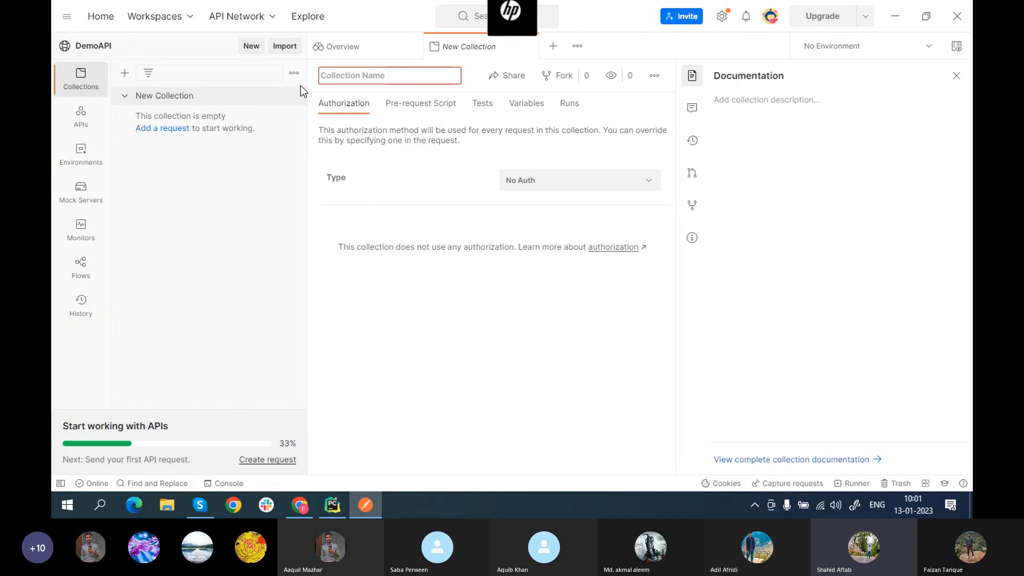
text(M)
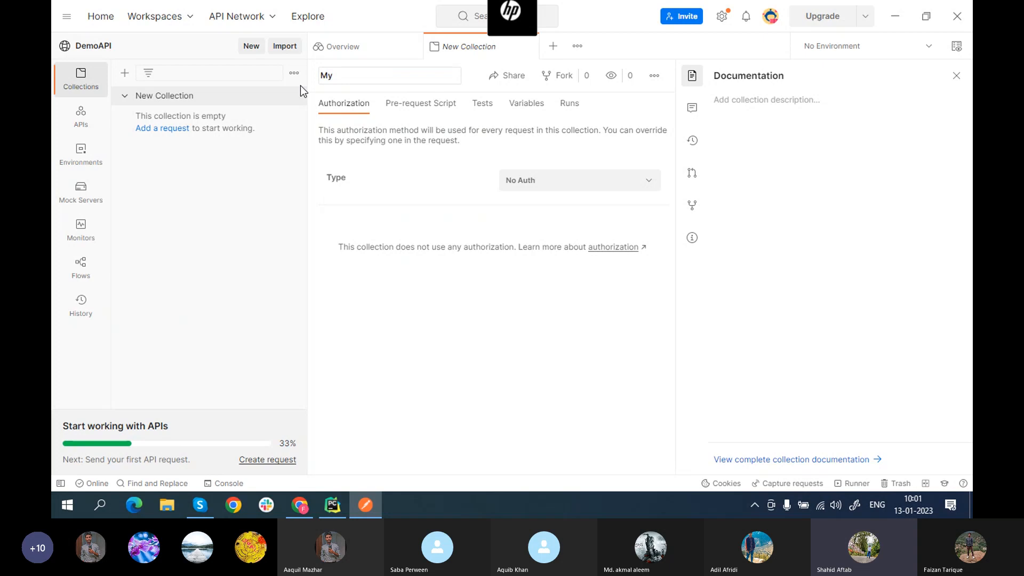
text(yCollection1)
click(655, 76)
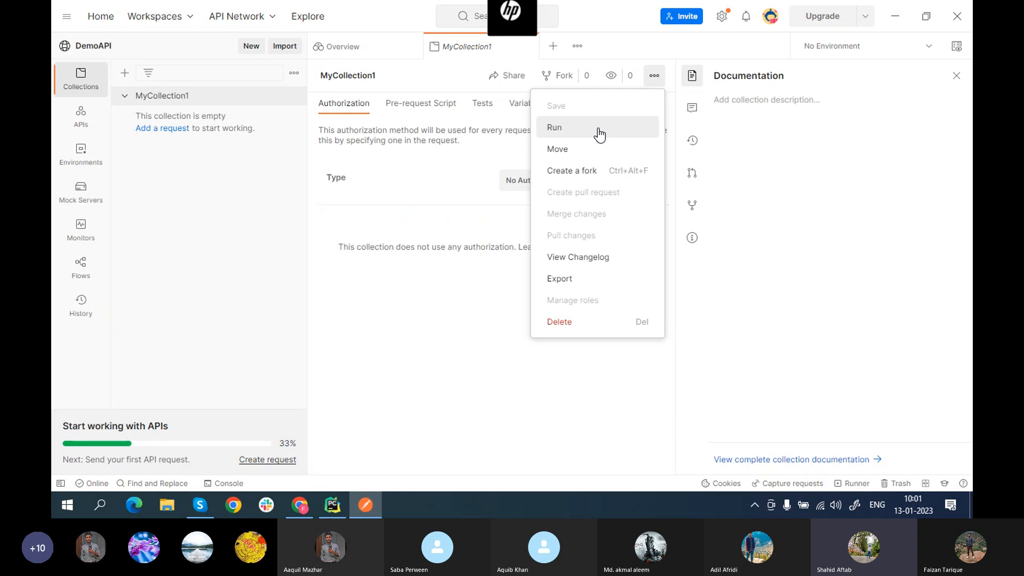
Step: Close the ••• actions menu for the MyCollection1 collection
click(655, 79)
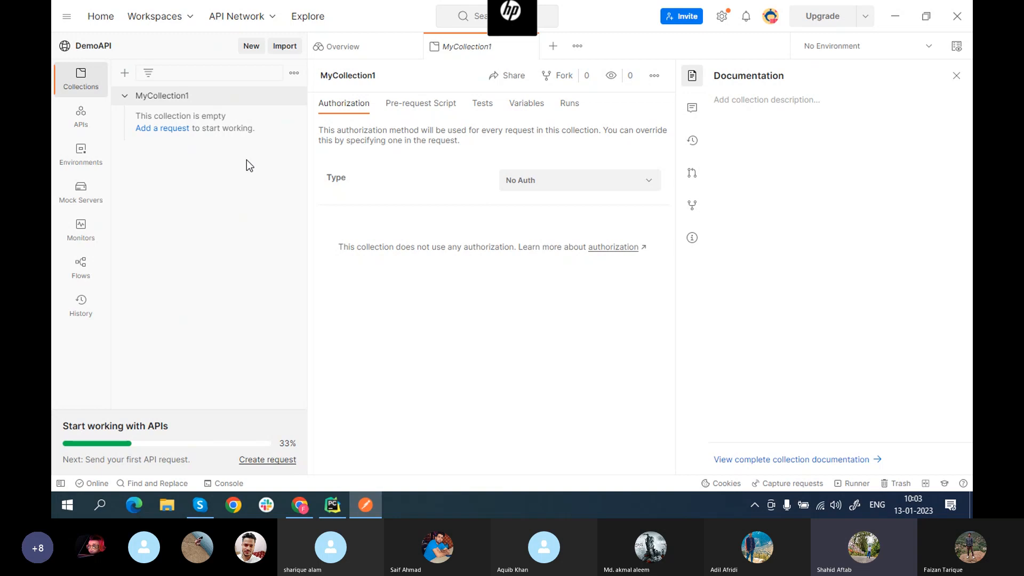
Step: Add a GET request to MyCollection1 named Request1_GET
click(164, 129)
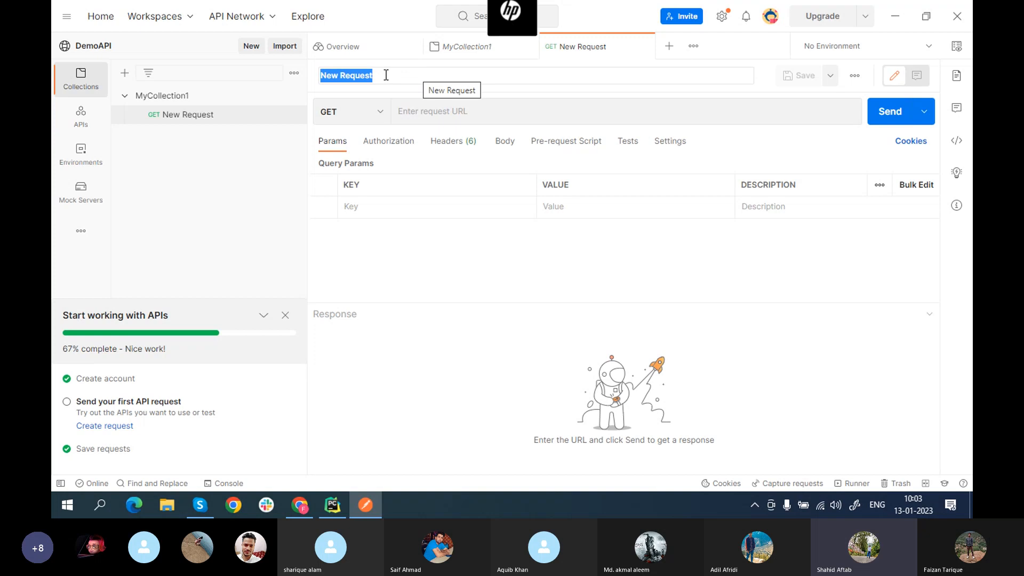
key(BackSpace)
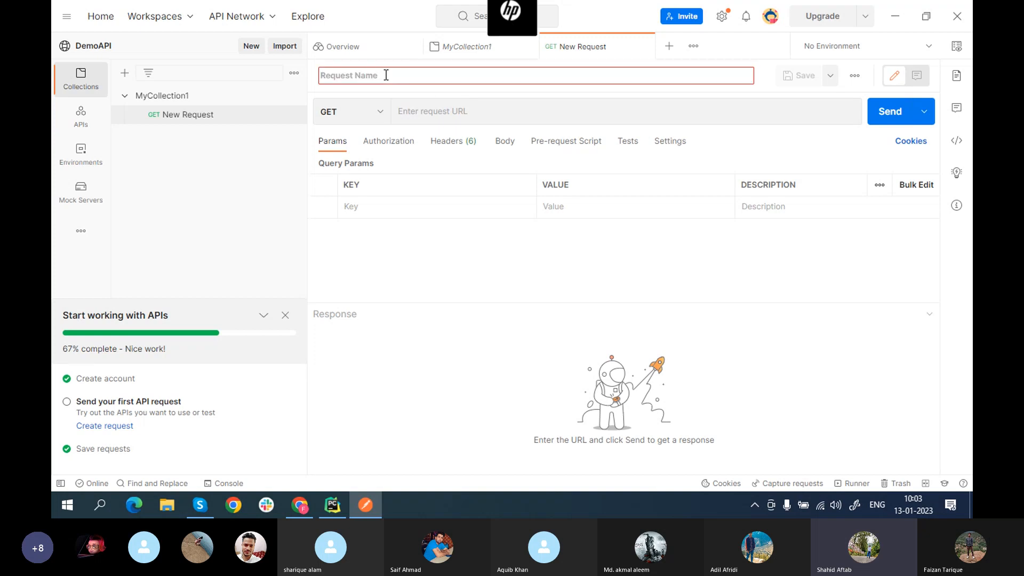
text(Reques)
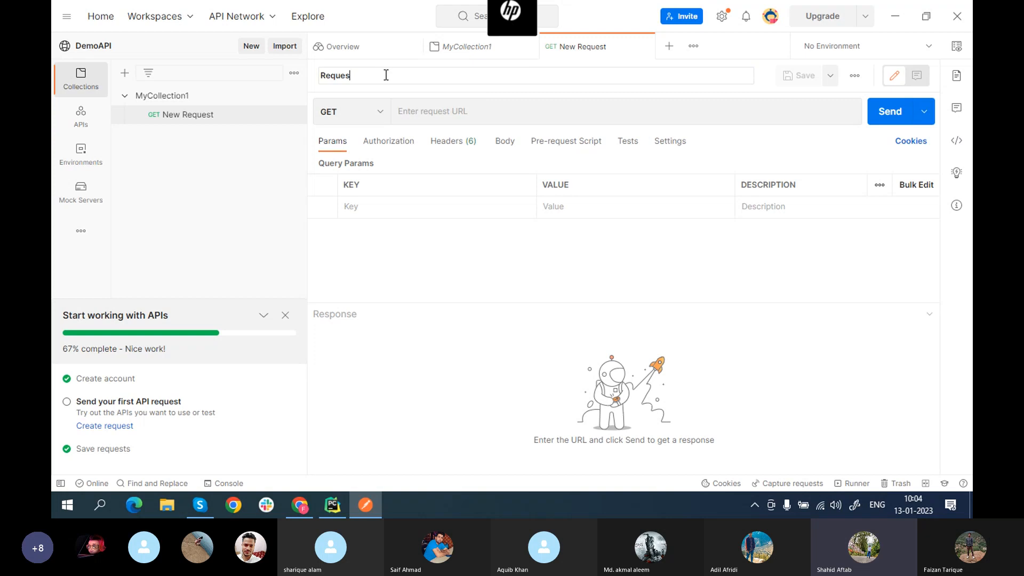
text(t)
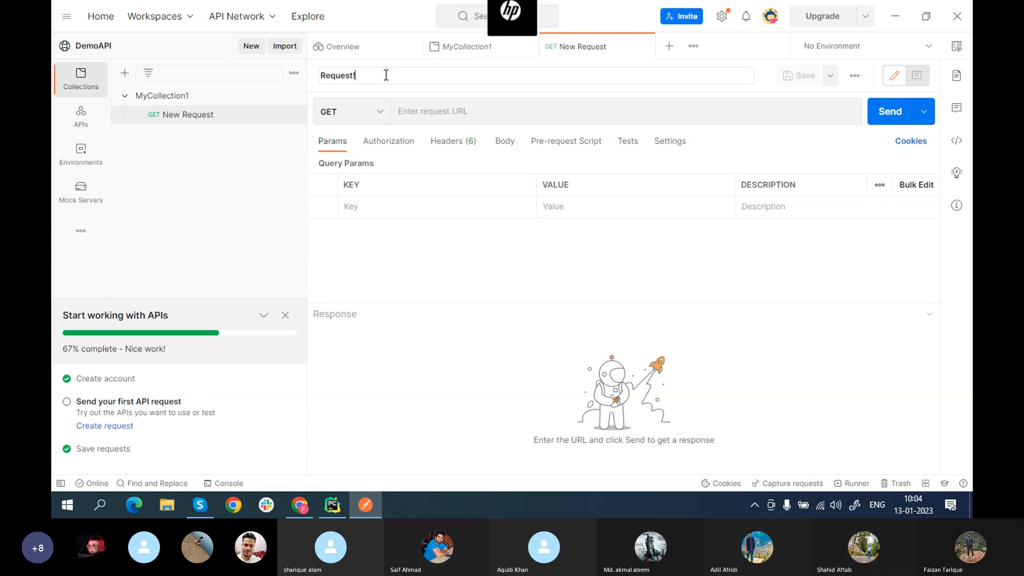
text(1_G)
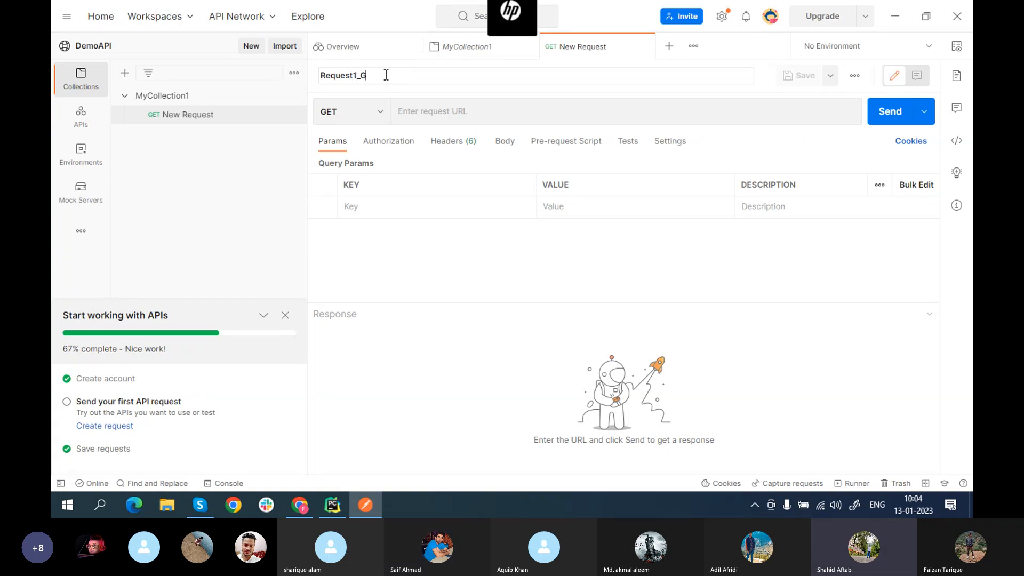
text(ET)
Step: Commit the name Request1_GET in MyCollection1 and keep GET as its method
click(380, 115)
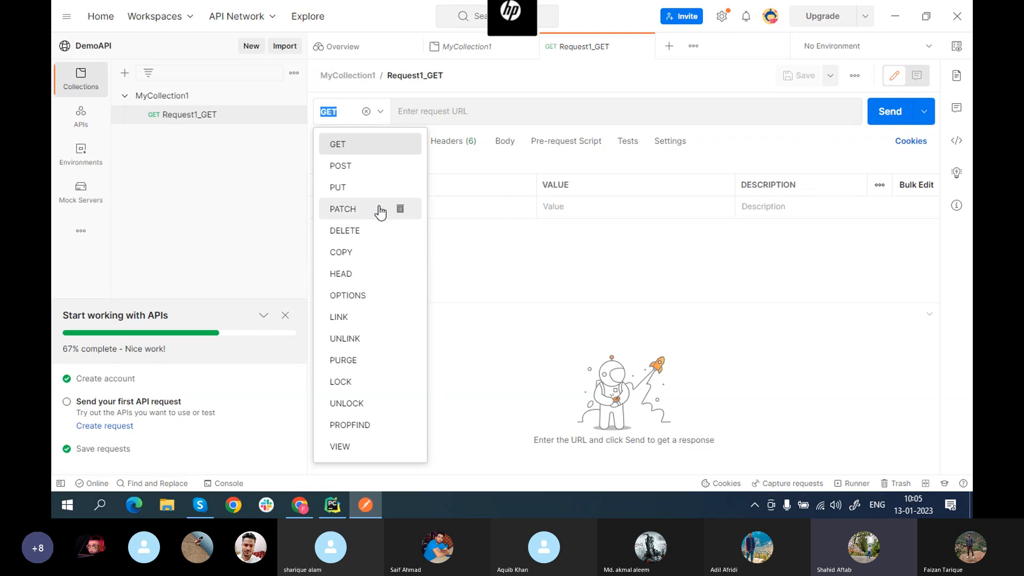
click(343, 146)
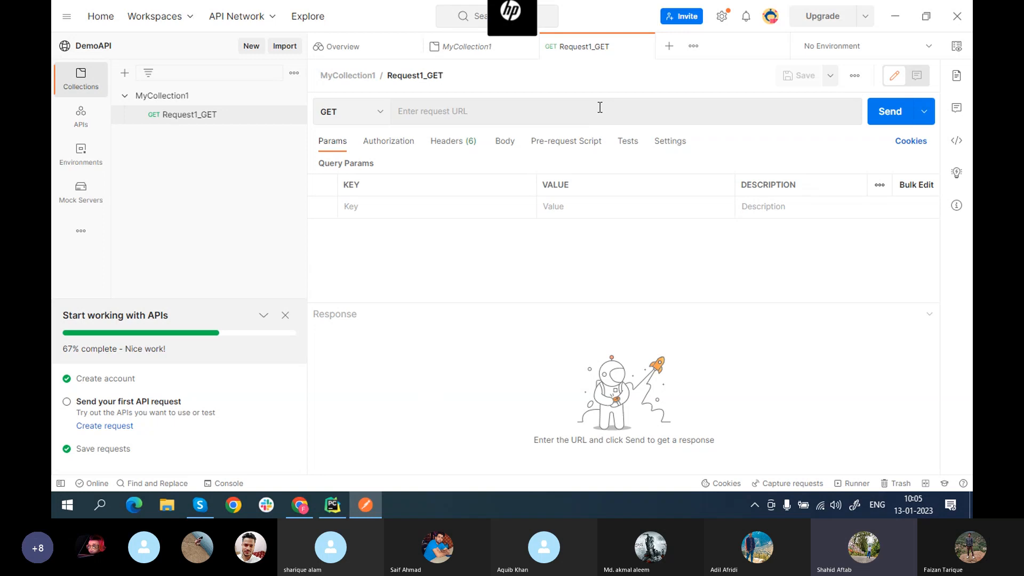
click(484, 113)
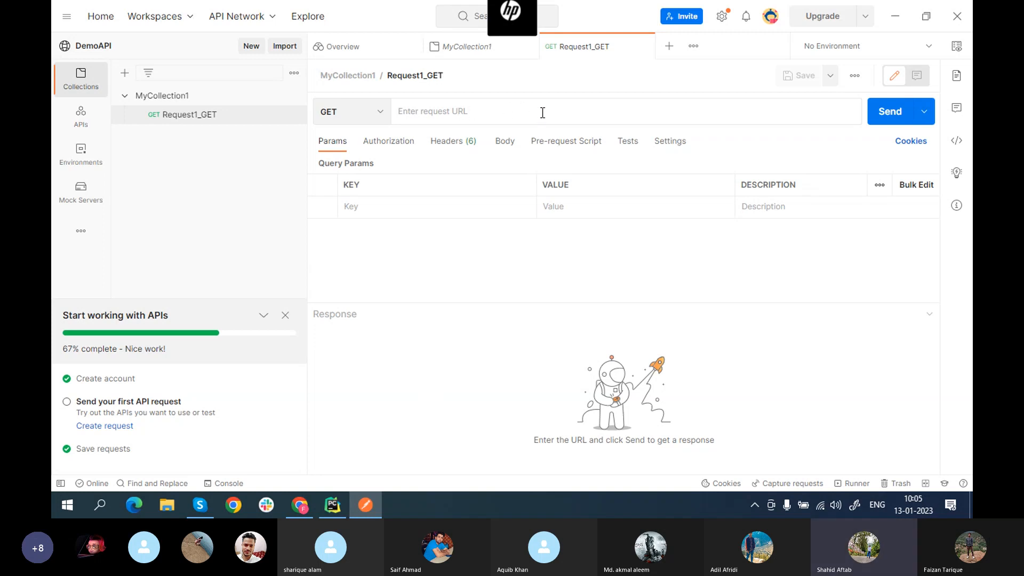
Step: Copy the reqres.in link from the Skype call chat, then minimize Skype
click(199, 515)
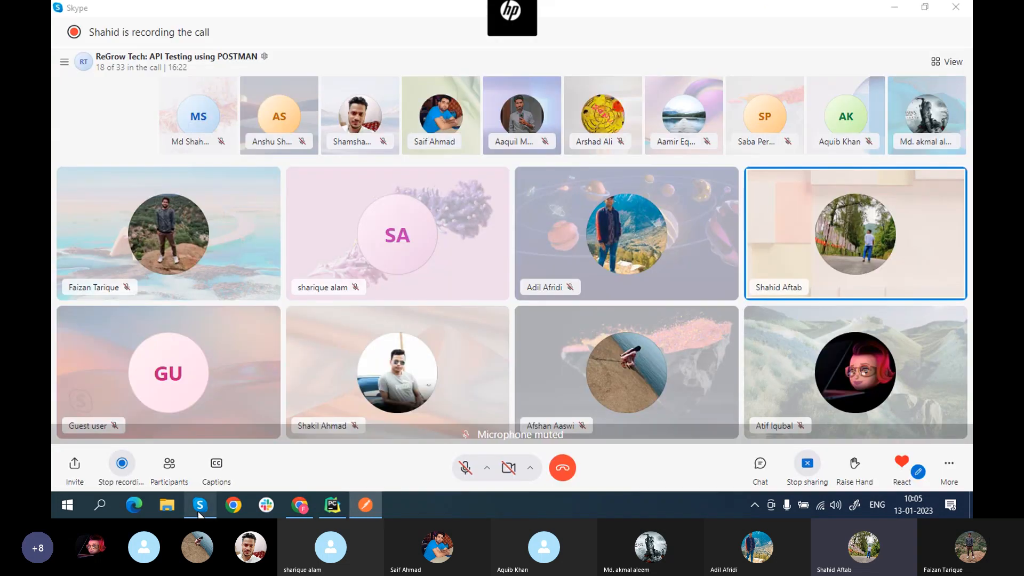
click(465, 469)
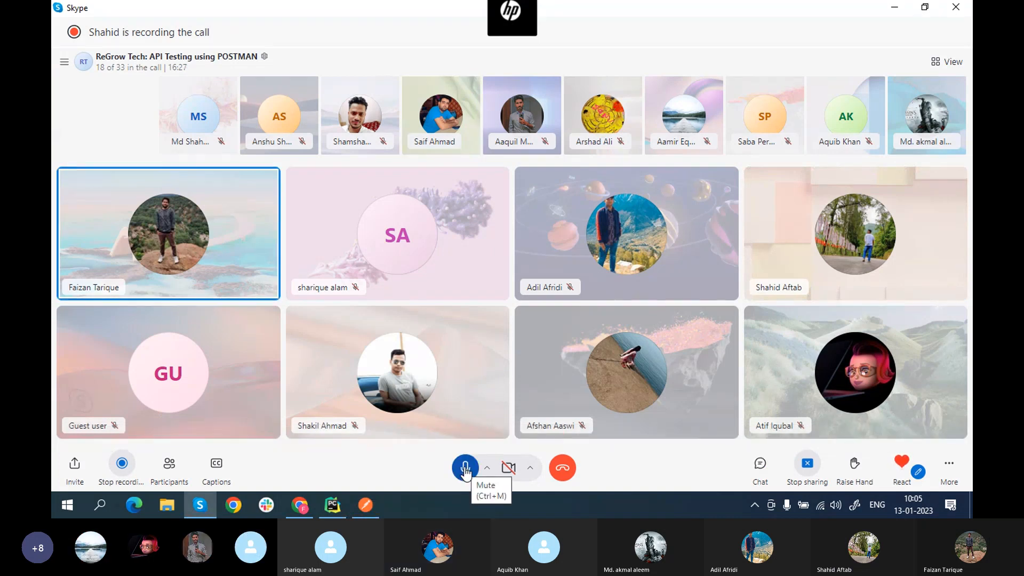
click(465, 469)
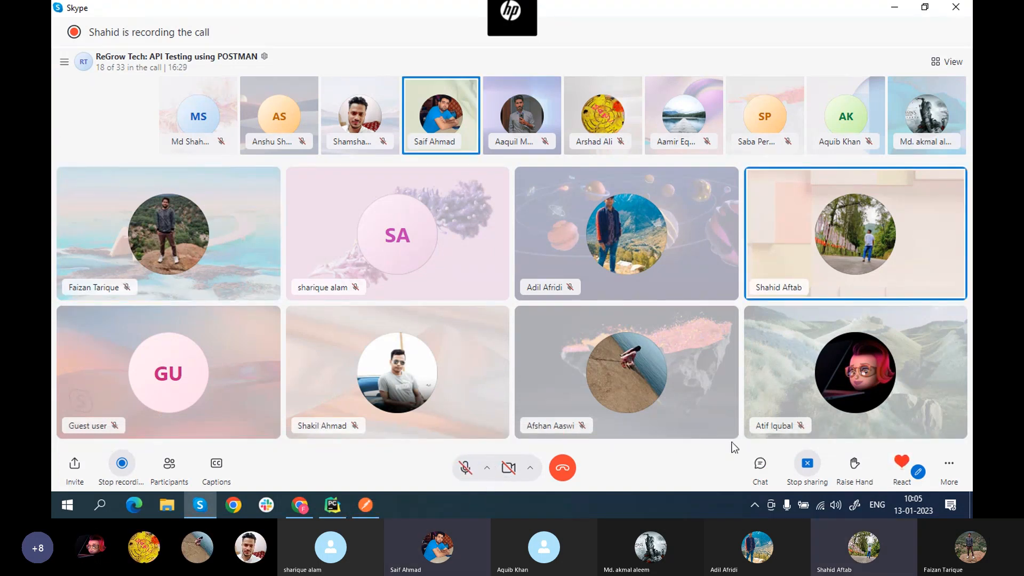
click(761, 464)
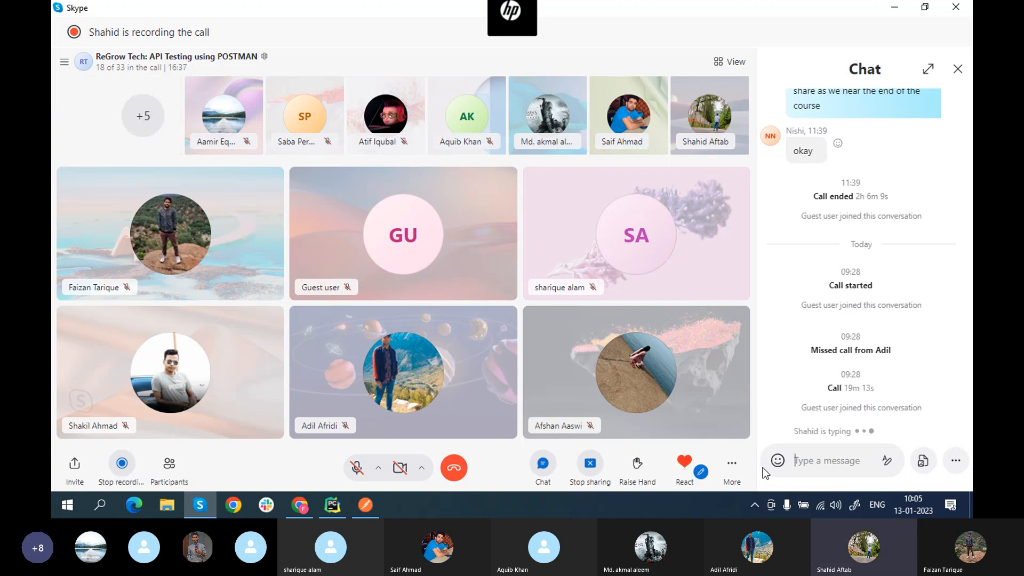
right_click(866, 355)
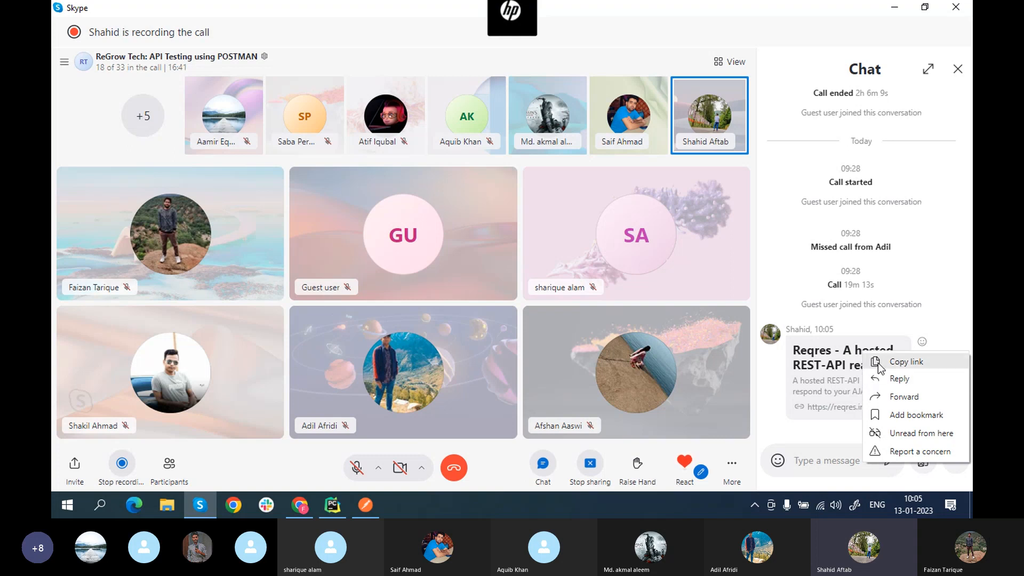
click(901, 362)
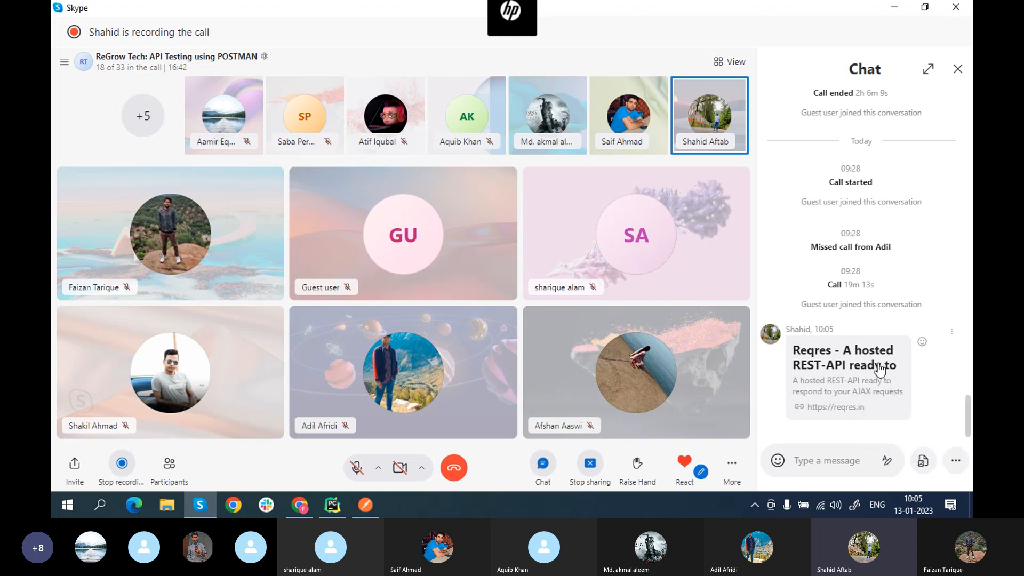
click(892, 9)
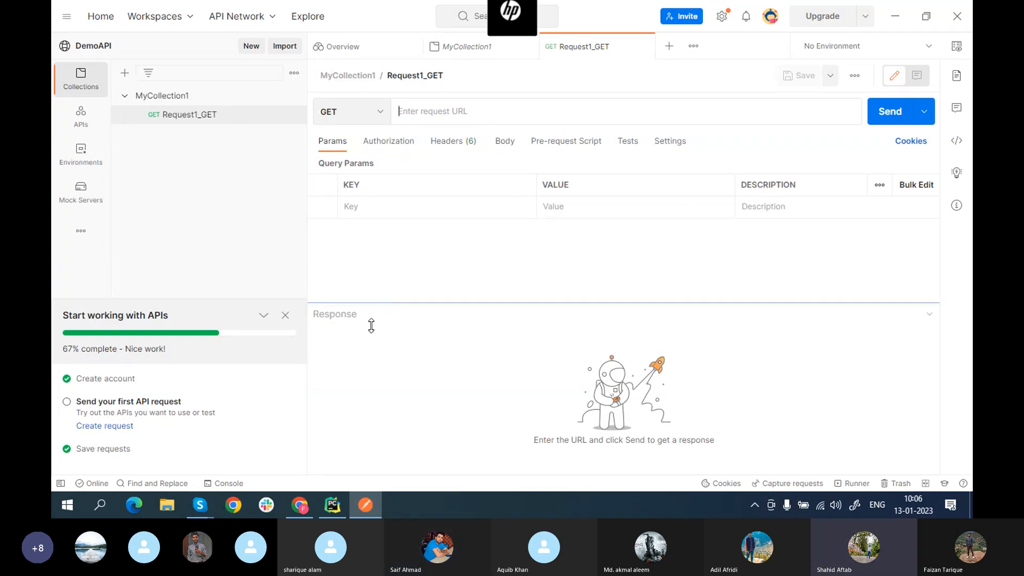
Step: Load the copied reqres.in address in a new Chrome tab
mouse_move(299, 512)
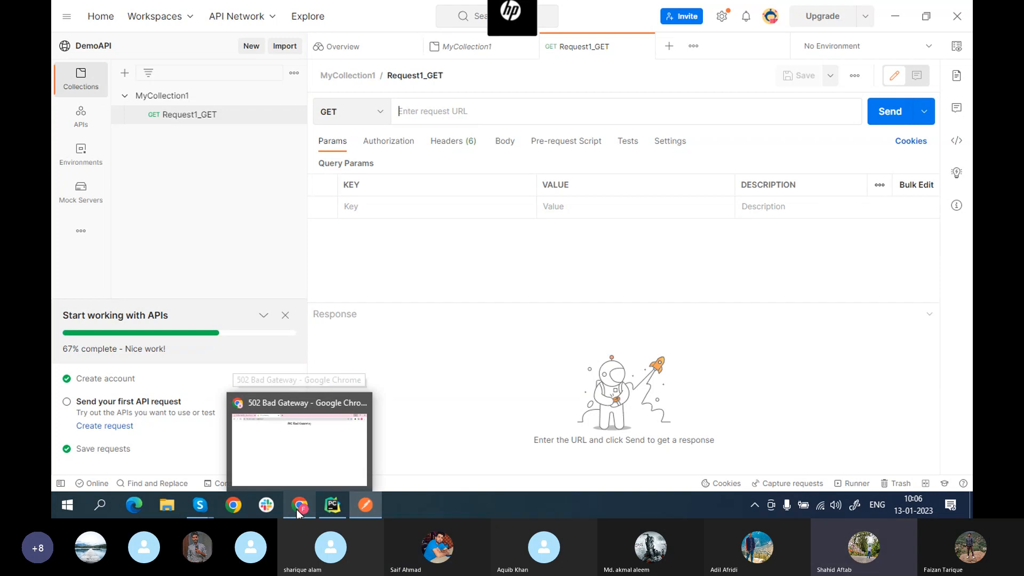
click(299, 432)
click(395, 11)
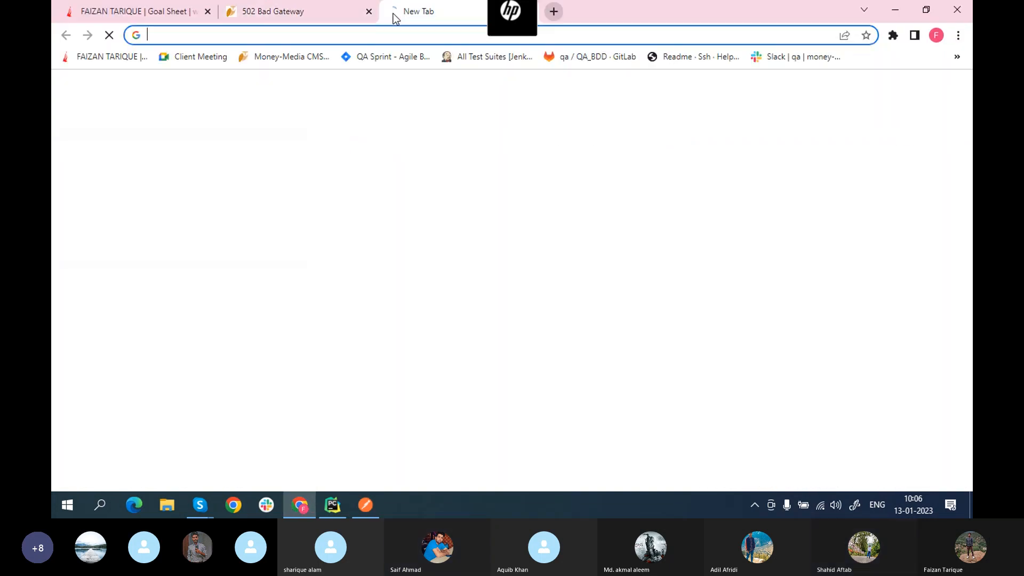
text(https://reqres.in/)
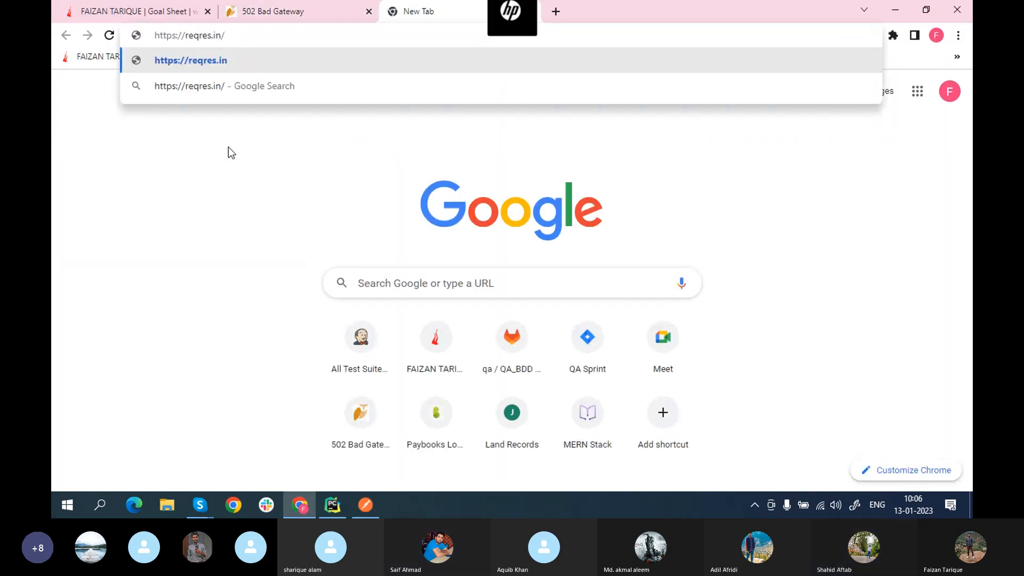
key(Return)
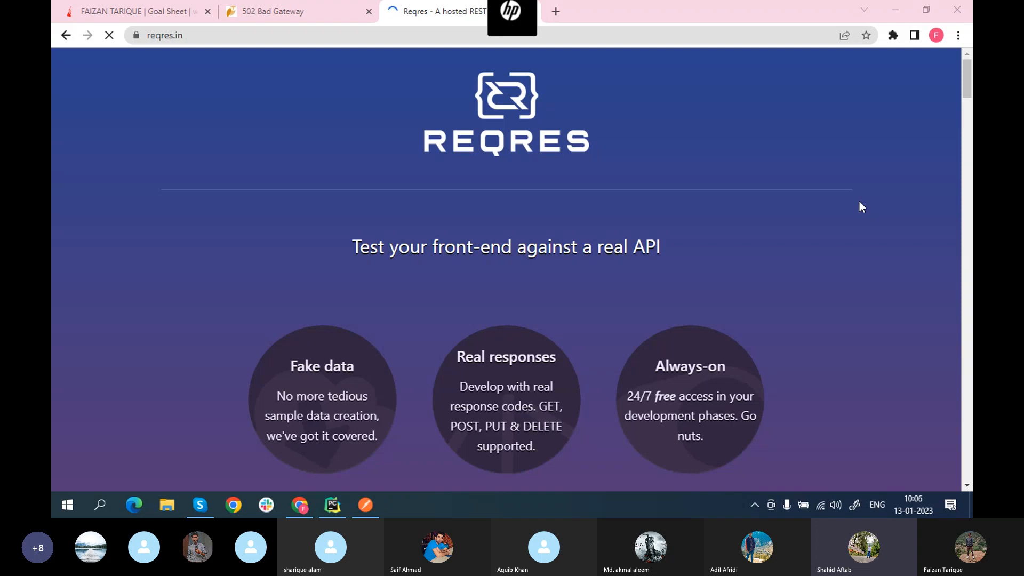
Step: Scroll to the LIST USERS example showing /api/users?page=2 with its 200 response
scroll(860, 202, down, 2)
scroll(859, 202, down, 6)
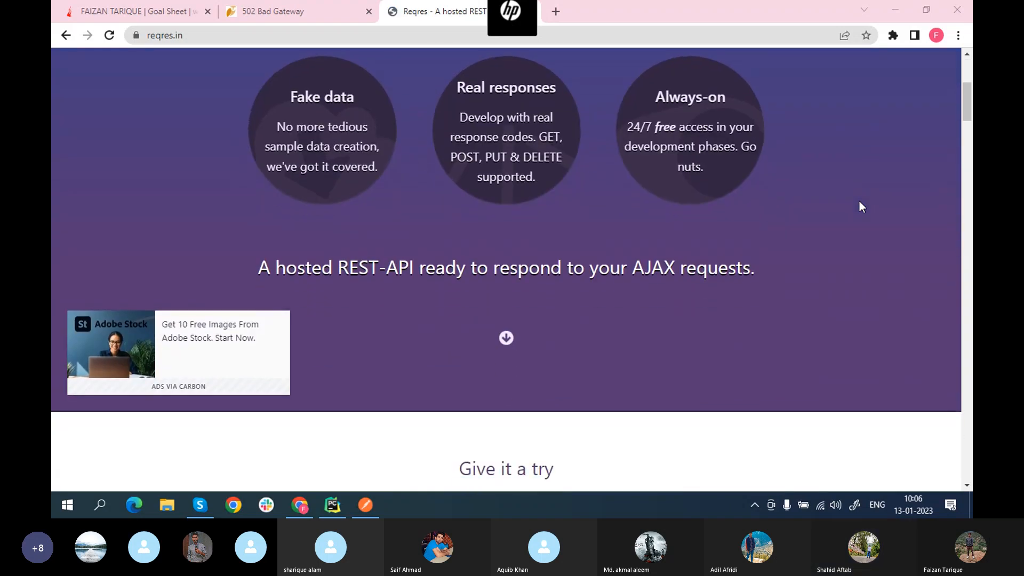
scroll(859, 202, down, 5)
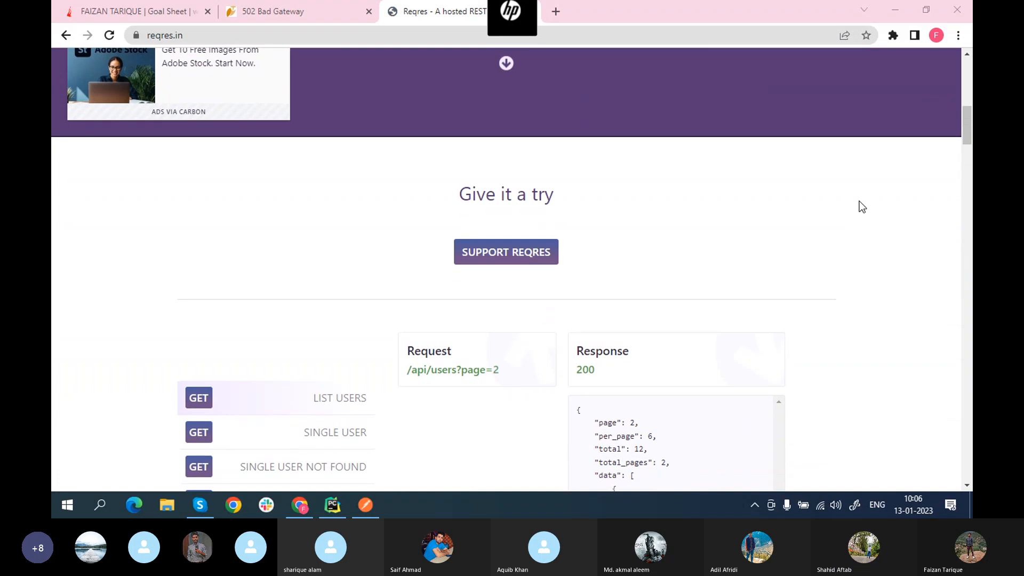
scroll(859, 201, down, 2)
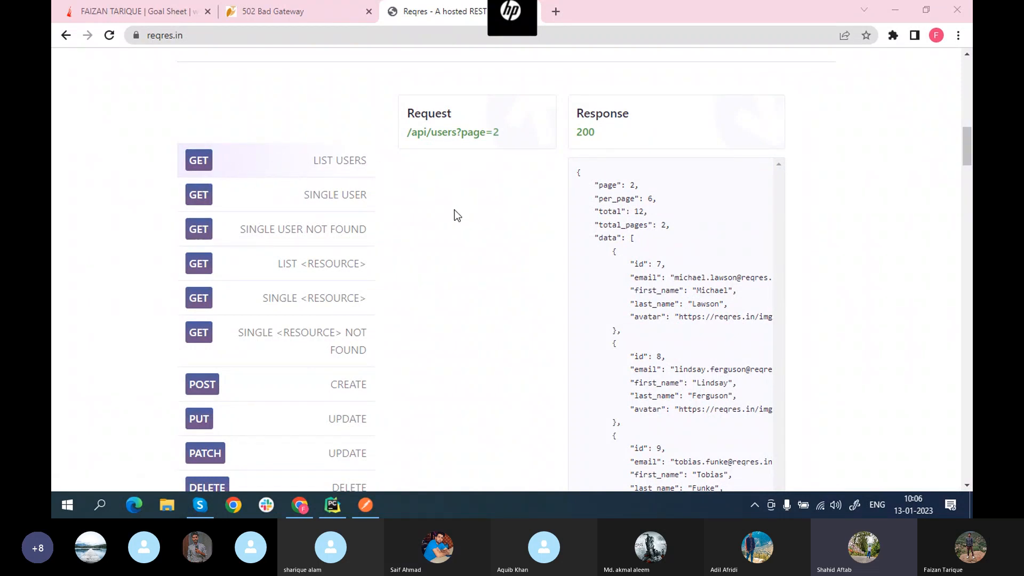
scroll(455, 211, down, 1)
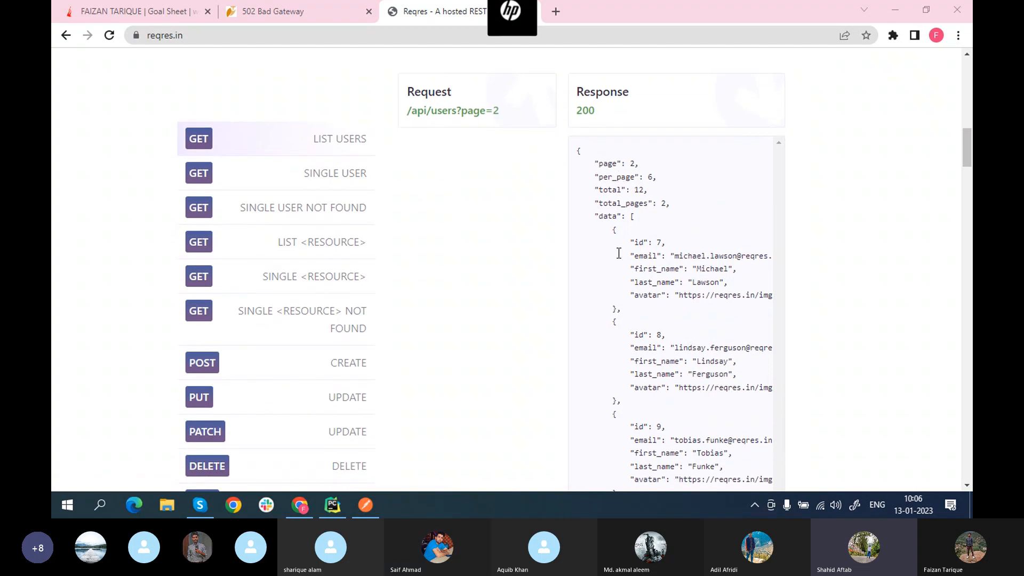
scroll(443, 215, down, 1)
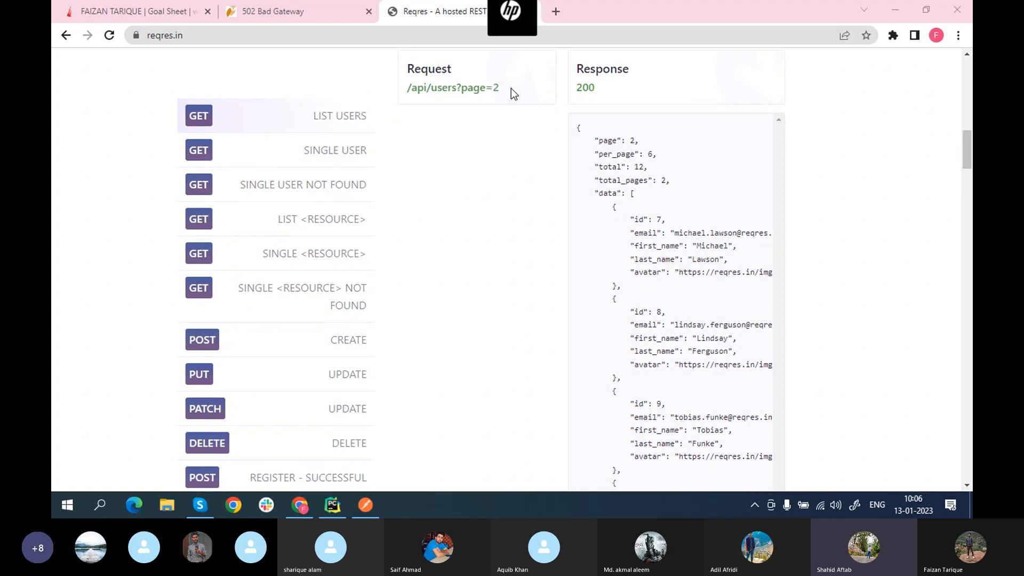
scroll(513, 144, down, 1)
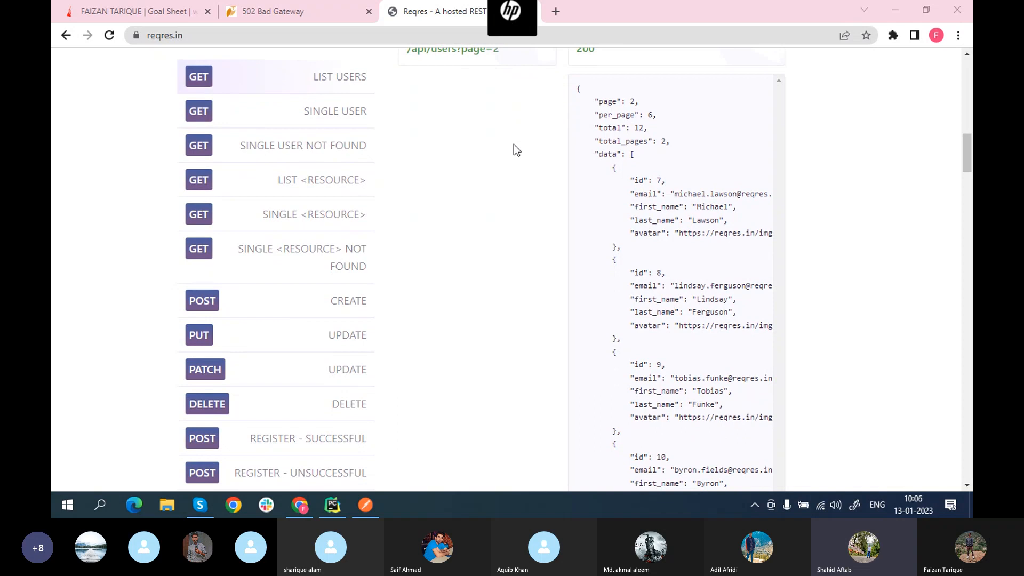
scroll(514, 144, up, 1)
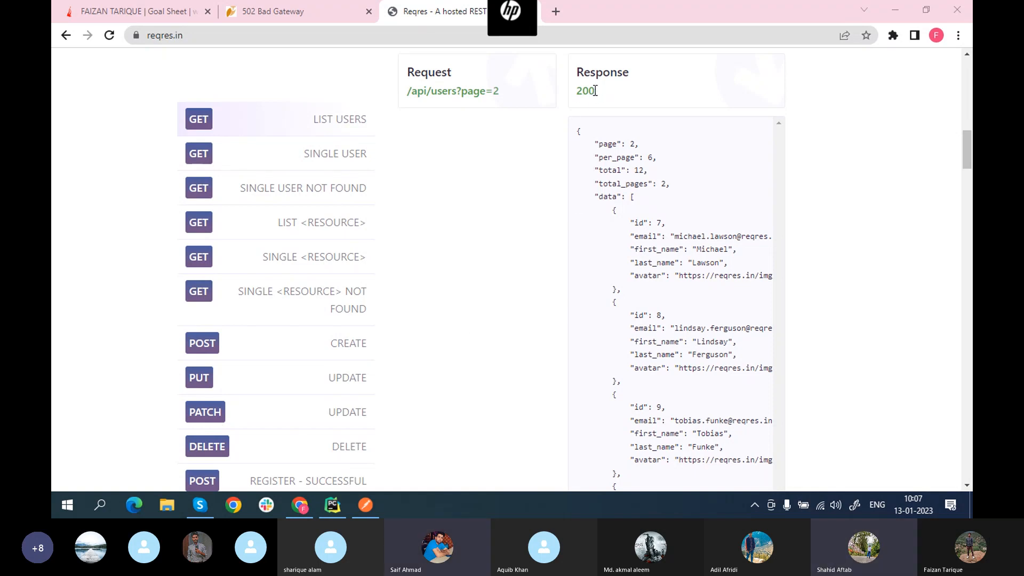
drag(594, 92, 579, 91)
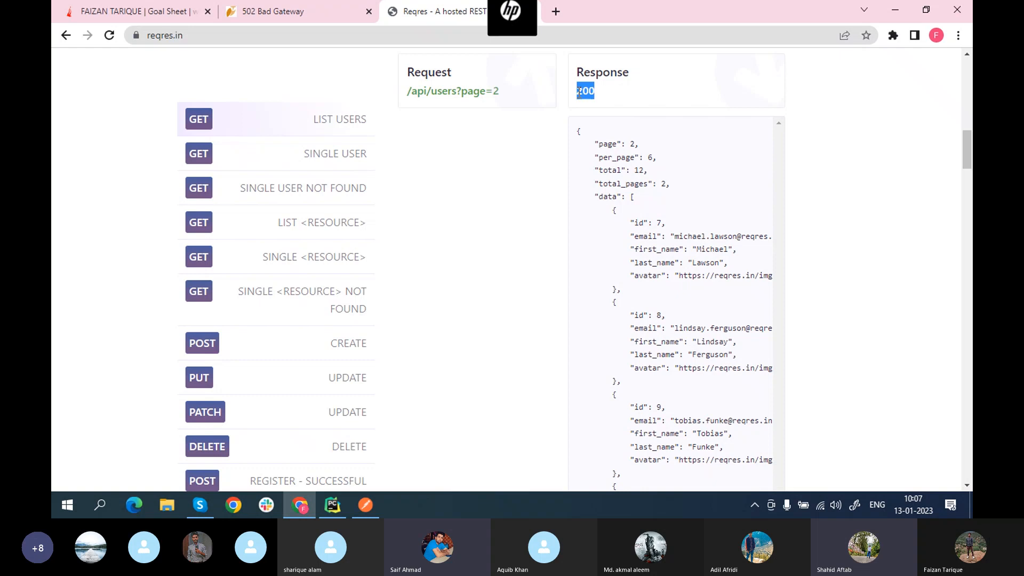
click(539, 118)
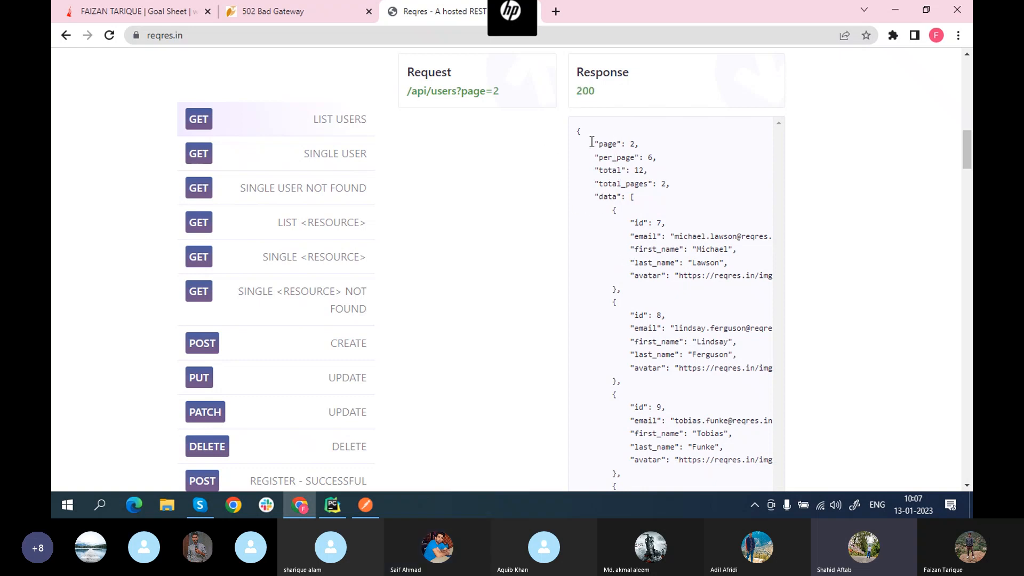
drag(592, 143, 727, 490)
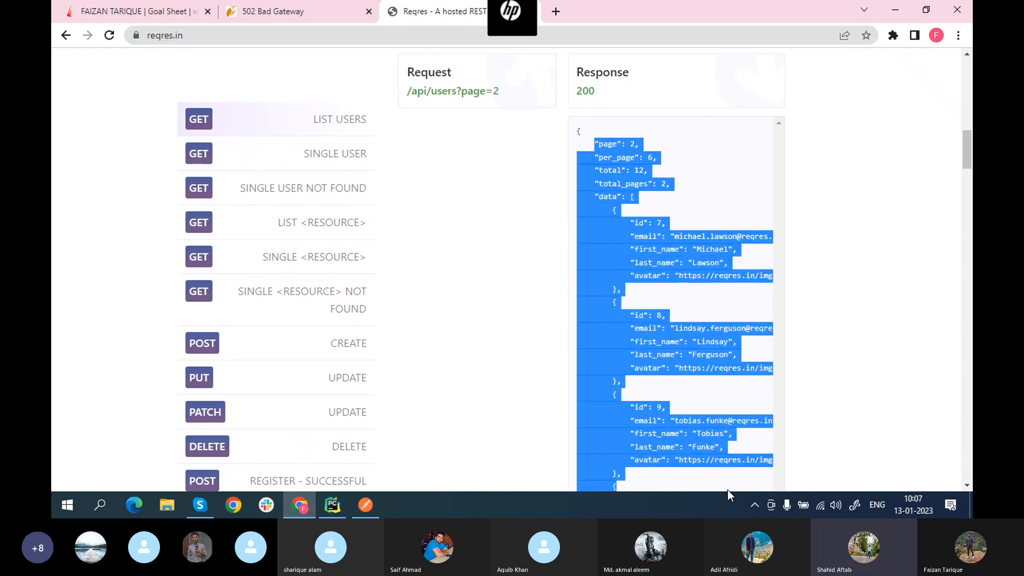
click(731, 187)
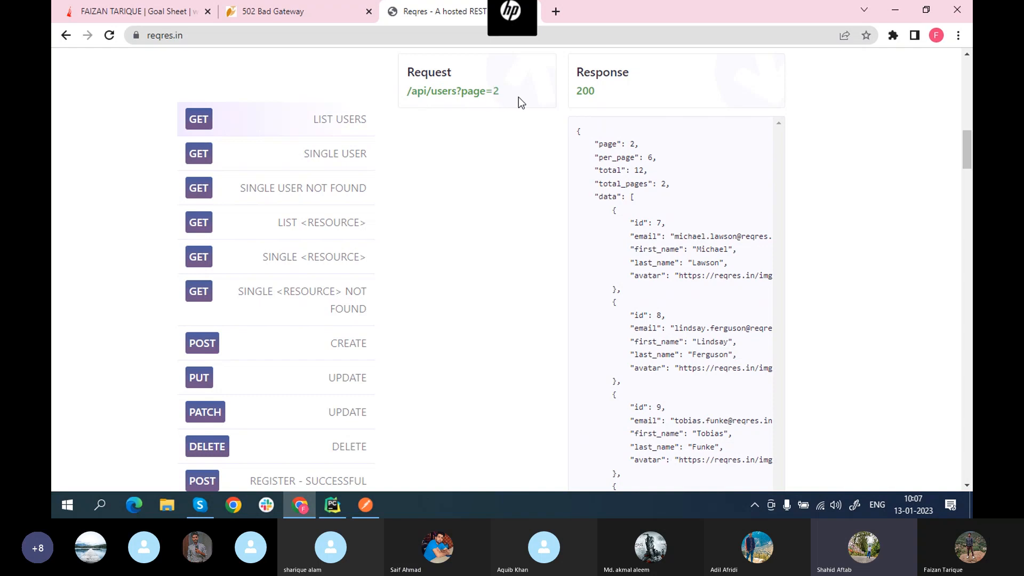
Step: Open the raw /api/users?page=2 JSON, copy its full https address, and return to Postman
click(459, 91)
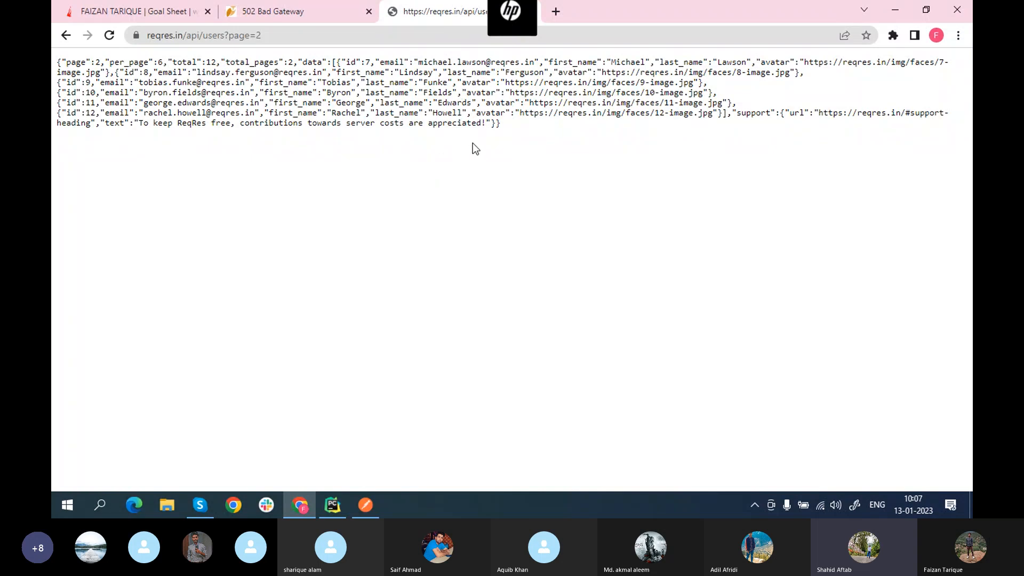
click(305, 27)
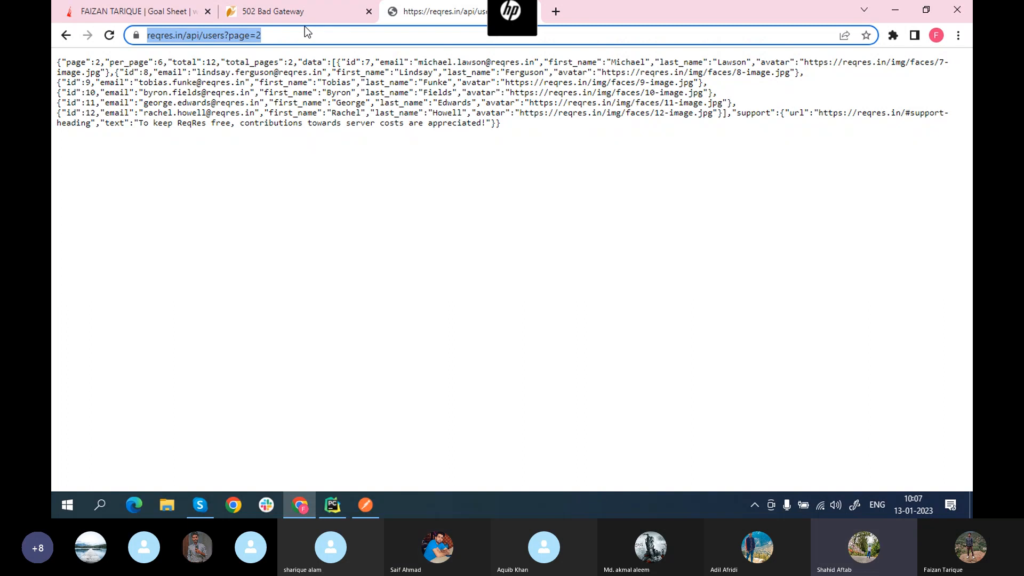
click(305, 27)
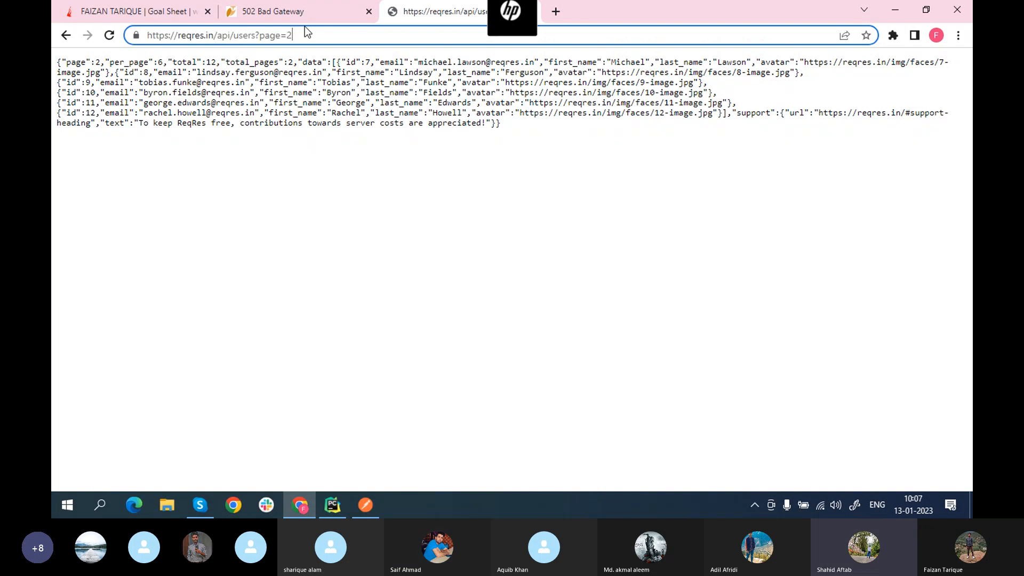
key(ctrl+a)
click(326, 34)
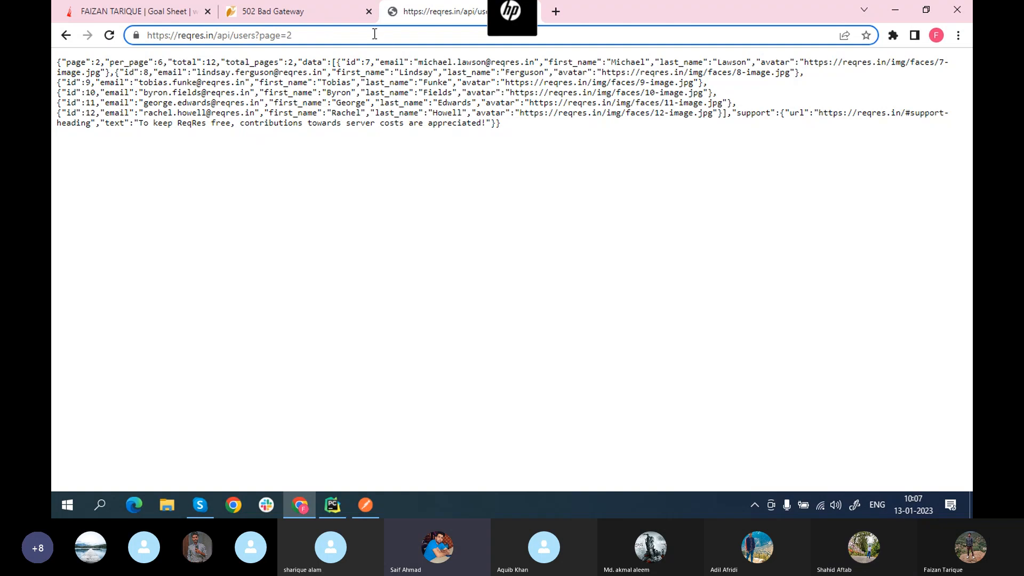
key(ctrl+a)
key(ctrl+c)
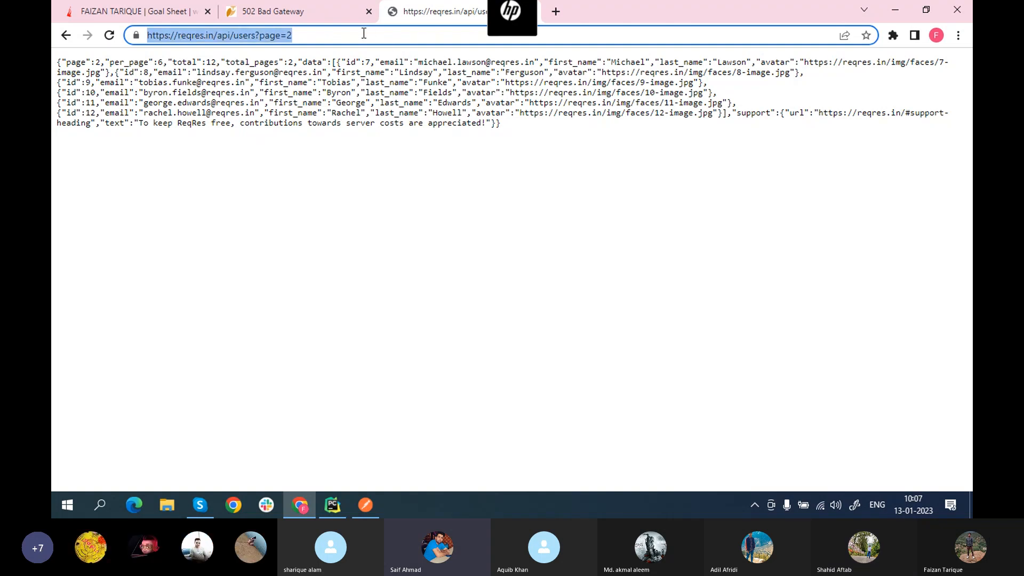
click(383, 159)
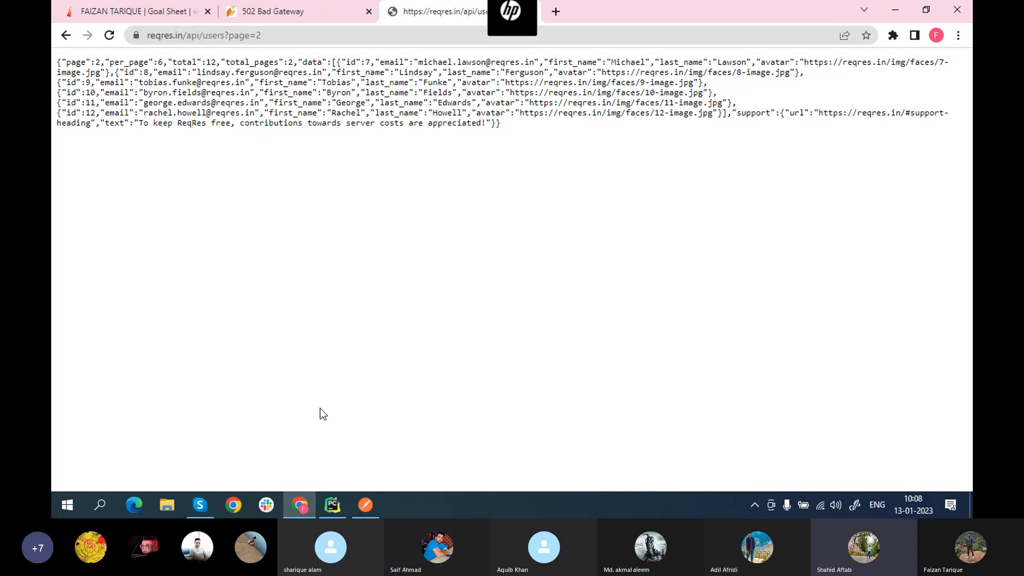
click(363, 505)
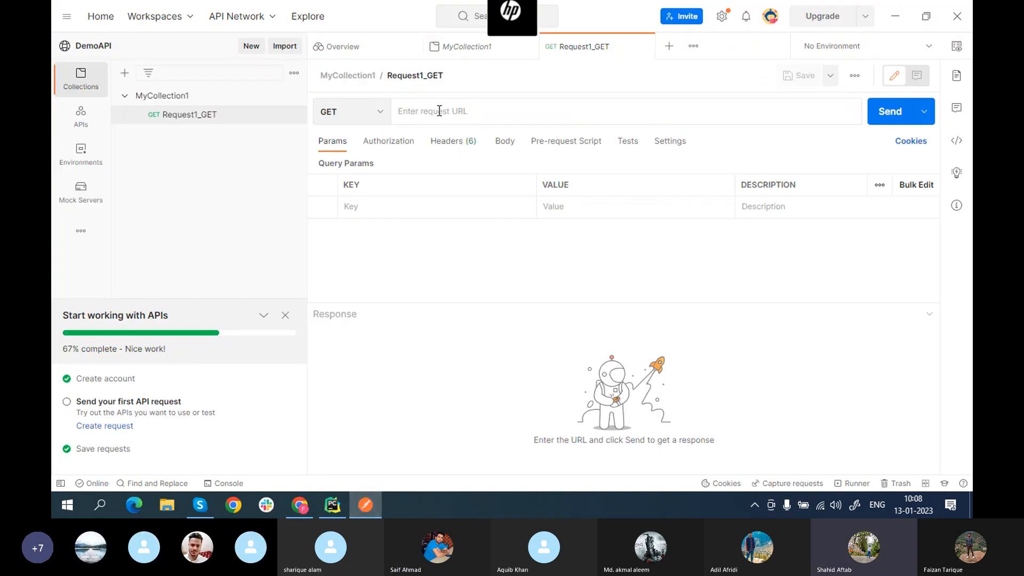
key(ctrl+v)
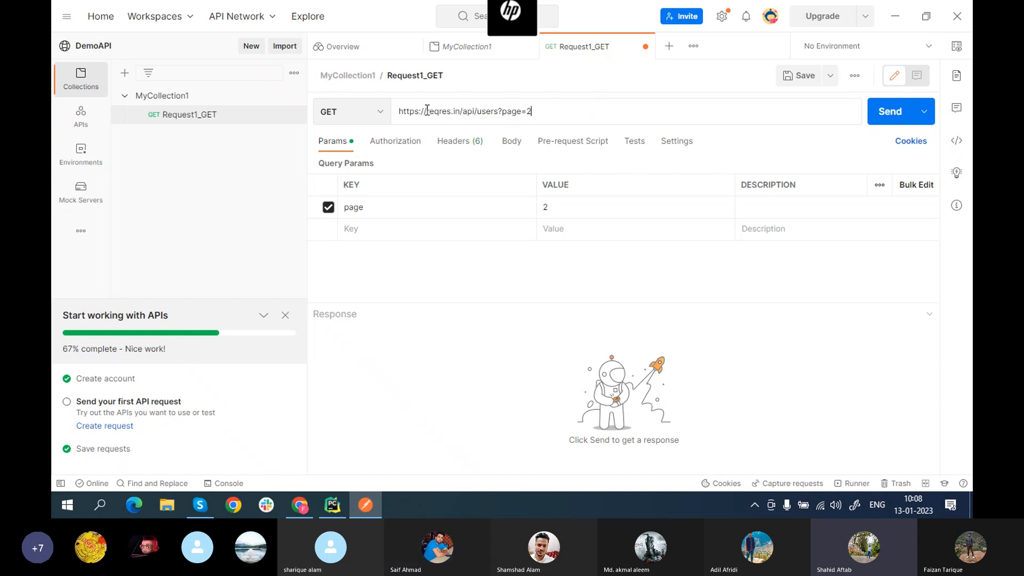
drag(426, 110, 544, 111)
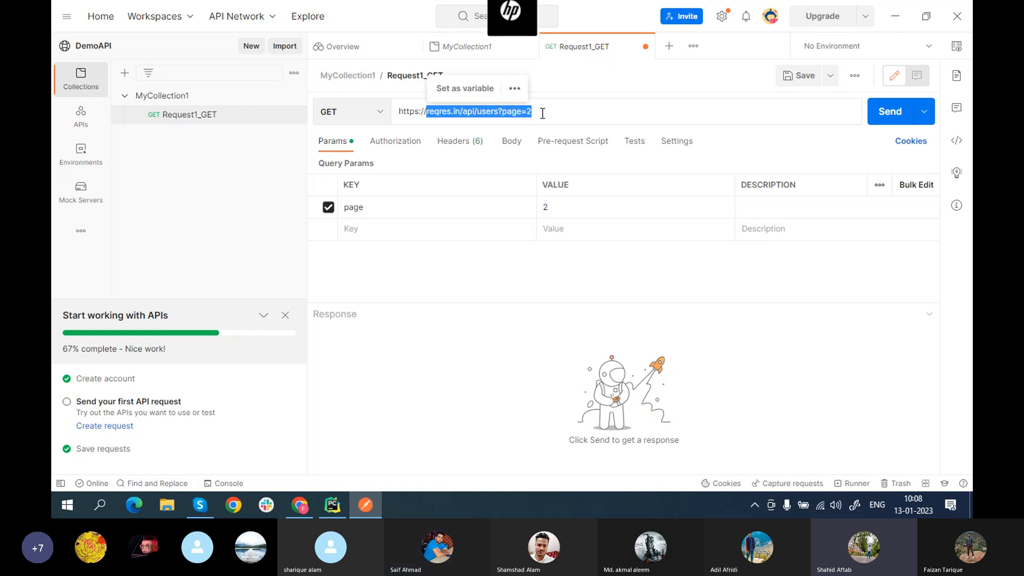
Step: Highlight the URL's base address, users path and page query, then save Request1_GET
click(608, 113)
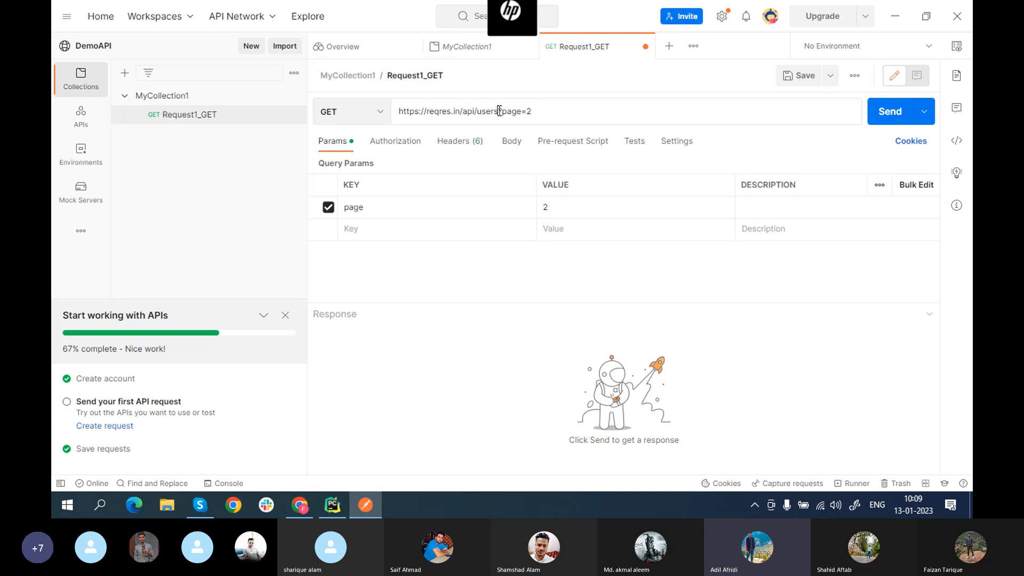
drag(499, 110, 470, 113)
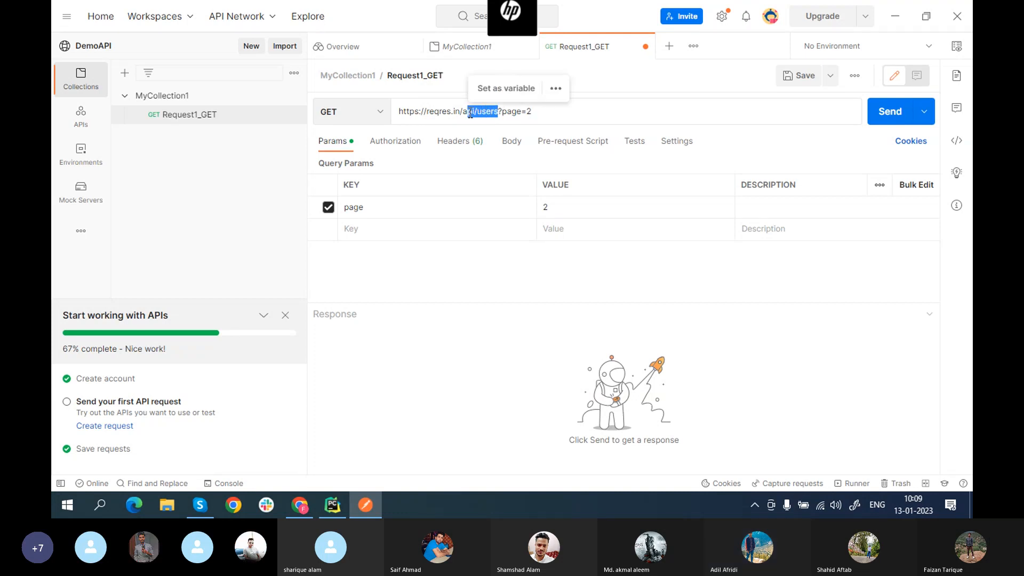
click(535, 114)
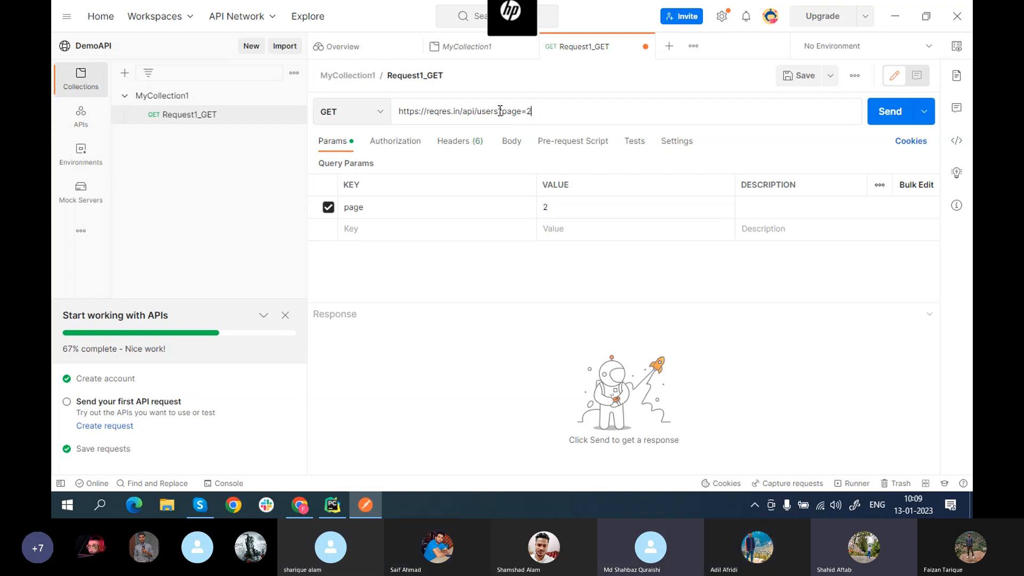
drag(499, 111, 400, 115)
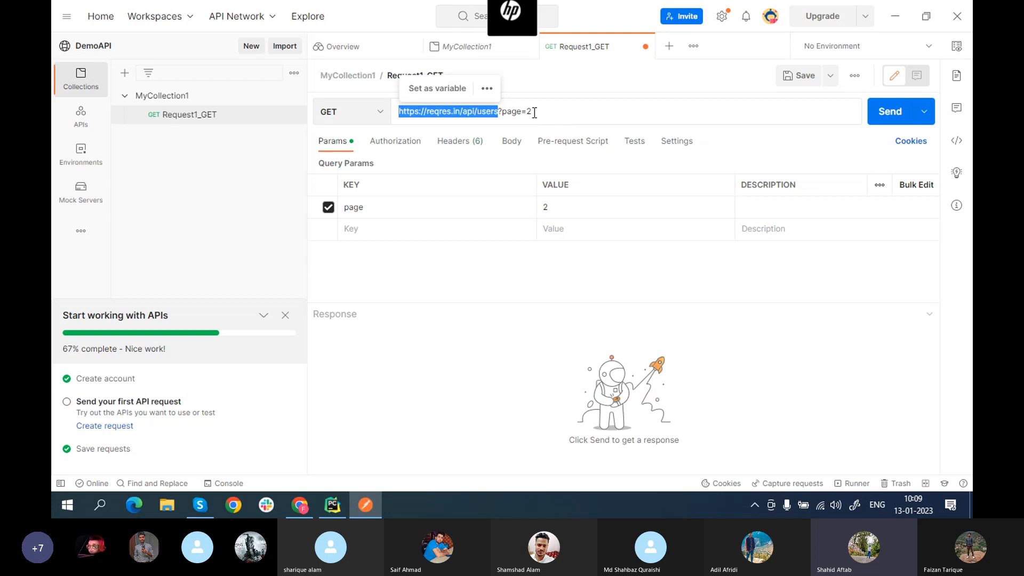
drag(532, 110, 404, 112)
click(540, 115)
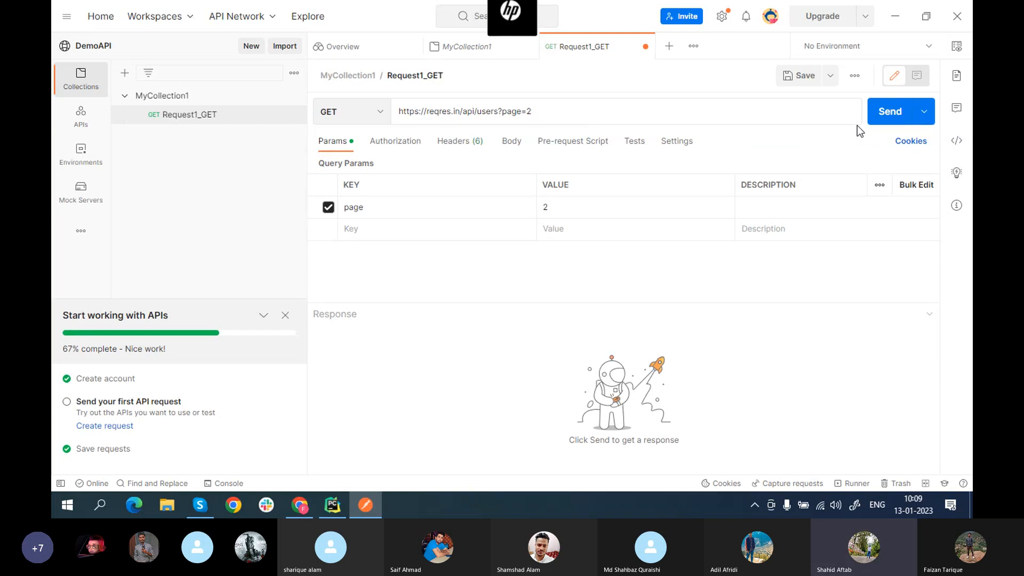
click(802, 80)
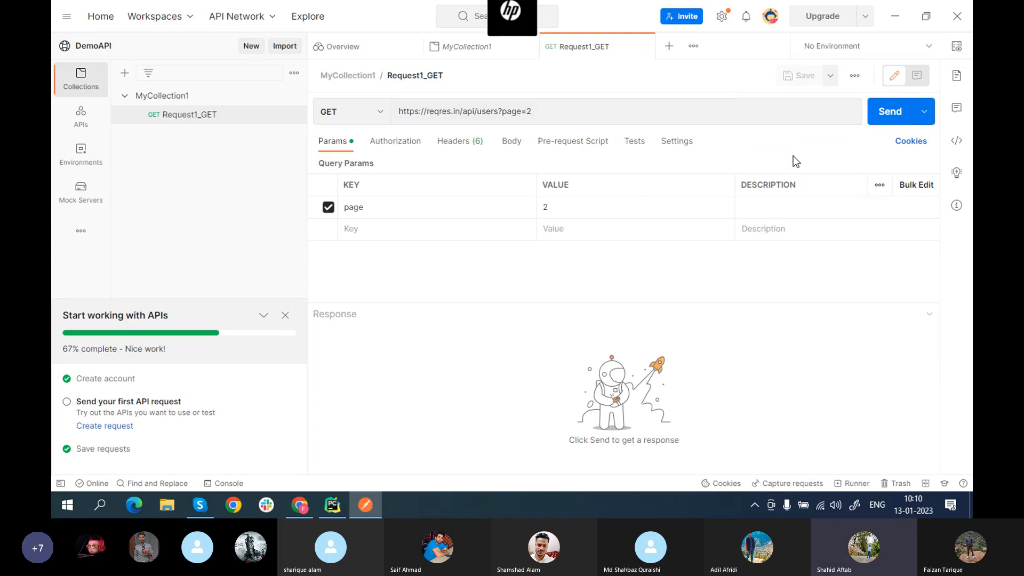
Step: Send Request1_GET and enlarge the response pane to read the 200 OK, 1.73 KB JSON
click(890, 121)
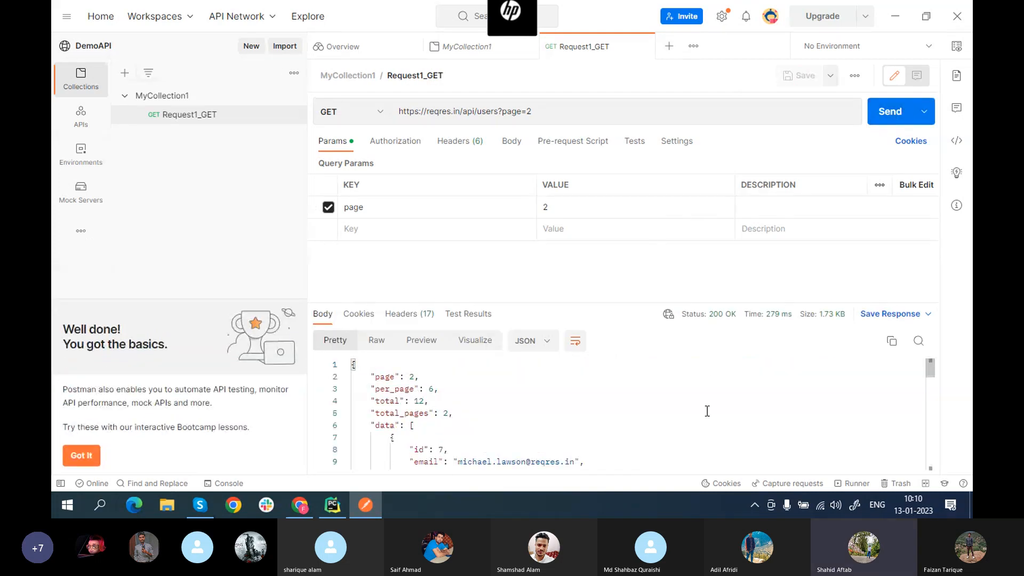
scroll(707, 410, down, 3)
scroll(707, 411, up, 3)
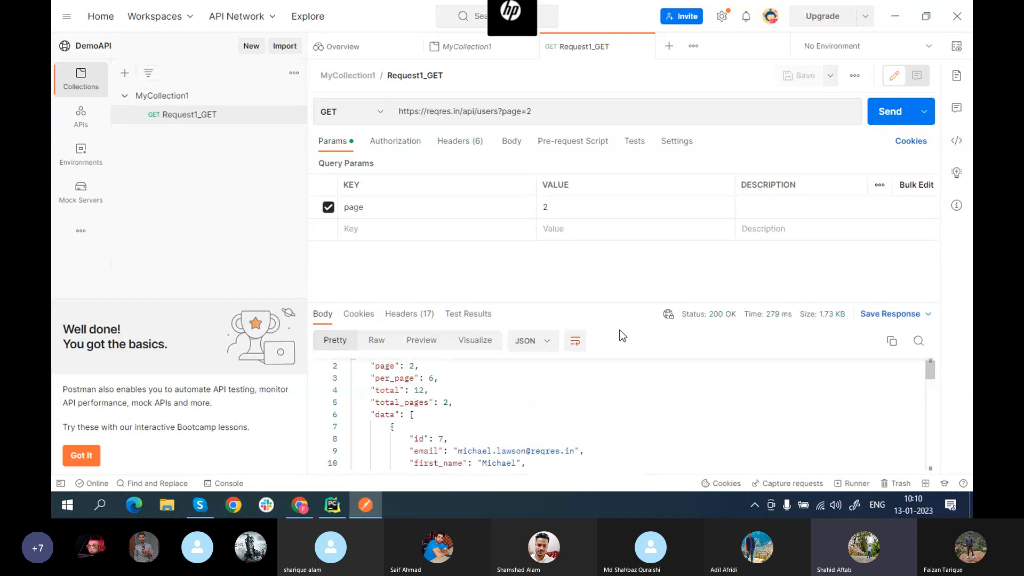
drag(595, 302, 588, 176)
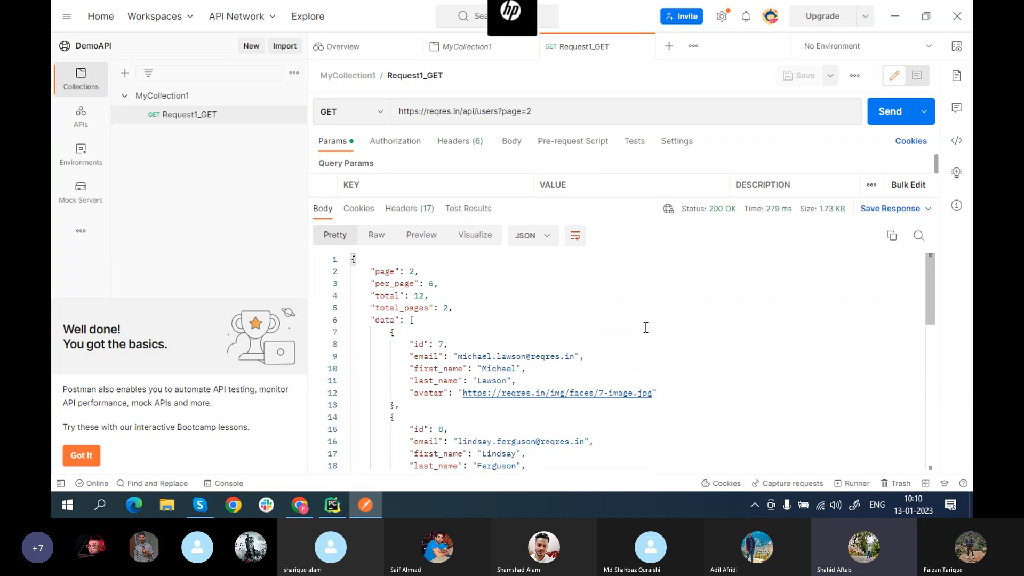
scroll(645, 327, down, 2)
scroll(645, 327, up, 2)
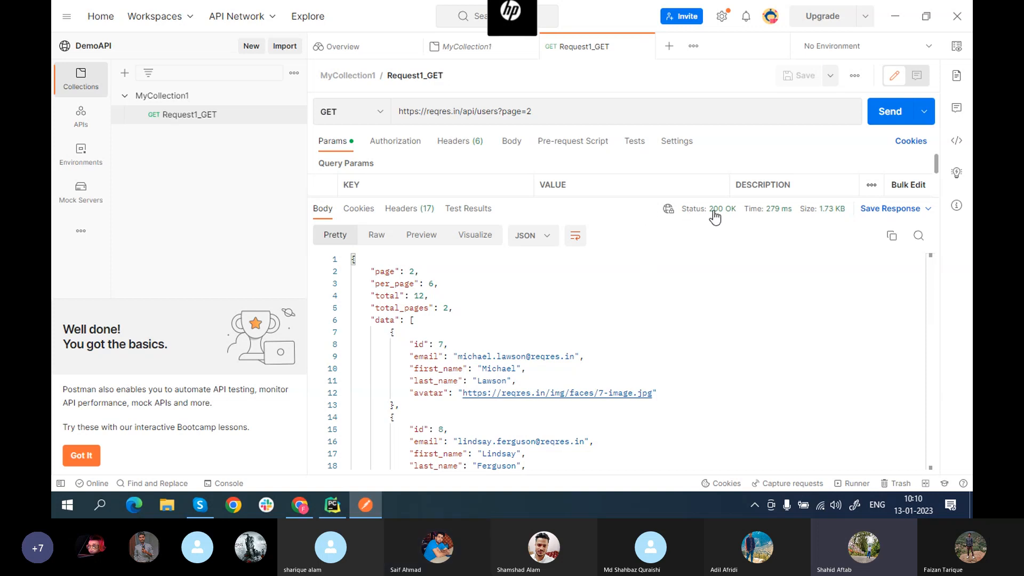
mouse_move(715, 216)
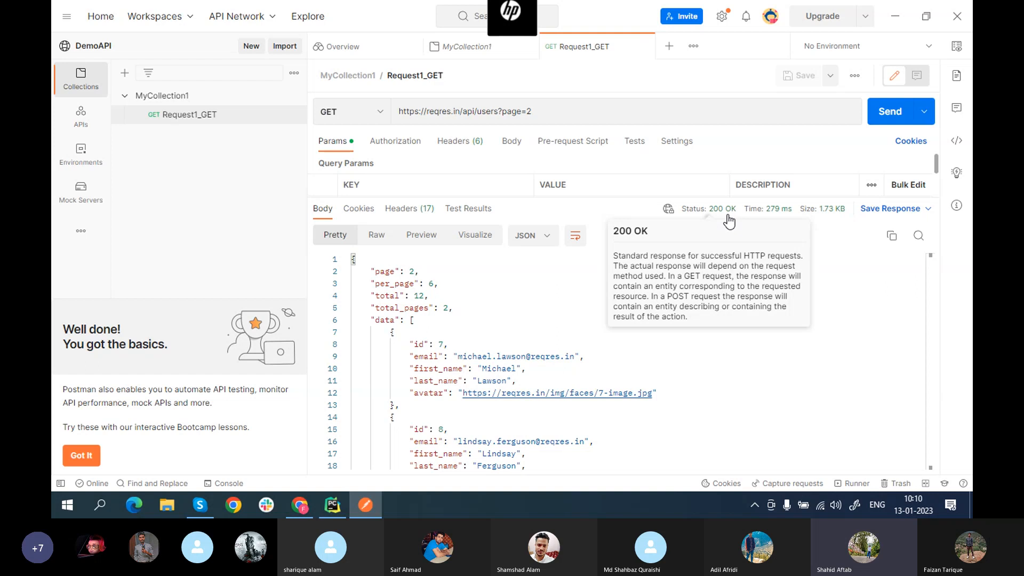
Step: Compare the response with reqres.in's LIST USERS example in Chrome, then return to Postman
key(alt+Tab)
key(alt)
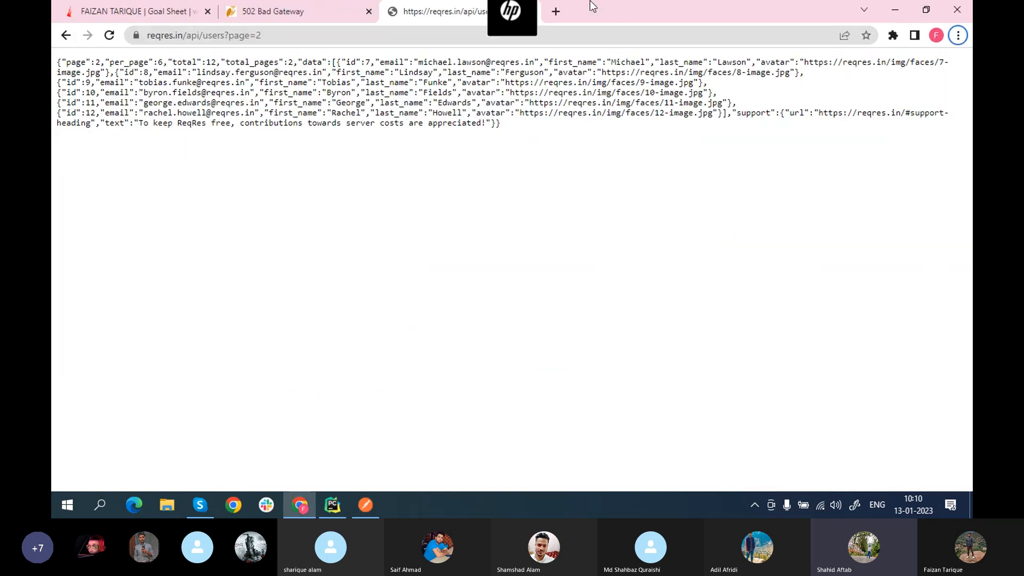
click(65, 35)
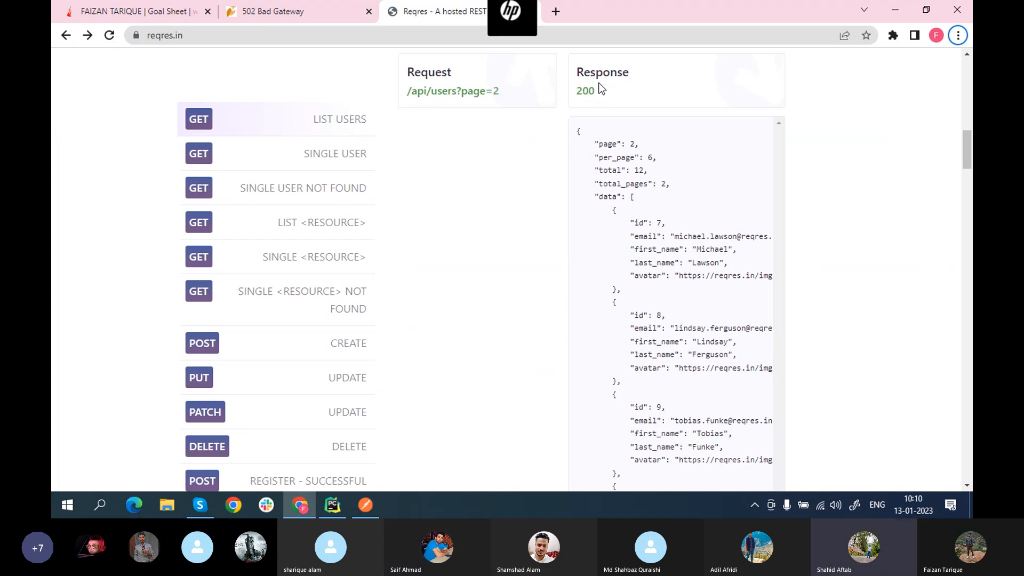
click(367, 507)
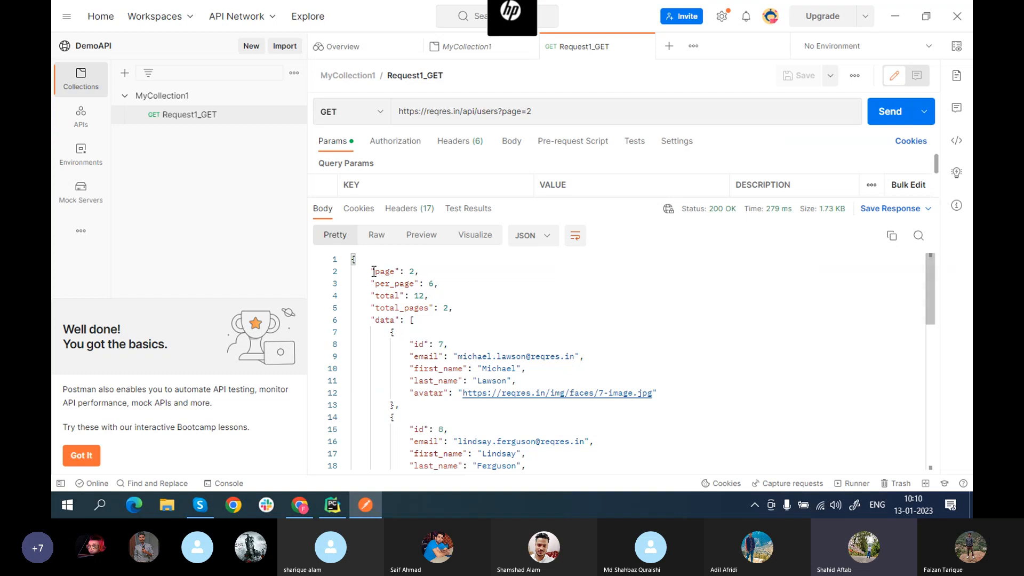
drag(372, 271, 643, 406)
click(774, 390)
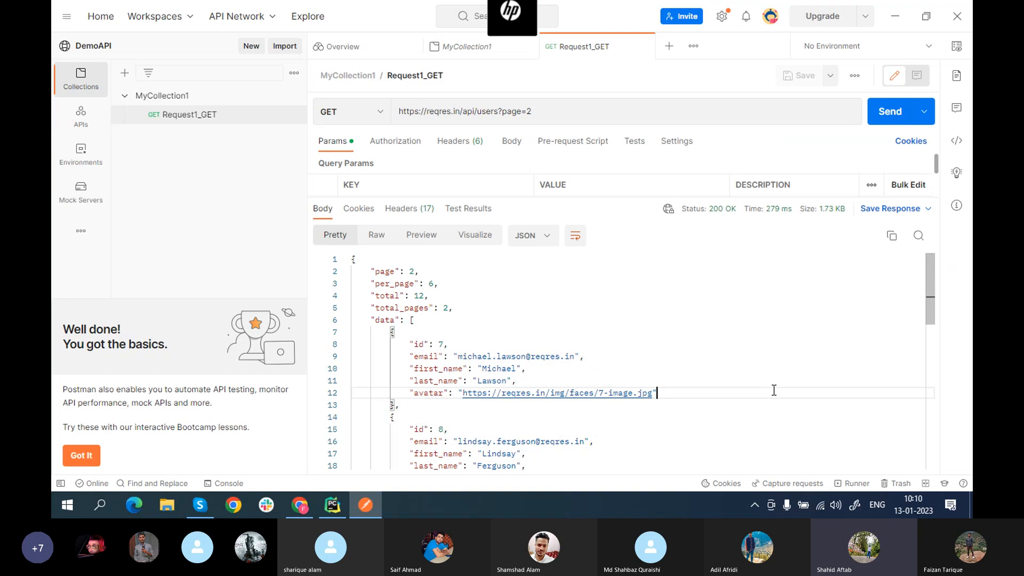
double_click(412, 271)
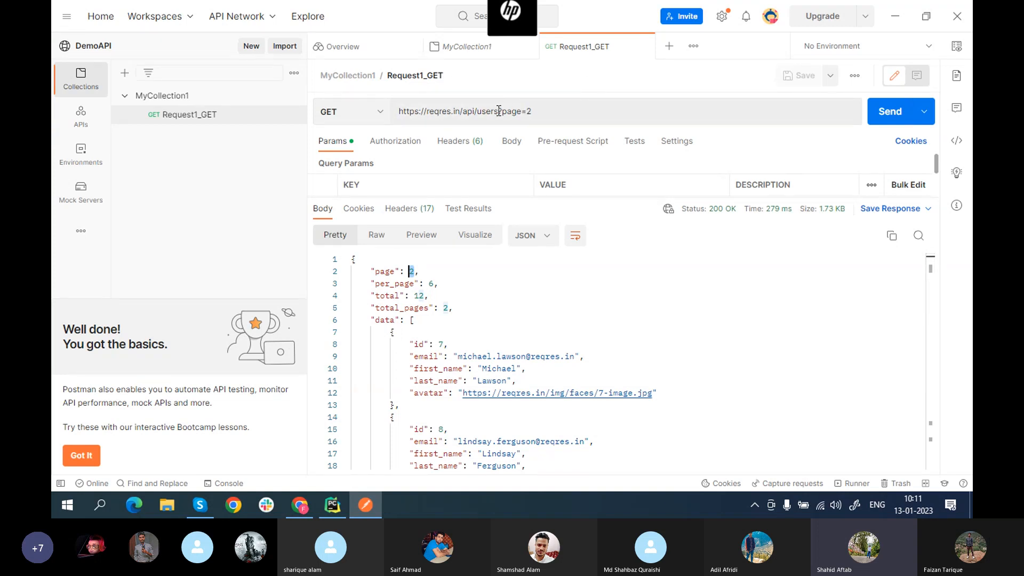
drag(498, 111, 536, 111)
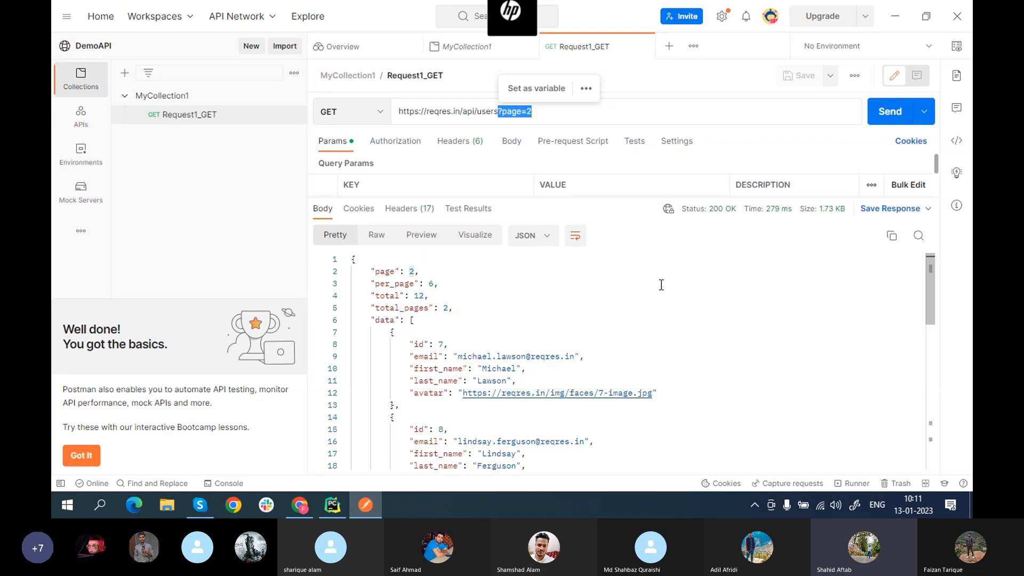
click(595, 113)
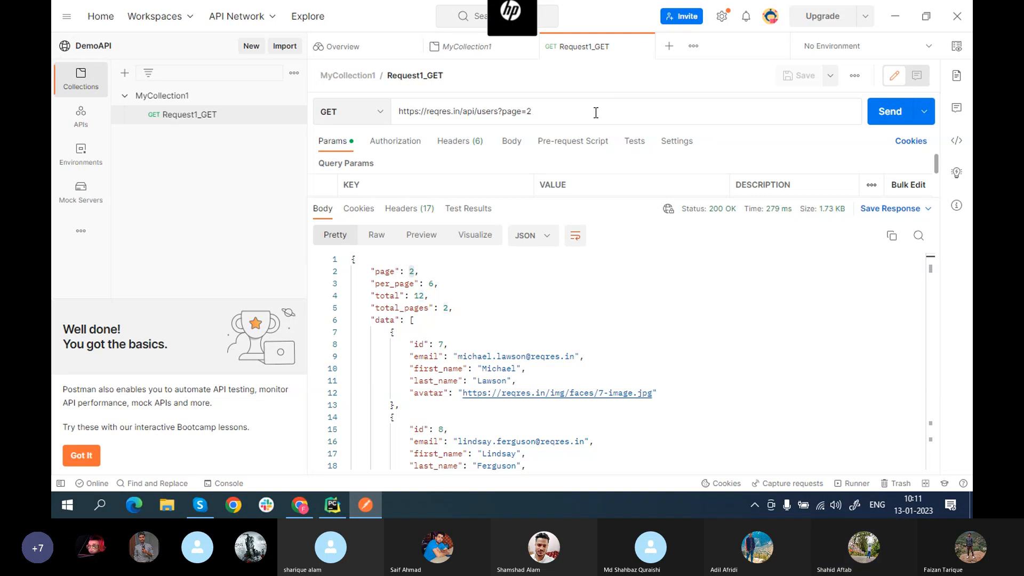
scroll(613, 287, down, 3)
scroll(613, 288, up, 3)
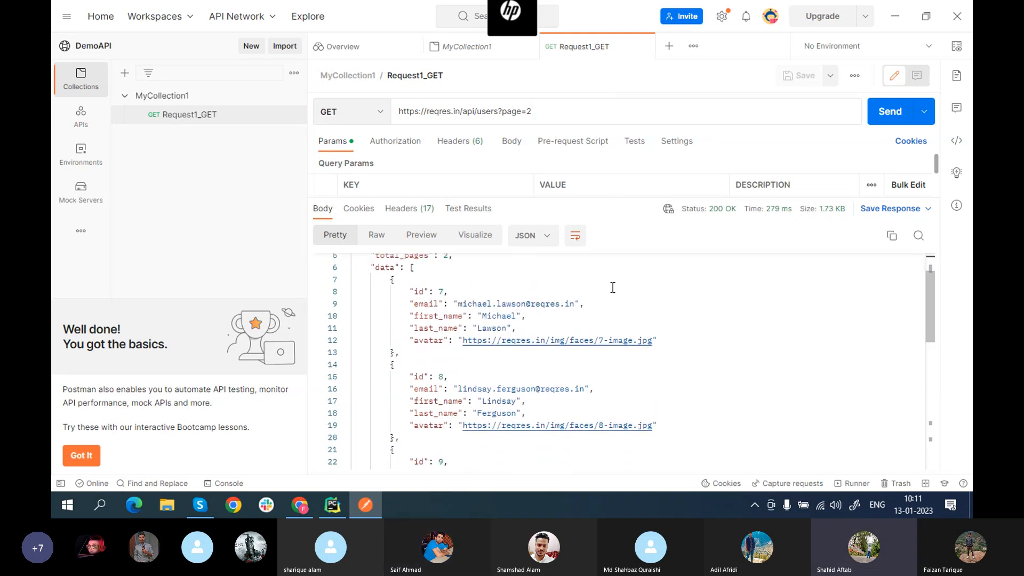
scroll(621, 309, down, 1)
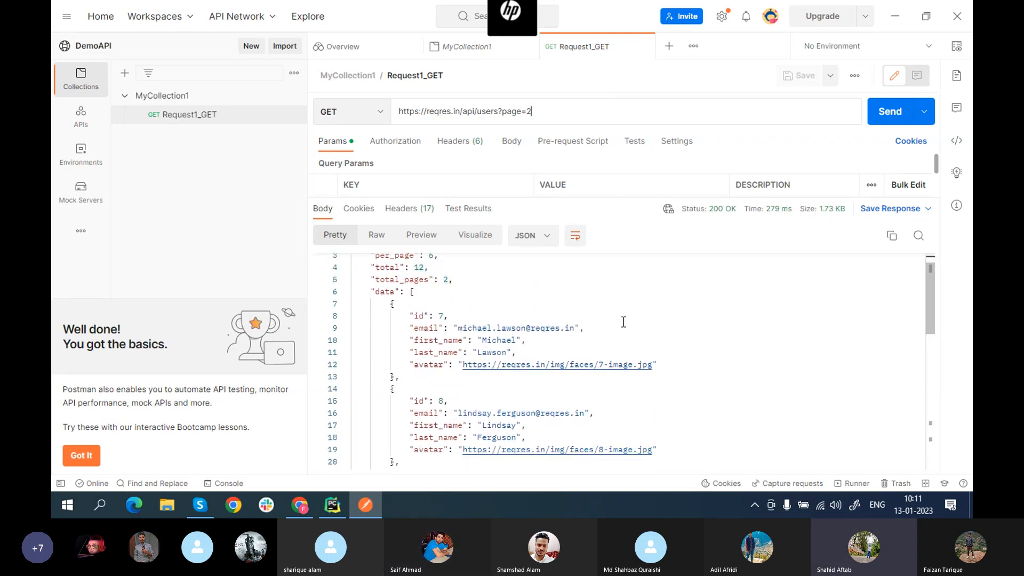
scroll(623, 317, down, 1)
scroll(623, 320, up, 1)
scroll(624, 322, down, 1)
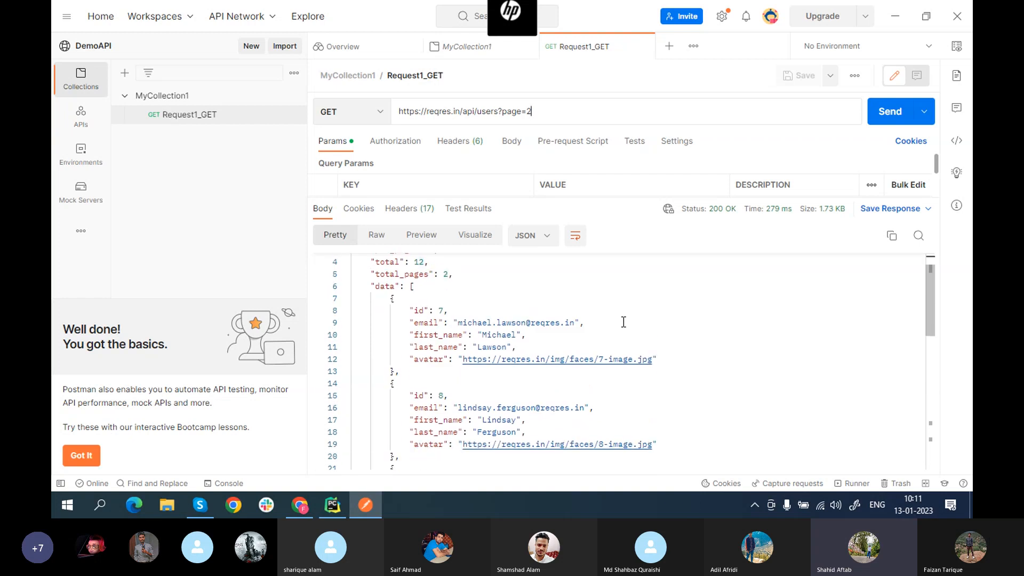
scroll(623, 322, up, 2)
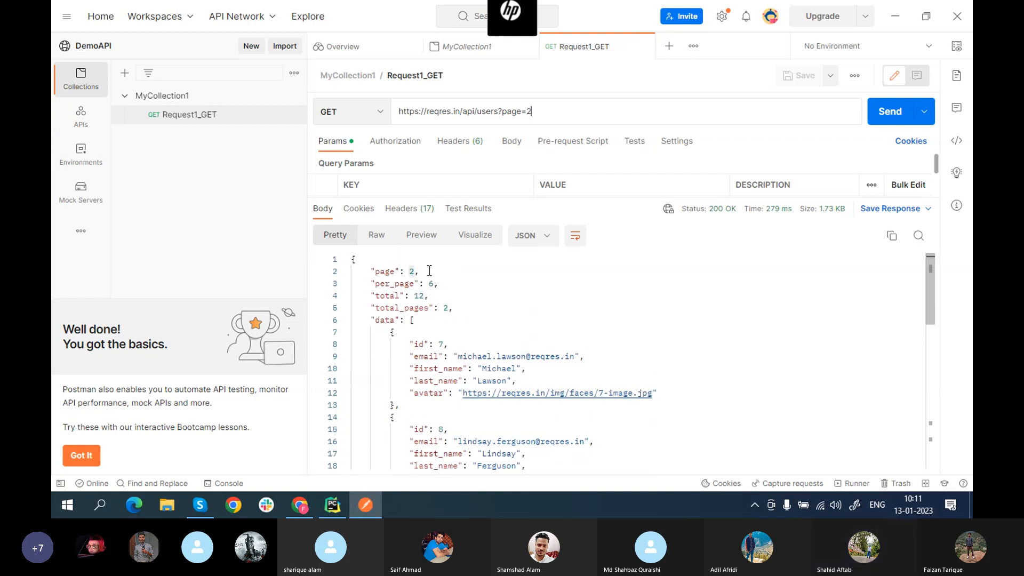
drag(427, 271, 370, 272)
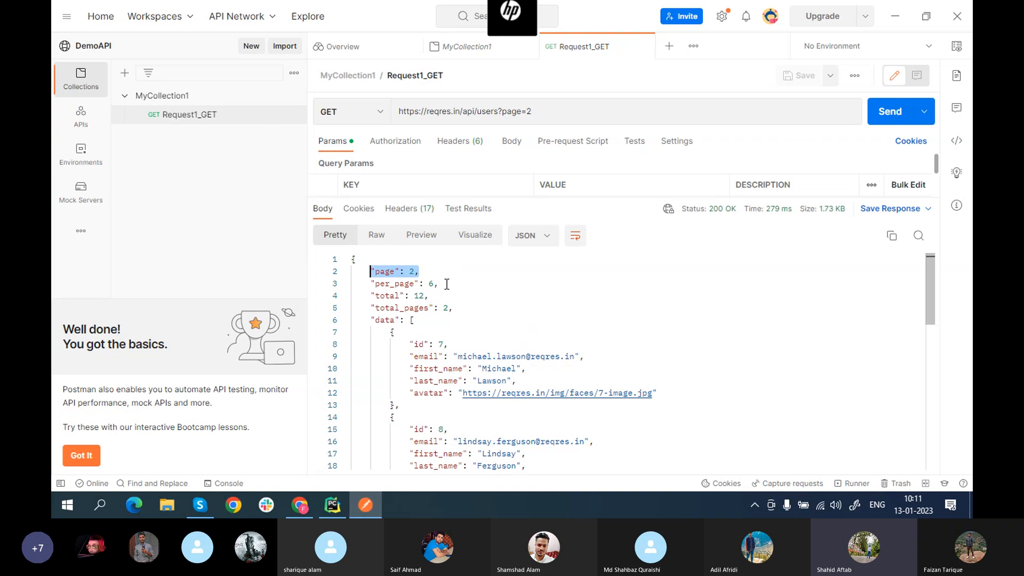
drag(445, 284, 370, 283)
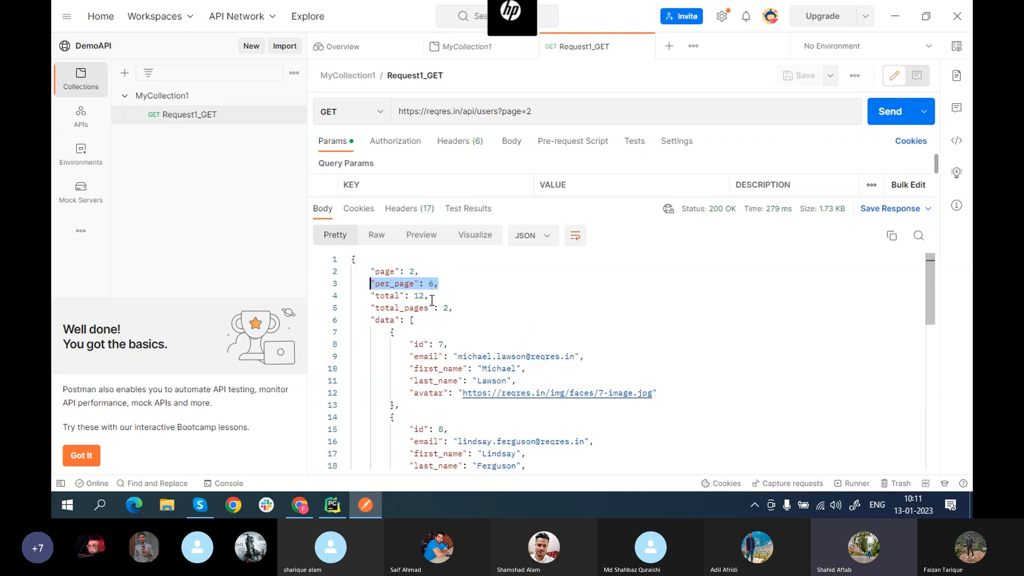
drag(430, 296, 365, 296)
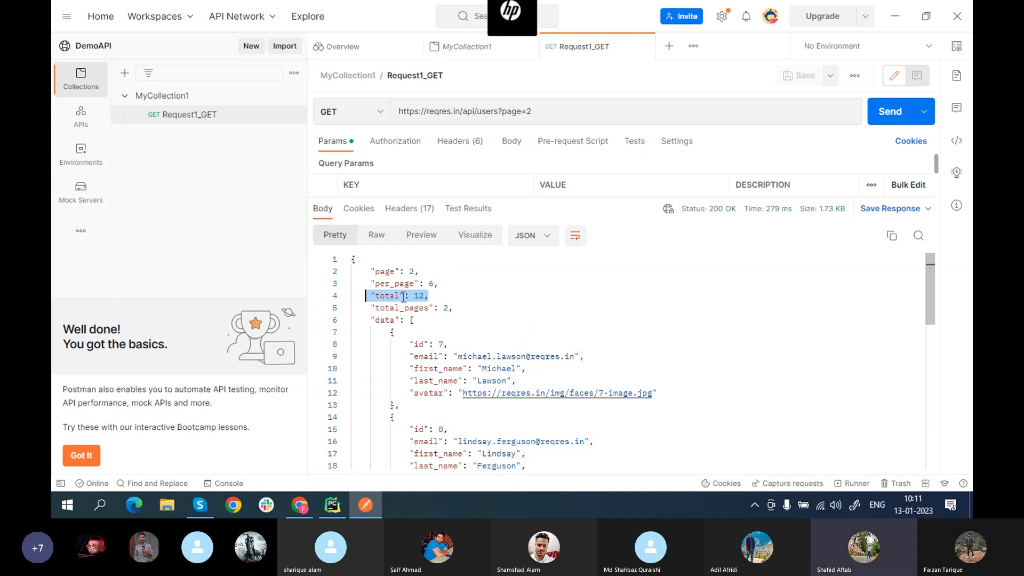
click(453, 310)
drag(453, 309, 375, 308)
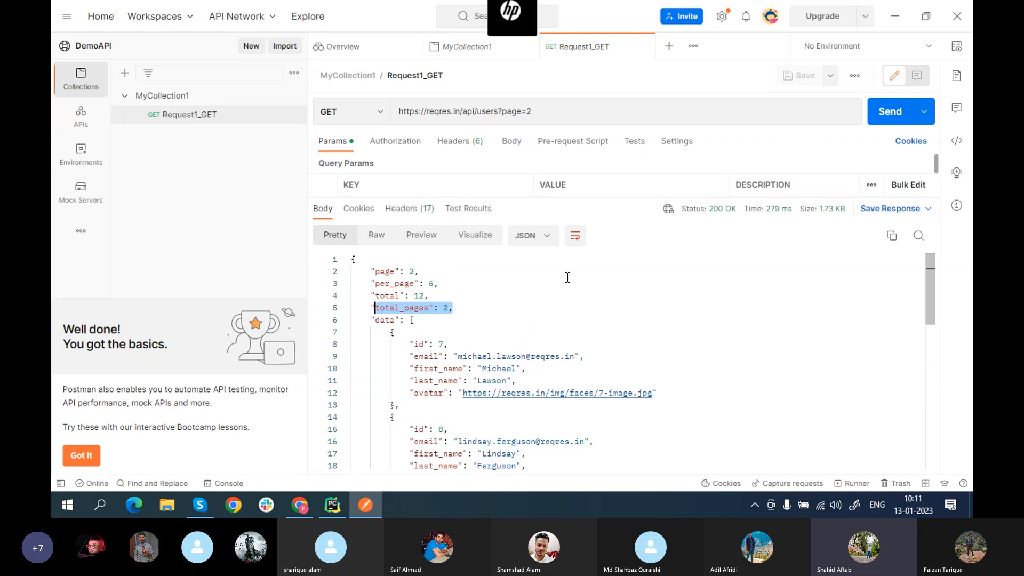
scroll(568, 277, down, 2)
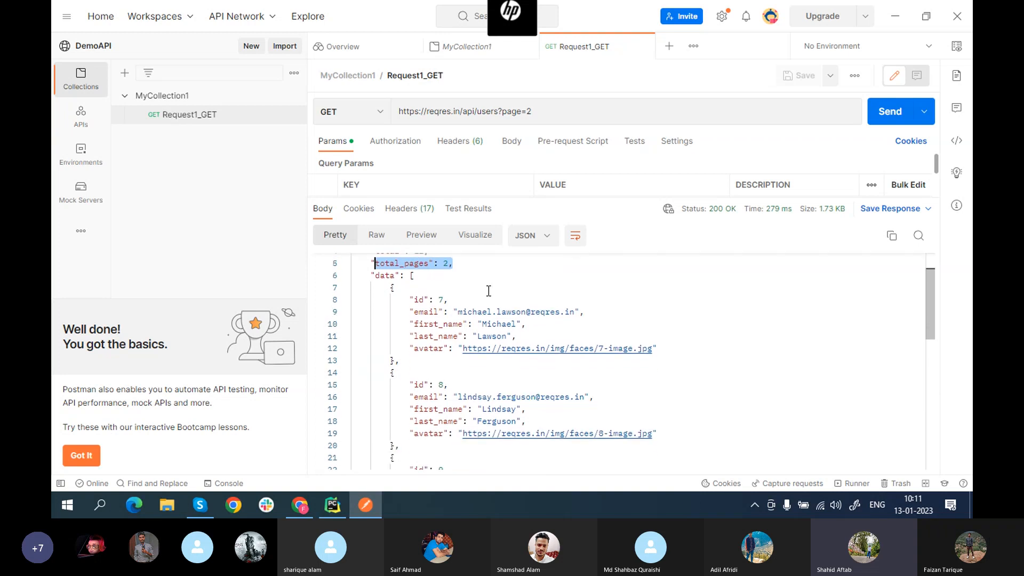
drag(410, 300, 448, 300)
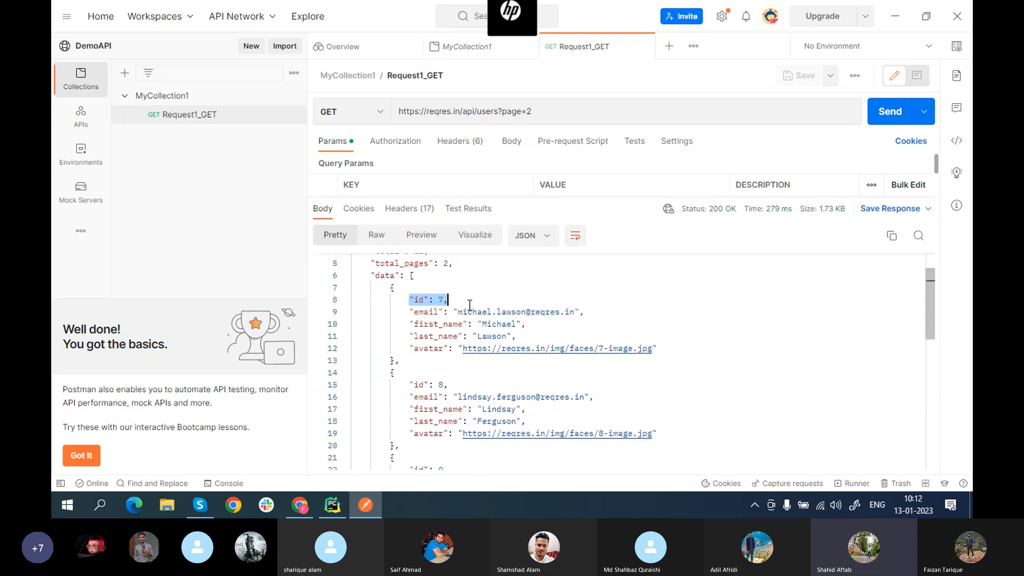
click(617, 318)
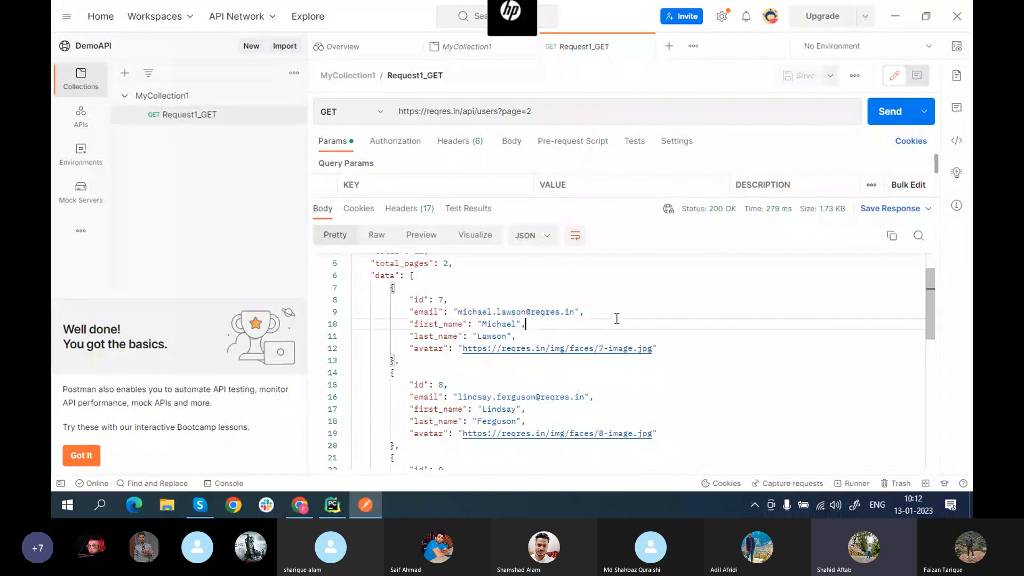
scroll(617, 318, down, 1)
scroll(616, 319, down, 2)
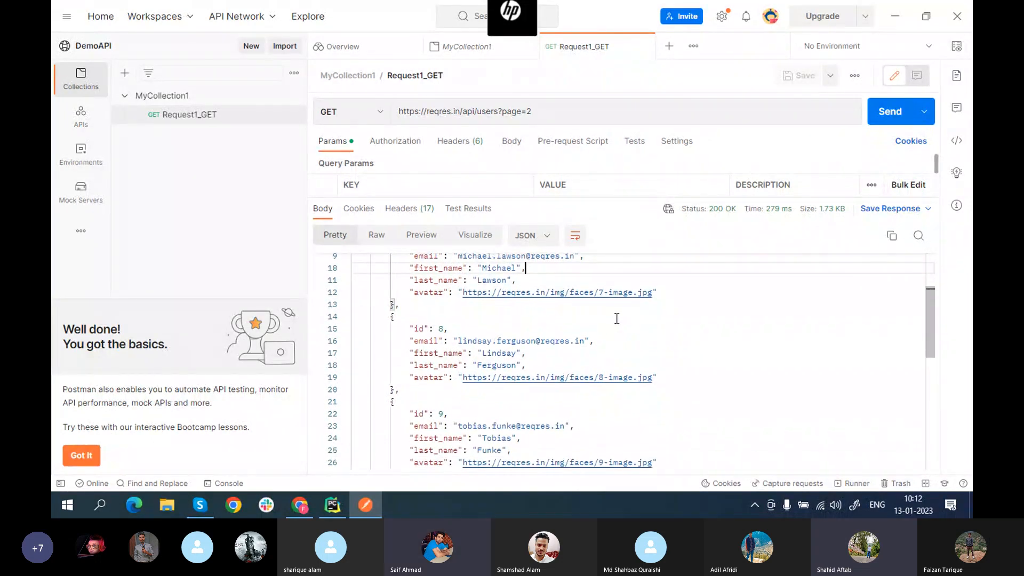
scroll(616, 319, down, 2)
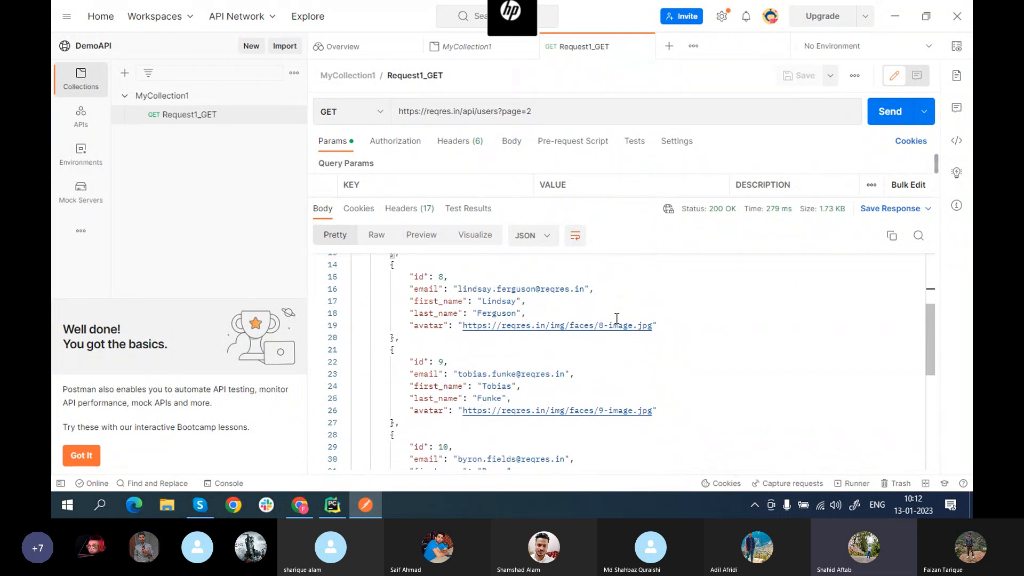
scroll(616, 318, up, 3)
scroll(617, 319, up, 2)
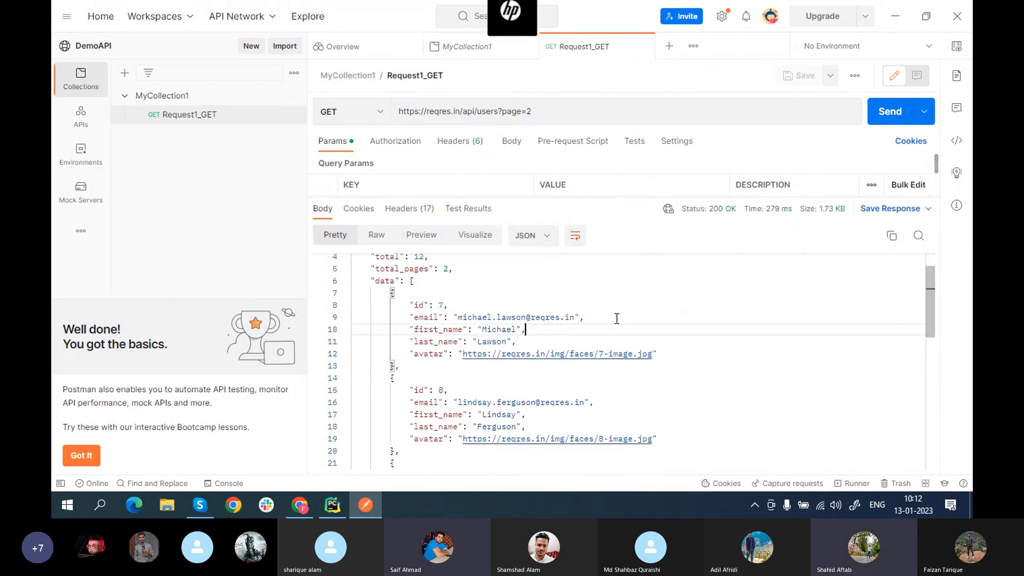
scroll(617, 318, down, 3)
scroll(617, 319, down, 6)
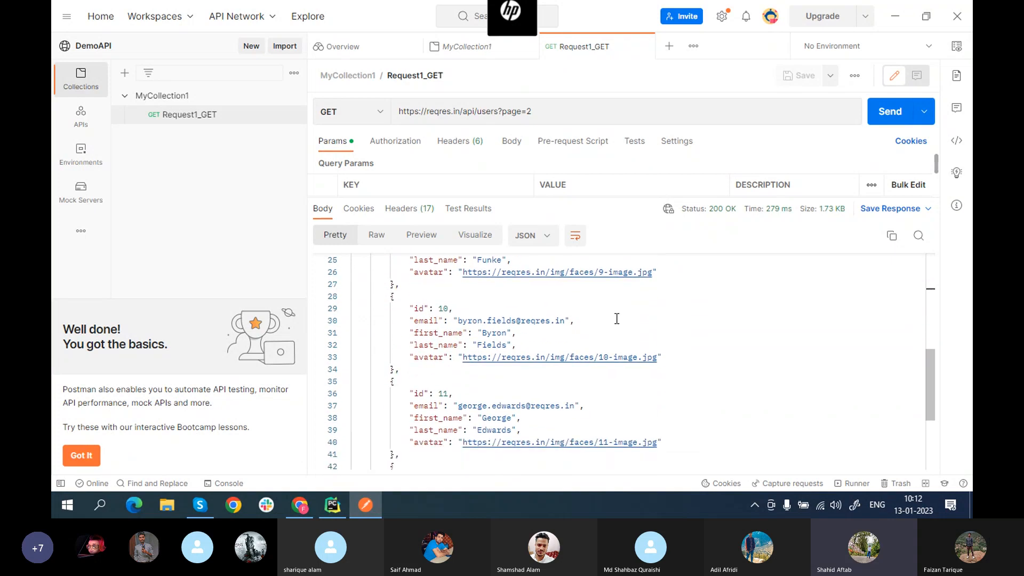
scroll(617, 318, down, 5)
scroll(616, 318, up, 15)
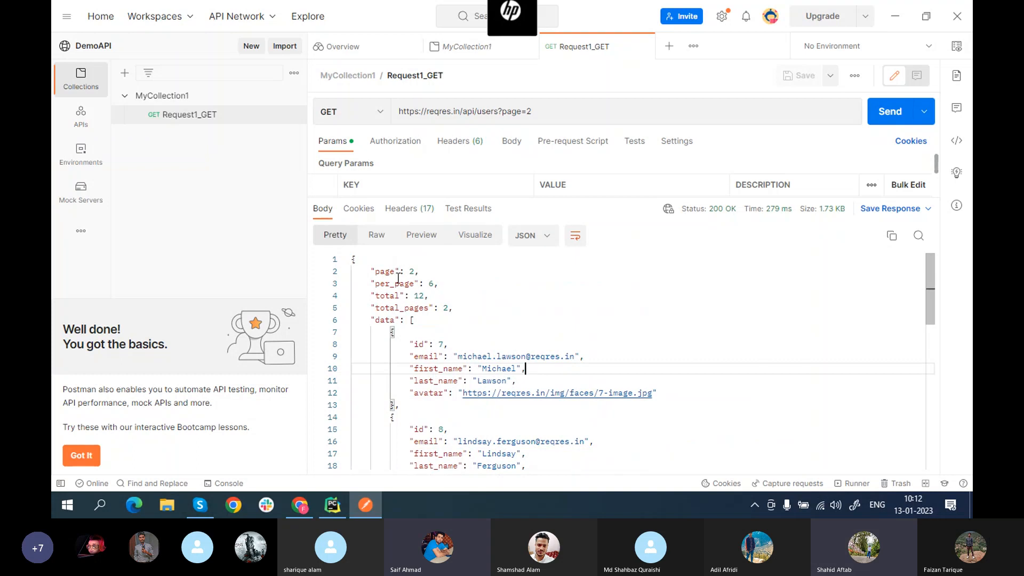
click(374, 260)
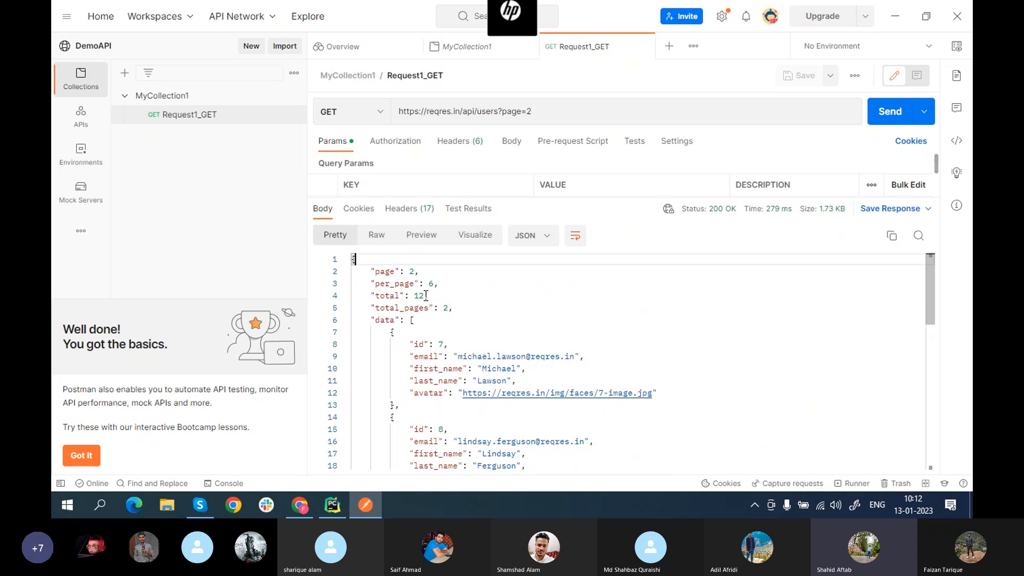
click(200, 505)
click(357, 468)
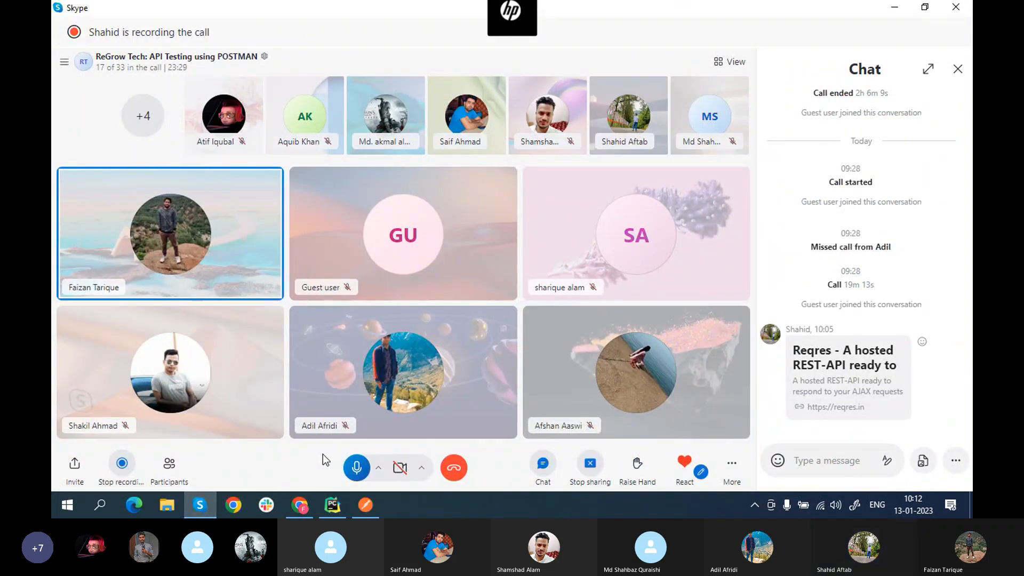
click(353, 470)
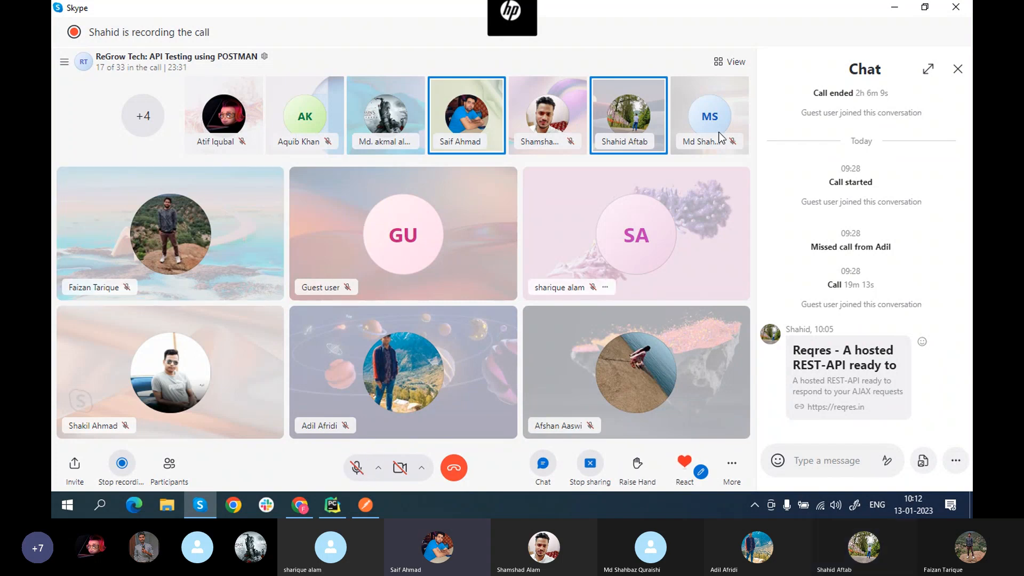
click(894, 8)
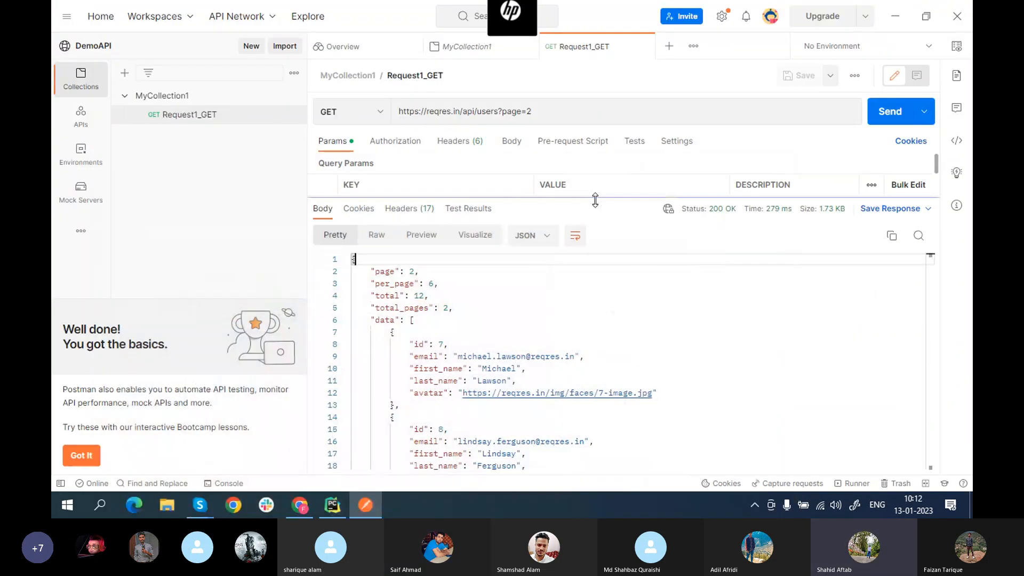
click(425, 296)
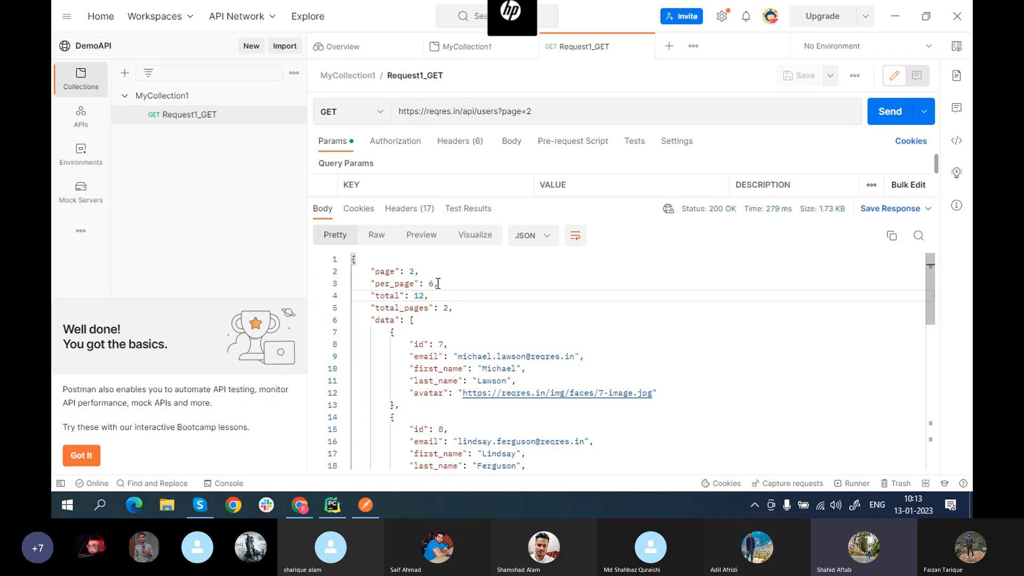
drag(435, 284, 375, 284)
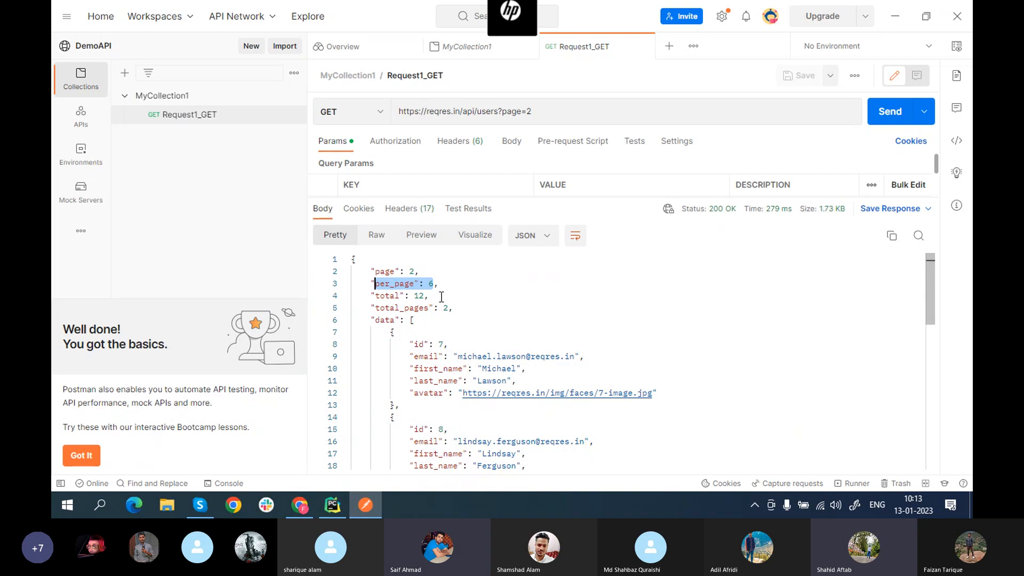
drag(410, 295, 431, 295)
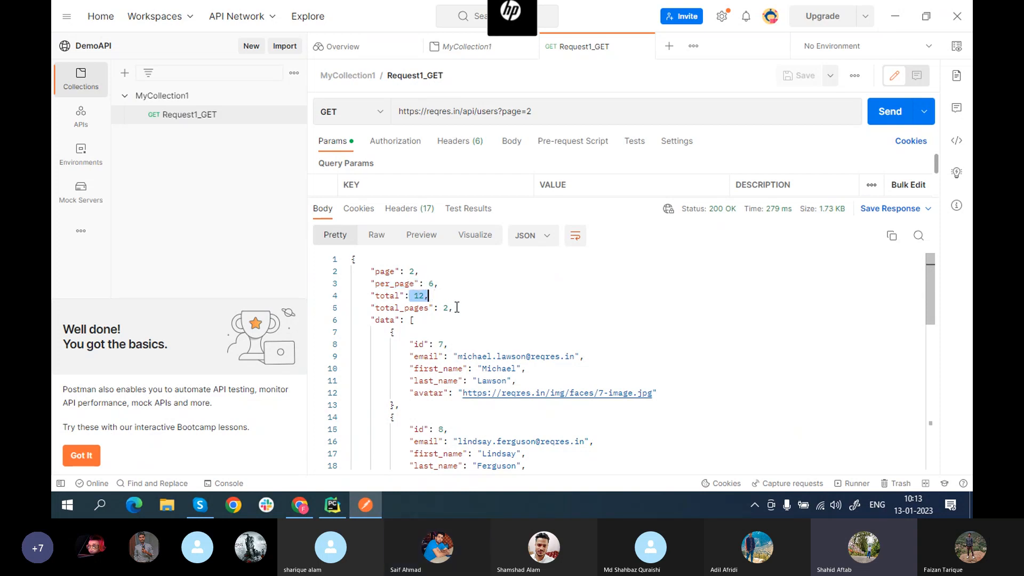
drag(514, 309, 375, 307)
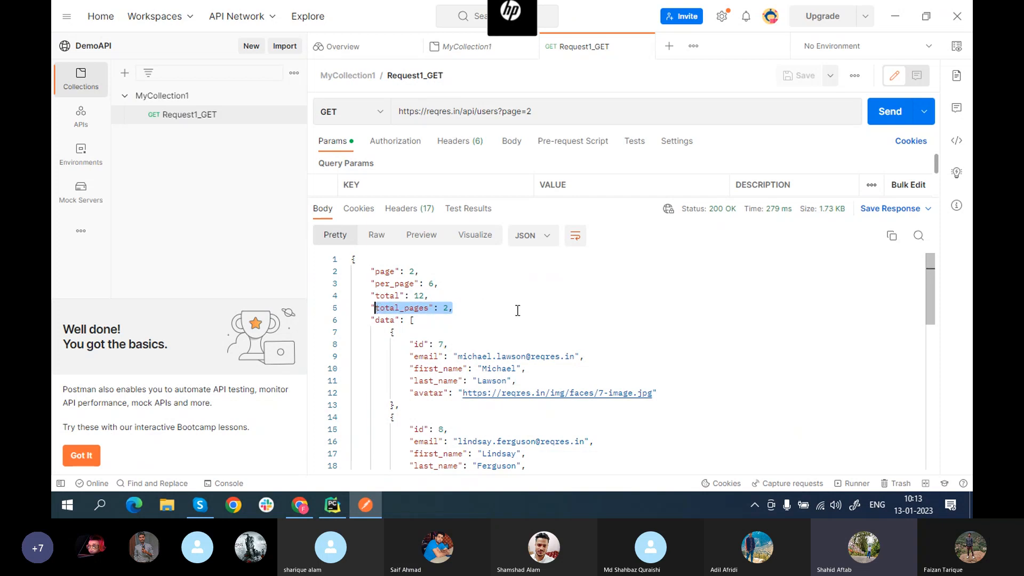
scroll(518, 310, down, 1)
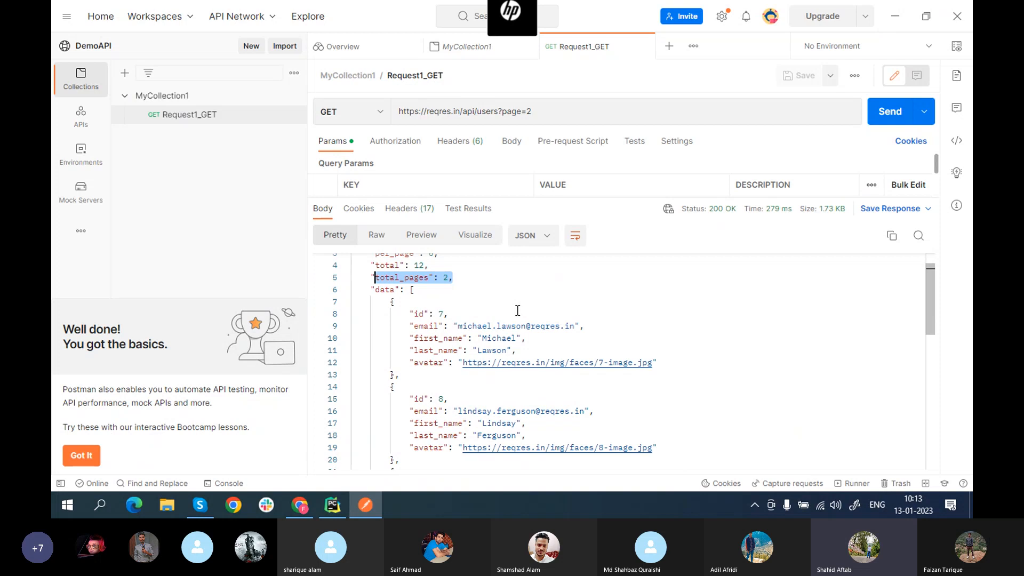
scroll(518, 310, up, 1)
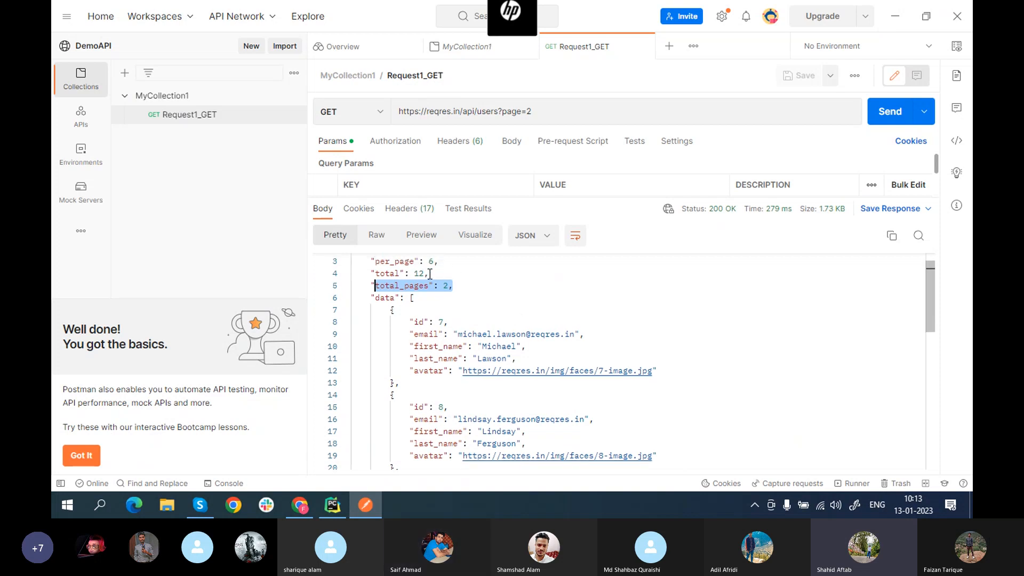
drag(430, 274, 409, 273)
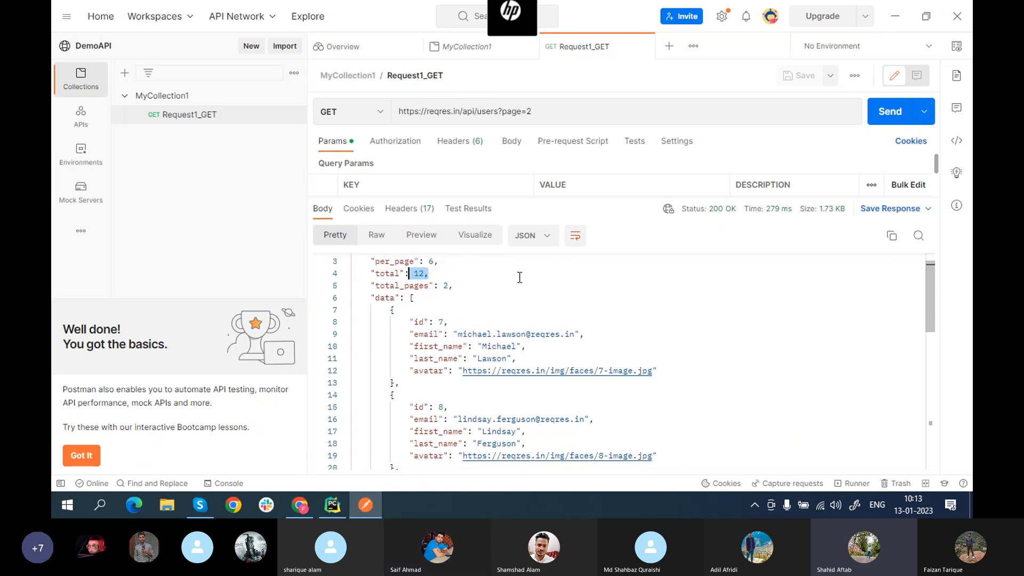
click(496, 287)
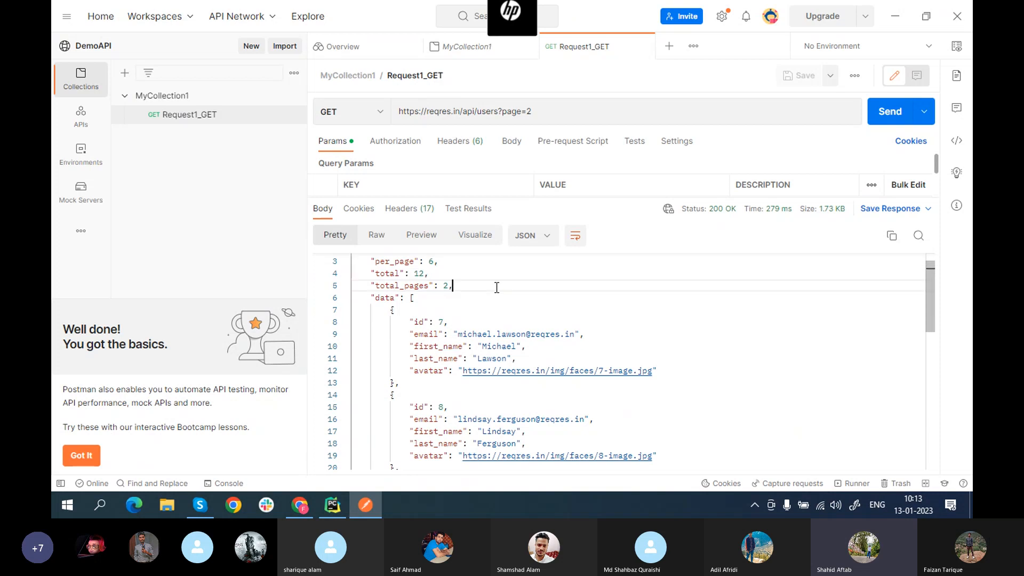
scroll(614, 348, up, 1)
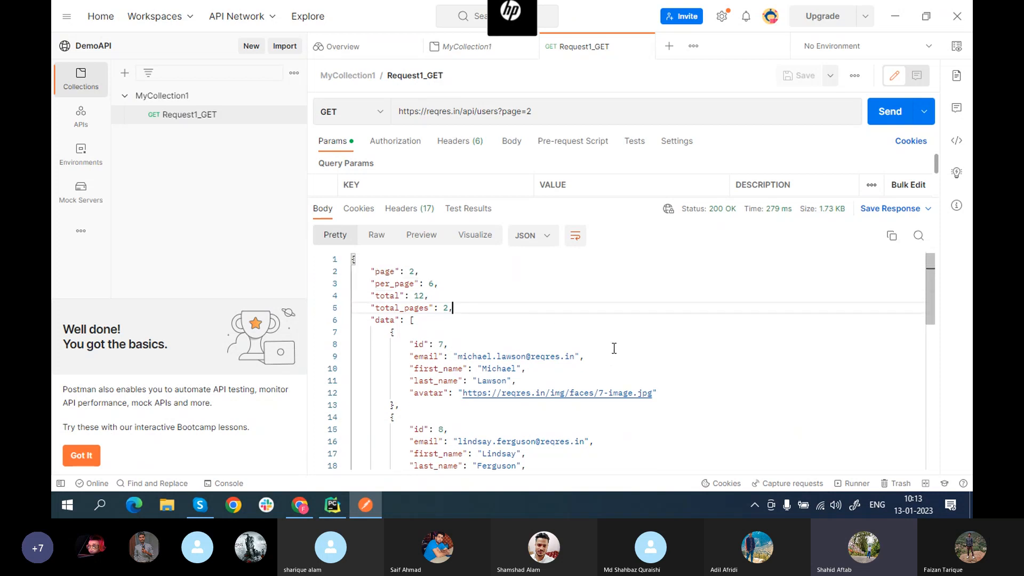
scroll(614, 348, down, 5)
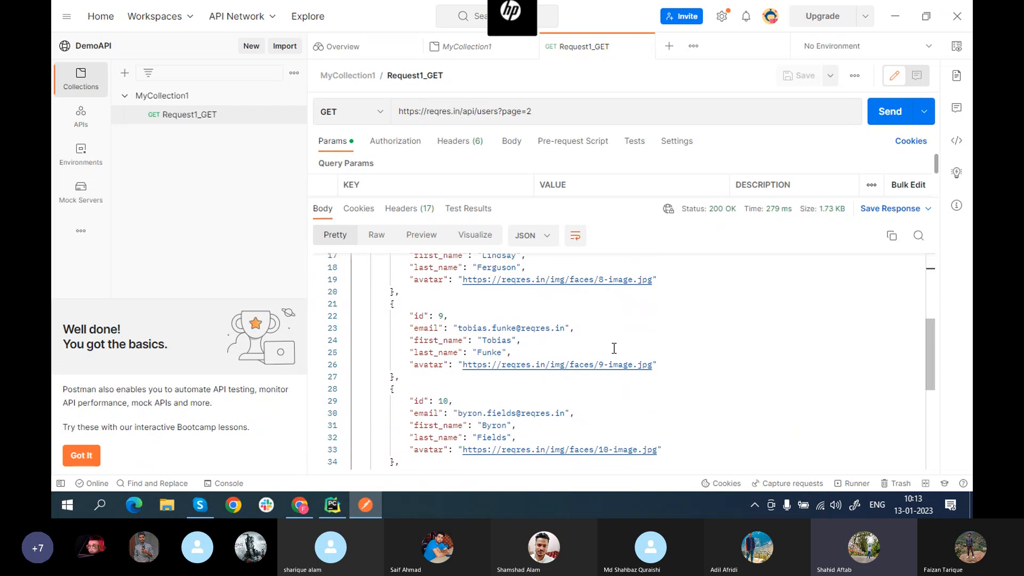
scroll(614, 349, down, 7)
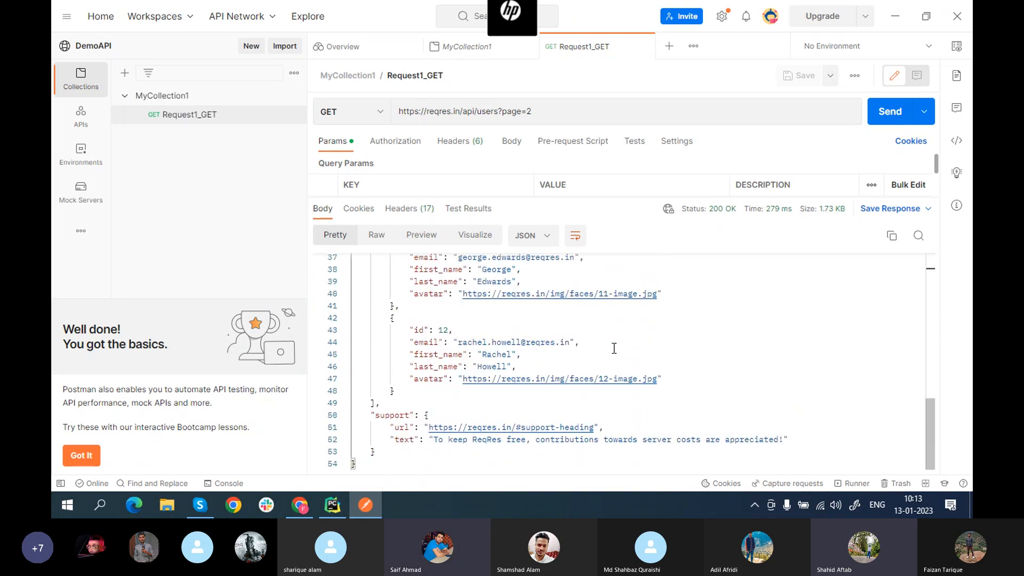
scroll(614, 348, up, 10)
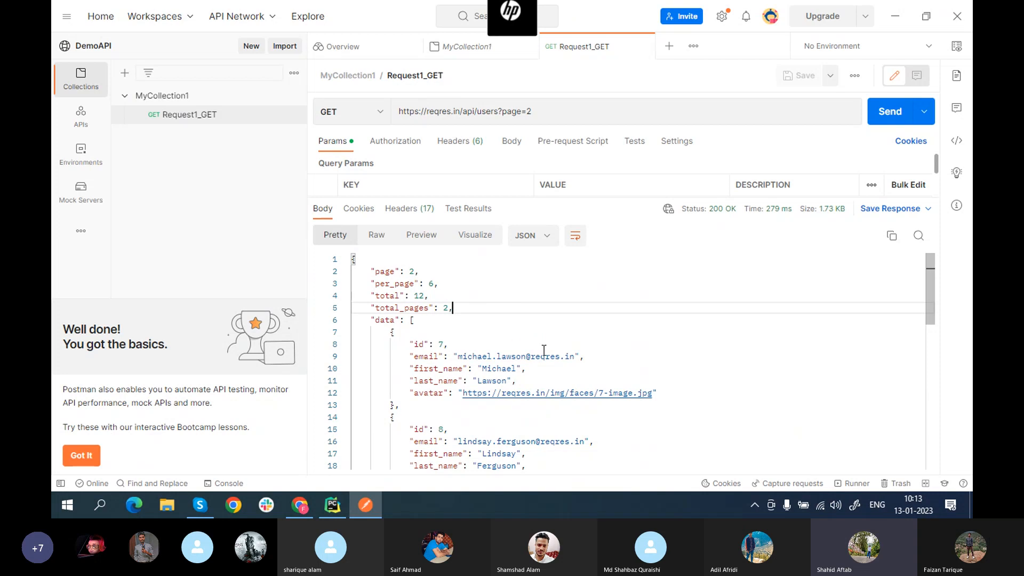
scroll(648, 349, down, 2)
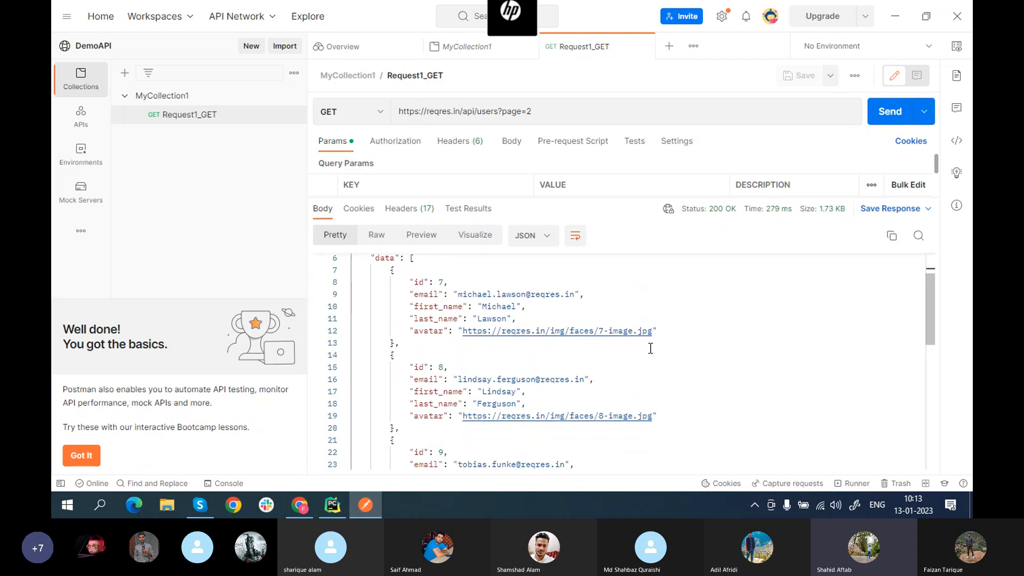
scroll(650, 349, down, 8)
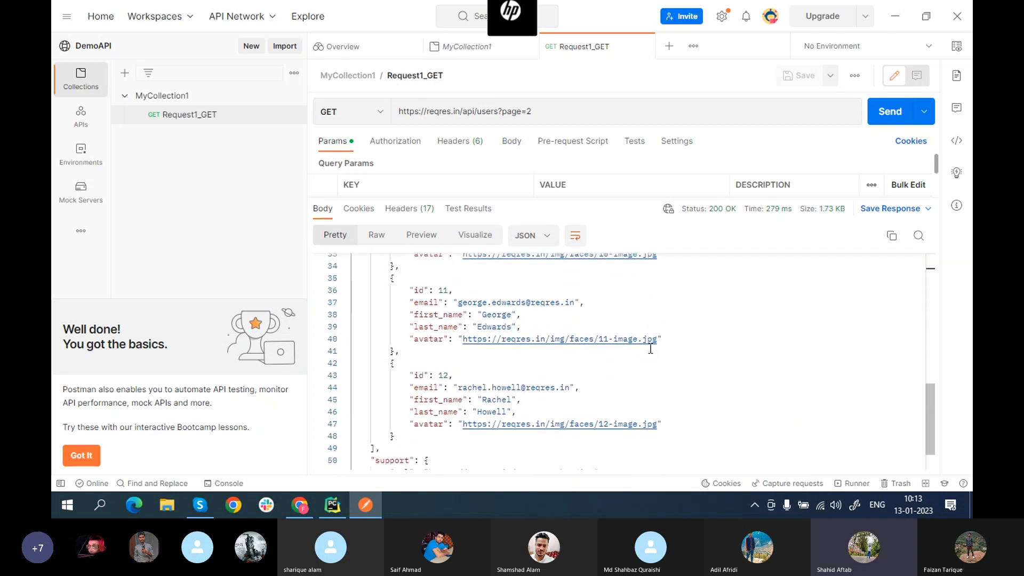
scroll(650, 348, up, 8)
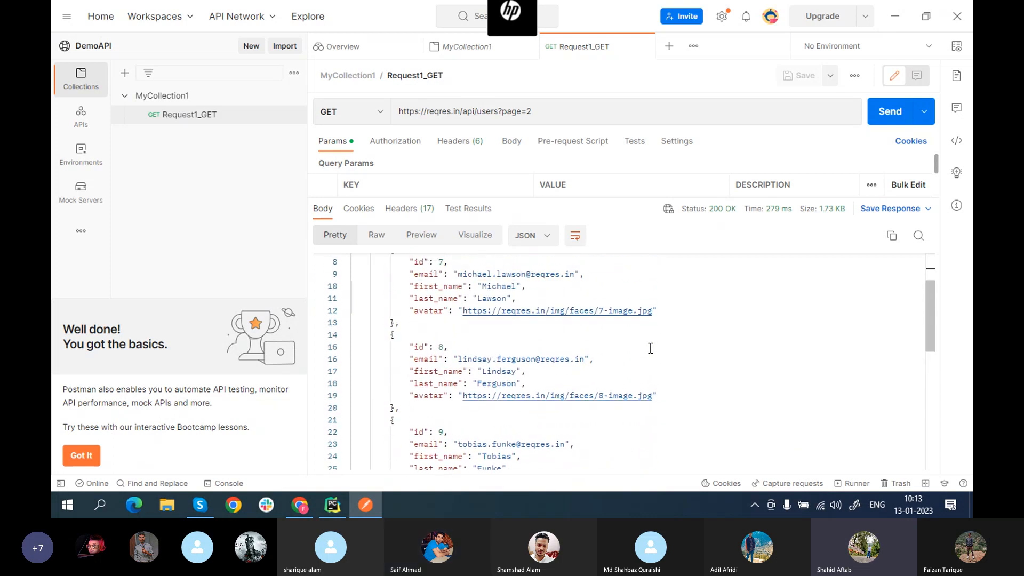
scroll(651, 348, up, 2)
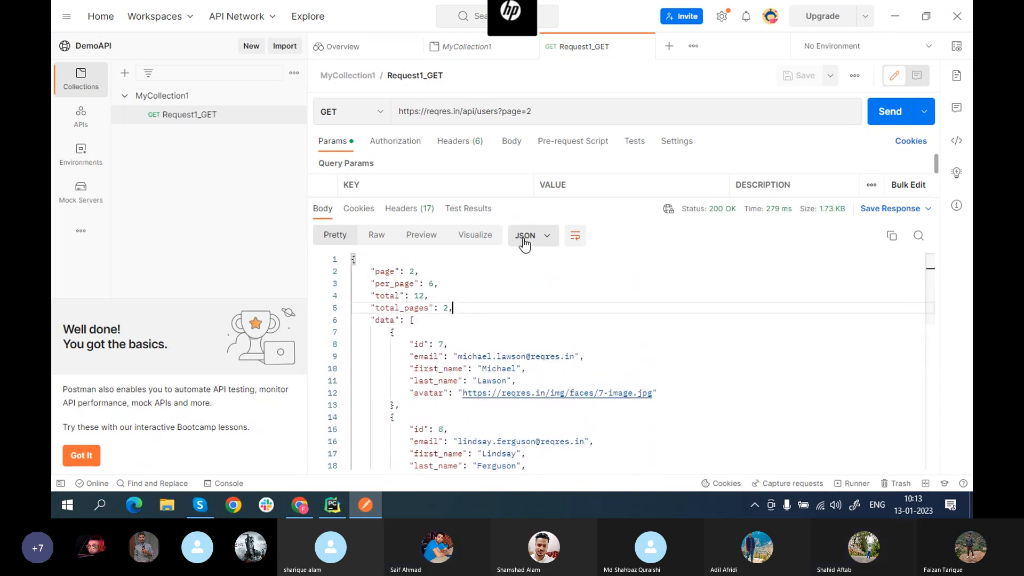
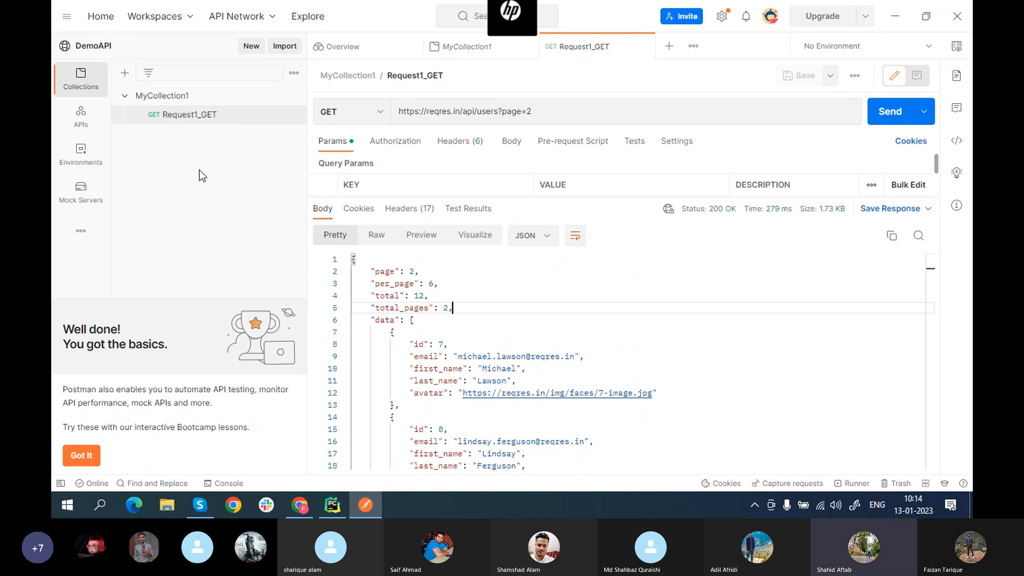
Step: Show the DemoAPI workspace overview listing MyCollection1 and its Request1_GET request
click(104, 46)
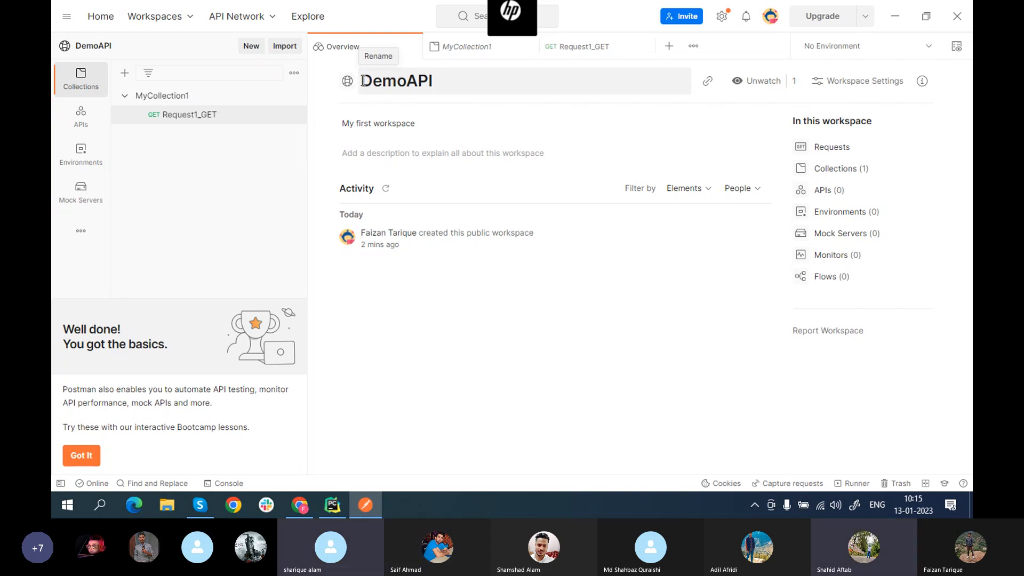
drag(362, 81, 434, 73)
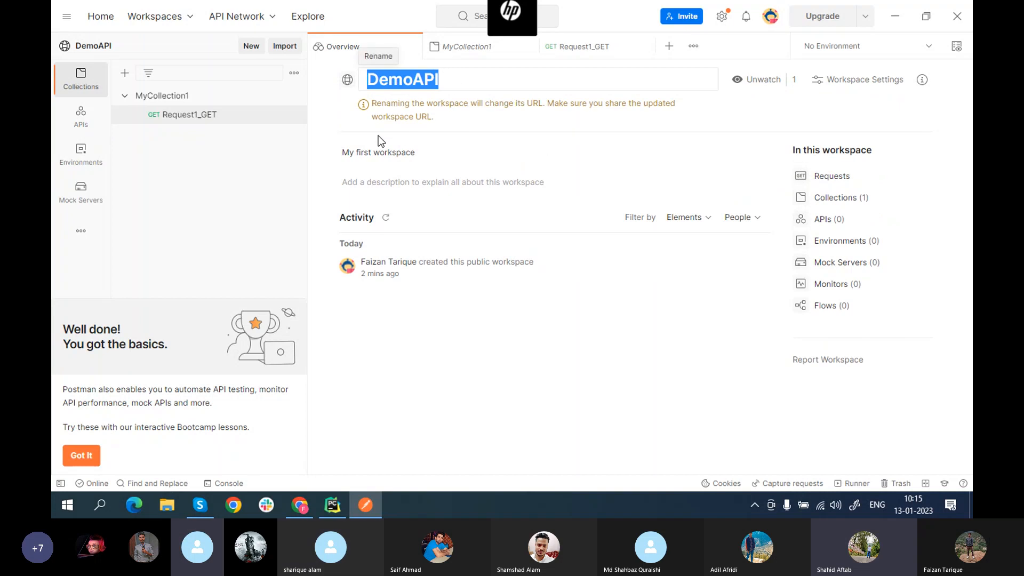
click(312, 133)
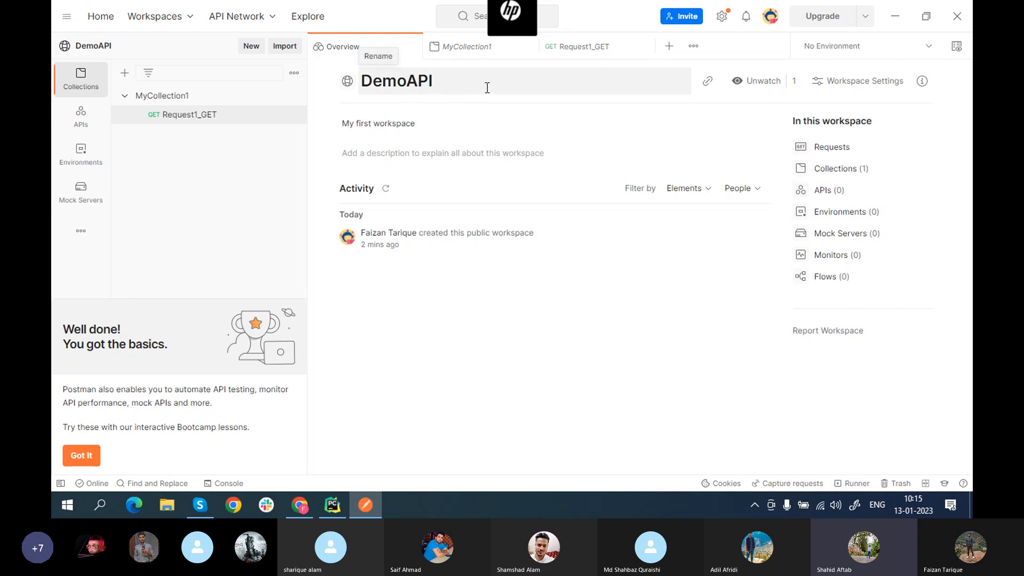
click(454, 78)
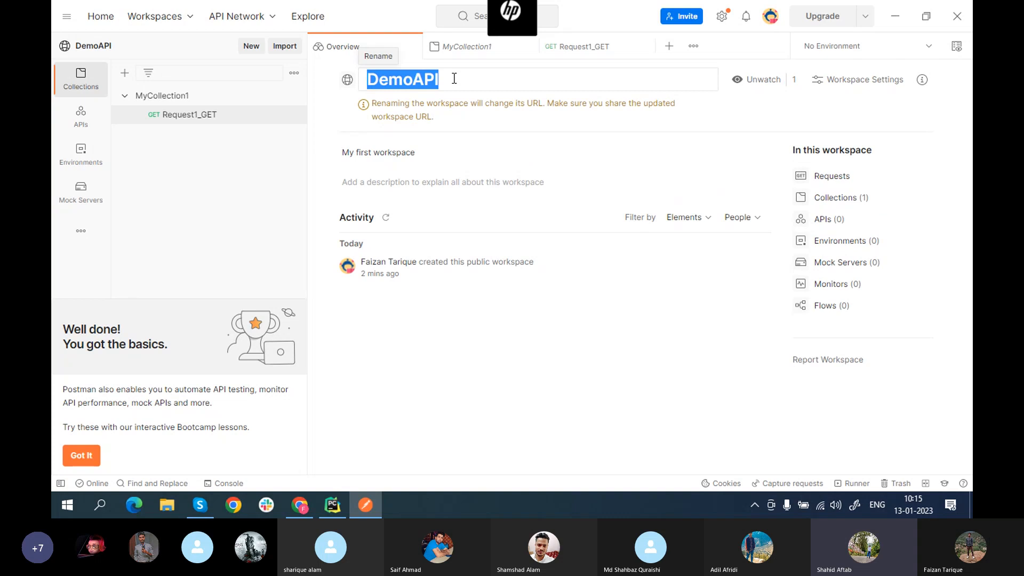
key(BackSpace)
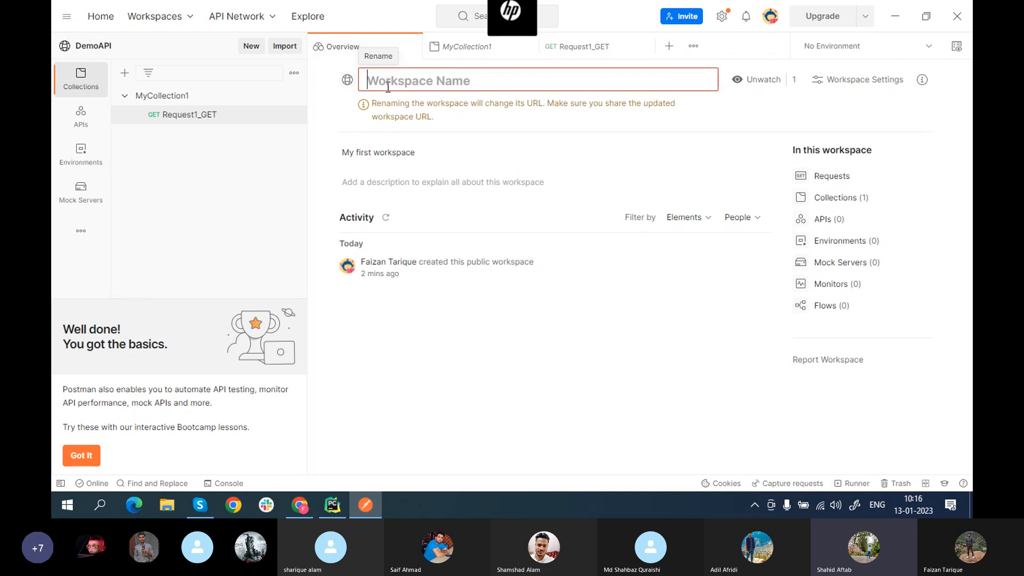
click(327, 110)
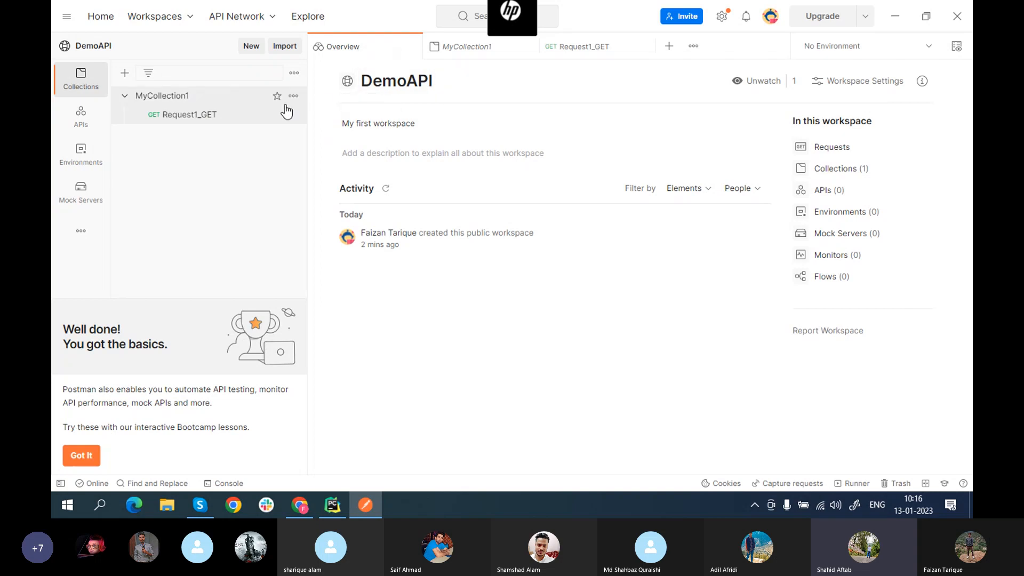
Step: Open Request1_GET (GET reqres.in/api/users?page=2) after checking its actions menu and MyCollection1
click(190, 122)
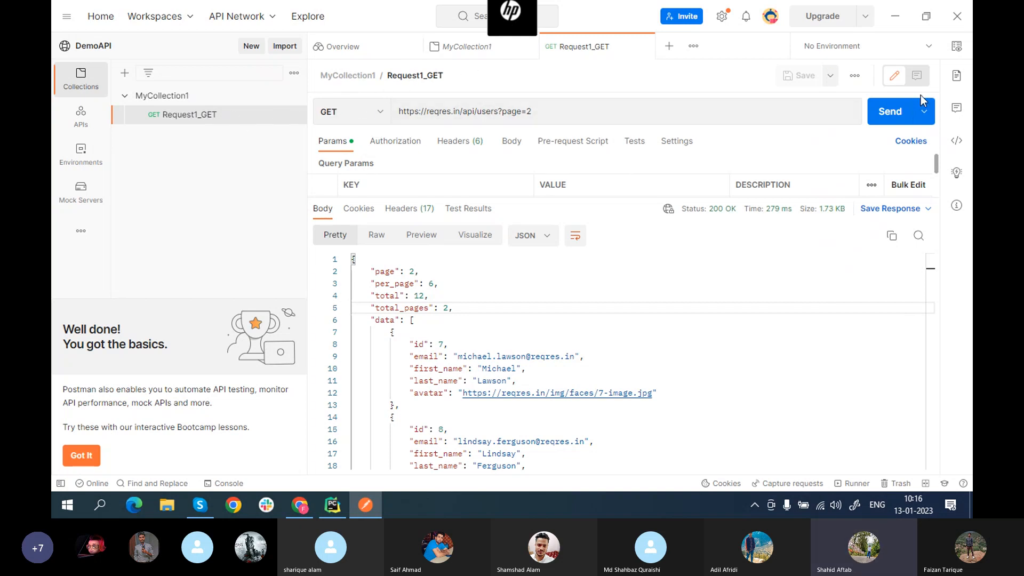
click(852, 76)
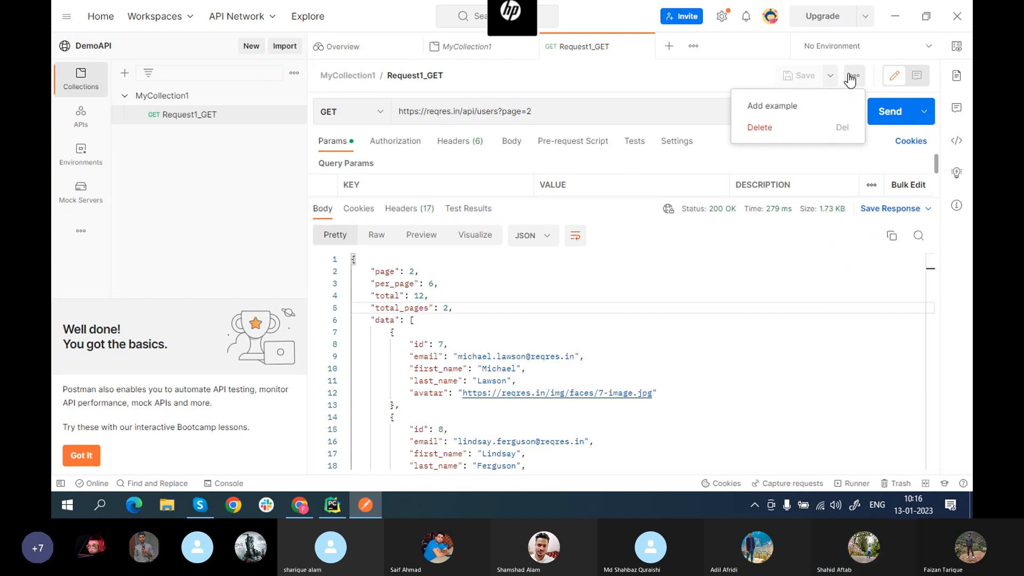
click(705, 80)
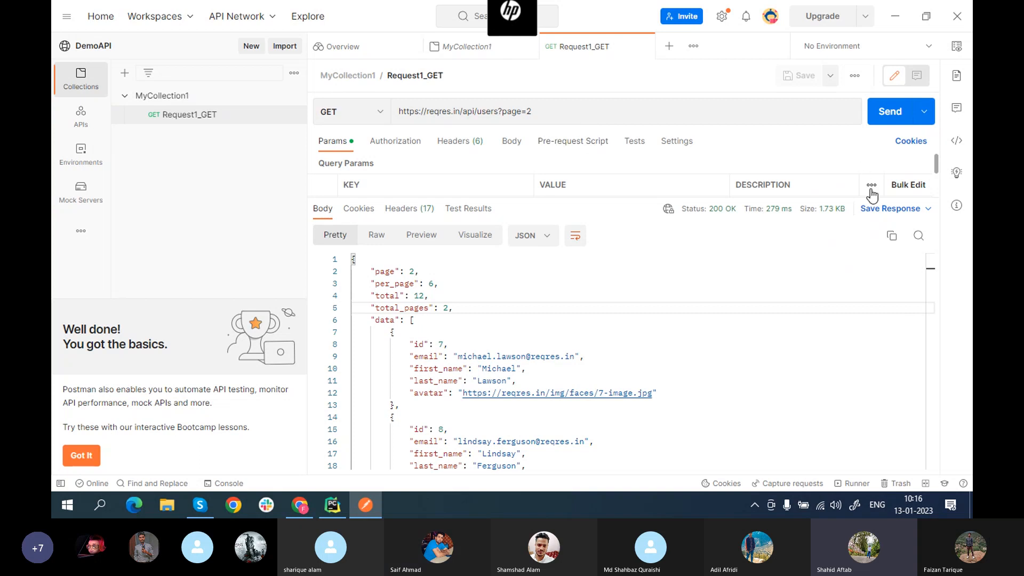
click(219, 103)
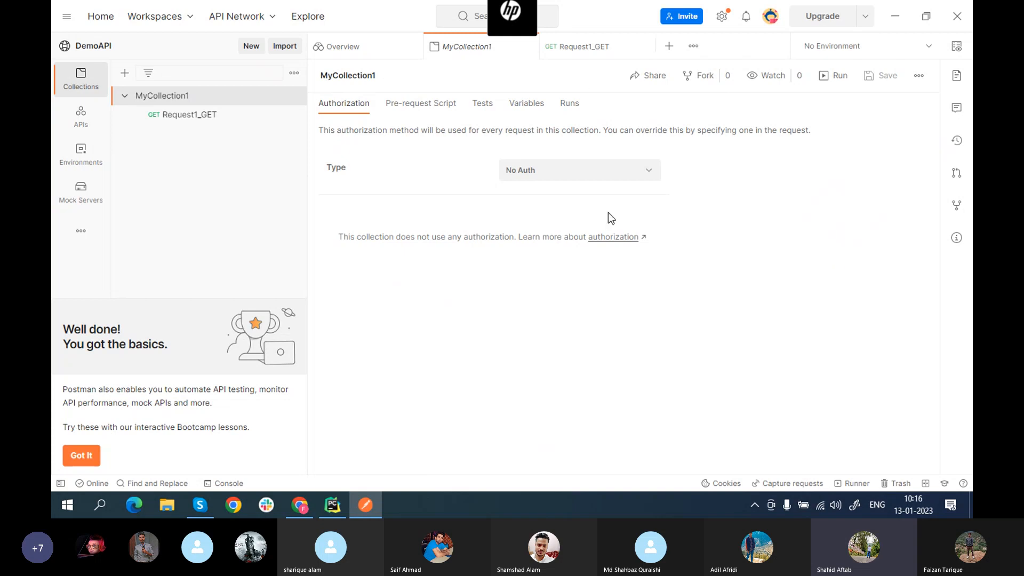
click(191, 122)
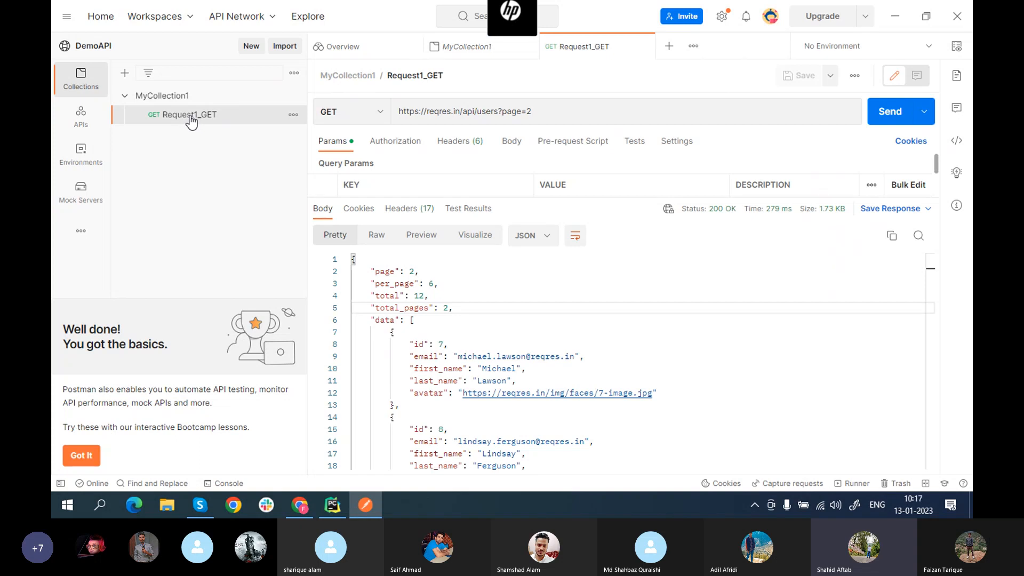
Step: Delete Request1_GET from MyCollection1 through its actions menu and confirm
click(294, 115)
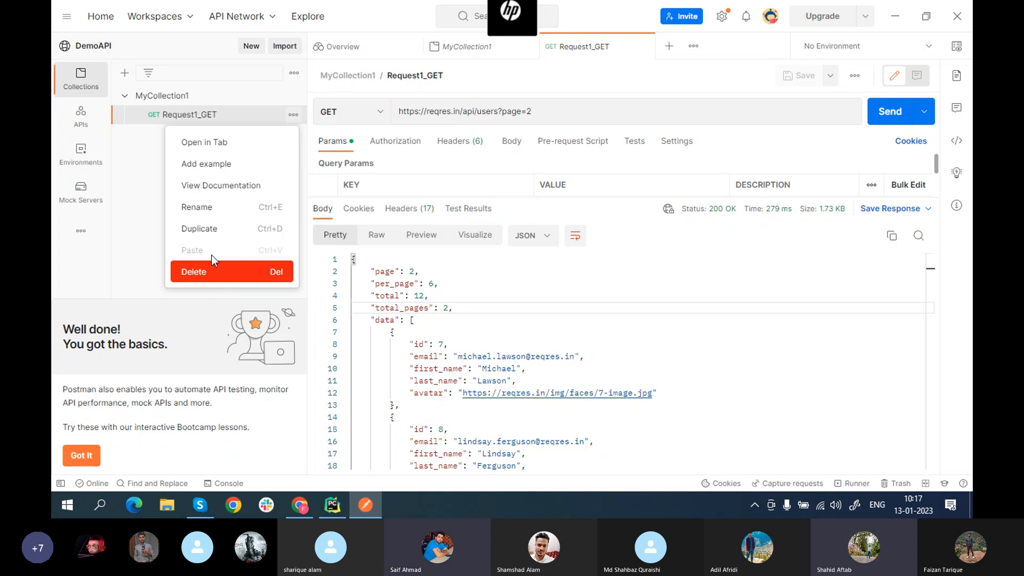
click(203, 272)
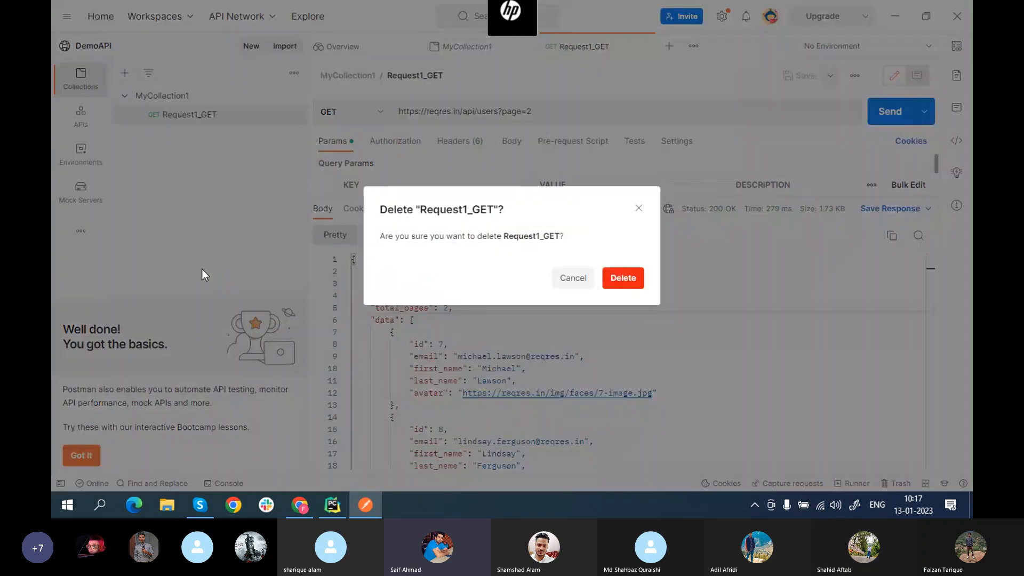
click(628, 286)
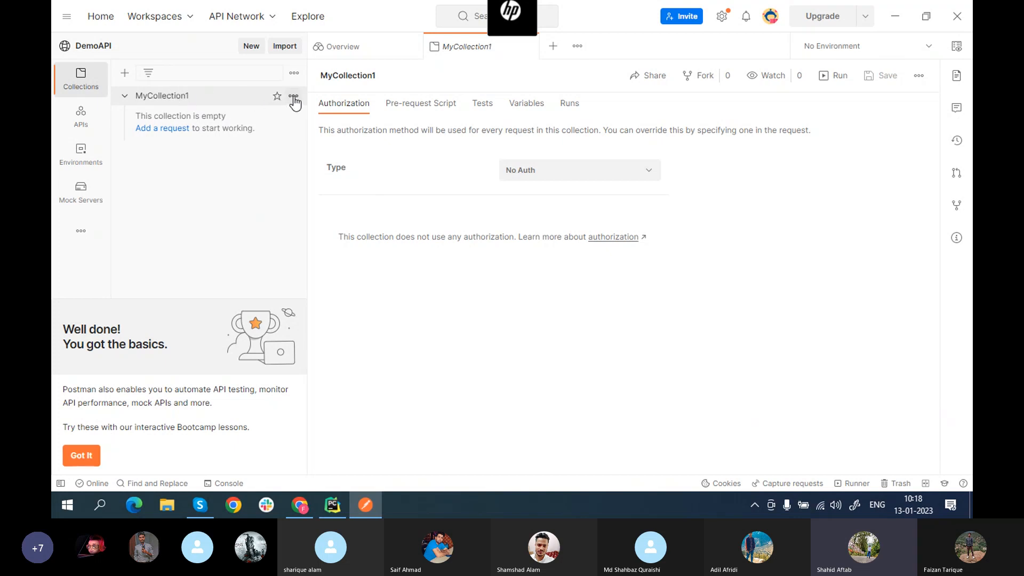
Step: Open MyCollection1's actions menu and scroll through all of its options
click(293, 97)
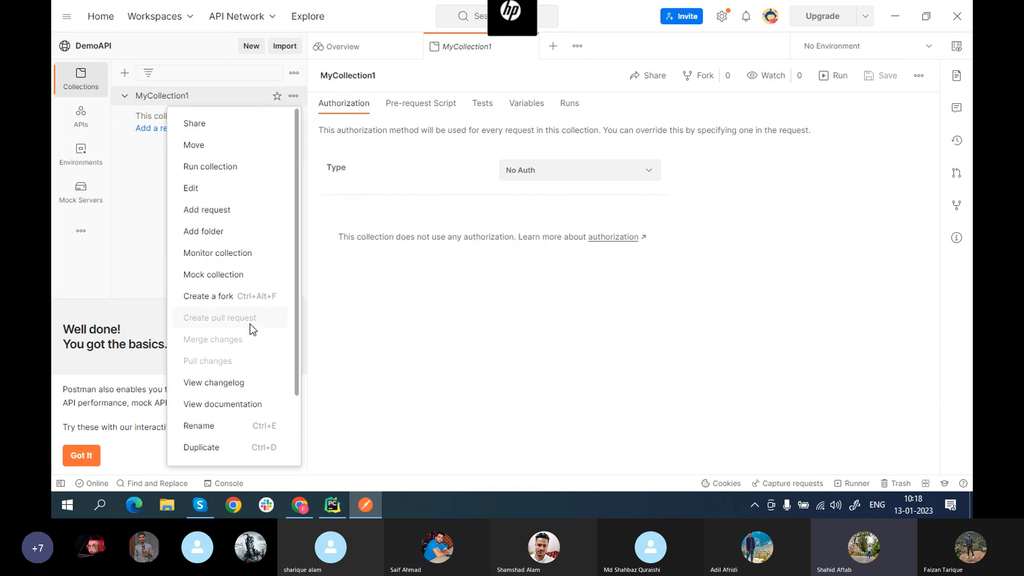
scroll(251, 328, down, 3)
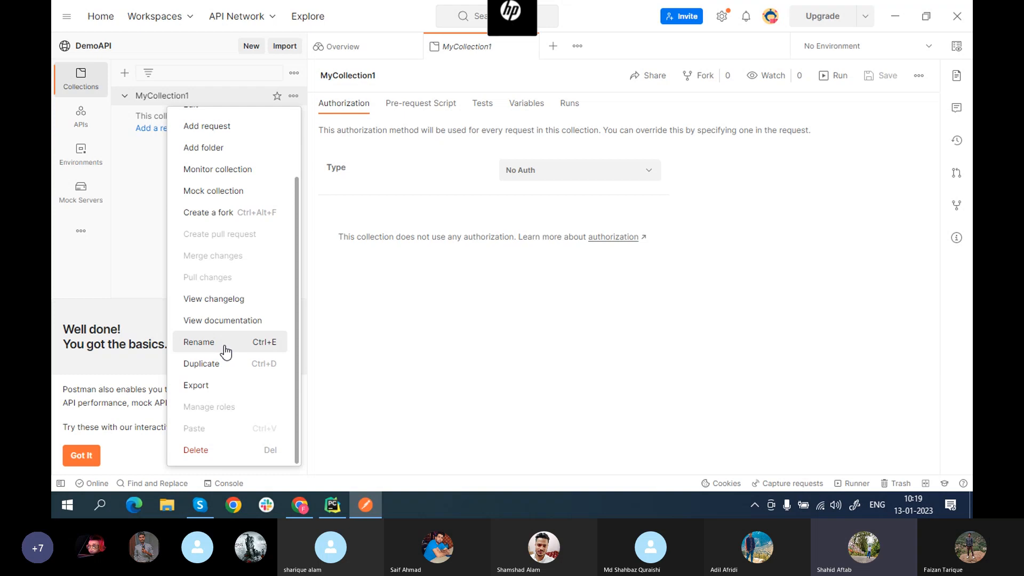
scroll(221, 170, up, 3)
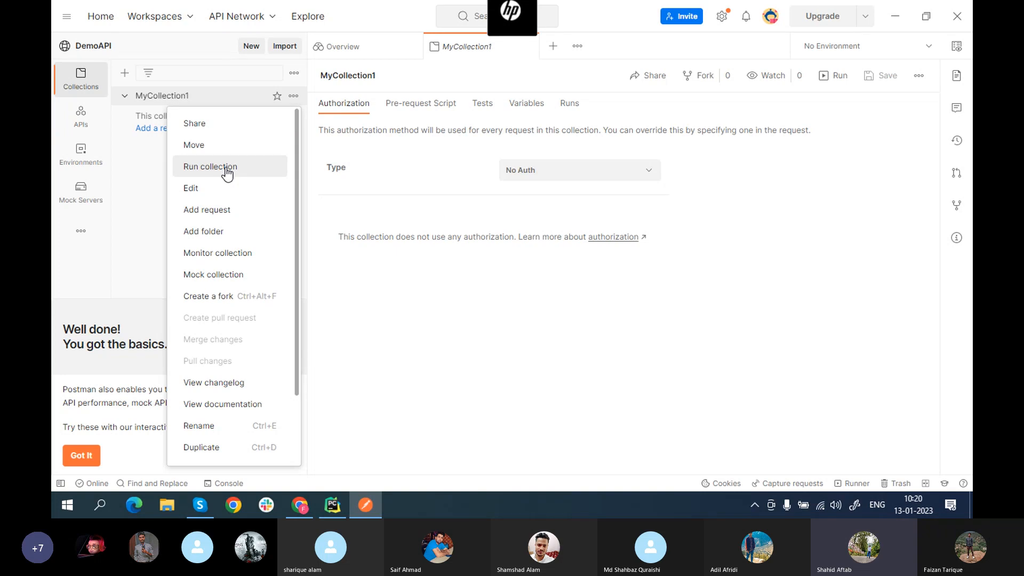
scroll(226, 172, down, 1)
scroll(227, 171, up, 1)
scroll(227, 172, down, 3)
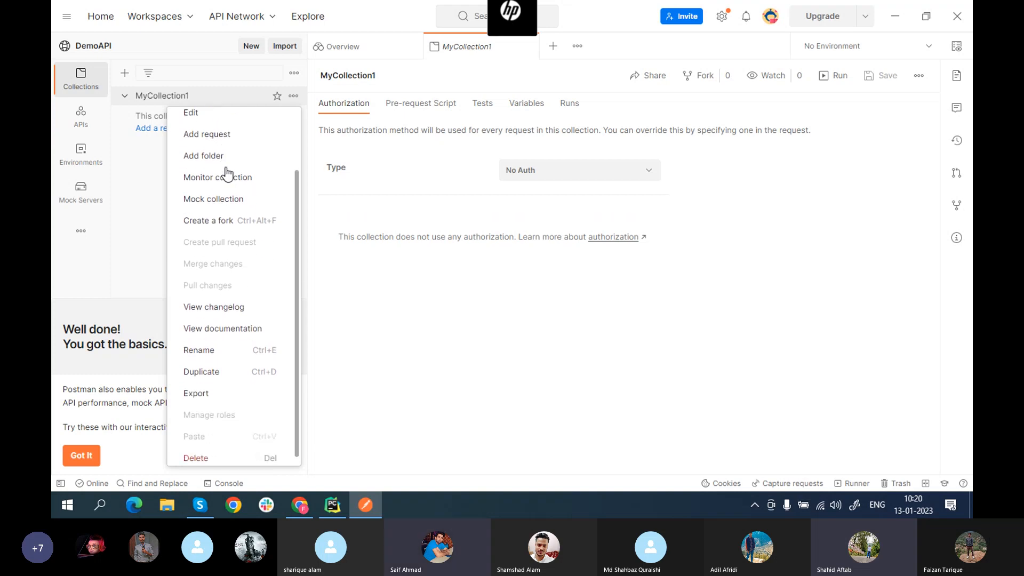
scroll(227, 172, down, 1)
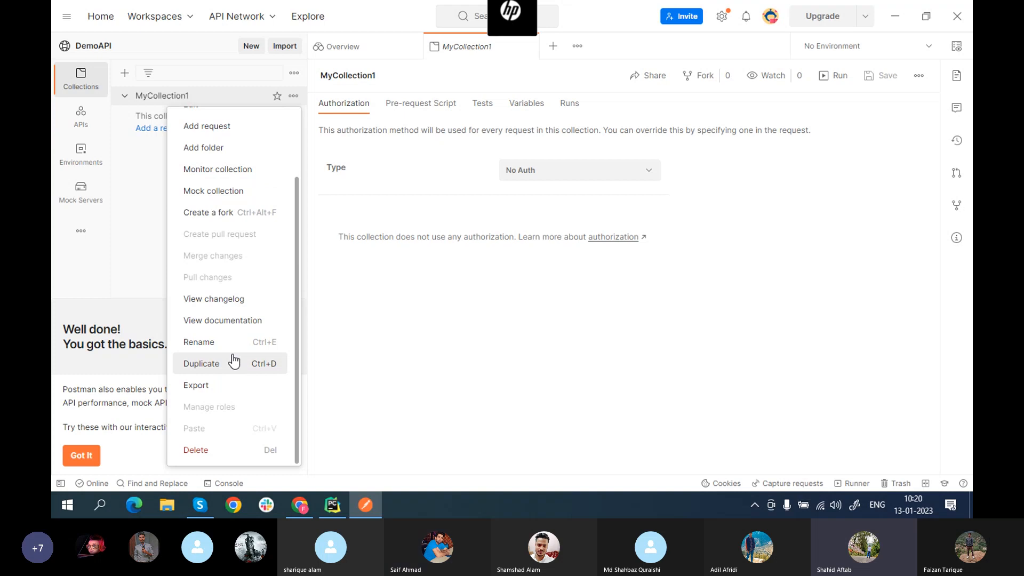
scroll(234, 362, up, 4)
scroll(233, 362, down, 4)
Step: Delete the MyCollection1 collection, leaving the DemoAPI workspace with zero collections
click(206, 451)
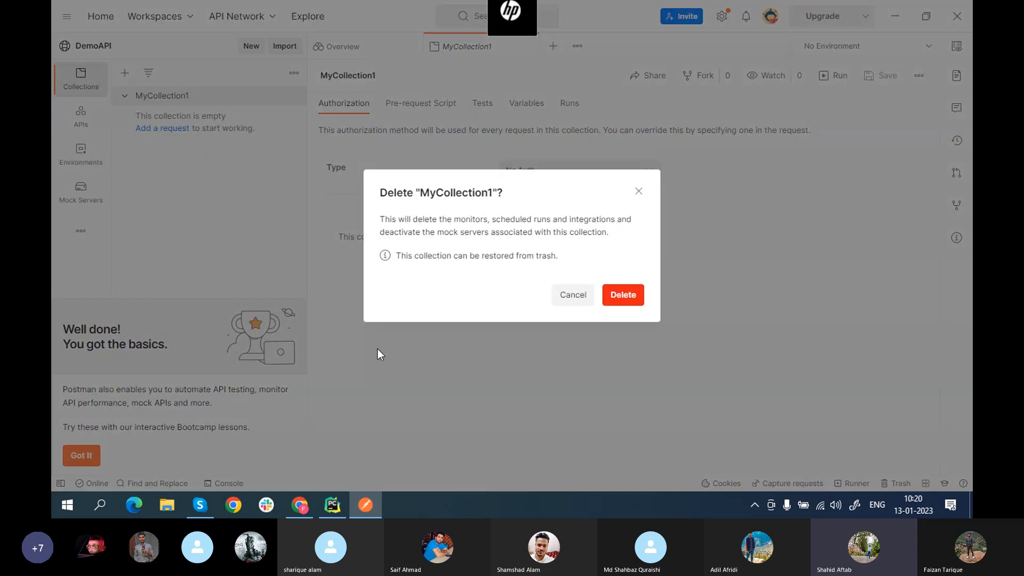
click(616, 301)
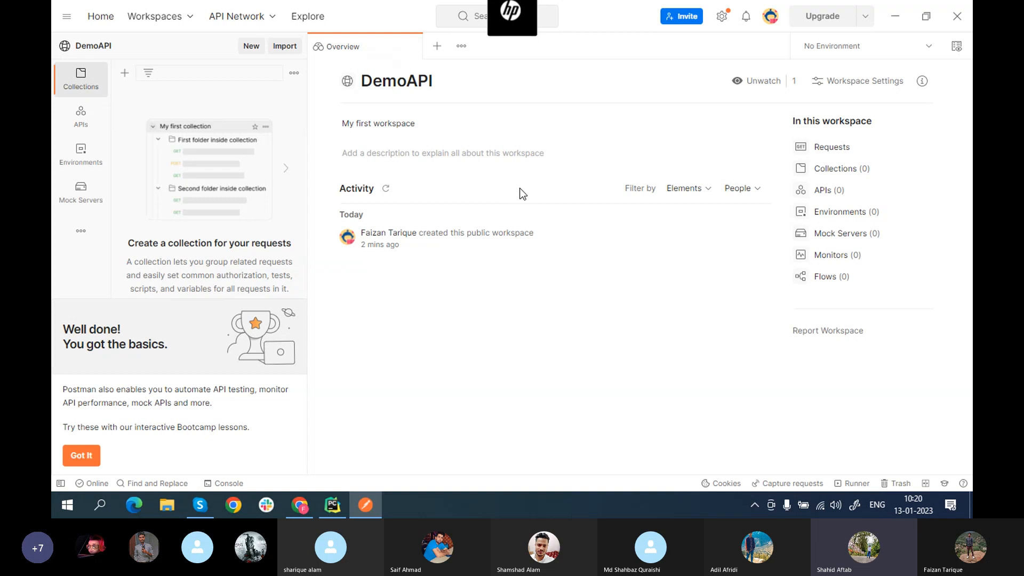
Step: Change the DemoAPI workspace visibility to Personal in its workspace settings
click(868, 84)
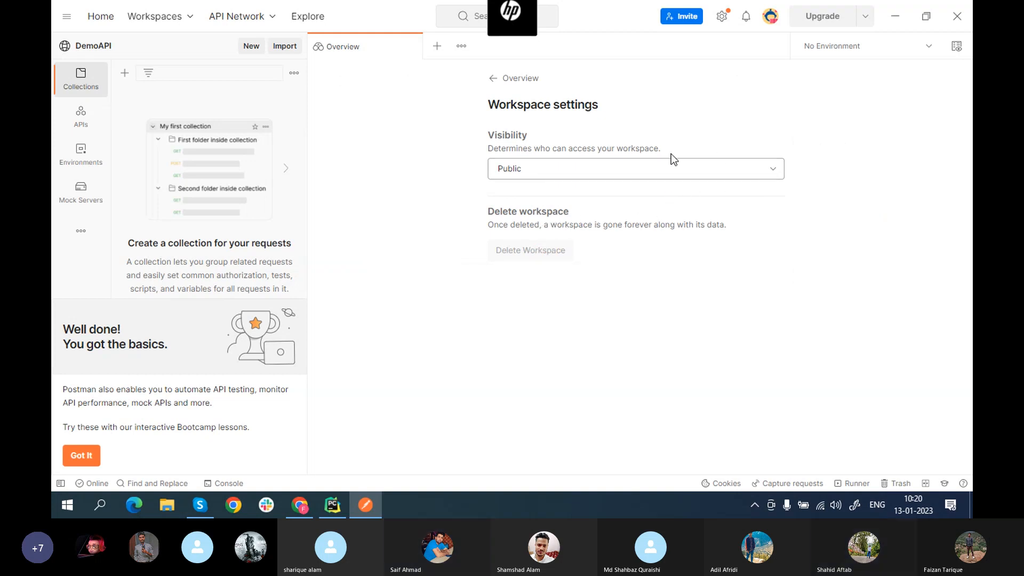
click(770, 169)
click(770, 170)
click(769, 170)
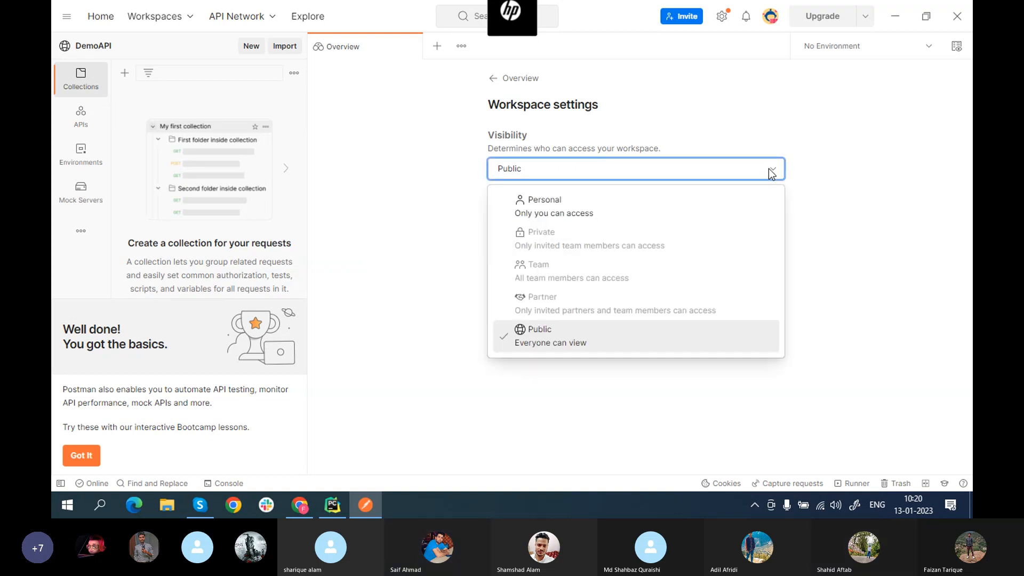
click(769, 169)
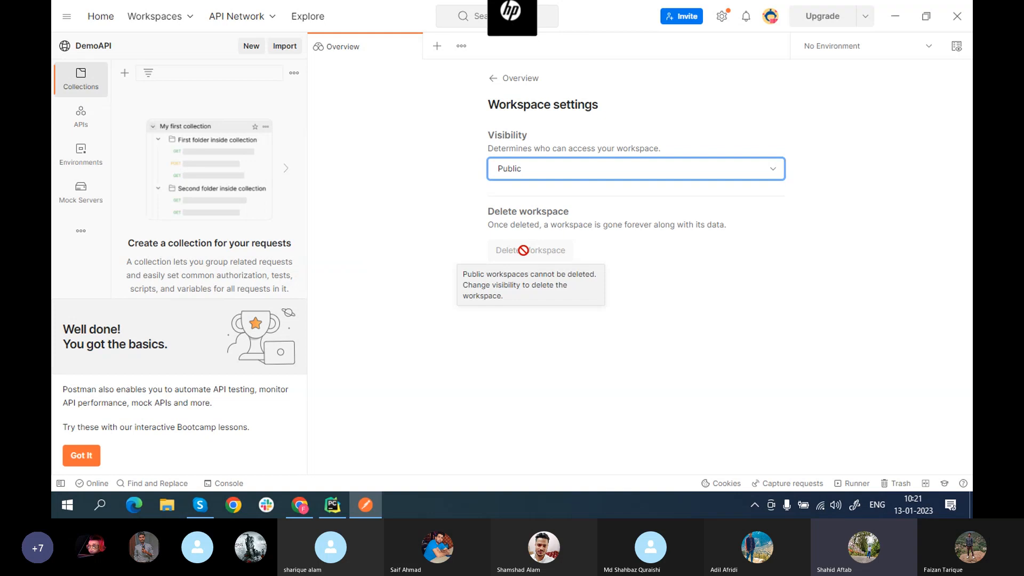
click(768, 168)
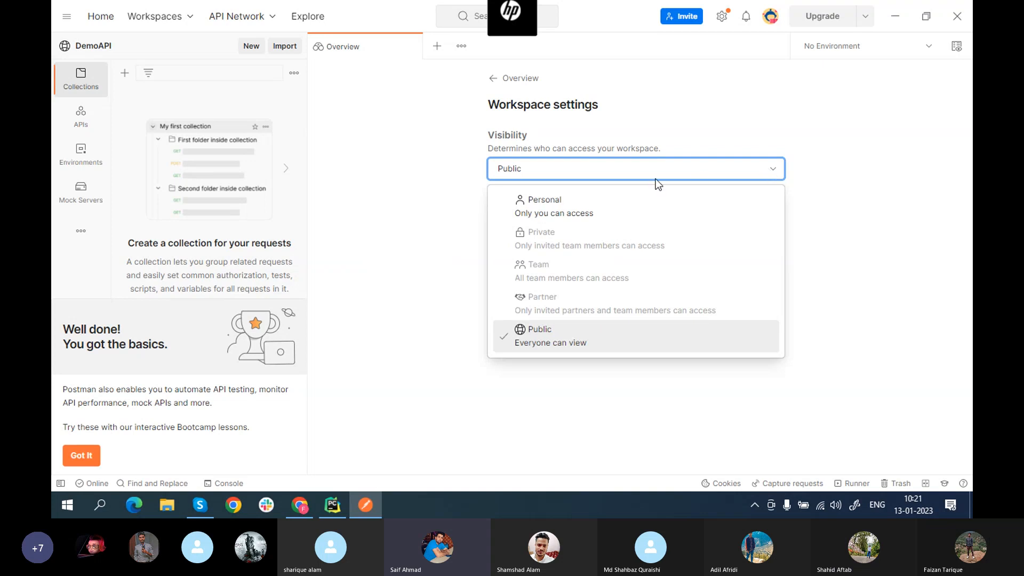
click(562, 210)
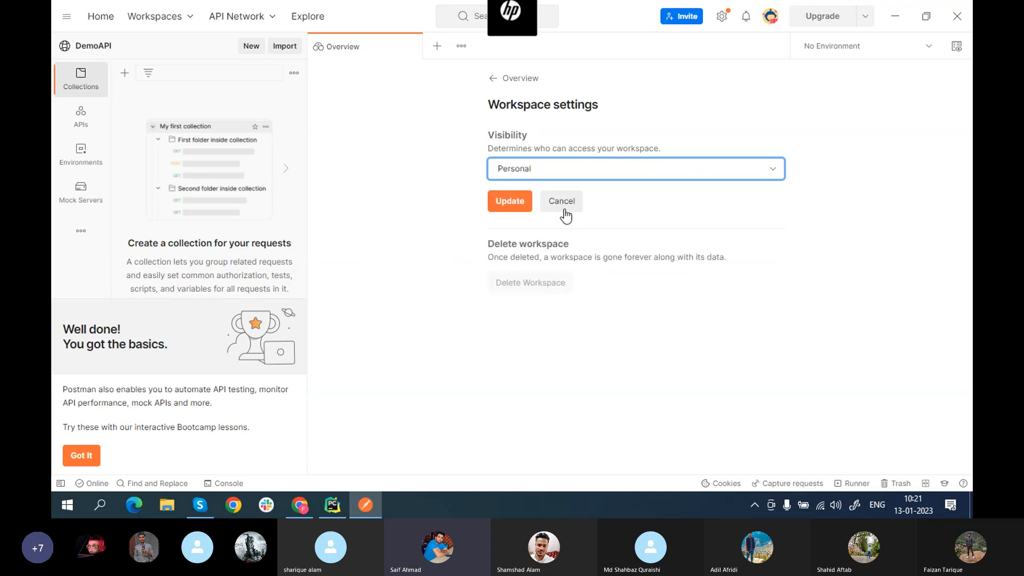
click(516, 208)
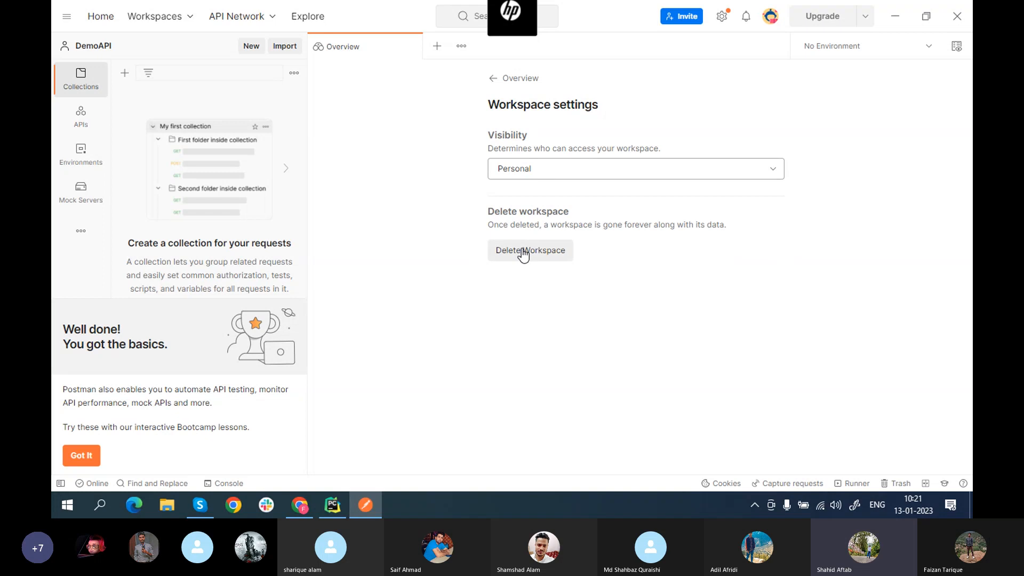
click(571, 172)
click(571, 172)
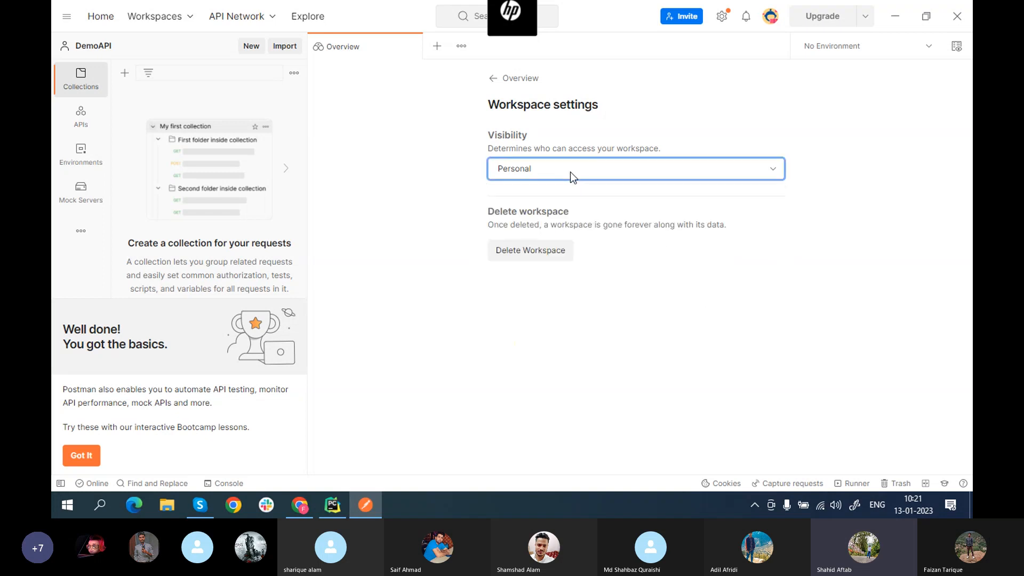
Step: Delete the DemoAPI workspace, entering 'DemoAPI' to confirm
click(519, 255)
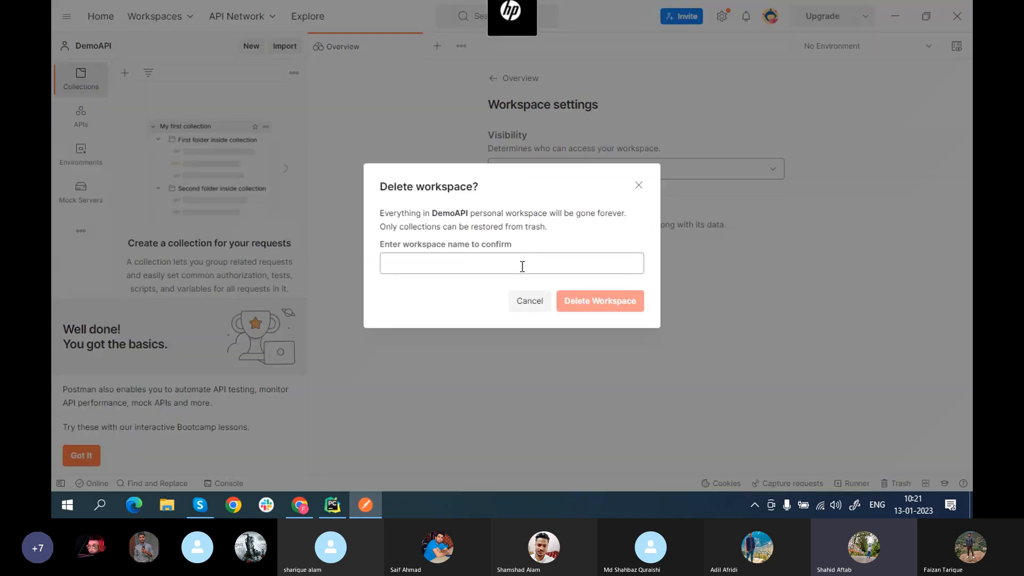
click(423, 269)
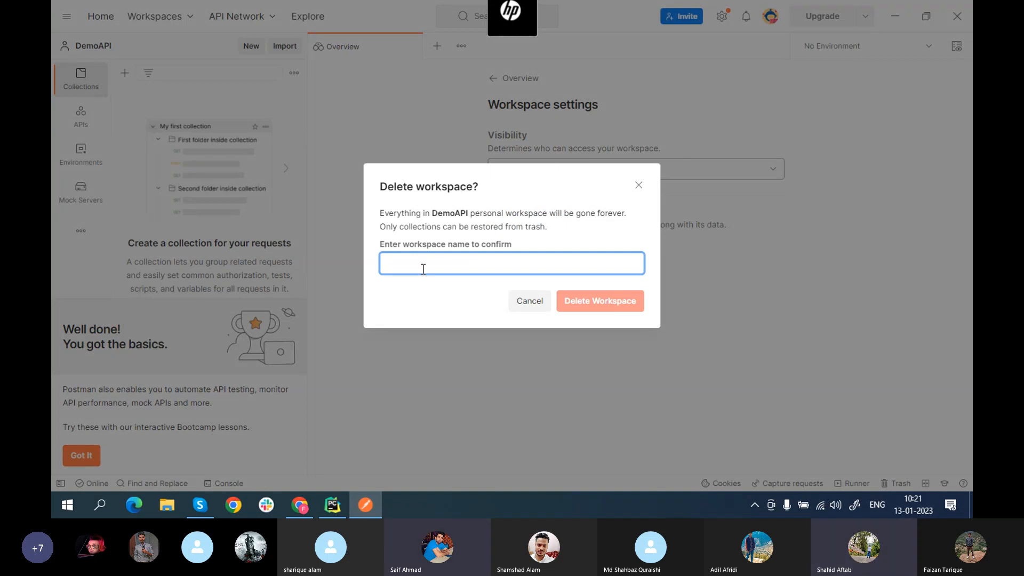
text(DemoAPI)
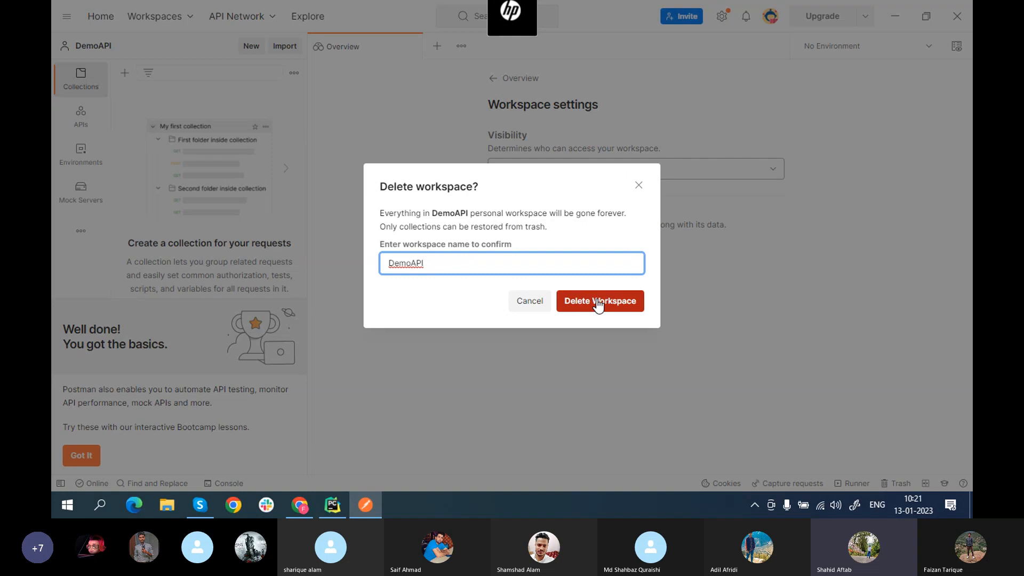
click(598, 305)
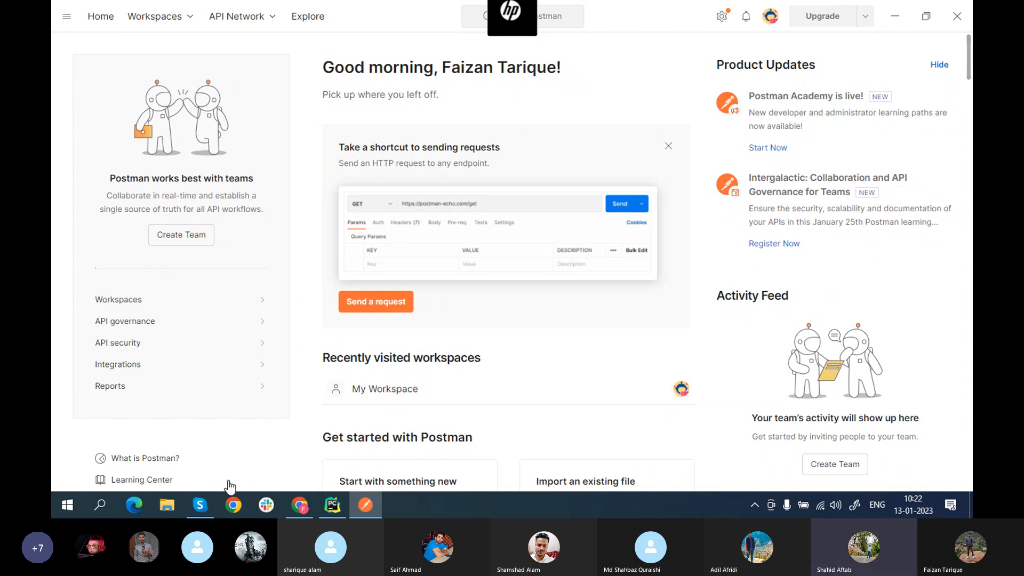
Step: Stop screen sharing in the Skype call and open the chat to read the GET request question
click(200, 505)
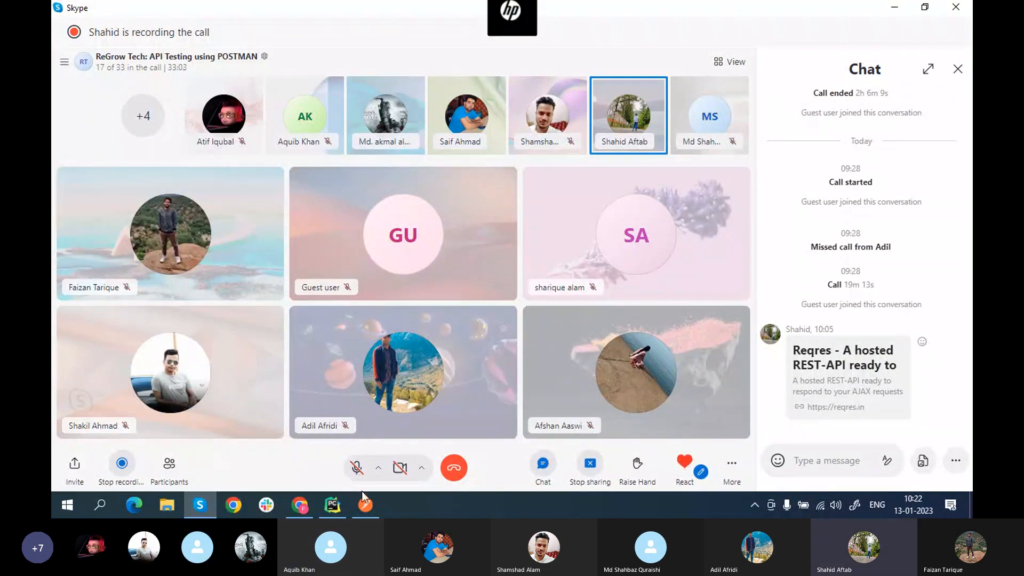
mouse_move(365, 507)
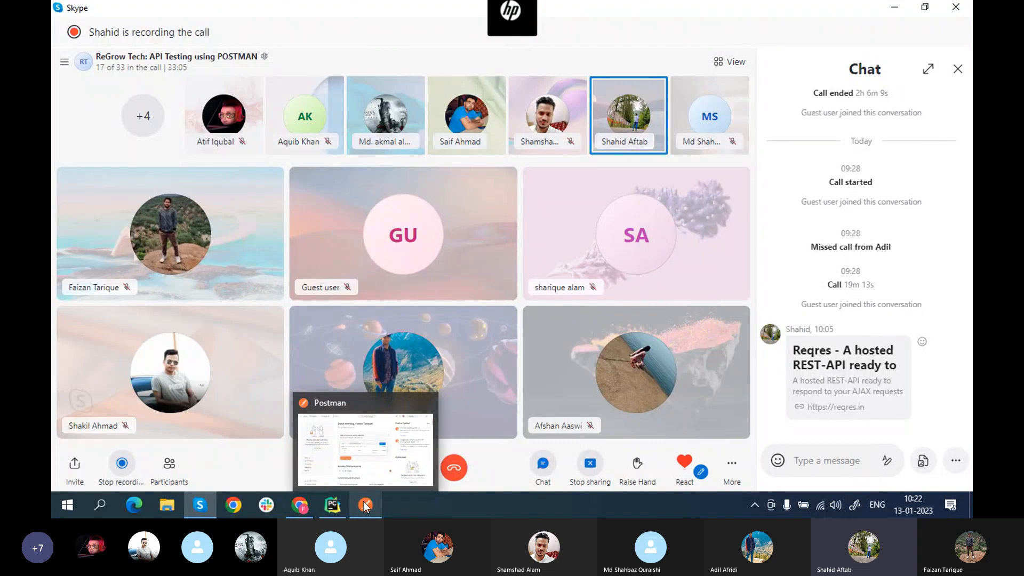
click(586, 465)
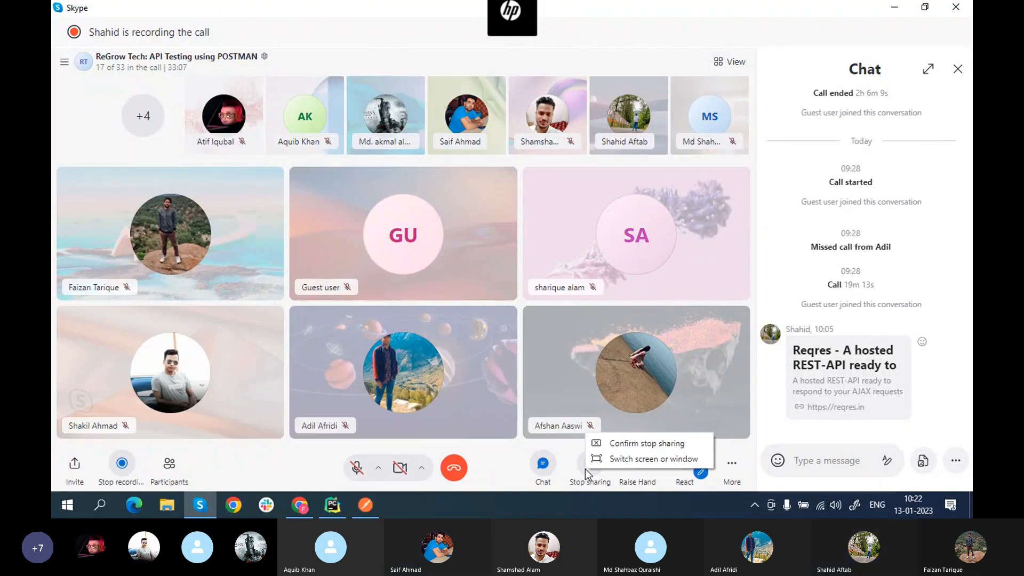
click(629, 443)
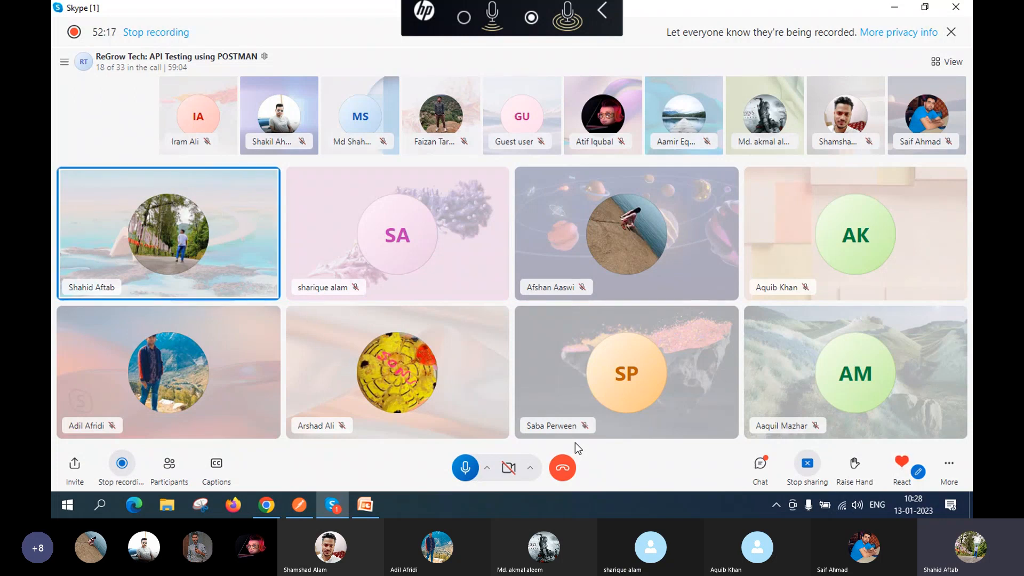
click(762, 464)
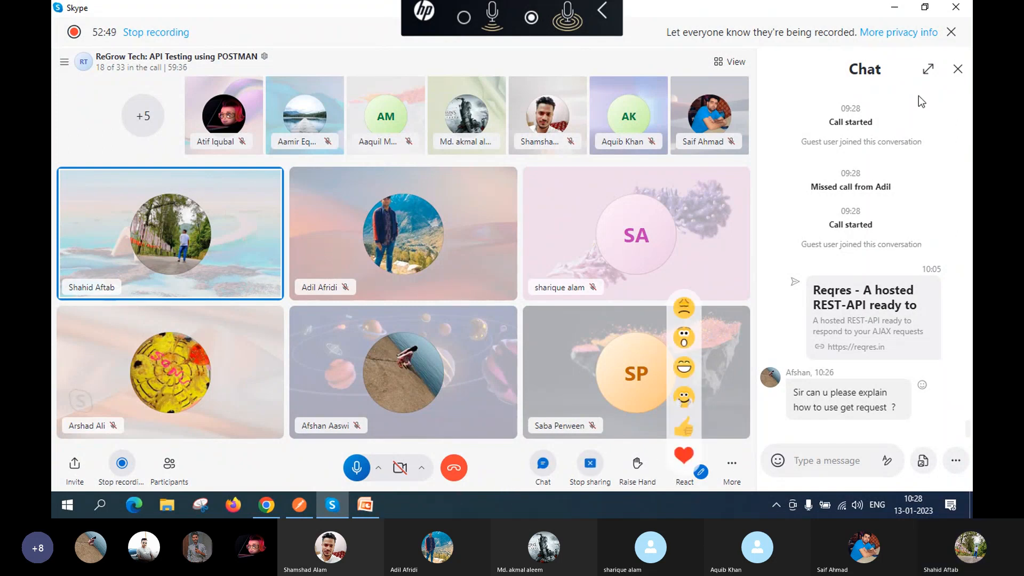
Step: Close the Skype chat and return to the maximized Postman window in myLearningAPI2023
click(958, 69)
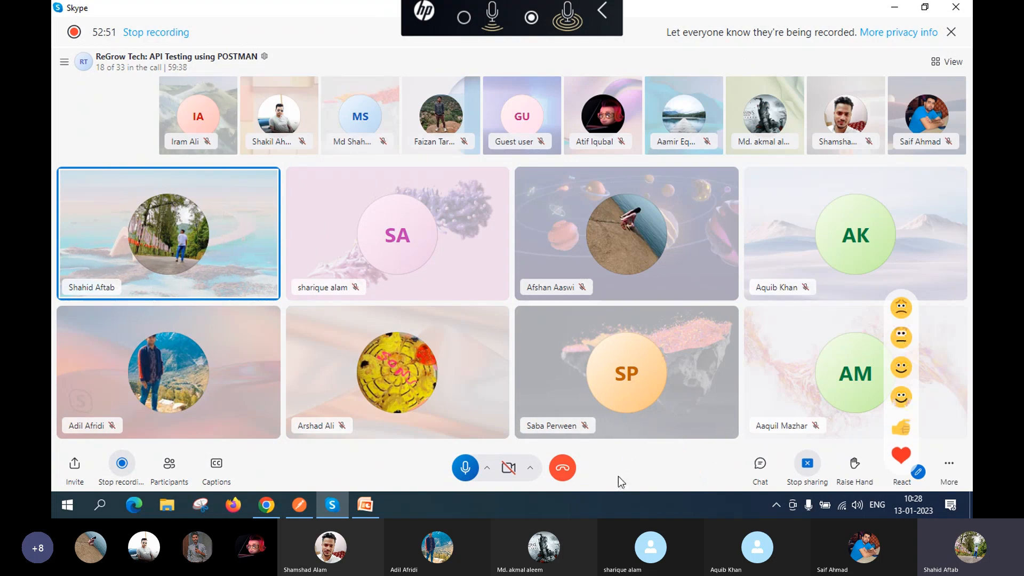
click(300, 505)
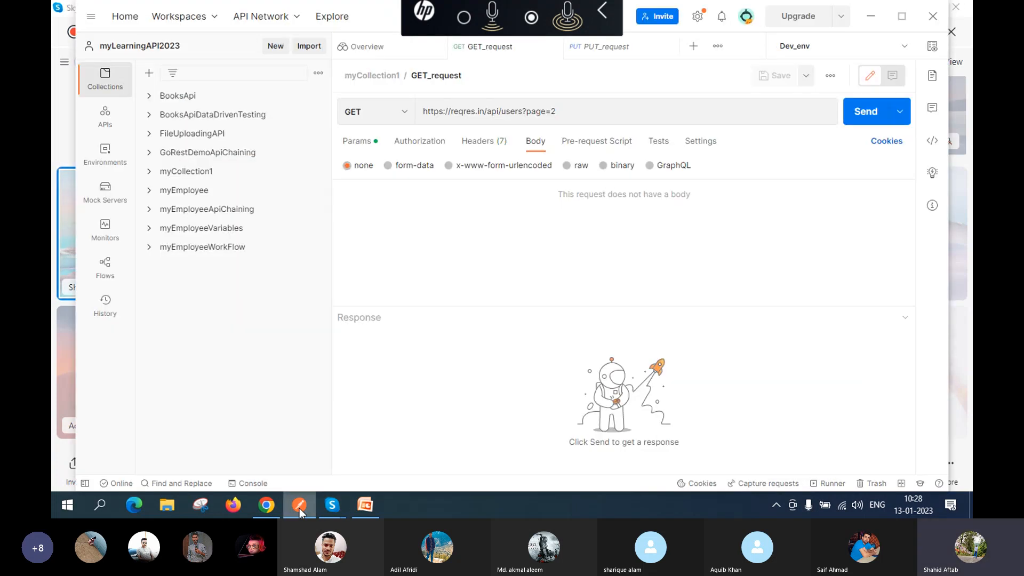
click(902, 16)
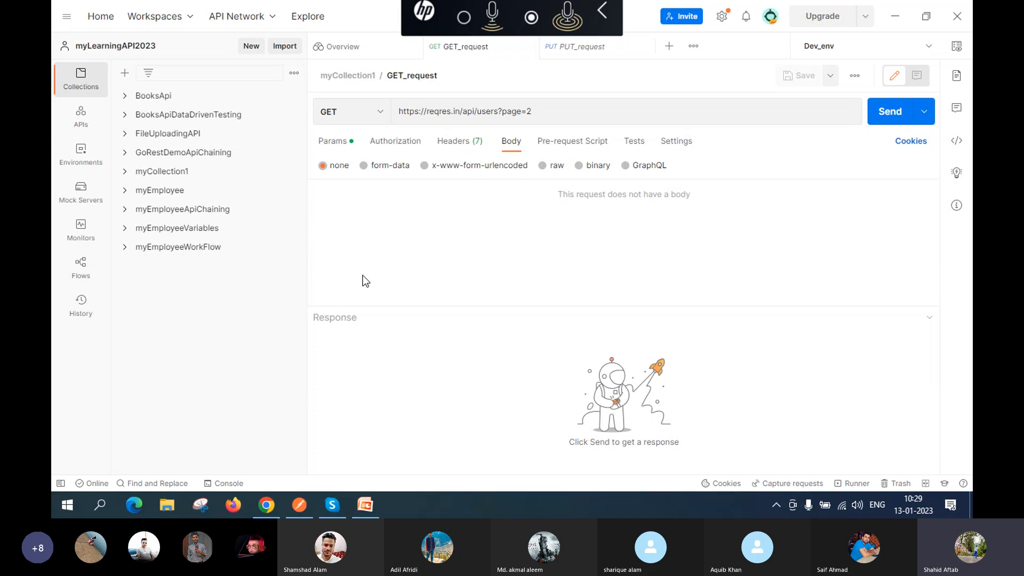
mouse_move(311, 507)
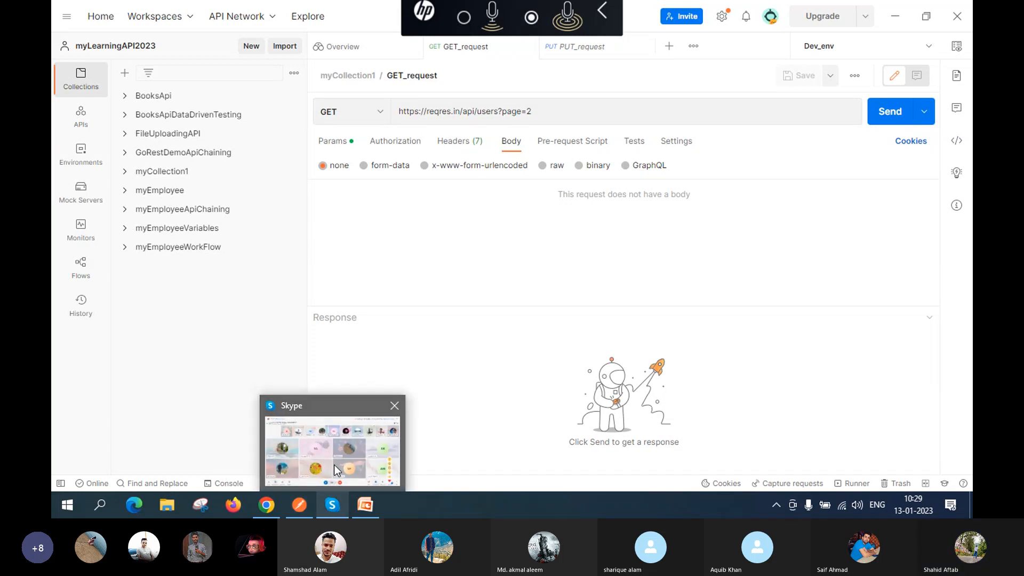
click(337, 470)
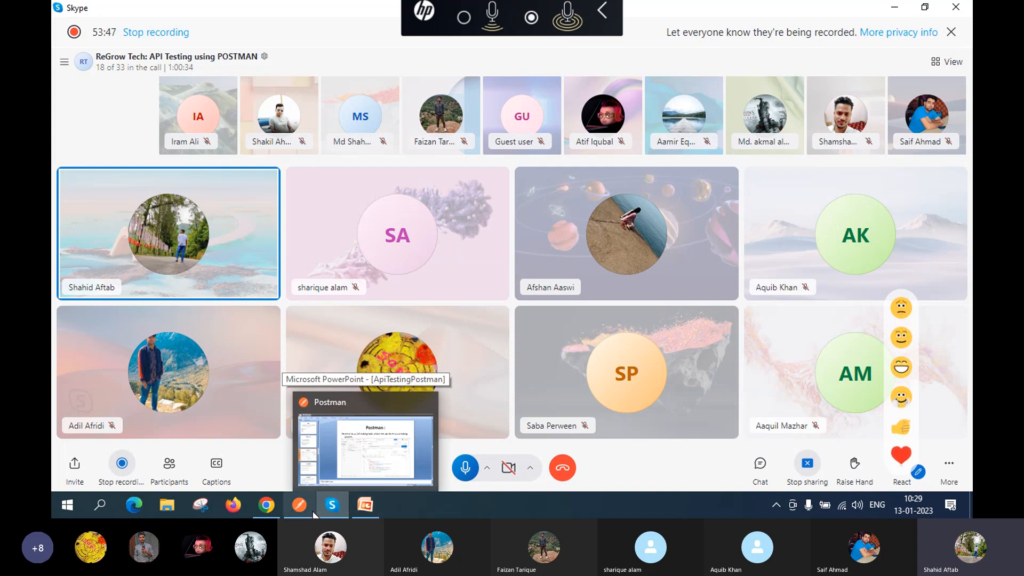
mouse_move(332, 510)
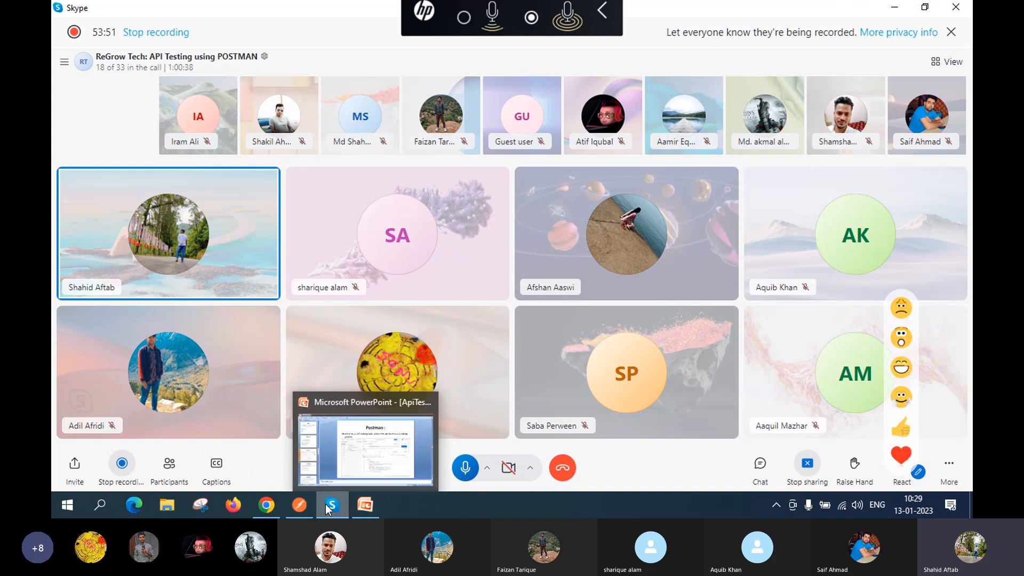
click(290, 448)
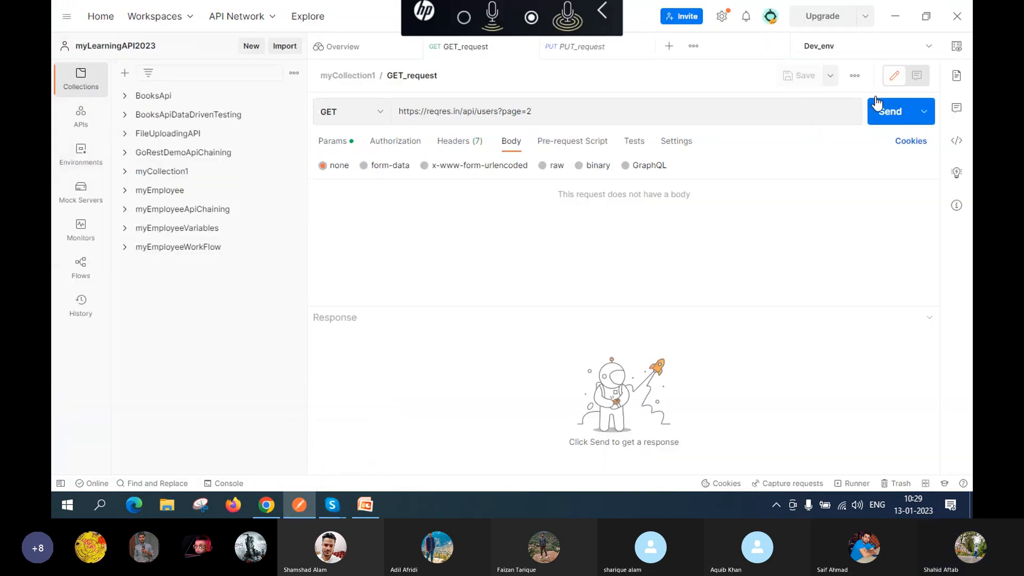
Step: Add a collection named 'ReGrowTechDay1' to myLearningAPI2023 and expand it
click(124, 75)
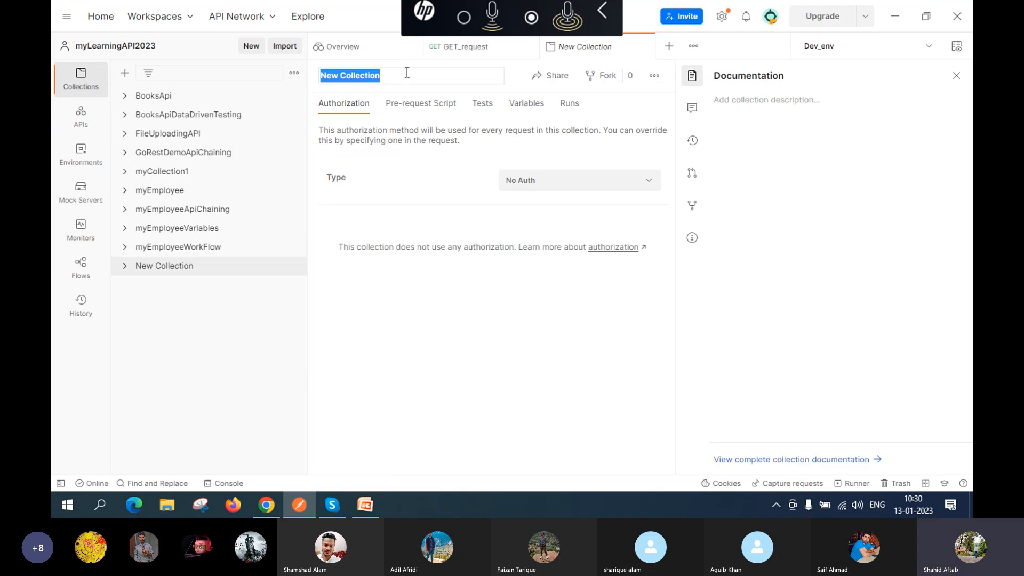
key(BackSpace)
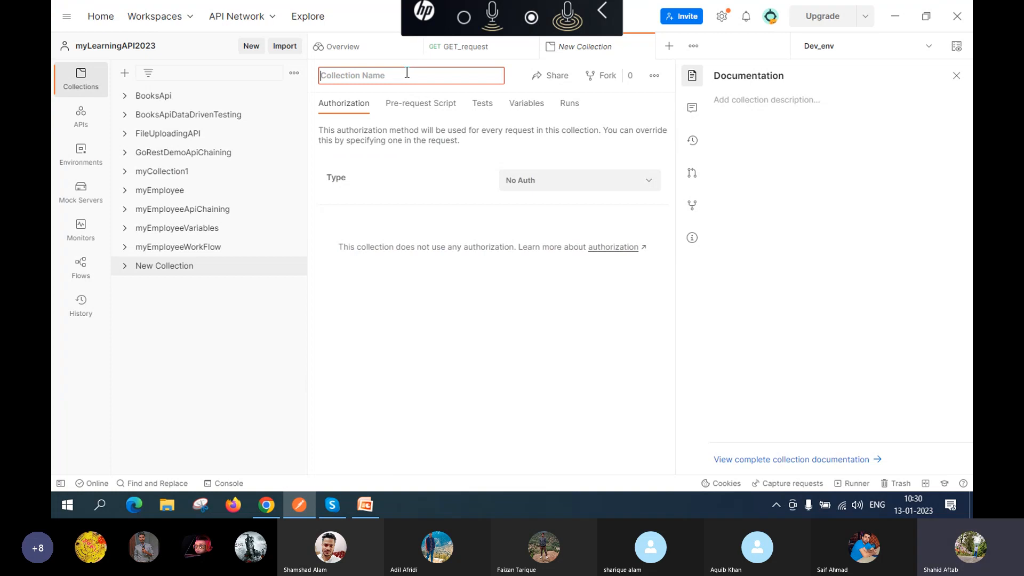
text(Go)
key(BackSpace)
key(BackSpace)
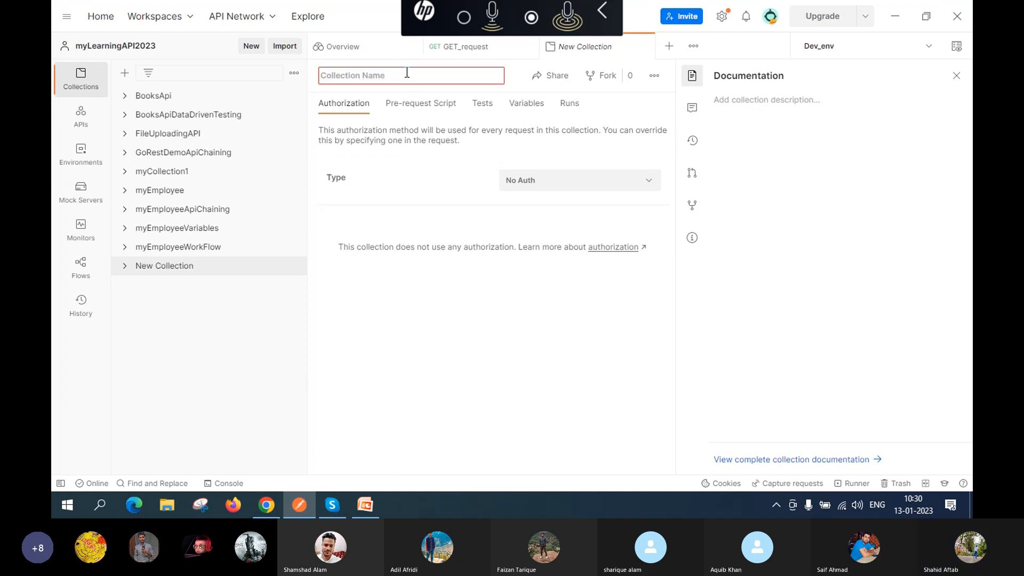
text(ReG)
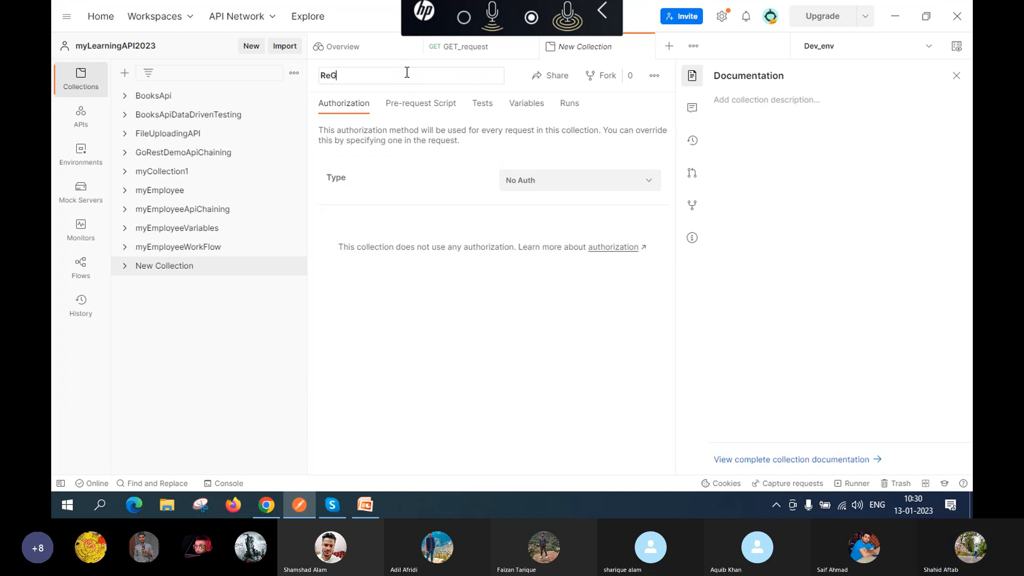
text(rowTechDay1)
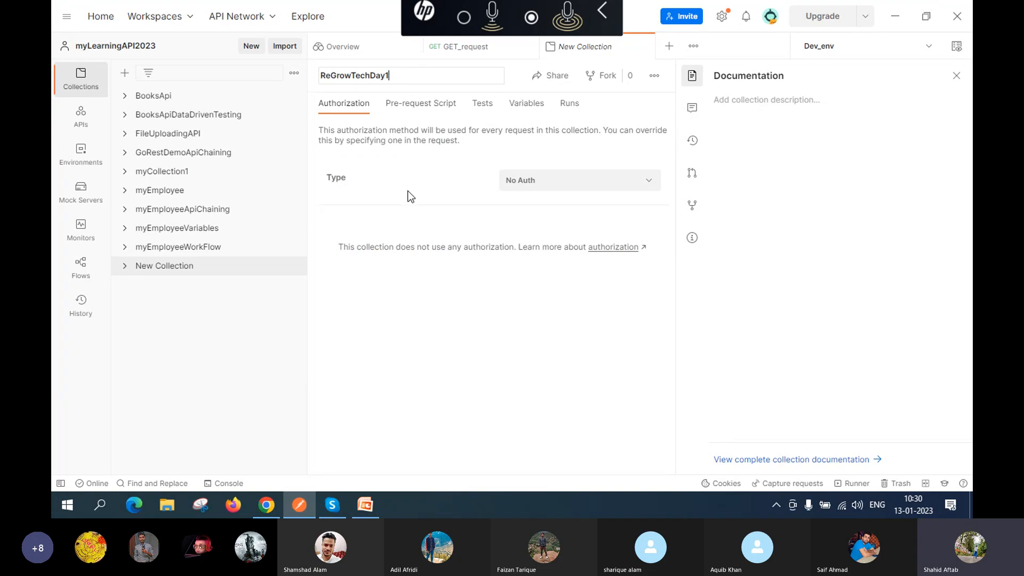
click(440, 342)
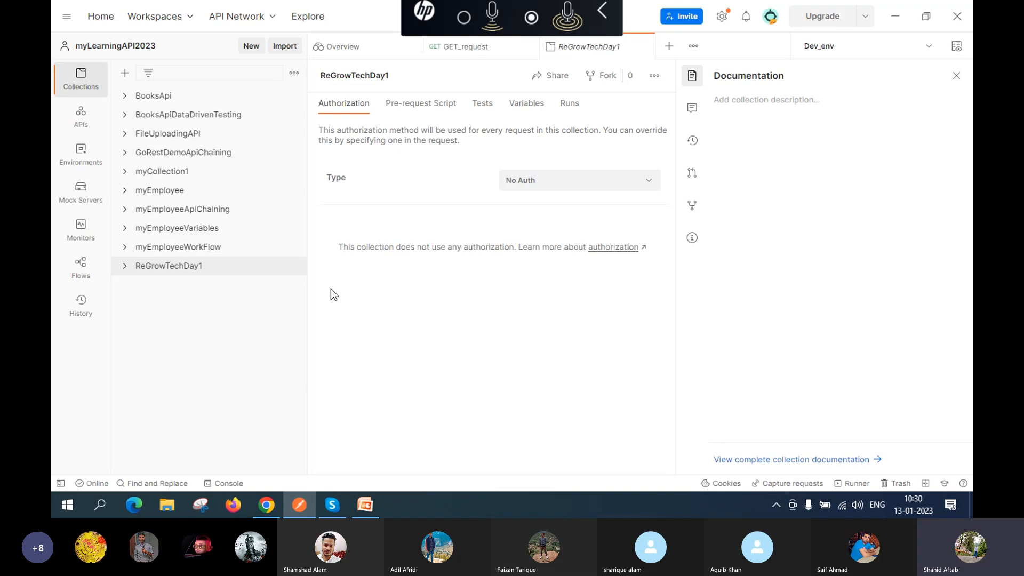
click(154, 272)
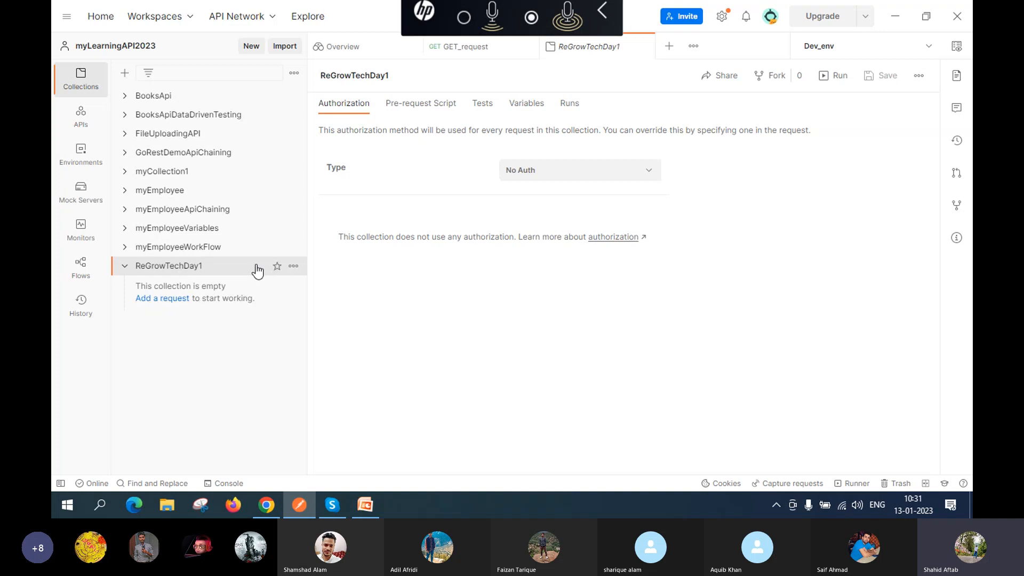
Step: Add a blank 'New Request' GET request to ReGrowTechDay1 from the collection's actions menu
click(294, 266)
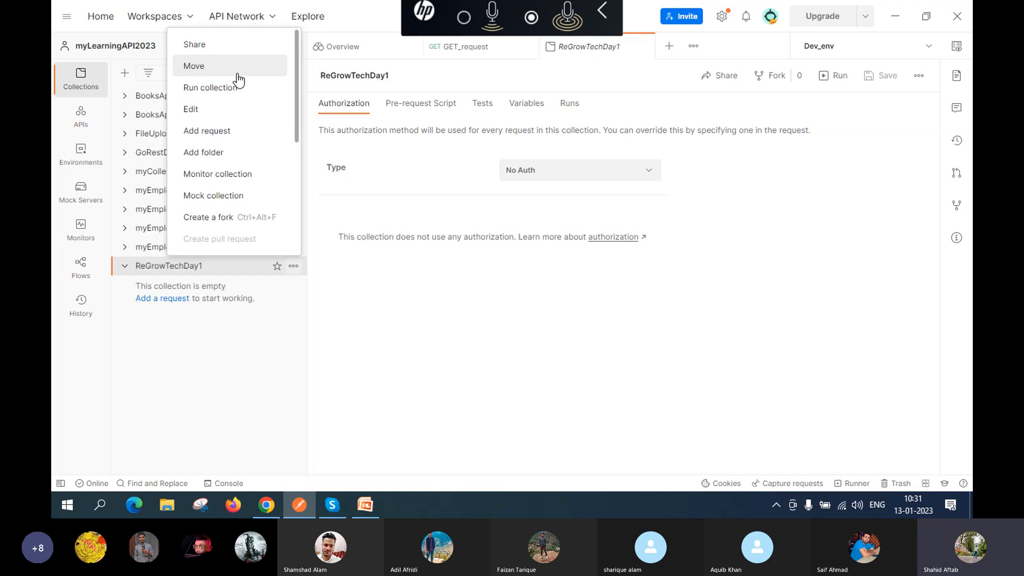
scroll(238, 80, down, 1)
scroll(238, 80, down, 3)
scroll(235, 79, up, 4)
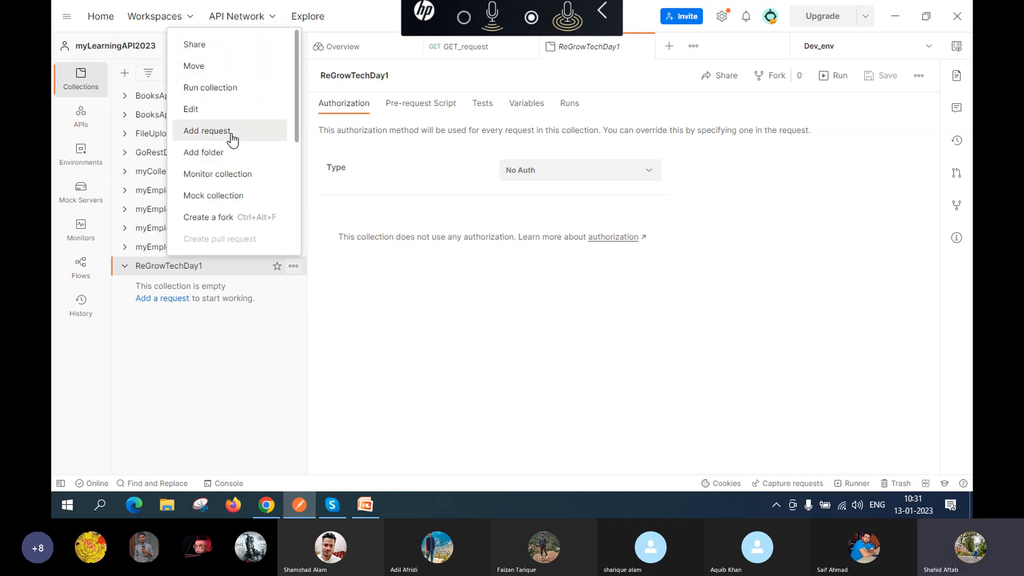
click(232, 137)
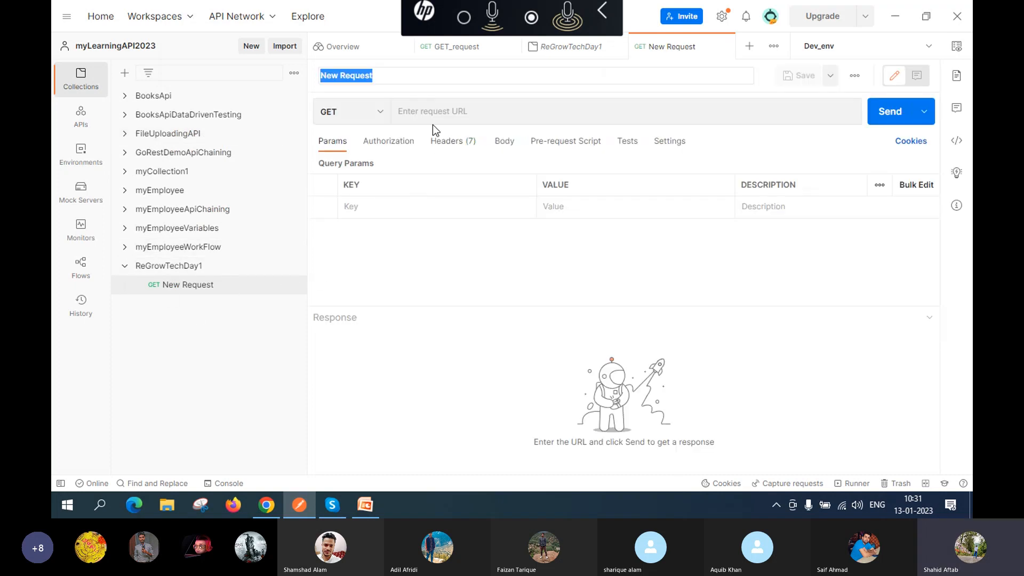
Step: Rename the new request from 'New Request' to GET_users, correcting a typo
click(414, 78)
key(BackSpace)
key(BackSpace)
key(BackSpace)
key(BackSpace)
key(BackSpace)
key(BackSpace)
key(BackSpace)
key(BackSpace)
key(BackSpace)
key(BackSpace)
key(BackSpace)
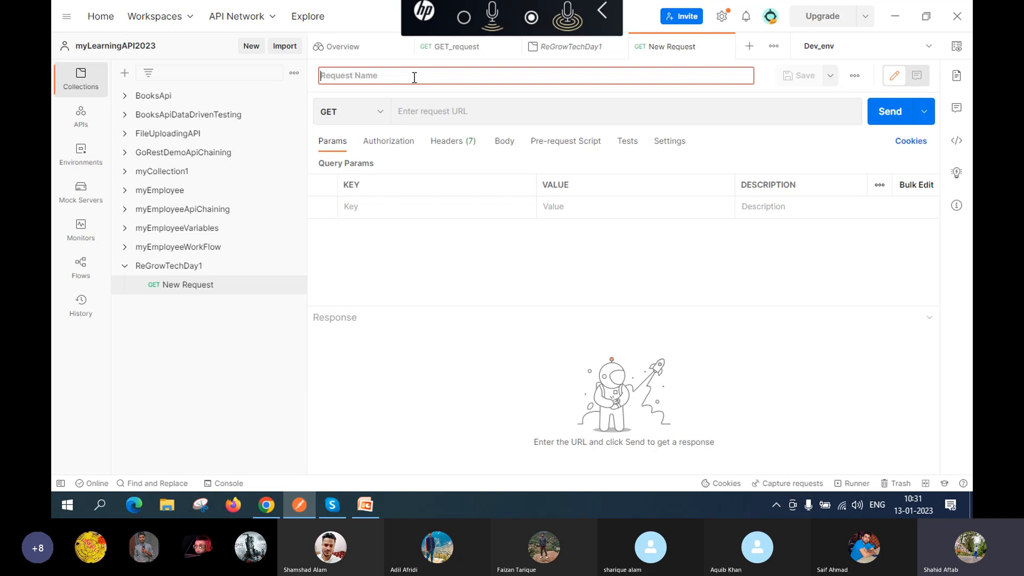
text(GR)
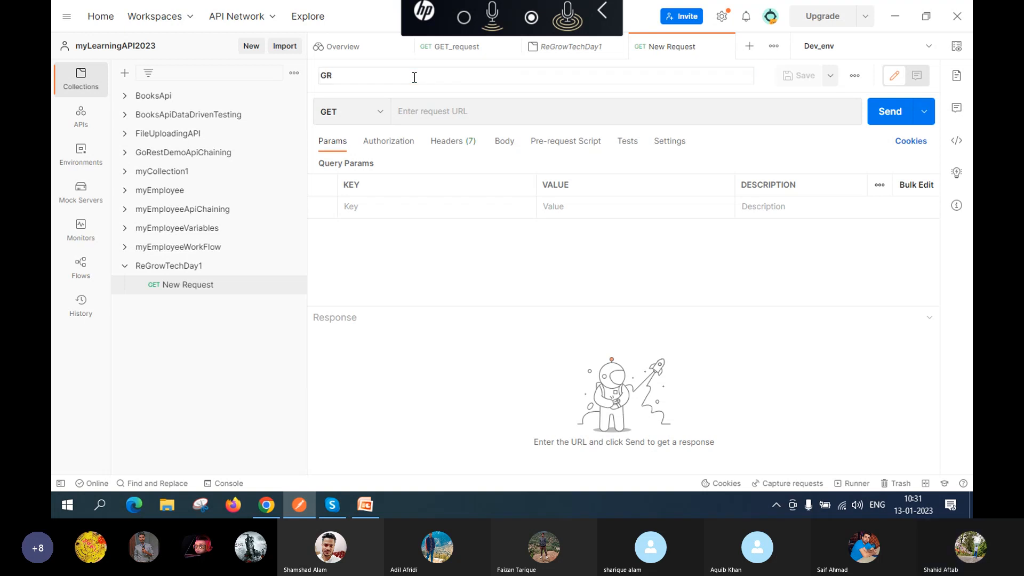
key(BackSpace)
text(ET_user)
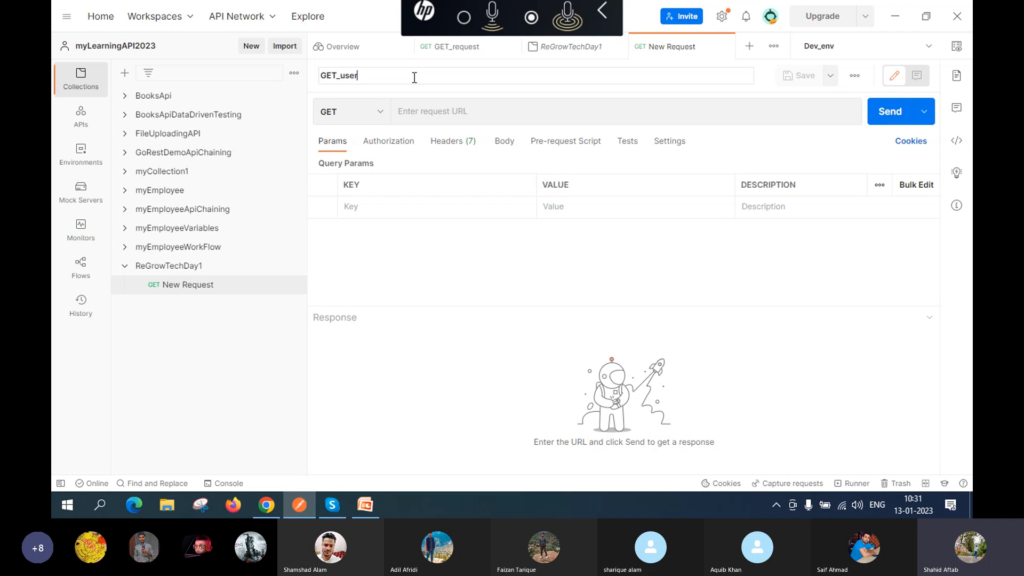
text(s)
Step: Commit the GET_users name, keep GET as the method, and focus the request URL field
click(382, 112)
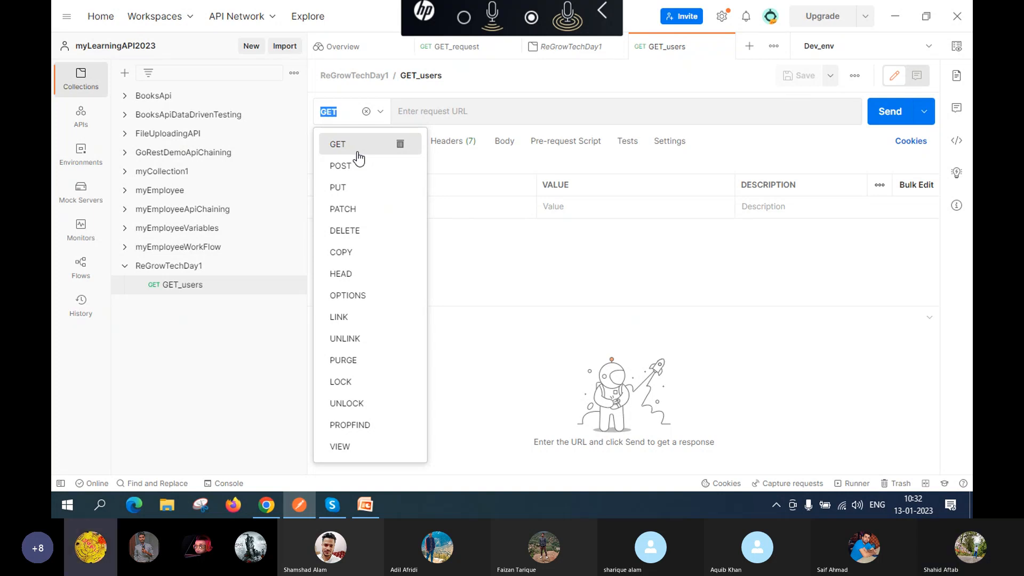
click(350, 144)
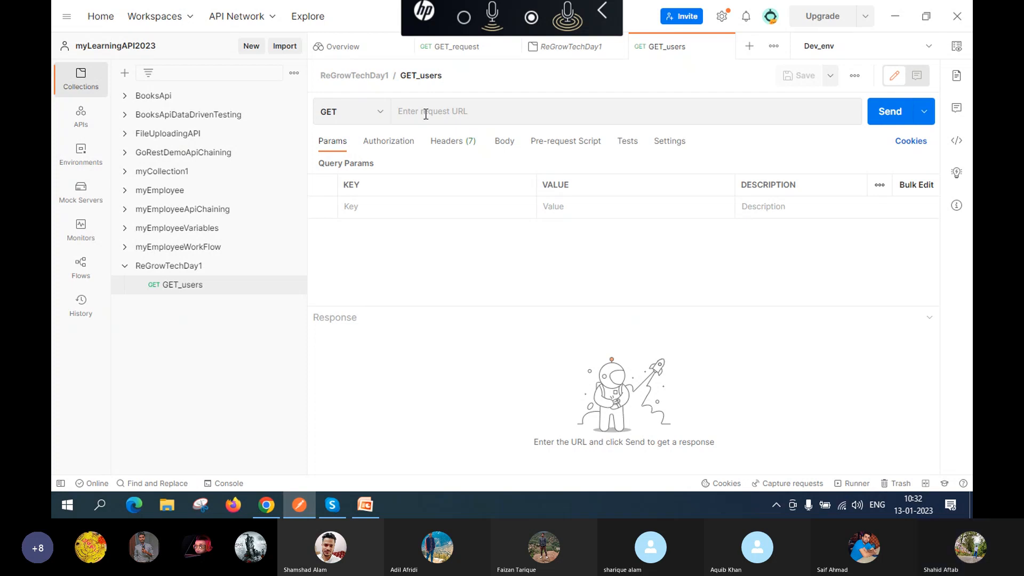
click(457, 110)
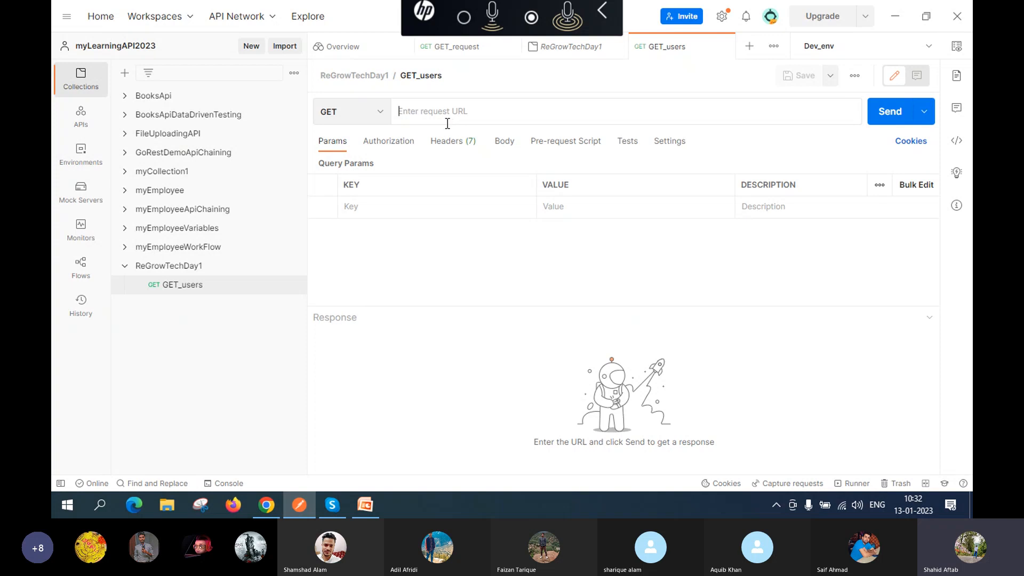
Step: In Chrome, open reqres.in's /api/users?page=2 list-users JSON
click(266, 506)
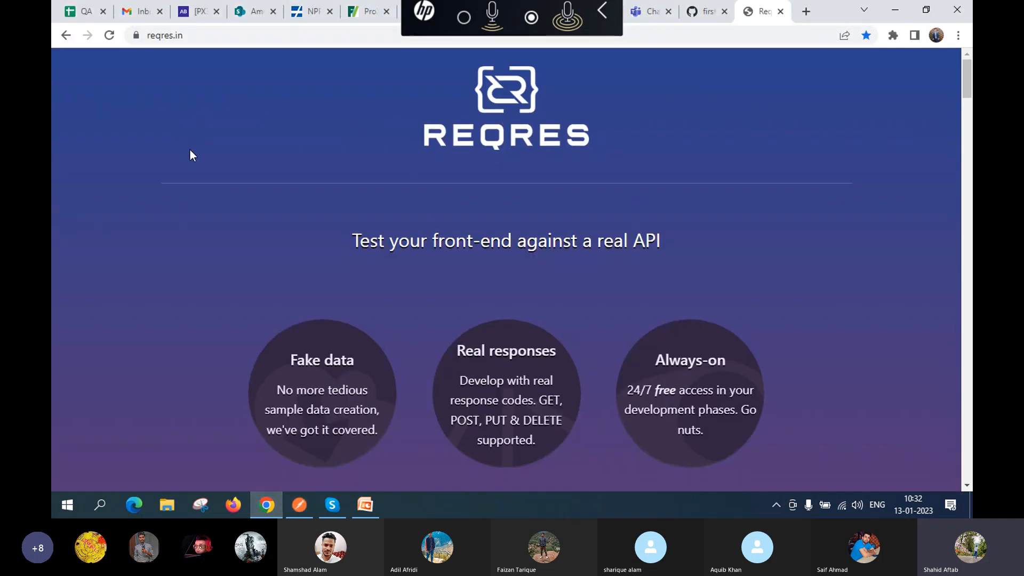
scroll(190, 150, down, 5)
scroll(190, 151, up, 5)
scroll(218, 282, down, 10)
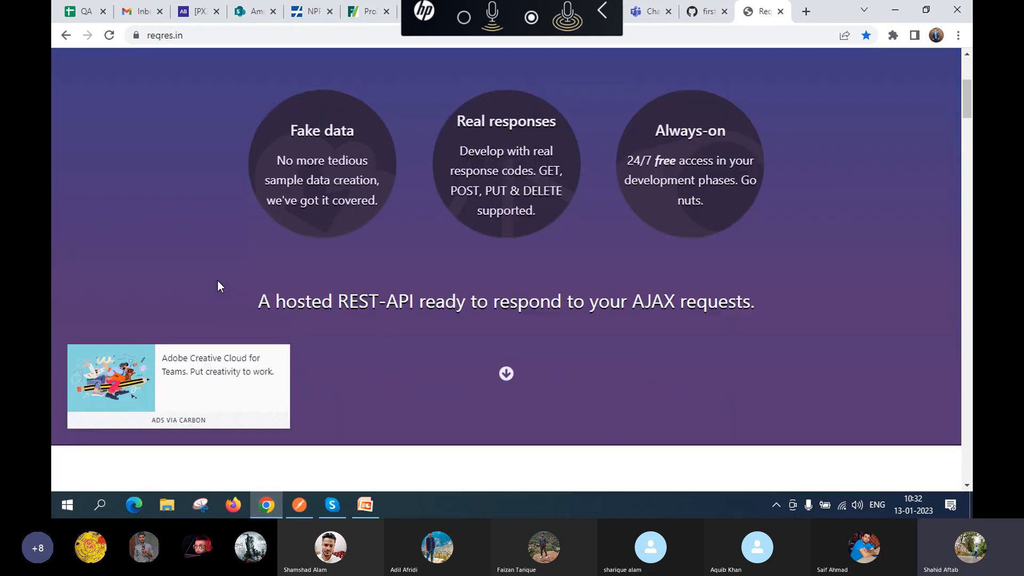
scroll(218, 287, down, 1)
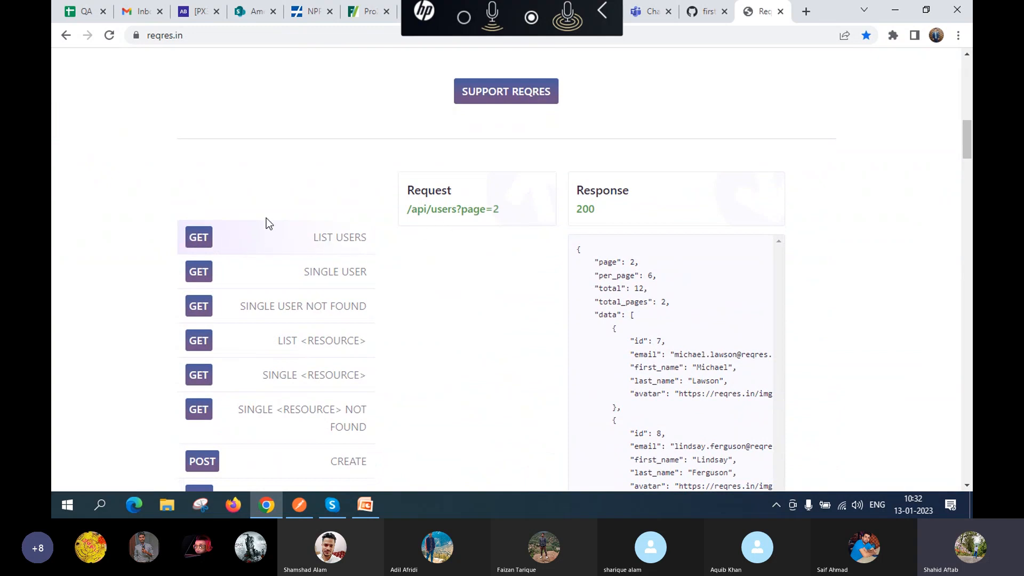
scroll(380, 203, up, 2)
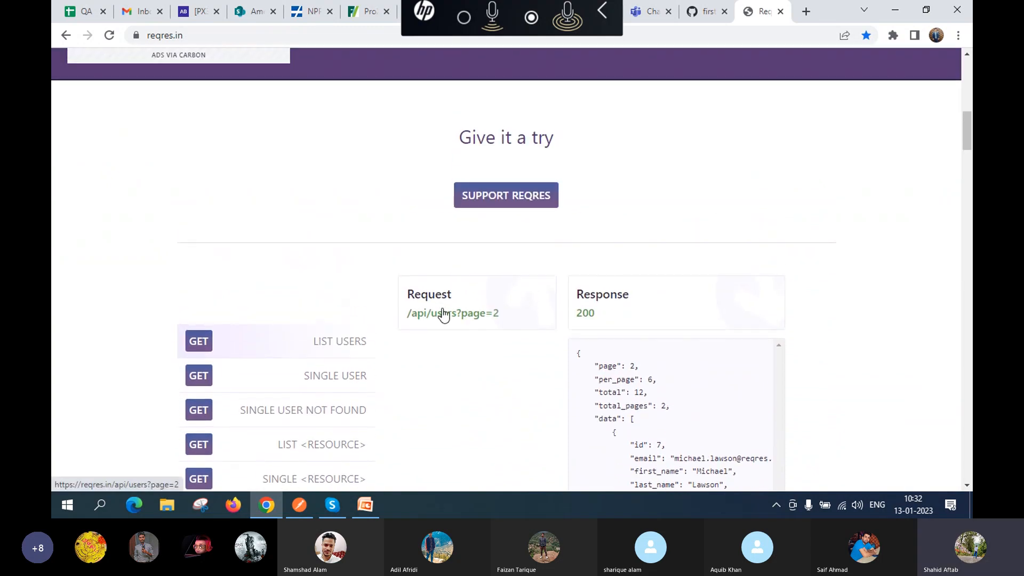
click(476, 319)
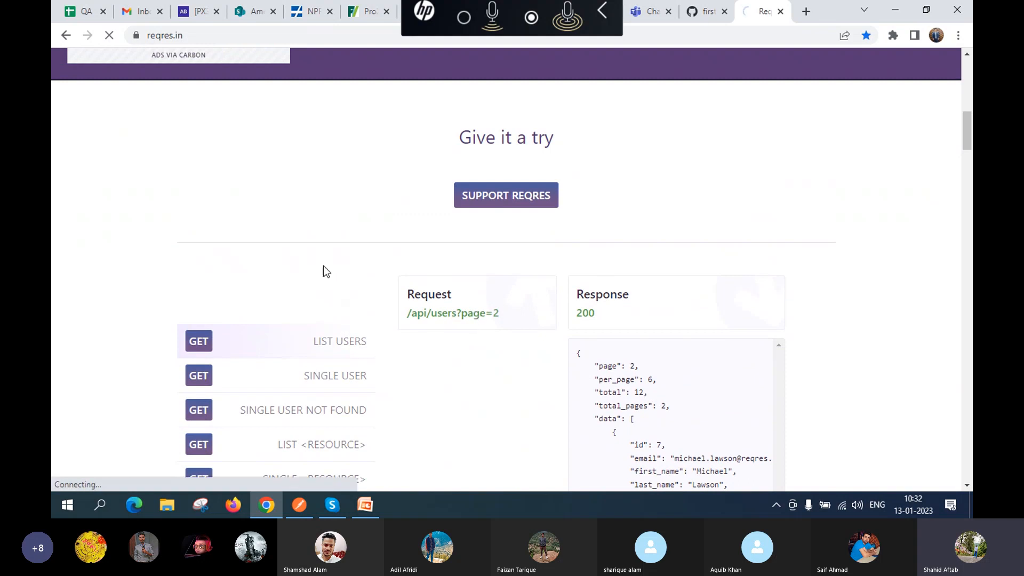
click(336, 36)
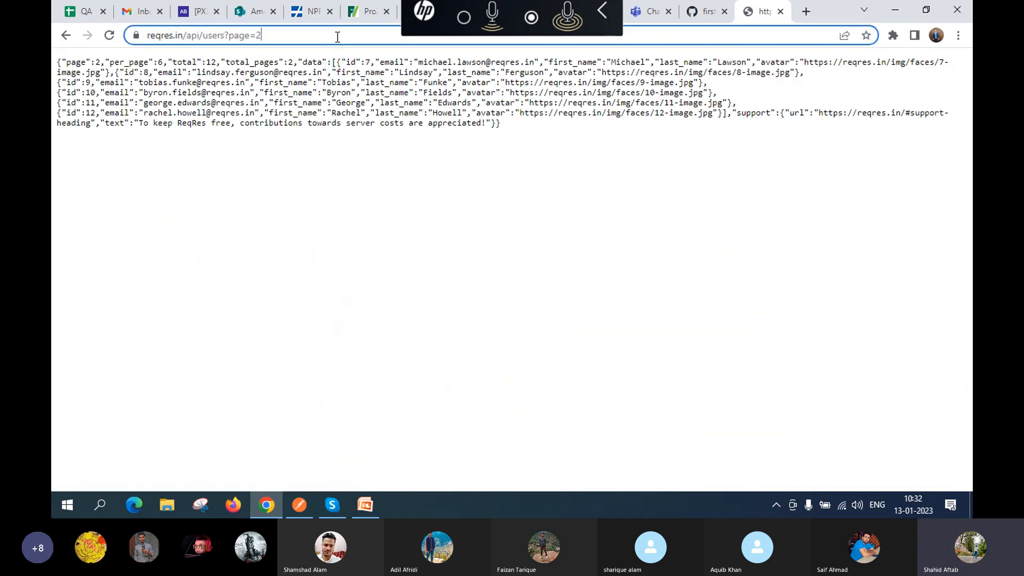
click(337, 36)
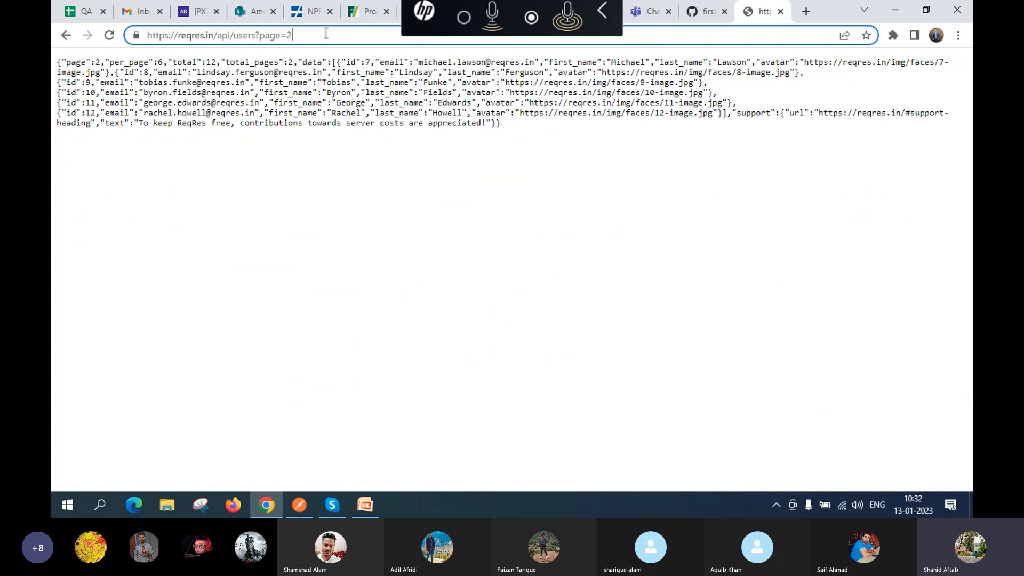
key(ctrl+a)
key(ctrl+c)
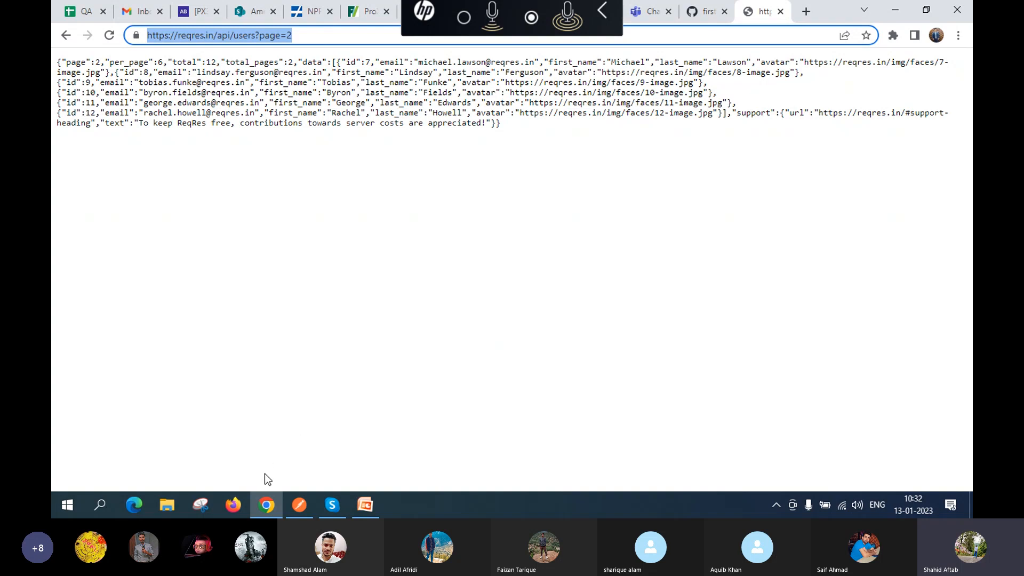
click(300, 505)
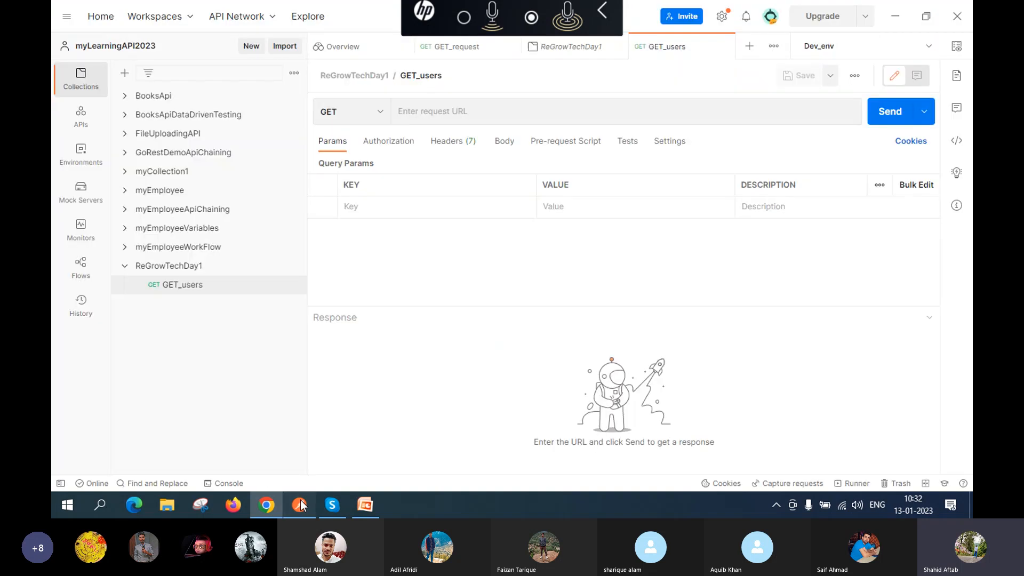
click(449, 109)
key(ctrl+v)
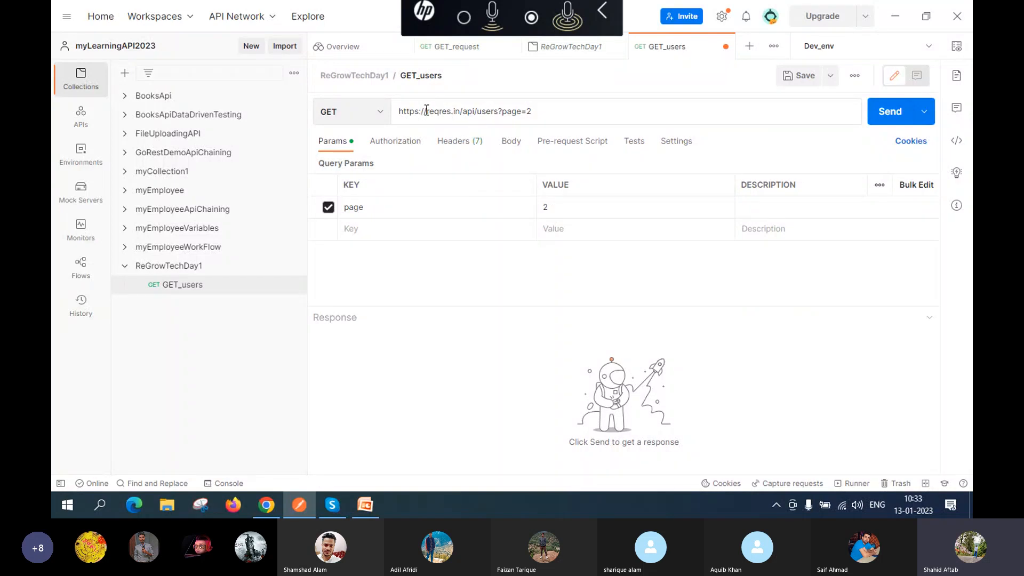
click(795, 80)
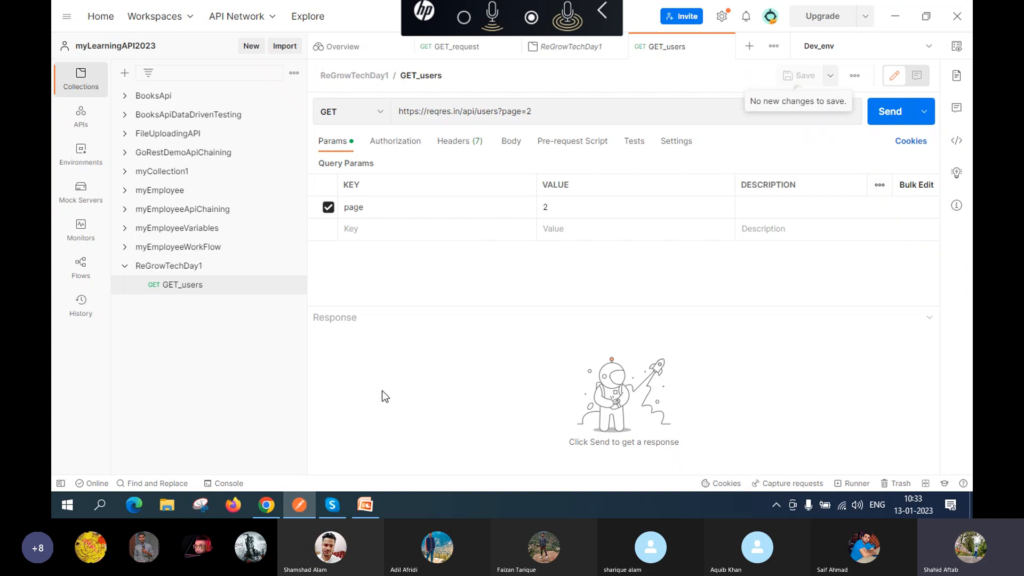
click(287, 509)
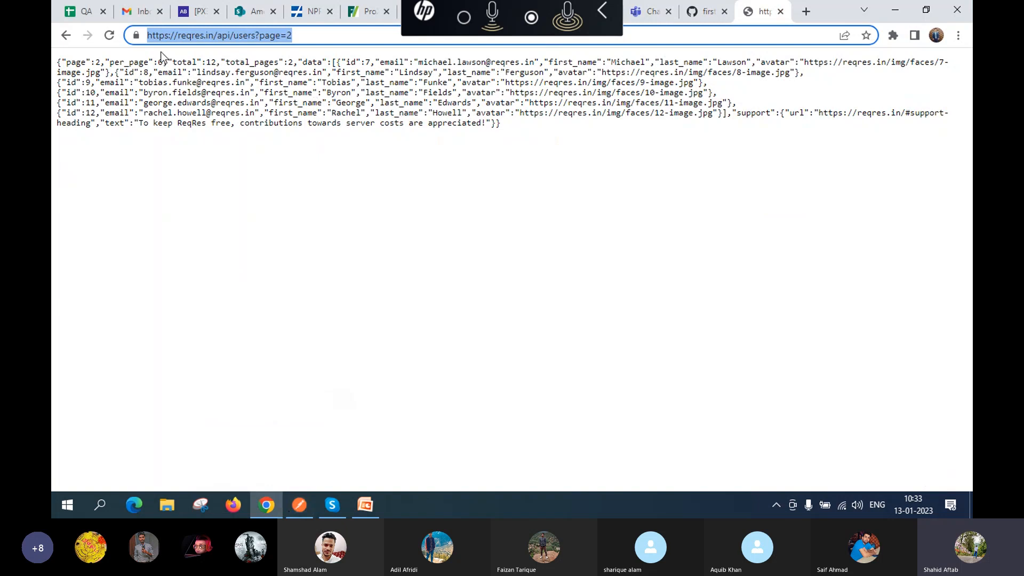
Step: Go back to the reqres.in home page and review its endpoint list and sample list-users response
click(62, 37)
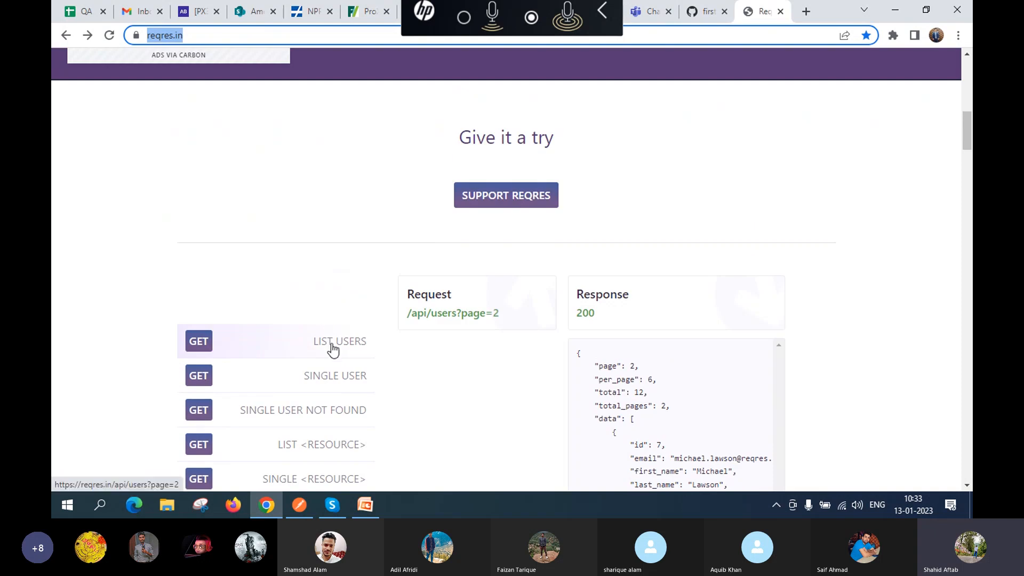
scroll(332, 347, down, 1)
scroll(422, 245, down, 1)
scroll(422, 245, down, 1)
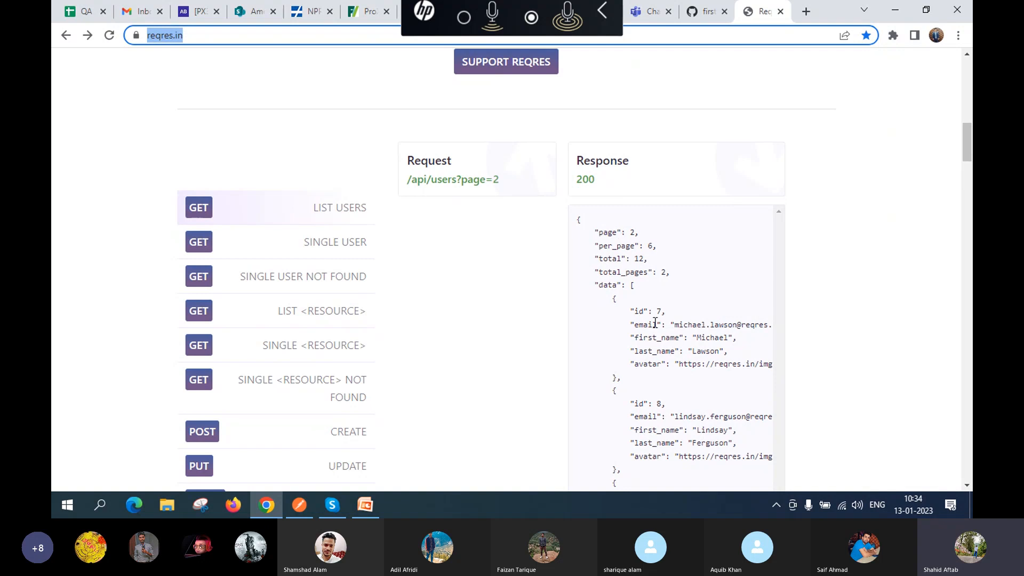
scroll(656, 323, down, 2)
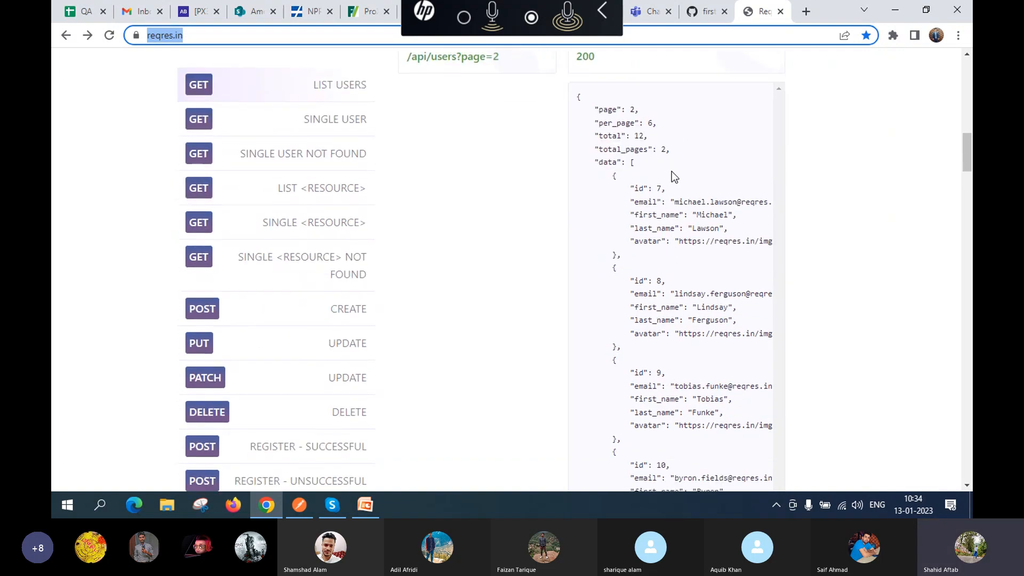
scroll(687, 263, down, 1)
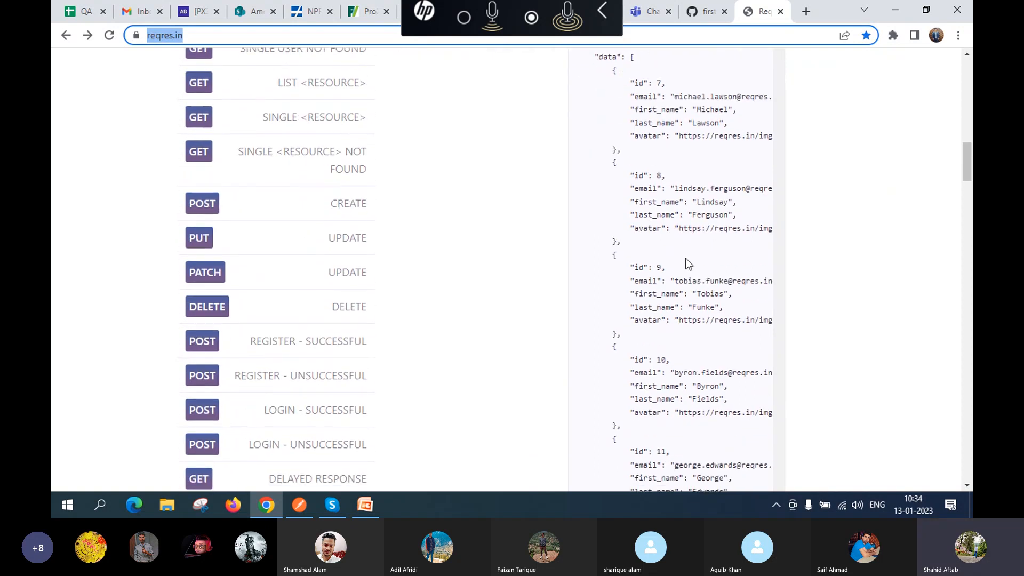
scroll(687, 264, up, 2)
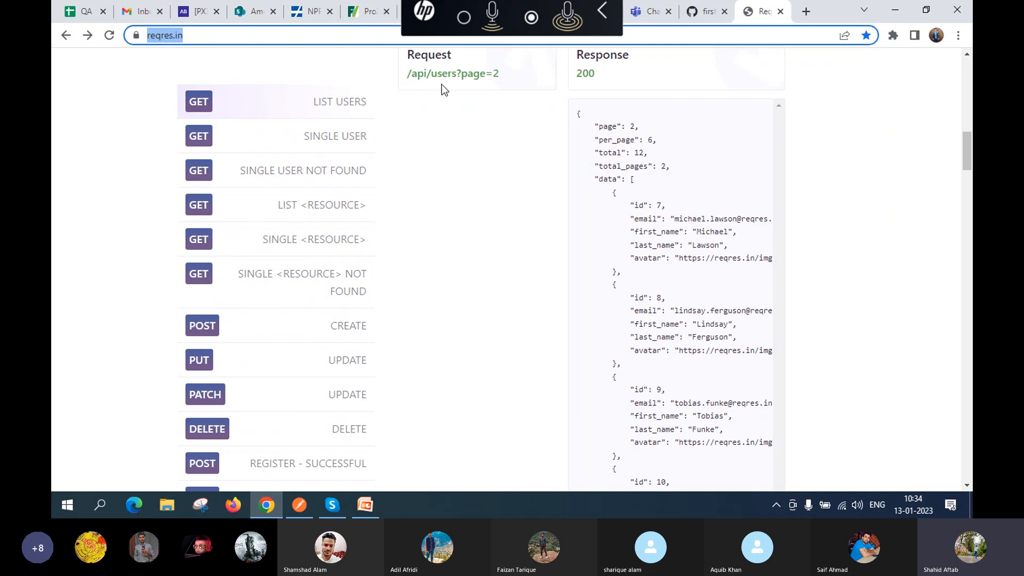
click(293, 512)
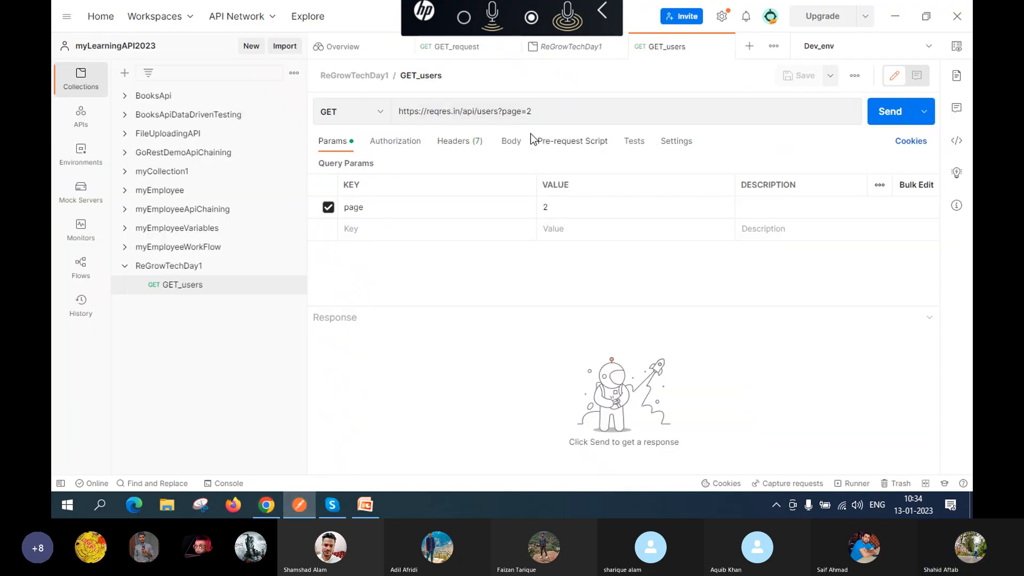
Step: Send GET_users, review its 200 OK page-2 response back to line 1, then switch to Skype
click(889, 124)
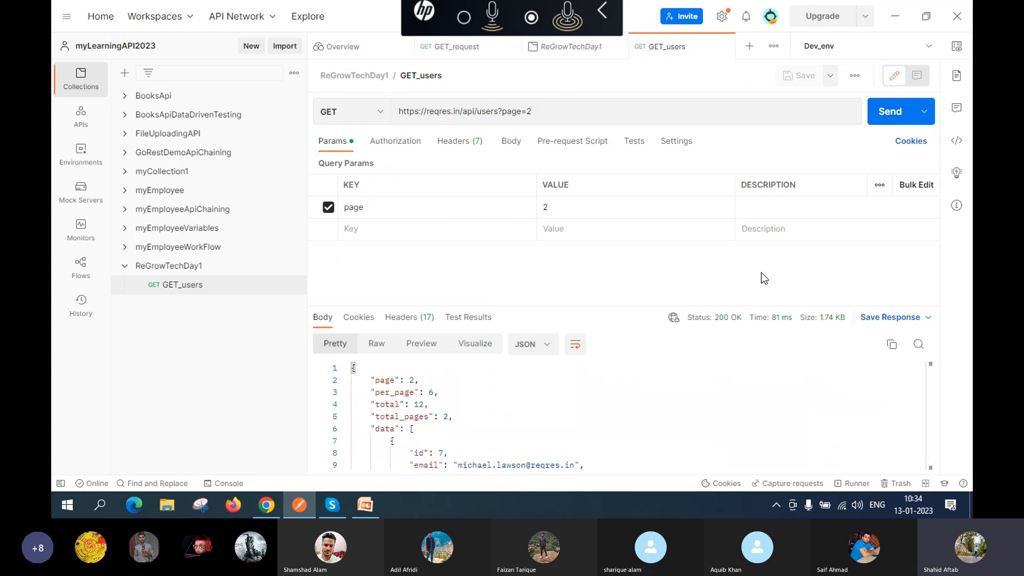
mouse_move(700, 324)
scroll(450, 430, down, 2)
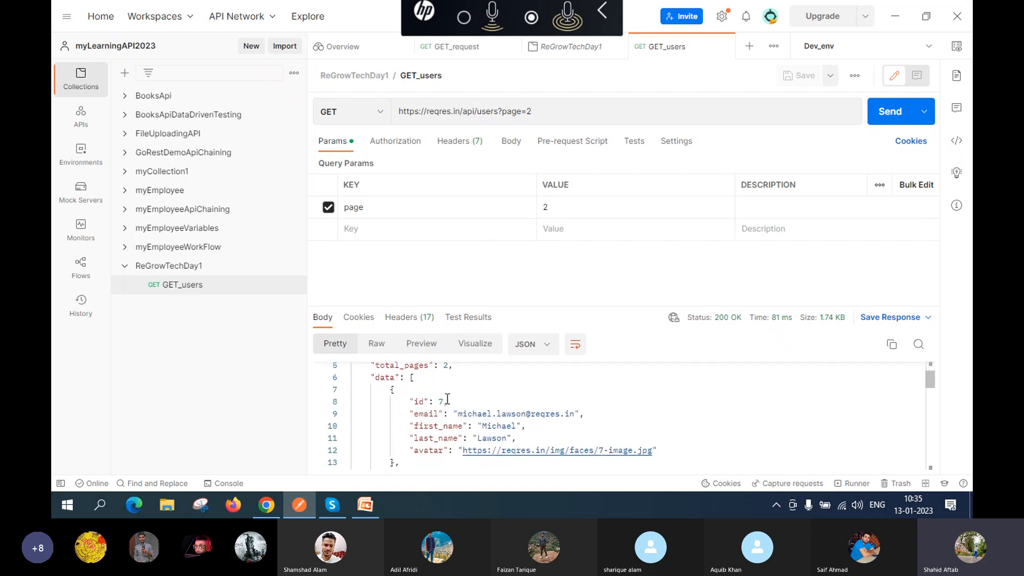
scroll(511, 408, down, 2)
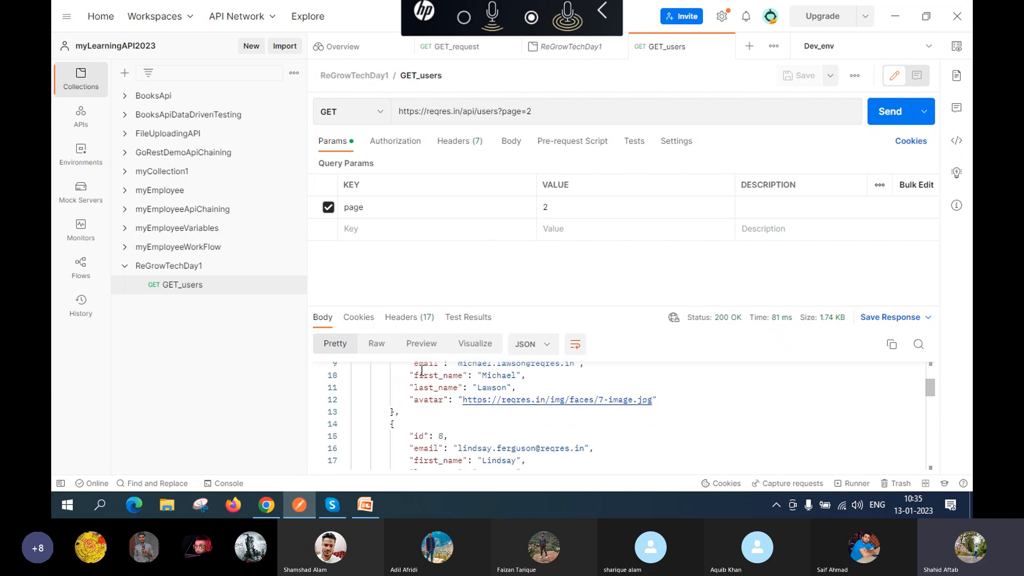
scroll(489, 417, down, 1)
scroll(454, 411, down, 1)
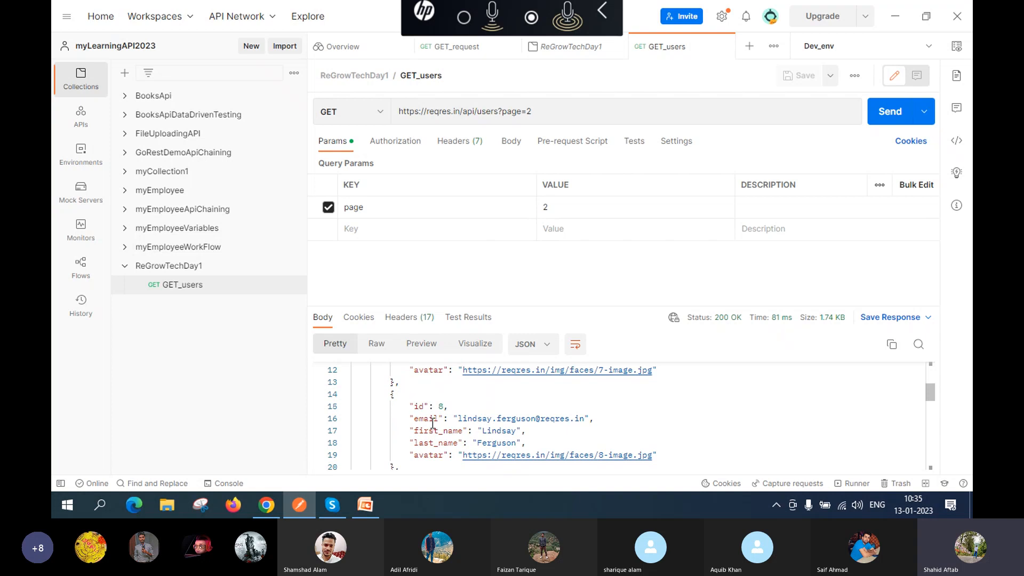
scroll(433, 424, down, 1)
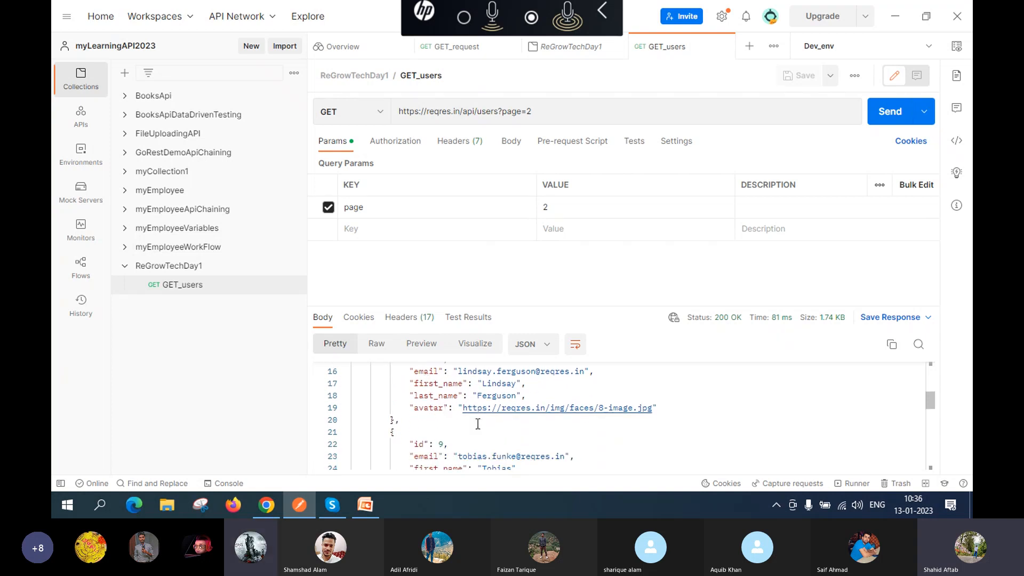
scroll(480, 424, down, 3)
scroll(482, 425, down, 6)
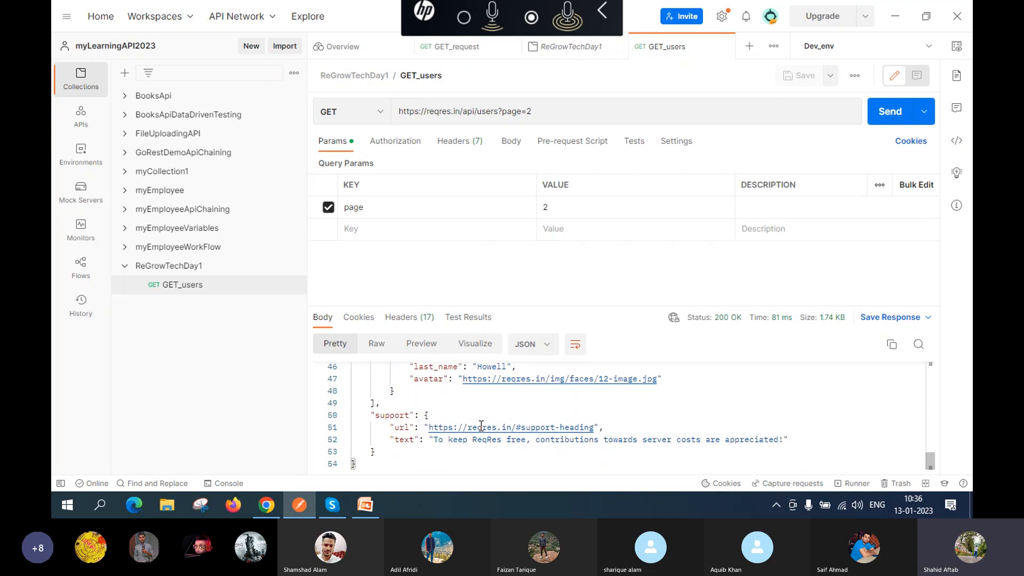
scroll(481, 425, up, 14)
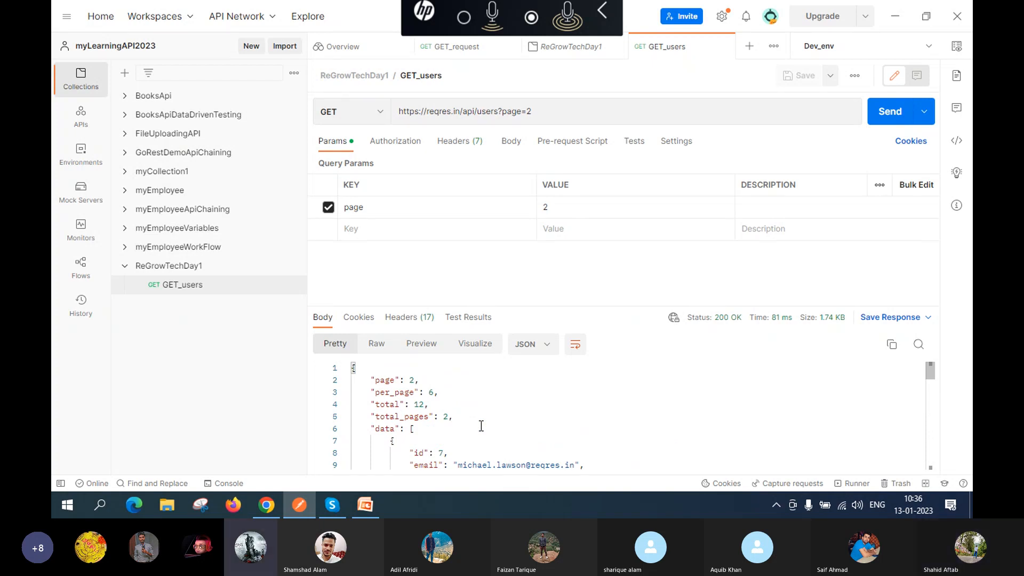
click(328, 510)
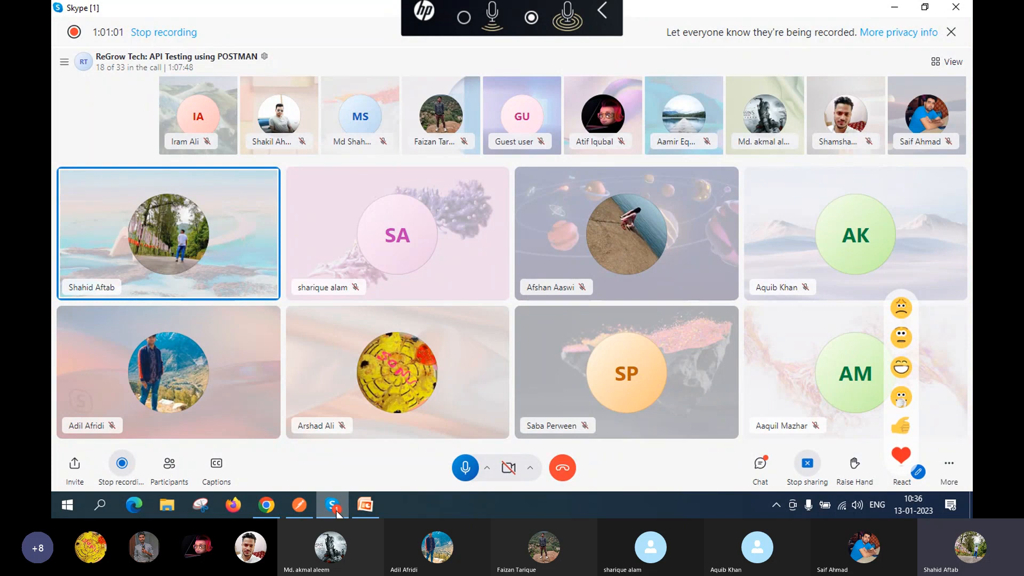
Step: Switch between the Skype call and Postman, ending with the GET_users 200 OK response in front
mouse_move(298, 509)
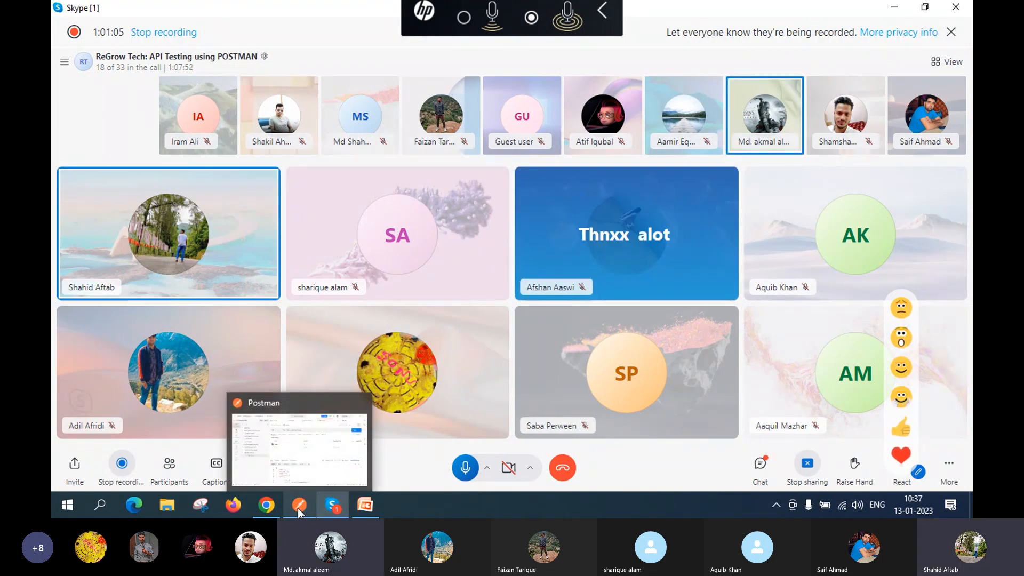
click(303, 464)
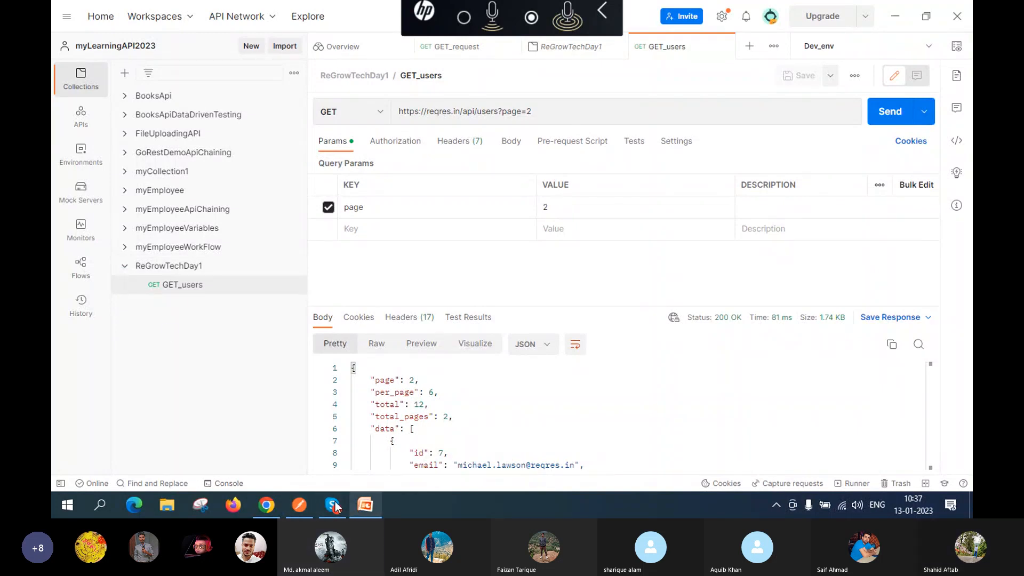
mouse_move(342, 507)
click(321, 456)
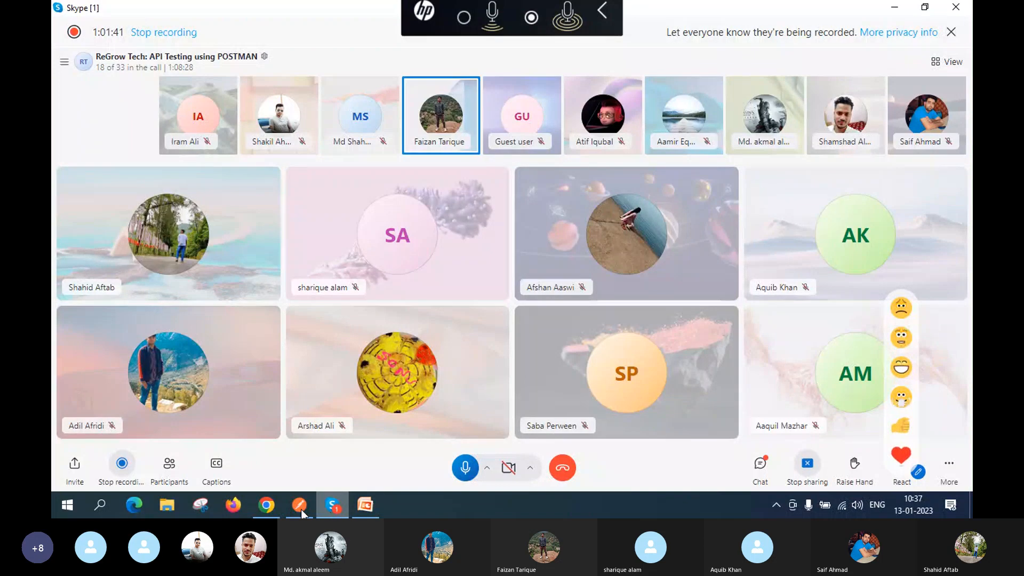
mouse_move(290, 510)
click(289, 459)
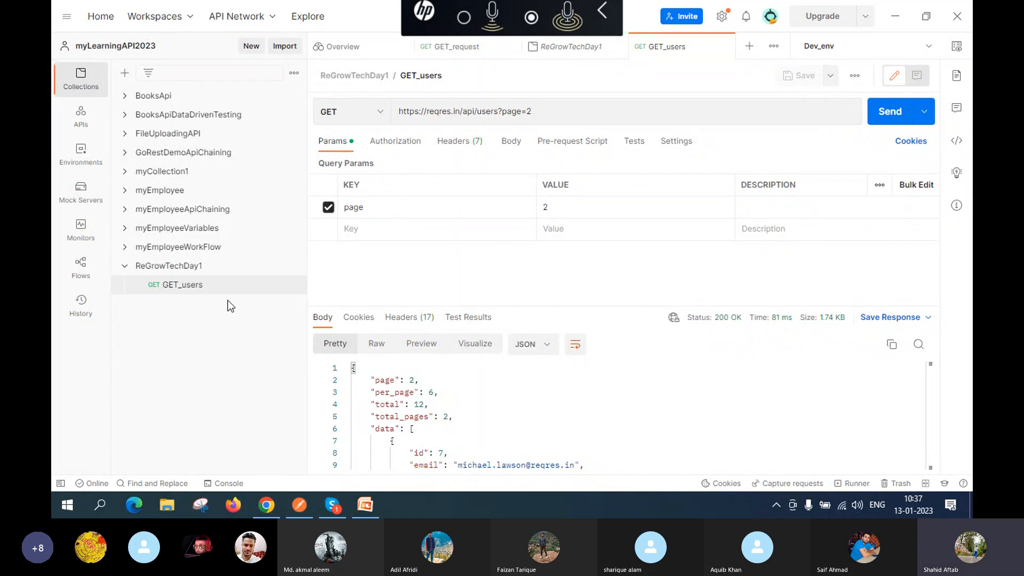
Step: Add another blank request to ReGrowTechDay1 from the collection's options menu
mouse_move(186, 272)
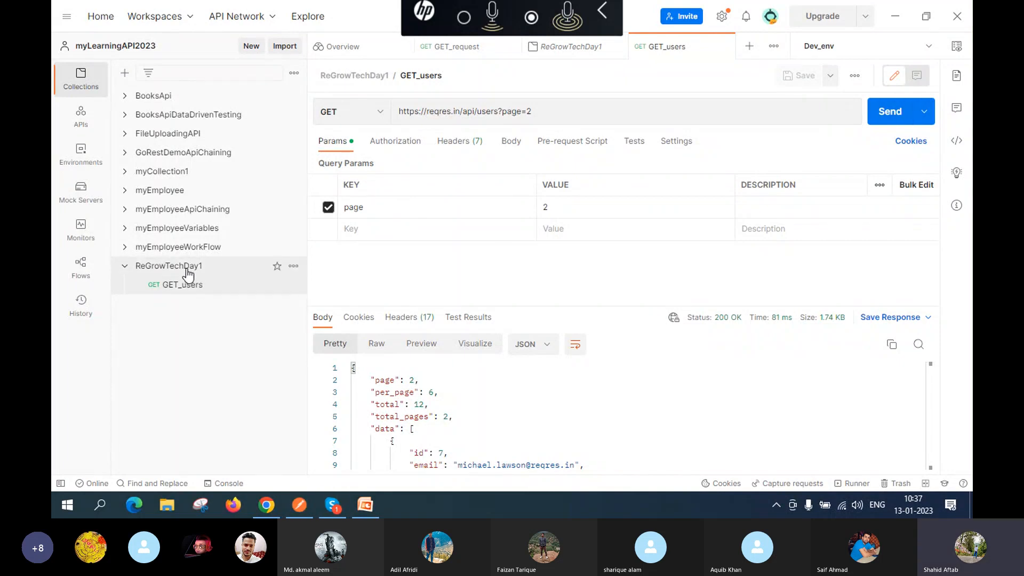
click(293, 267)
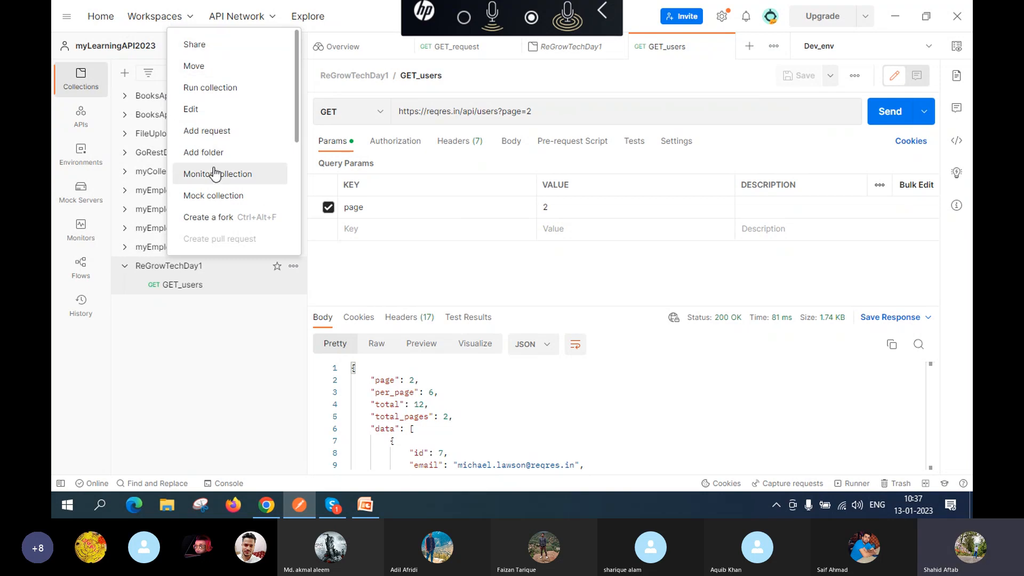
click(213, 131)
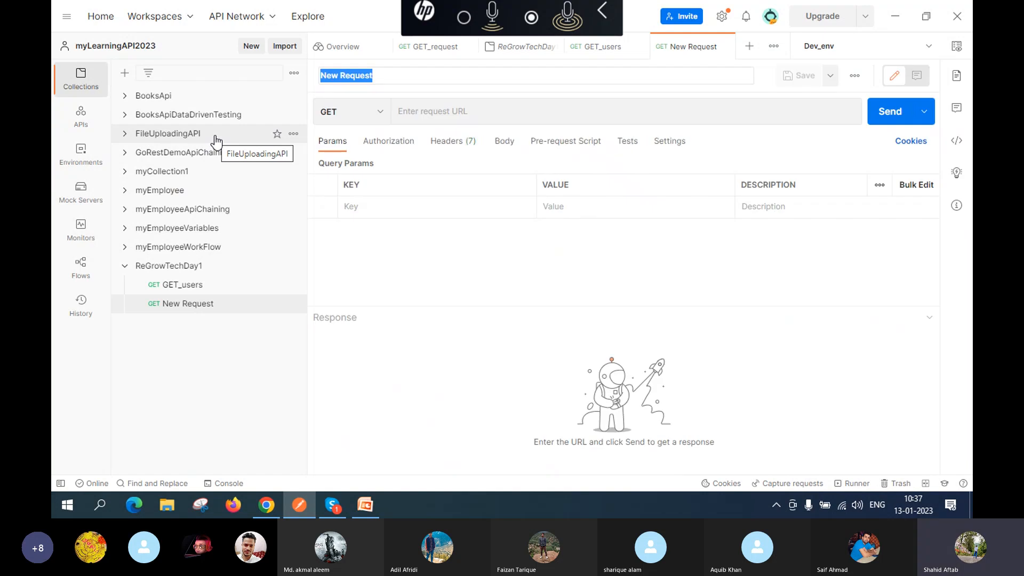
Step: Replace the default name and type POST_AddNewUser, correcting typos along the way
click(392, 76)
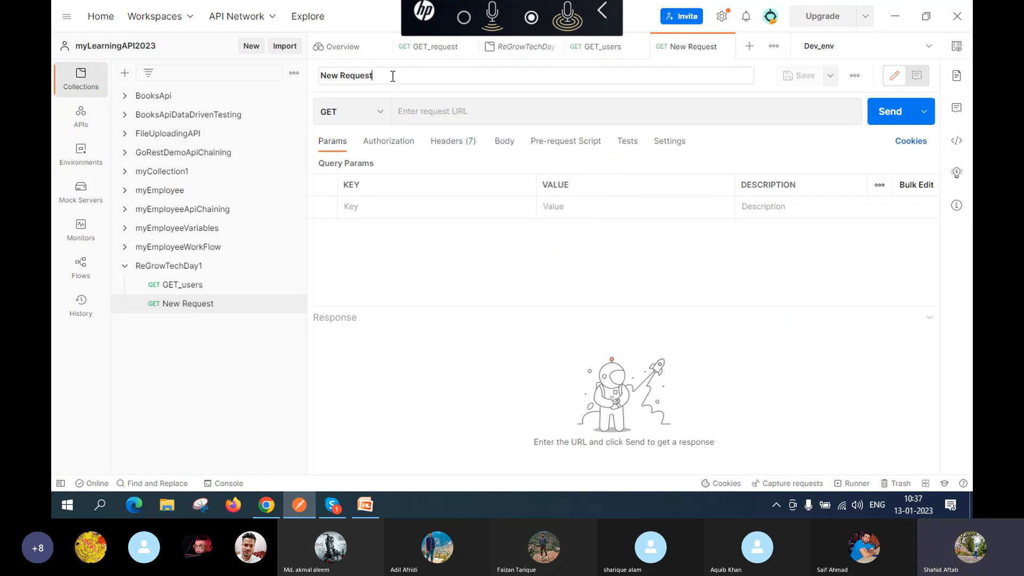
key(BackSpace)
key(BackSpace)
key(BackSpace)
key(BackSpace)
key(BackSpace)
key(BackSpace)
key(BackSpace)
key(BackSpace)
key(BackSpace)
key(BackSpace)
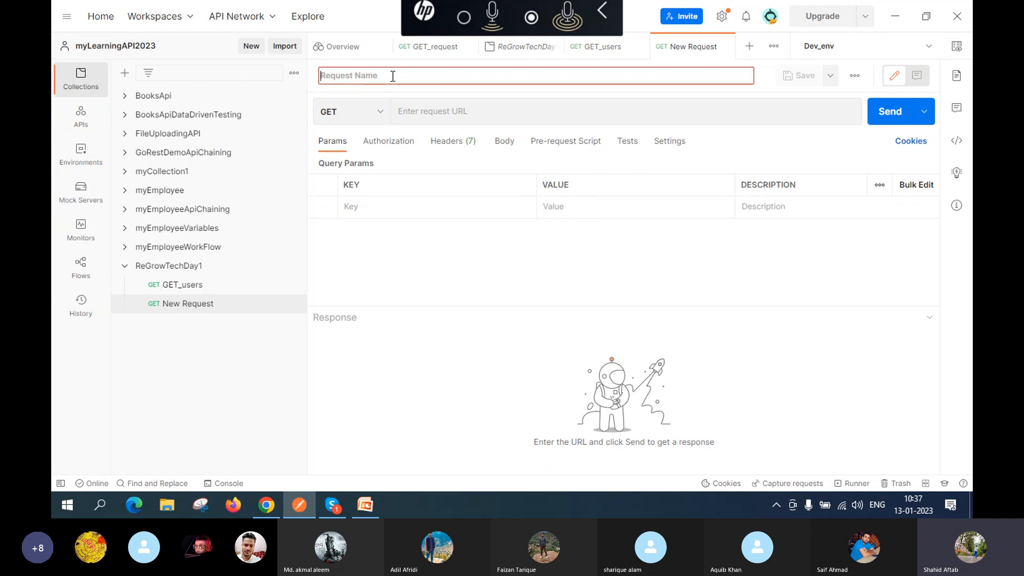
text(POS)
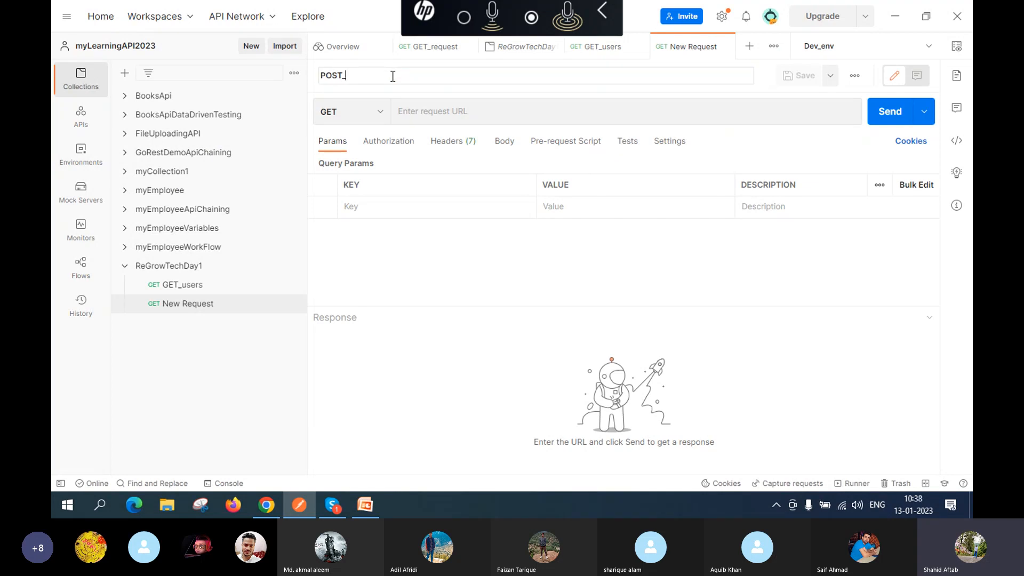
text(T_N)
key(BackSpace)
text(newUser)
text(AddNe)
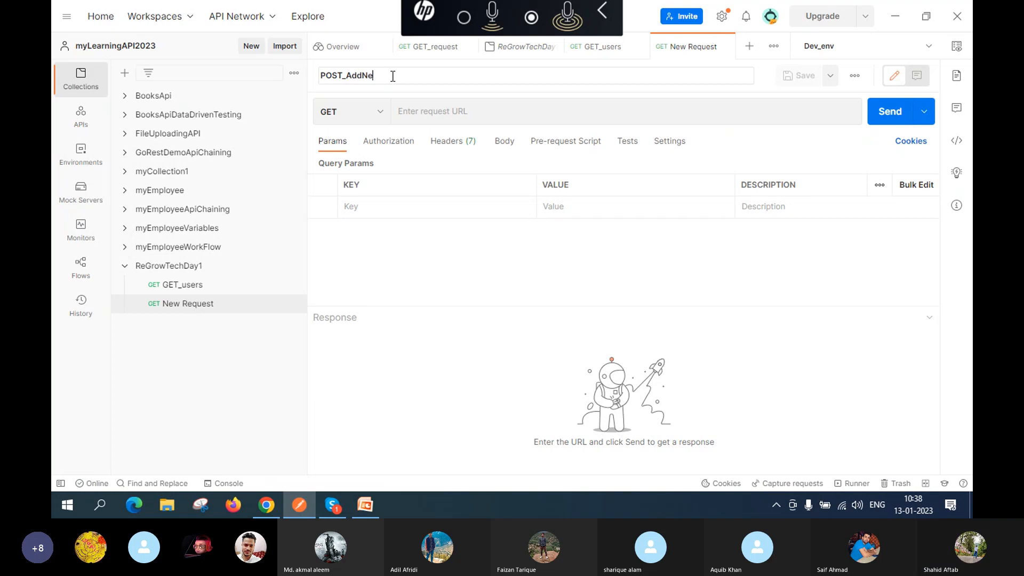
text(wUser)
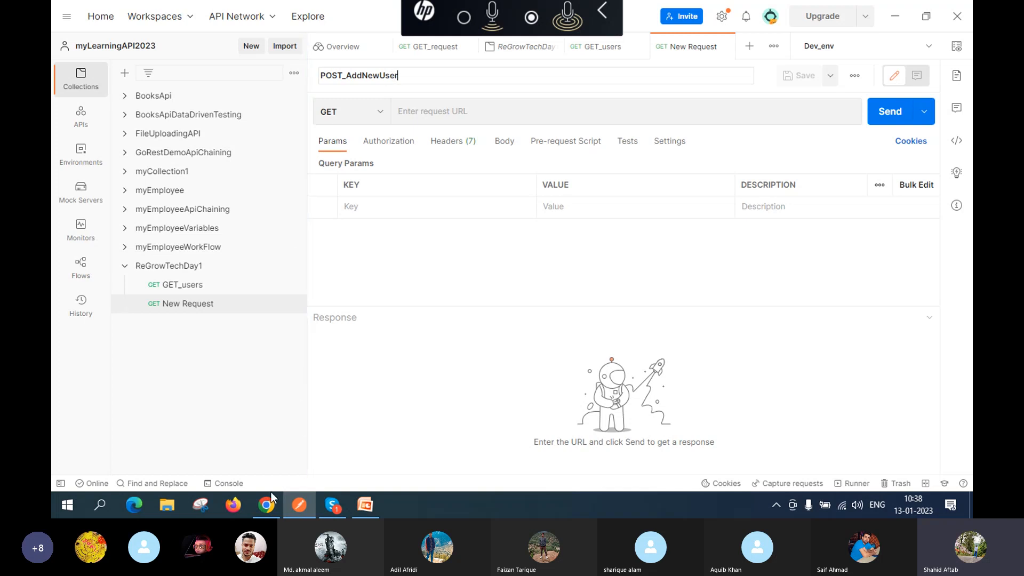
Step: In Chrome, show reqres.in's POST CREATE /api/users example with name and job returning 201
click(268, 511)
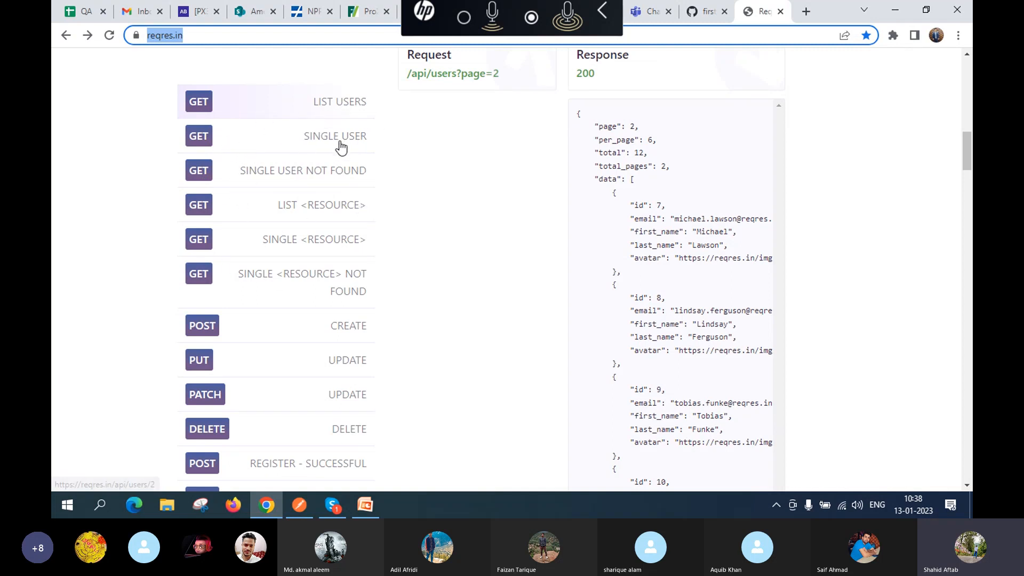
scroll(290, 241, down, 1)
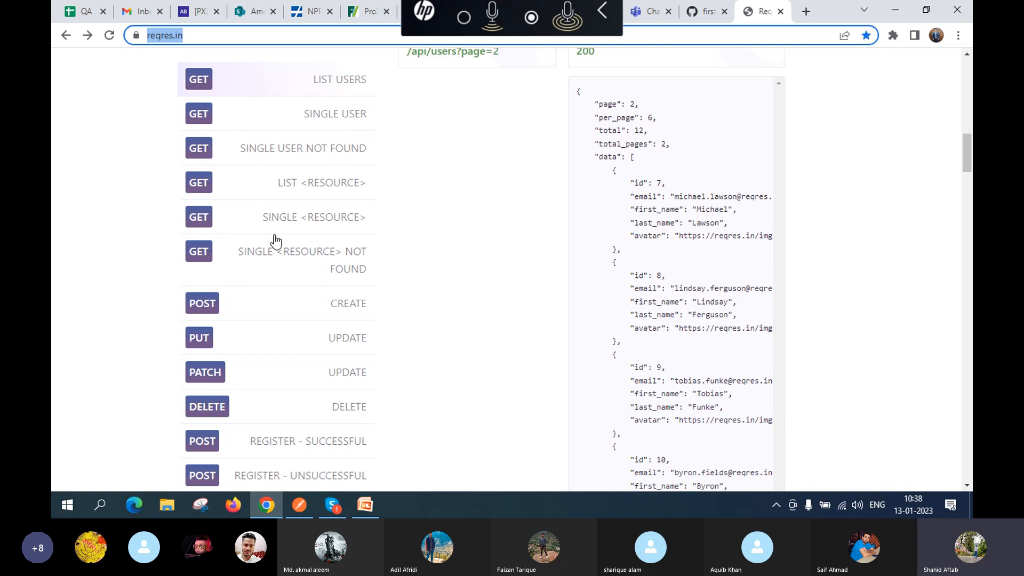
scroll(194, 271, down, 2)
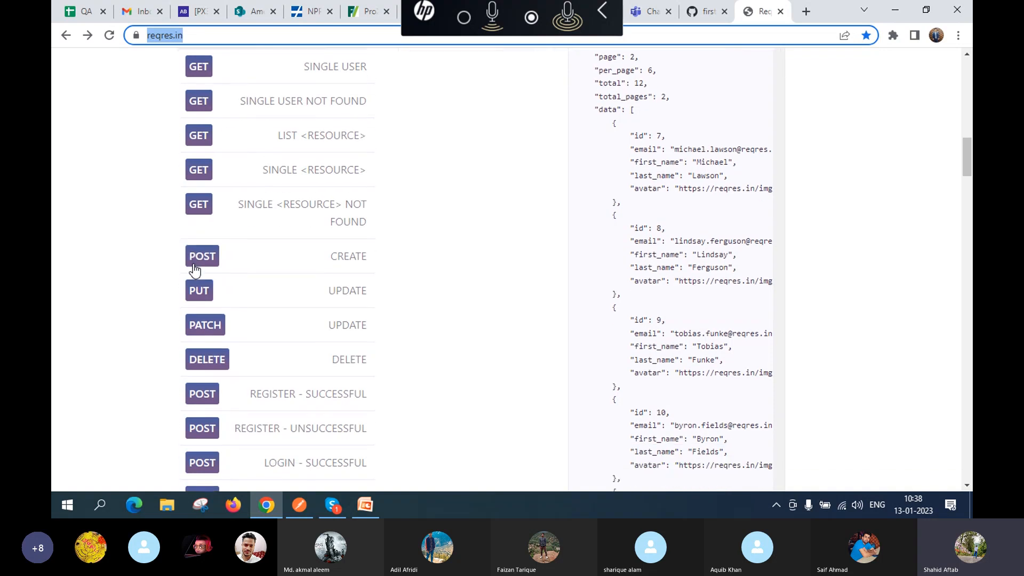
click(323, 260)
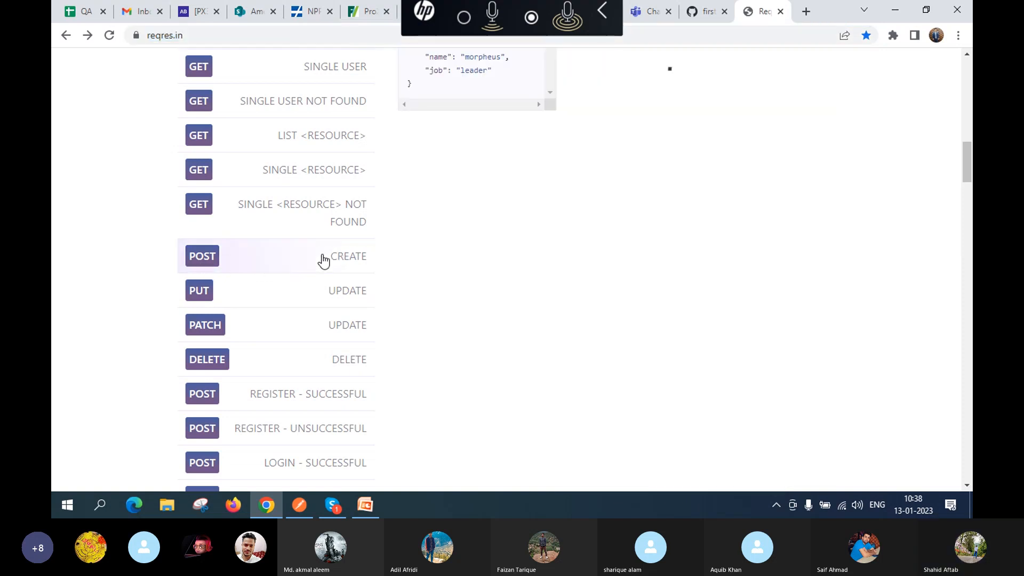
scroll(484, 246, up, 3)
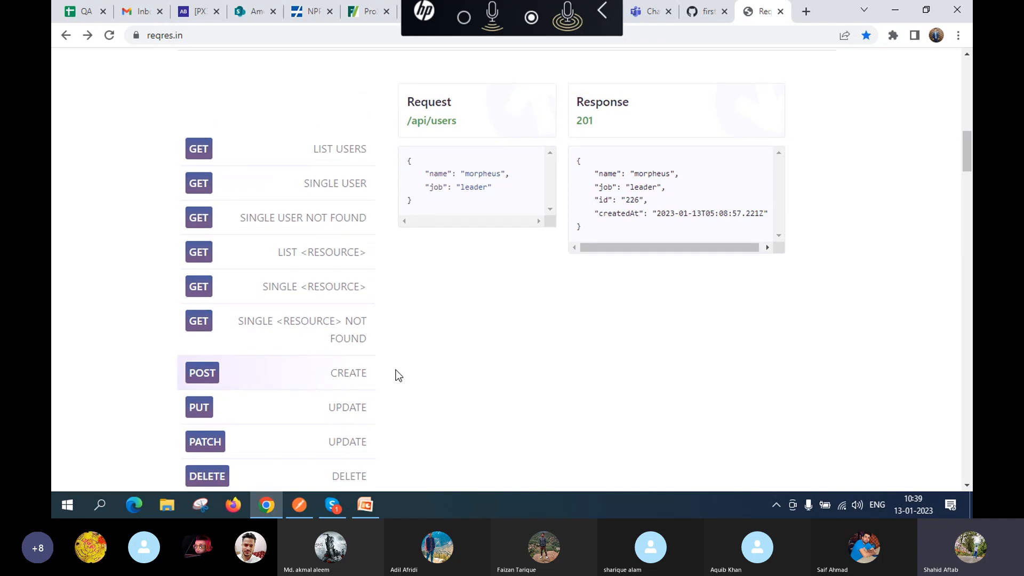
scroll(461, 365, up, 1)
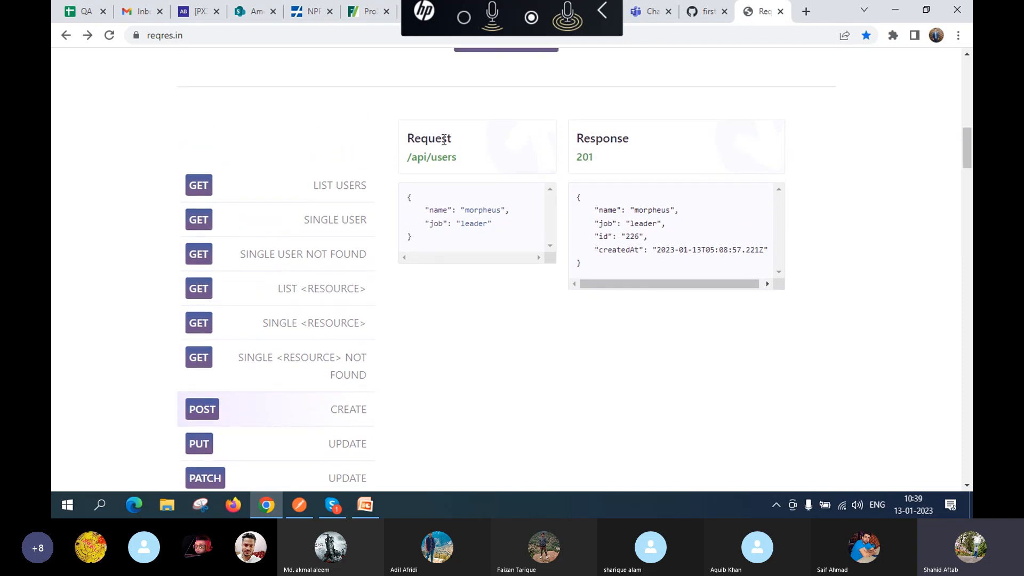
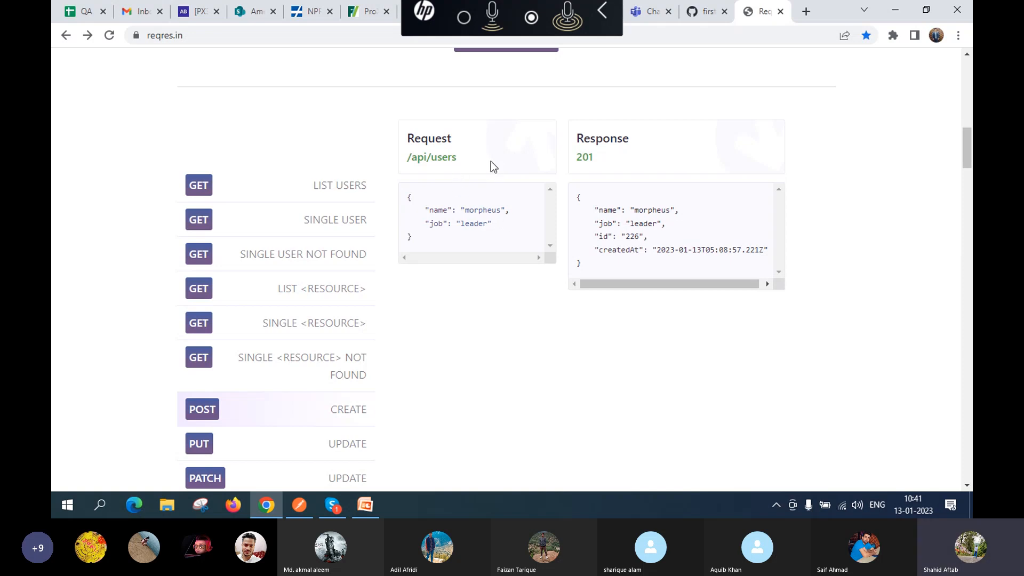
Step: Open reqres.in's /api/users JSON response in Chrome, copy its URL, and switch to Postman
click(447, 164)
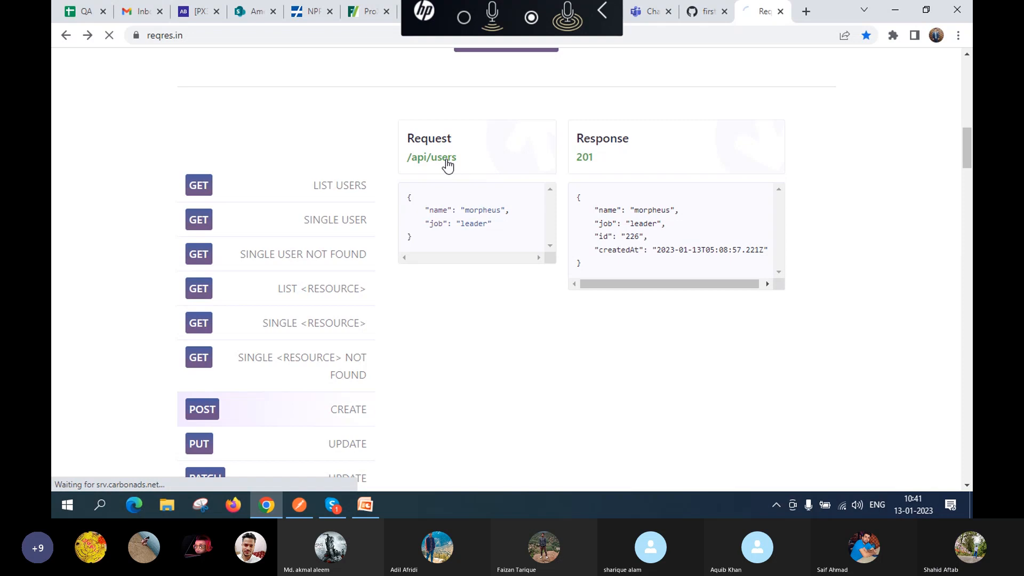
click(330, 42)
click(331, 41)
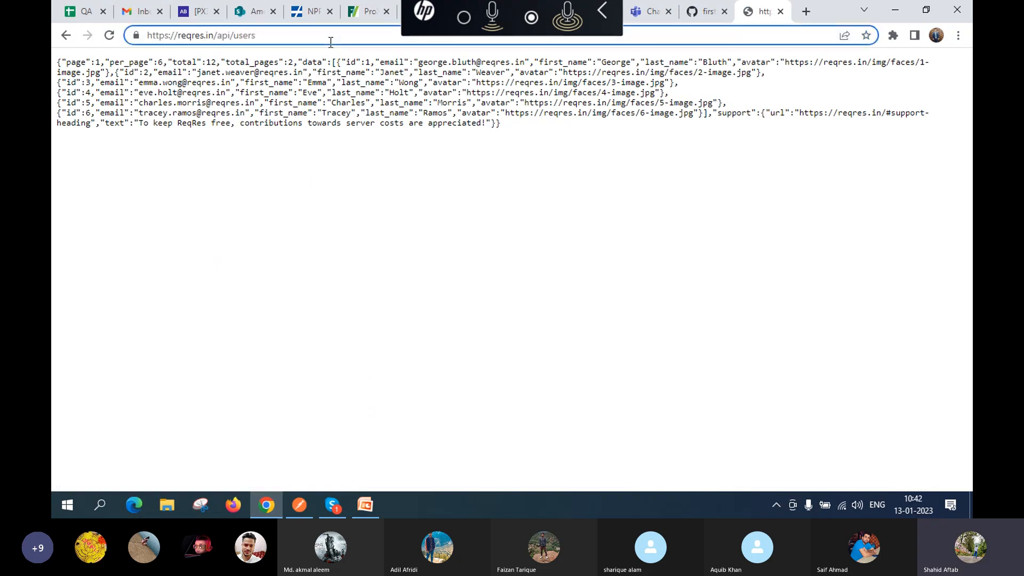
key(ctrl+a)
key(ctrl+c)
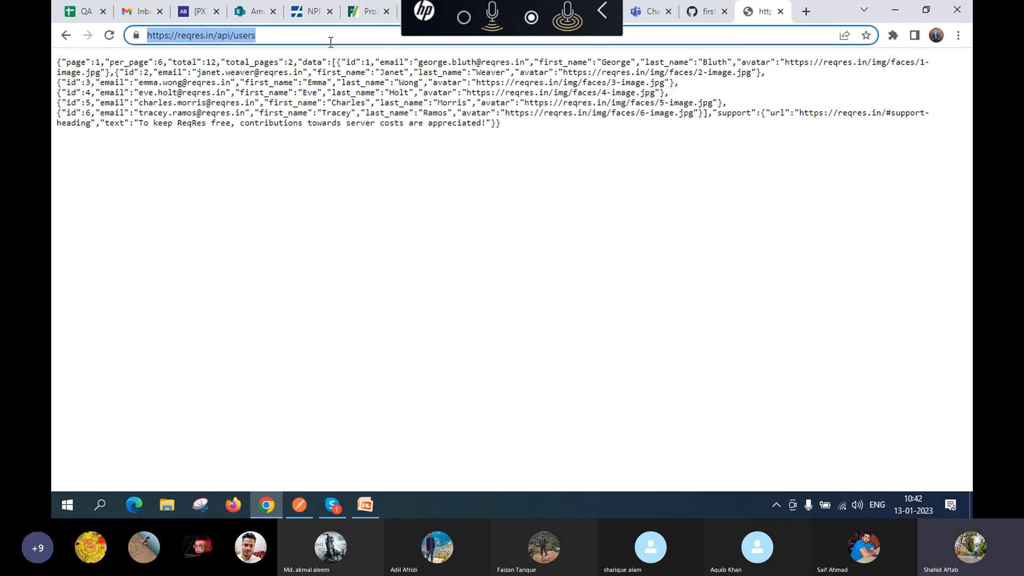
key(alt+Tab)
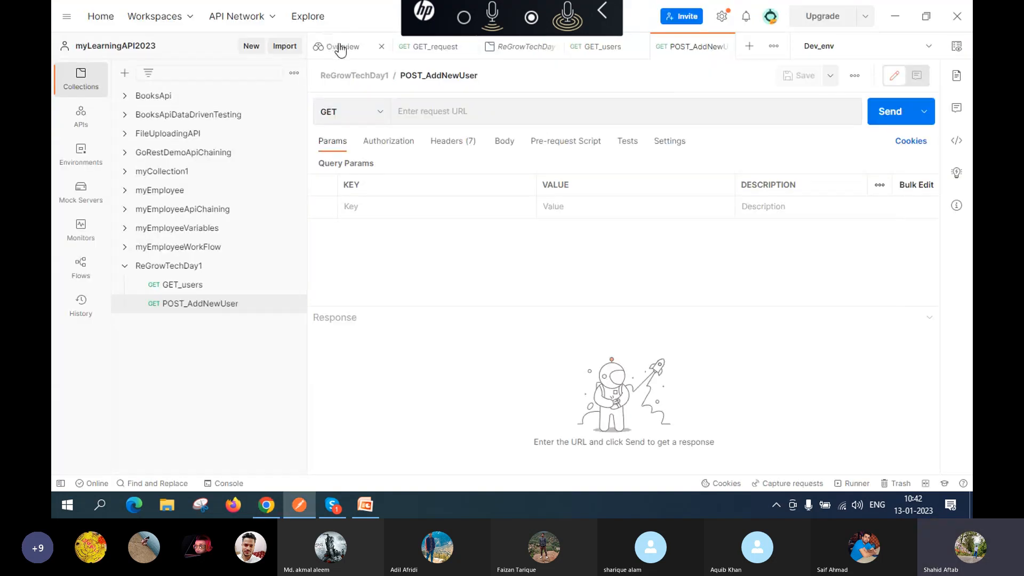
click(456, 113)
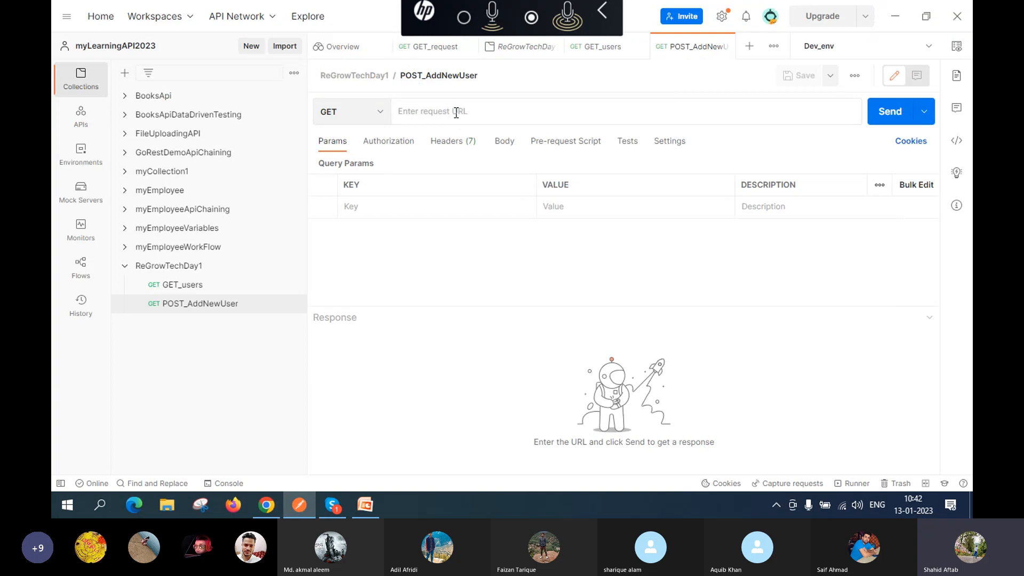
key(ctrl+v)
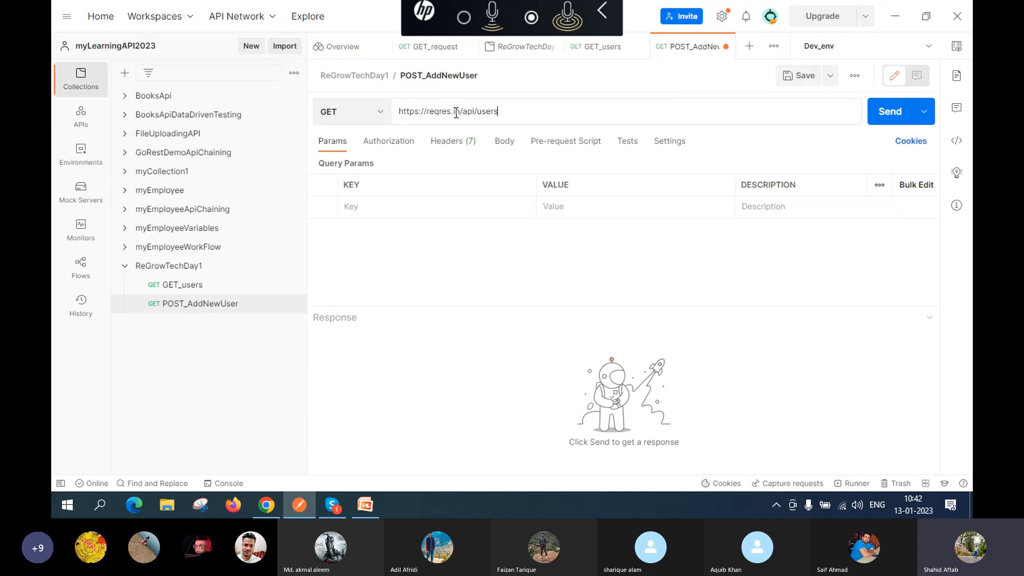
click(378, 117)
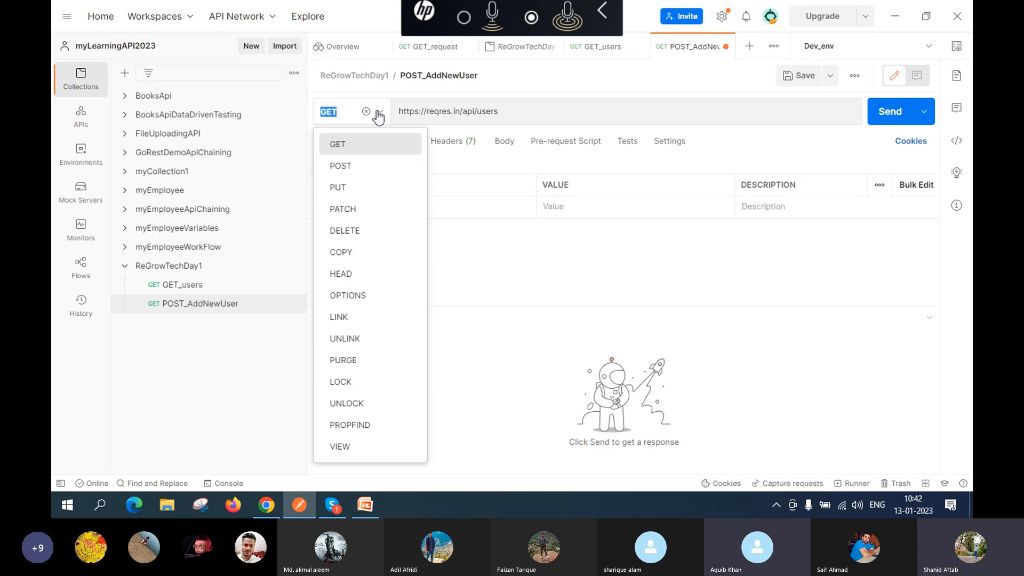
Step: Change the request method from GET to POST and show the Body settings
click(373, 166)
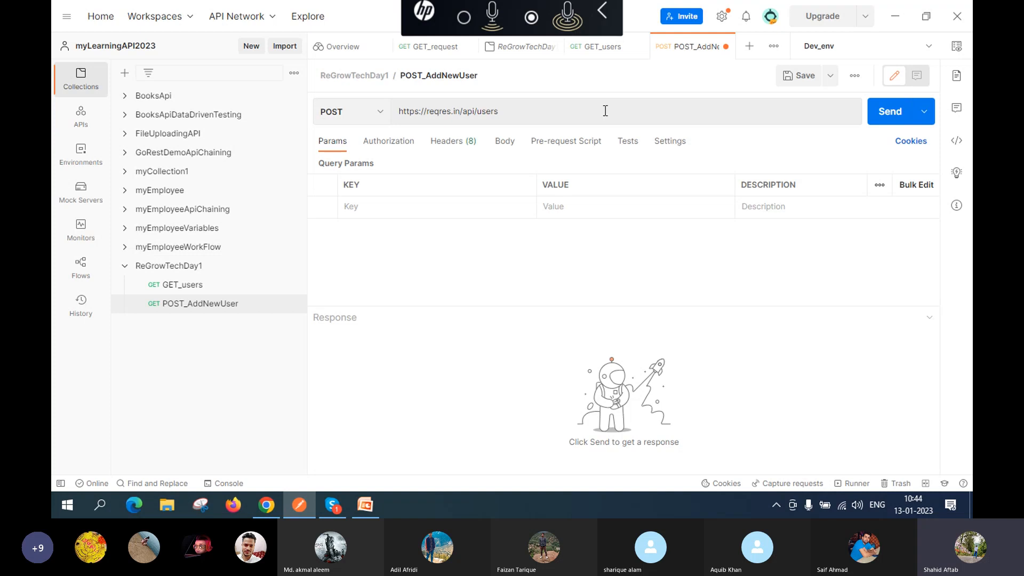
click(501, 147)
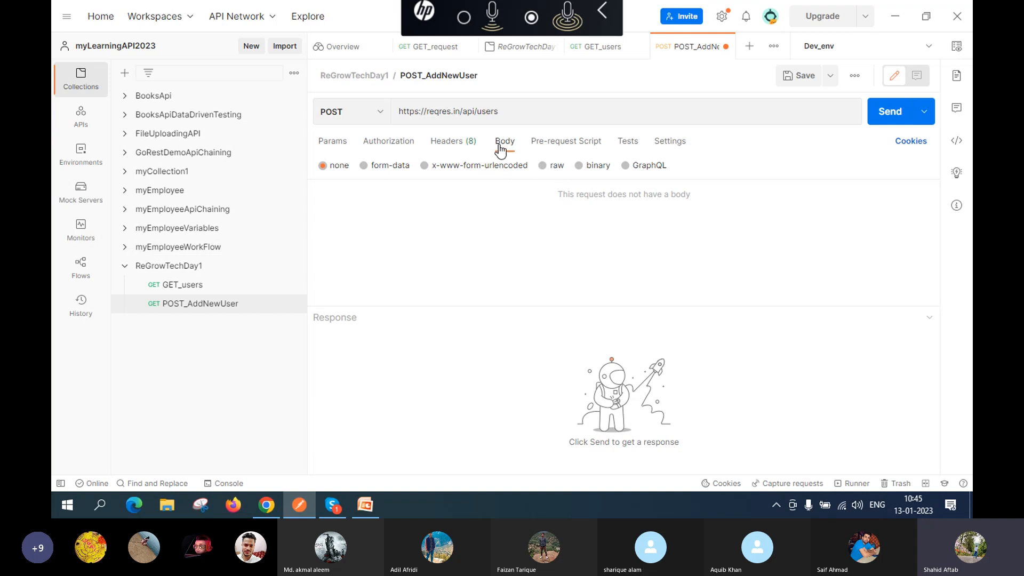
Step: Set the body type to raw with JSON format, ready to type in the editor
click(543, 166)
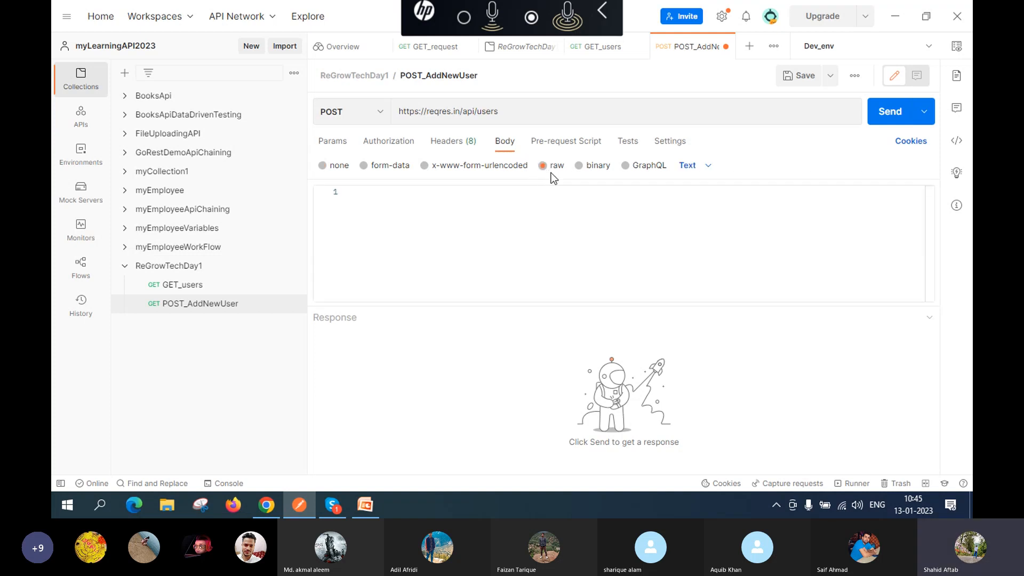
click(710, 168)
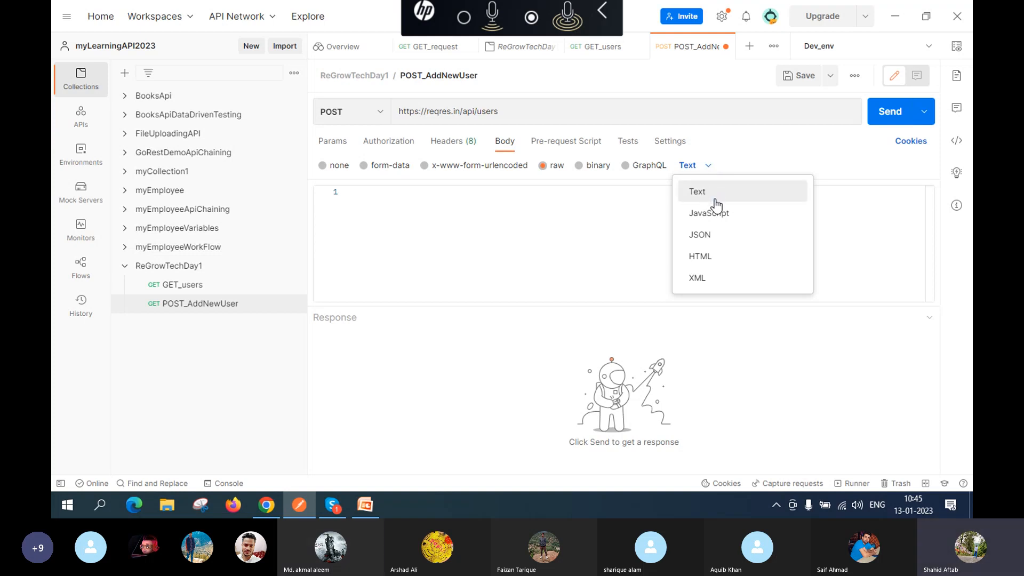
click(715, 242)
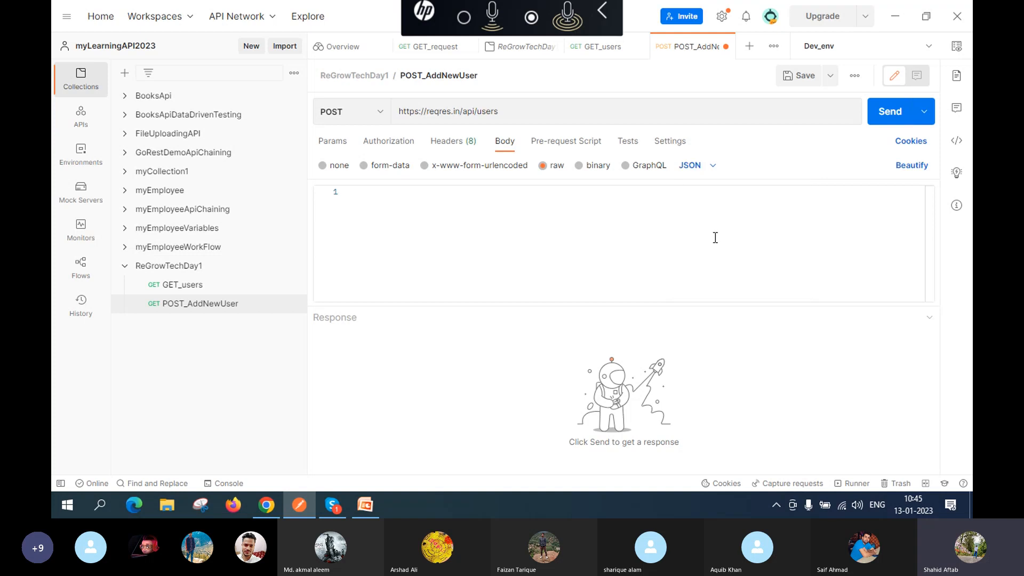
click(500, 231)
Step: Start the JSON body with braces and a "name" field holding the user's first name
text({)
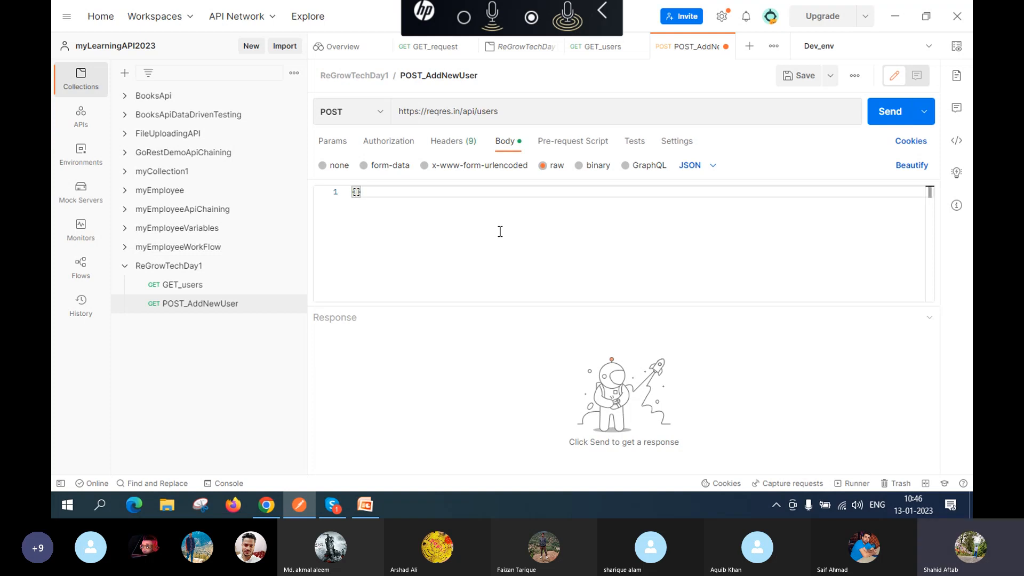
key(Return)
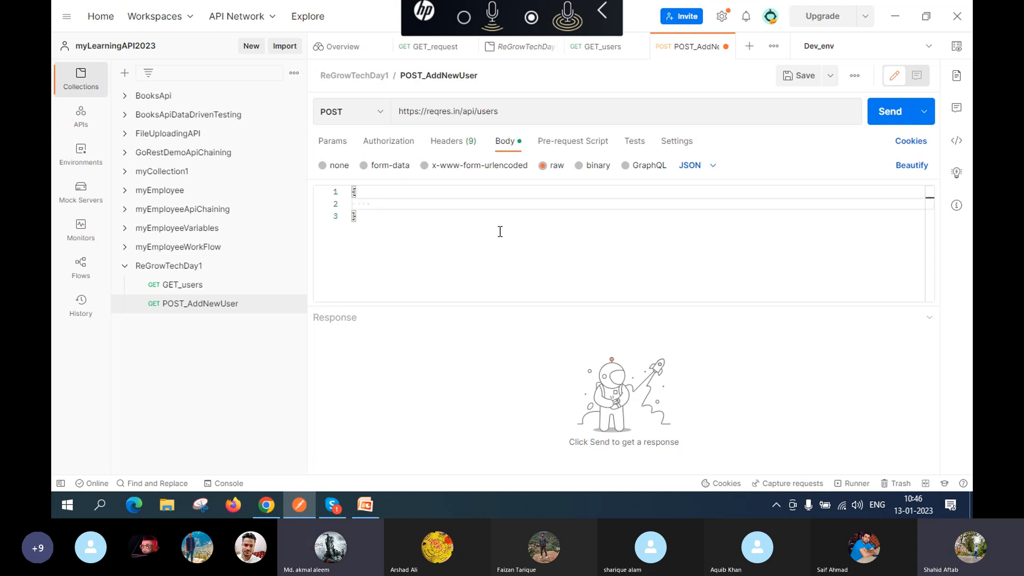
text(")
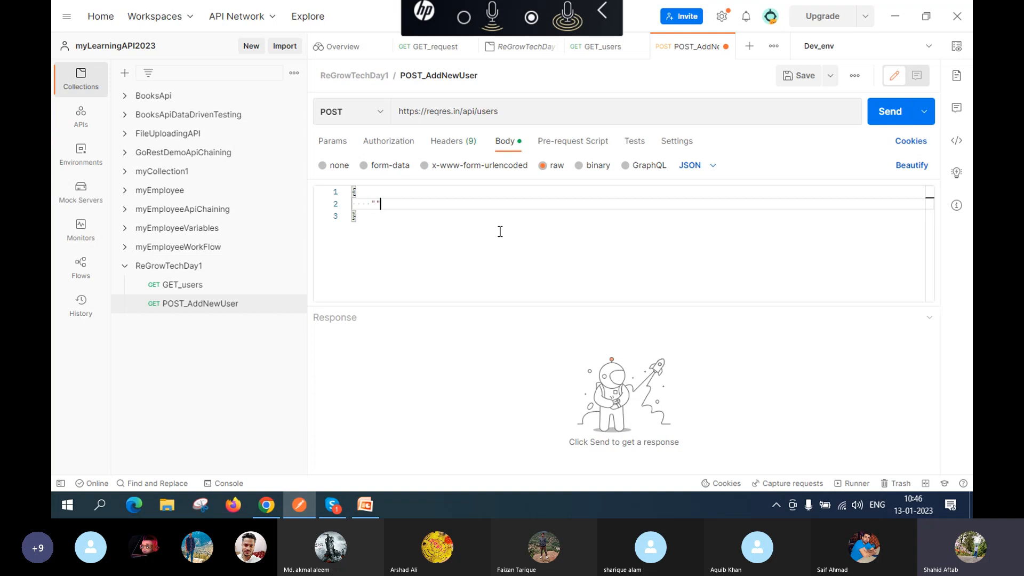
text(name": "")
key(Left)
key(Right)
text(,)
key(Return)
Step: Add a "job" key with empty quotes, removing stray text typed after the brace
text(")
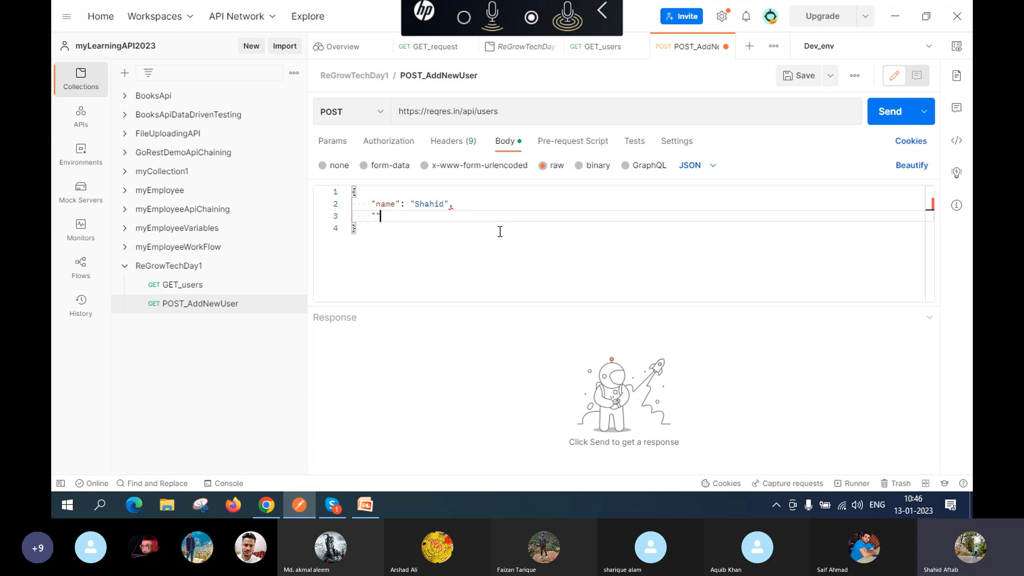
text(job)
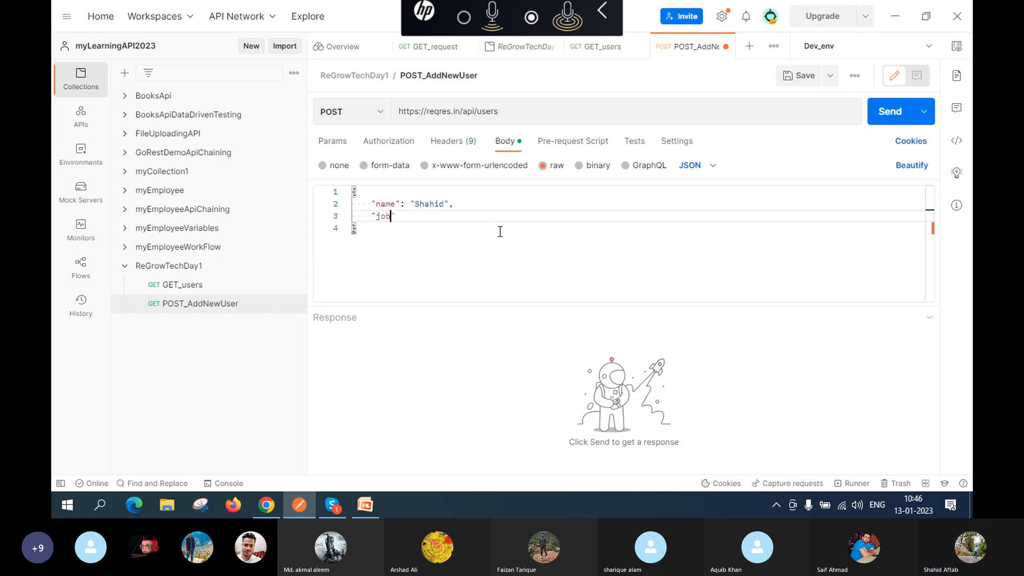
key(Right)
text(:)
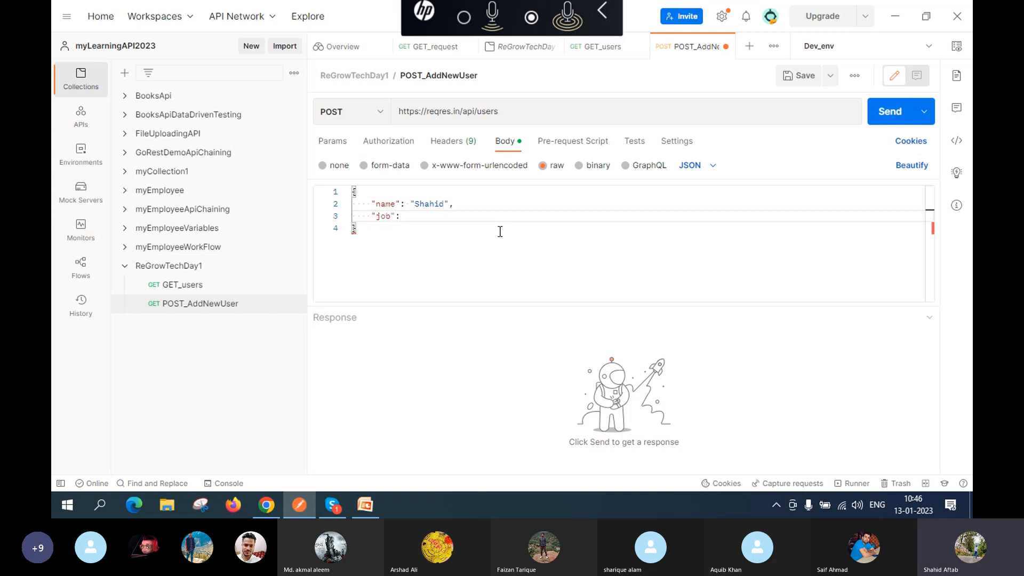
text(")
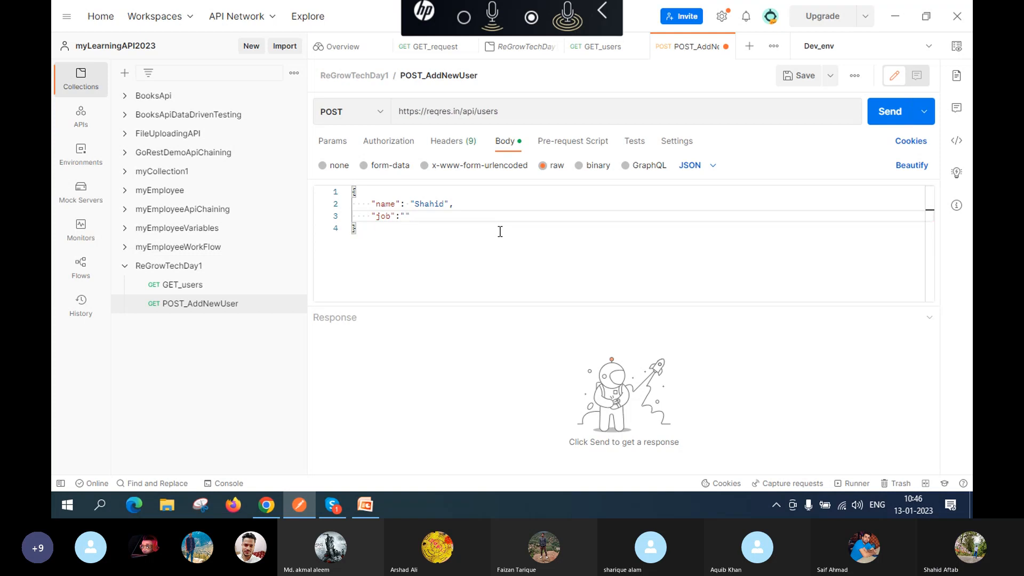
key(Left)
key(Down)
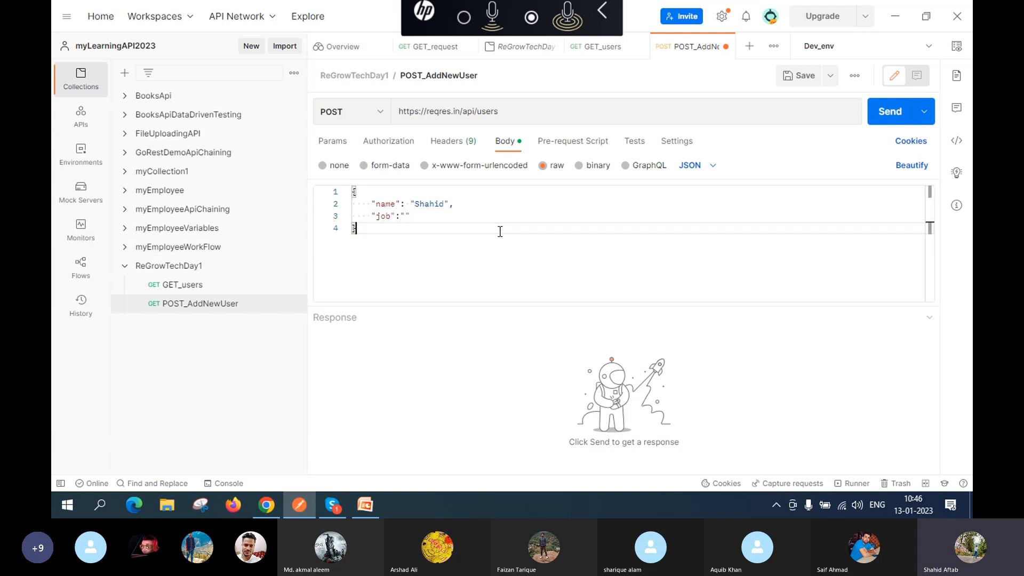
text(Automatic)
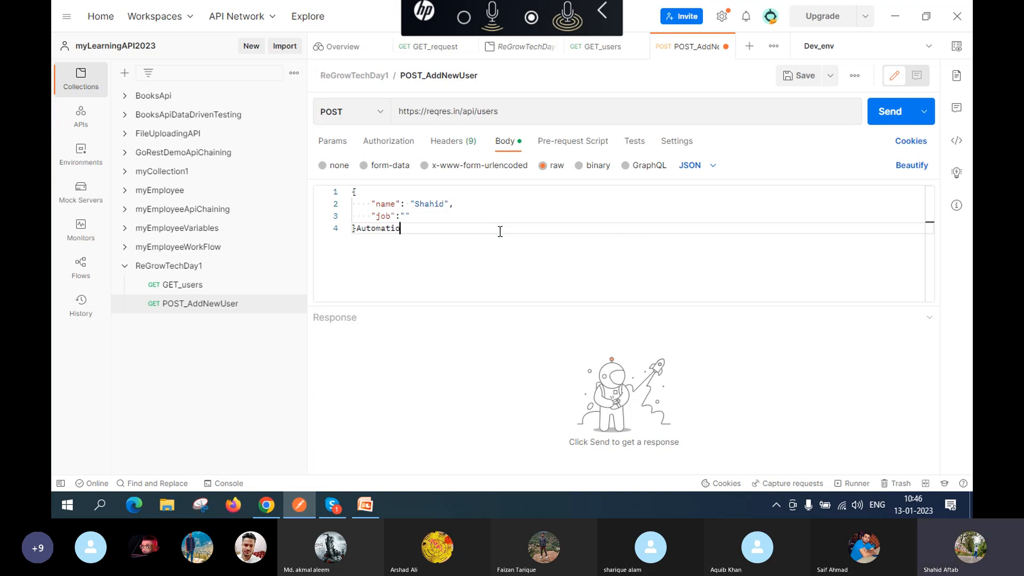
key(BackSpace)
text(on)
key(BackSpace)
key(BackSpace)
key(BackSpace)
key(BackSpace)
key(BackSpace)
key(BackSpace)
key(BackSpace)
key(BackSpace)
key(BackSpace)
key(BackSpace)
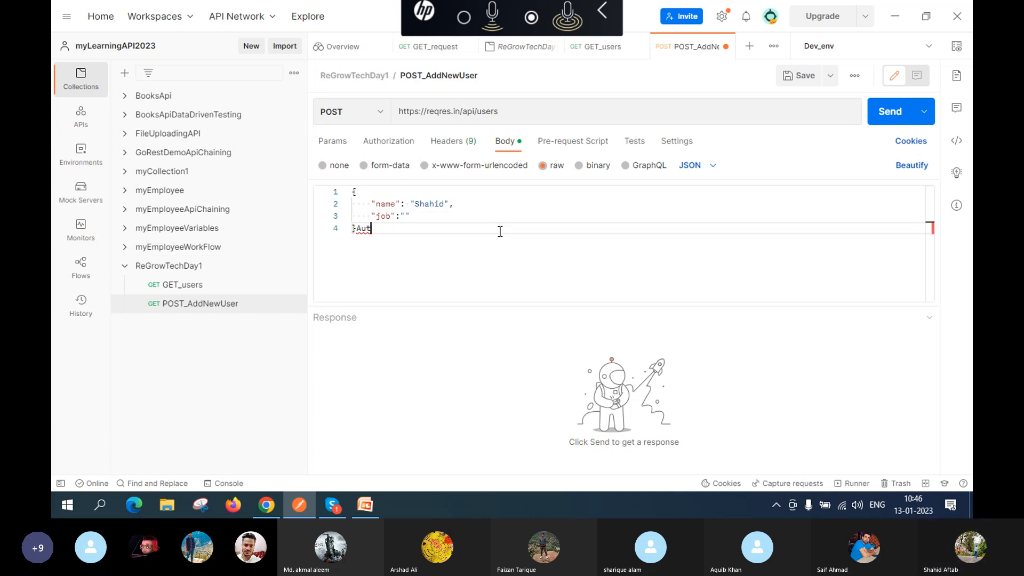
Step: Fill the job value with AutomationTesting and save the request
click(407, 216)
text(Automat)
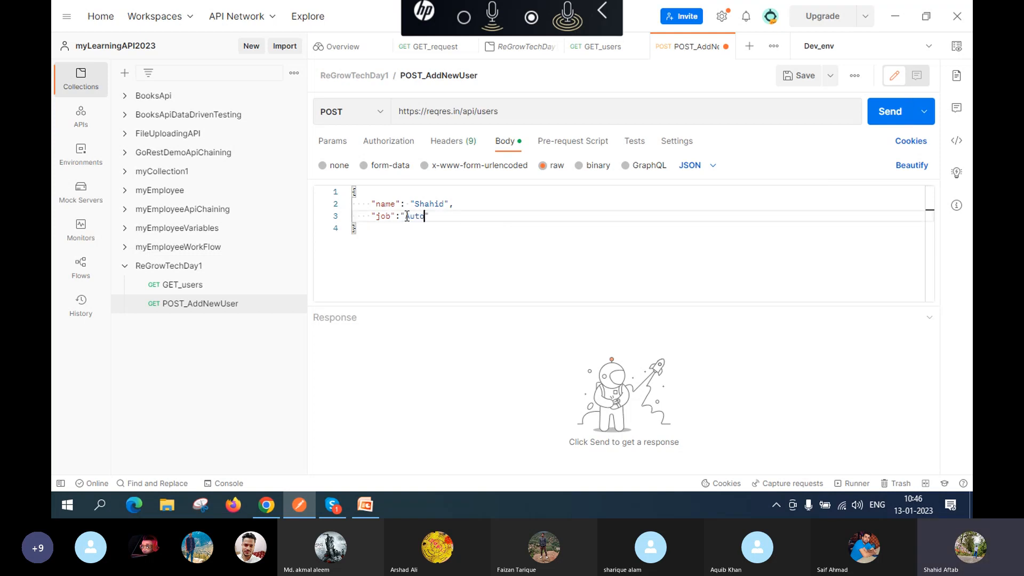
text(ionTe)
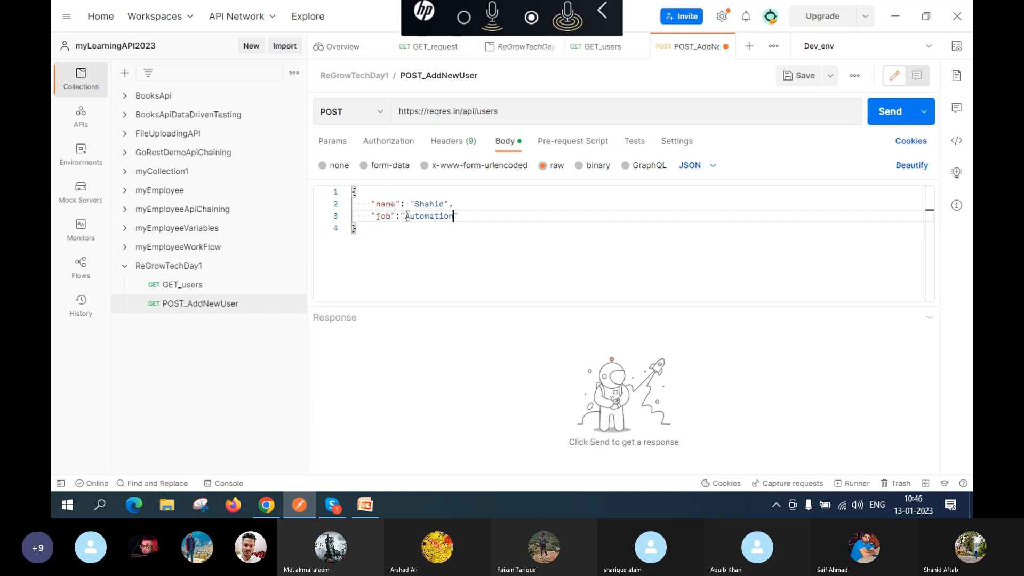
text(sting)
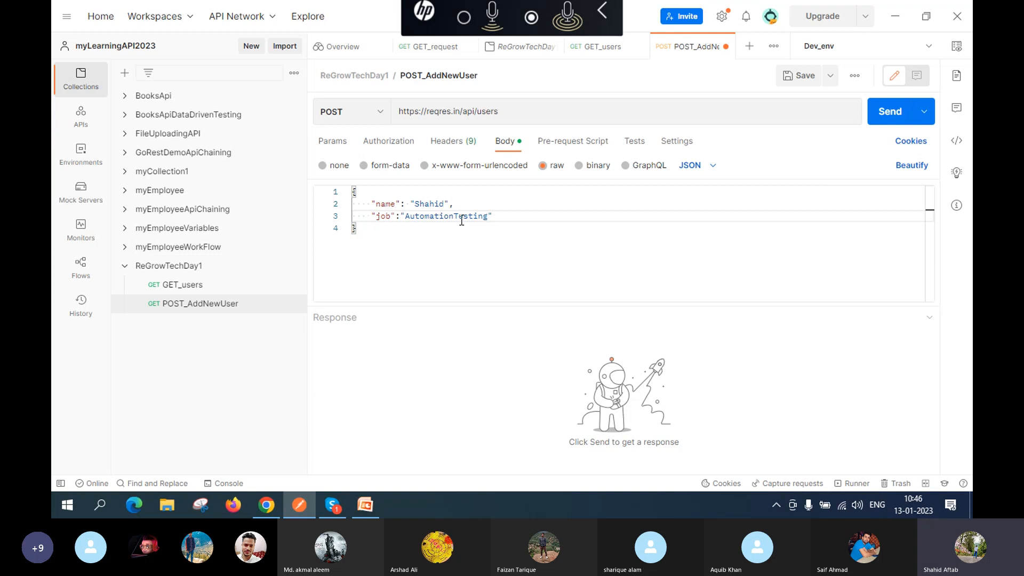
click(459, 256)
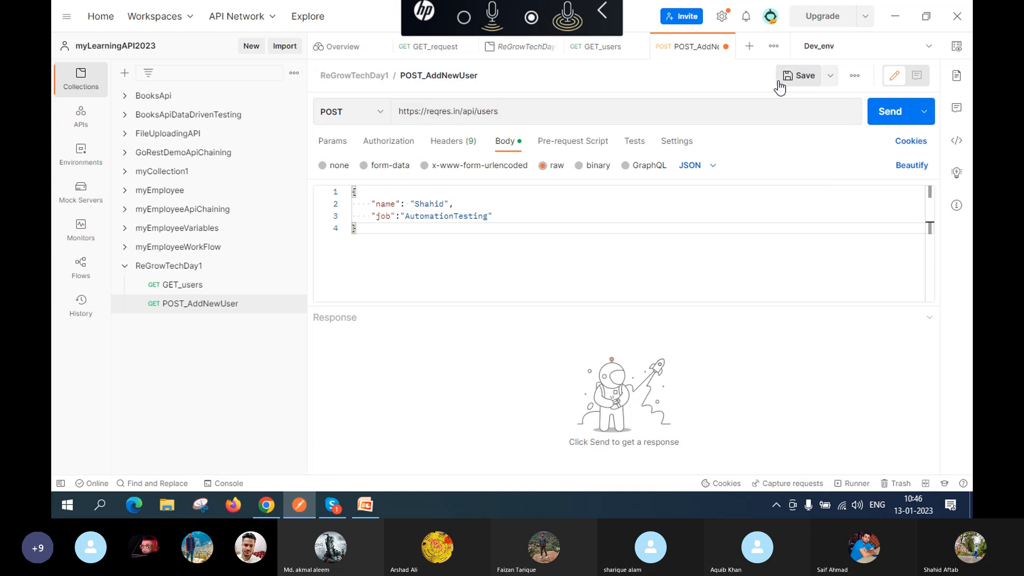
click(797, 79)
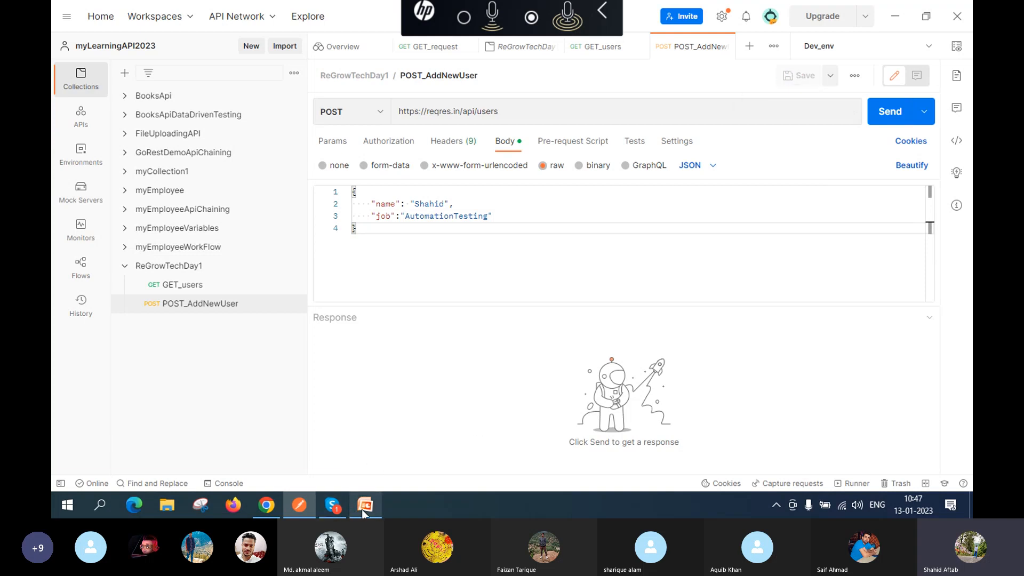
Step: In Chrome, review reqres.in's POST Create user example returning 201, then return to Postman
mouse_move(277, 503)
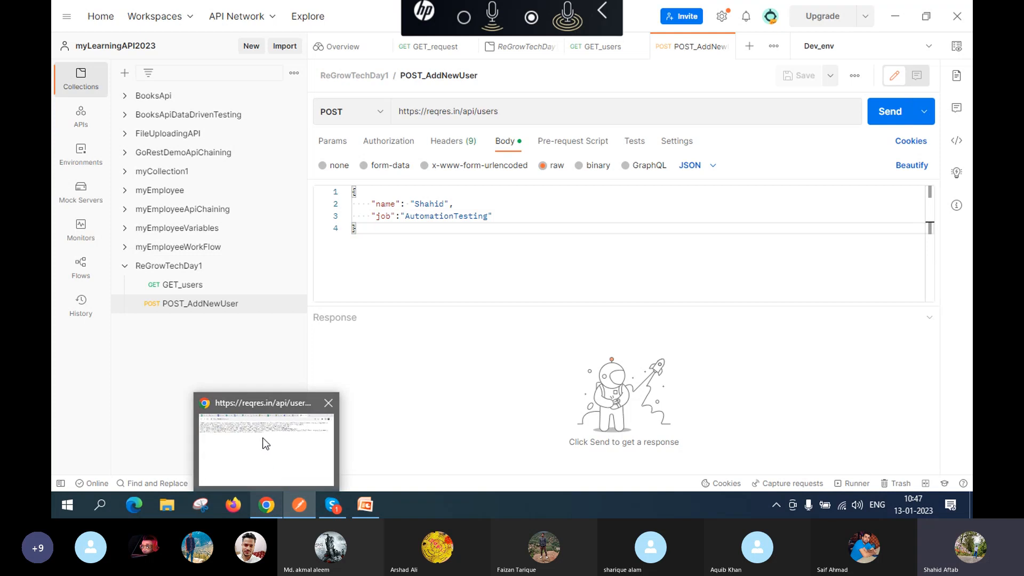
click(265, 440)
click(66, 36)
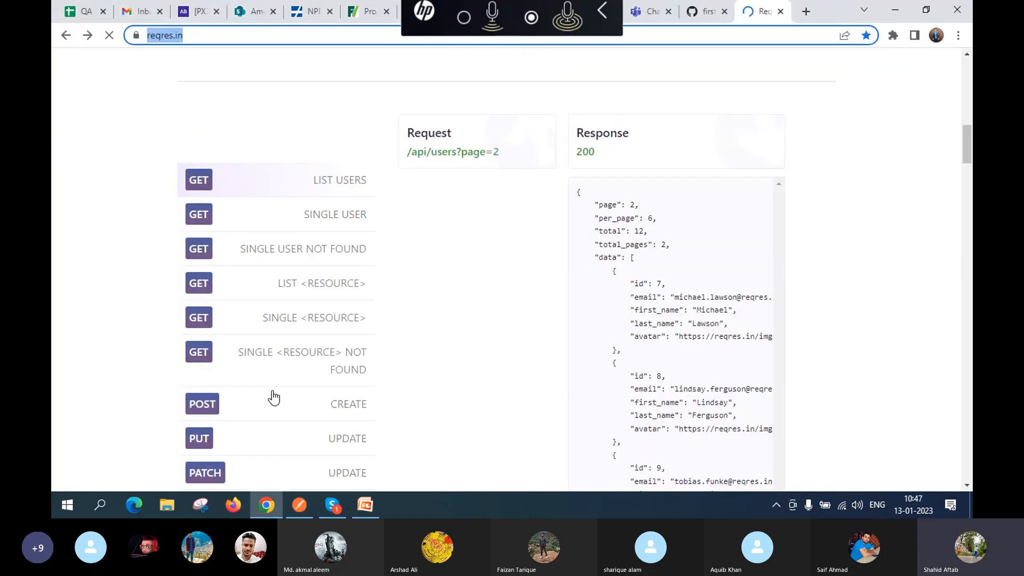
click(305, 404)
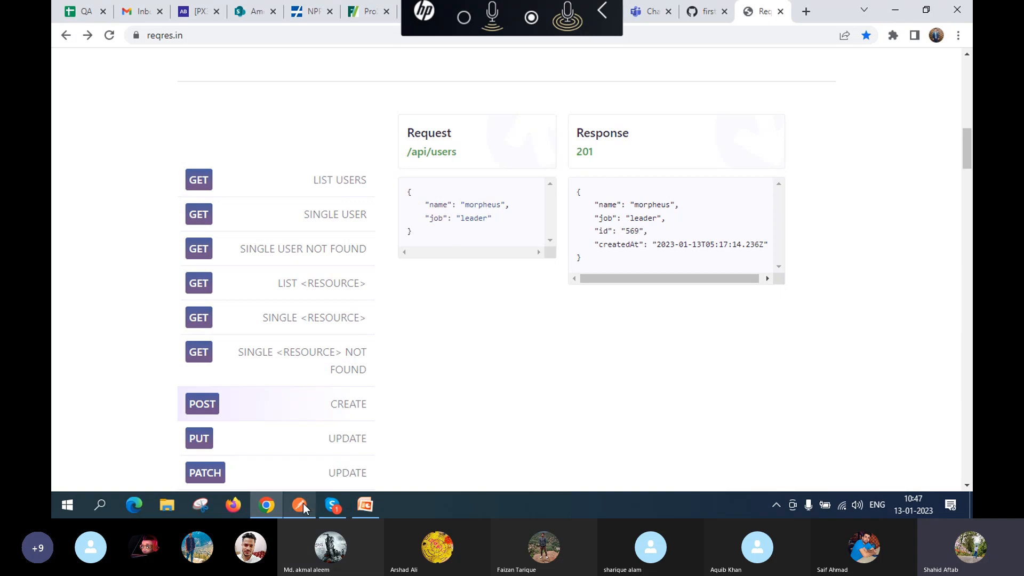
mouse_move(301, 514)
click(299, 451)
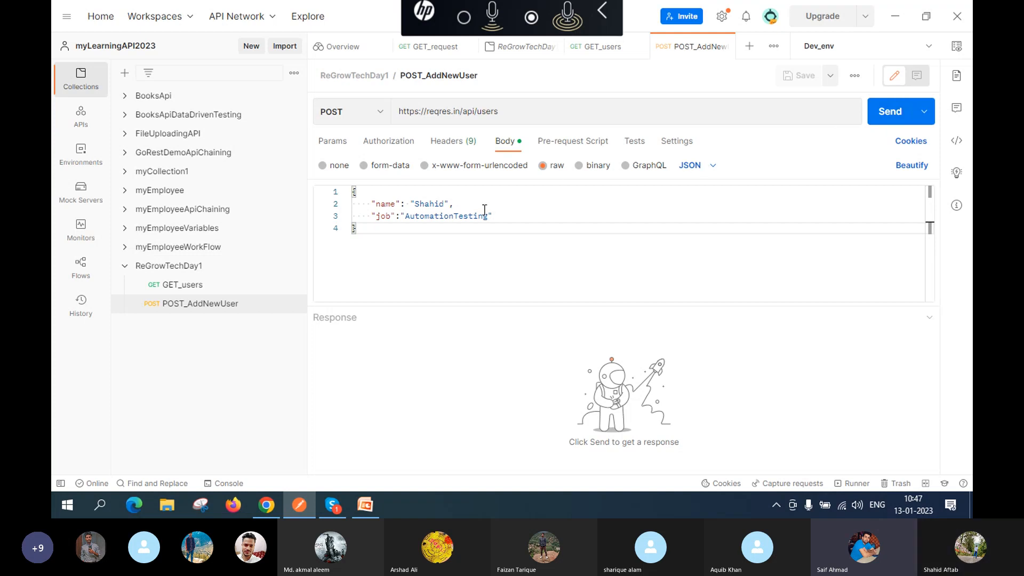
Step: Insert the missing double quote before AutomationTesting so the body is valid JSON, and save
click(403, 215)
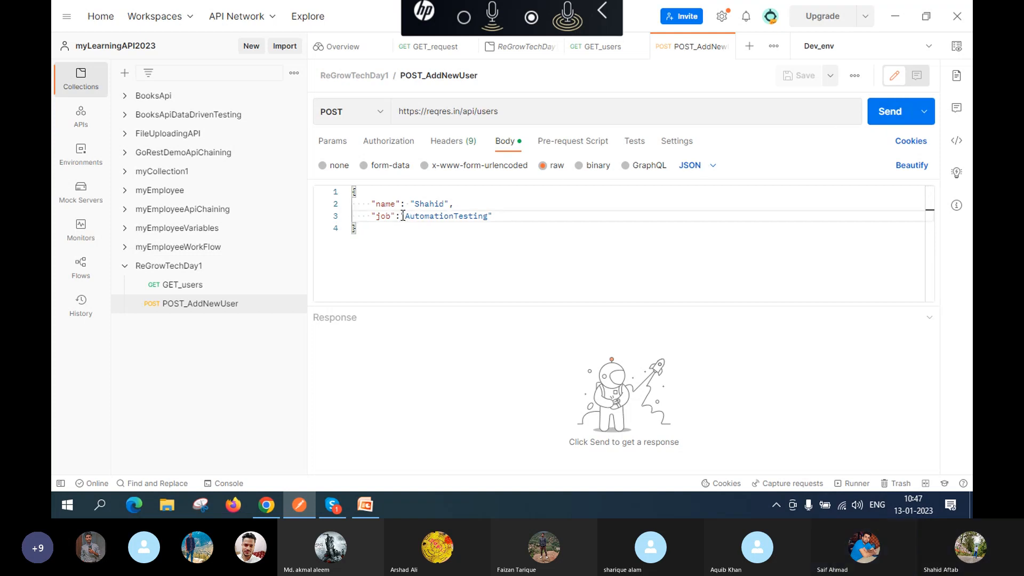
text(")
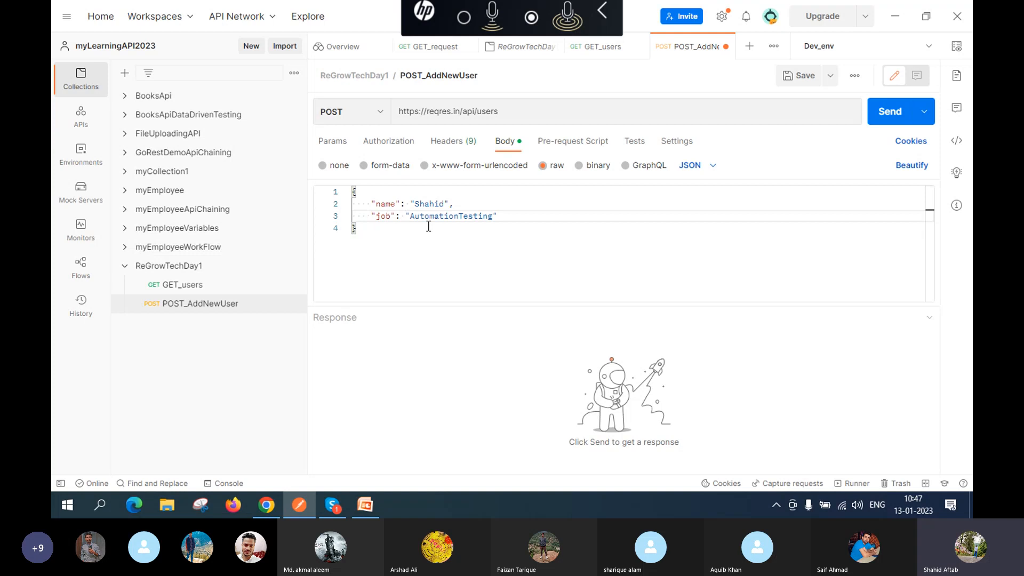
click(803, 76)
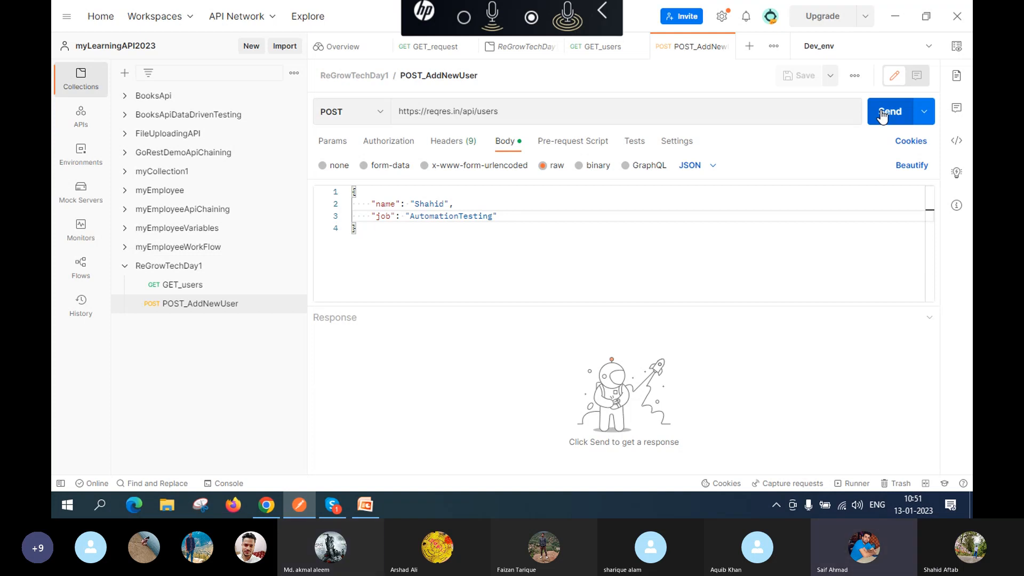
Step: Bring the Skype class call forward, mute the microphone, and return to Postman
mouse_move(341, 511)
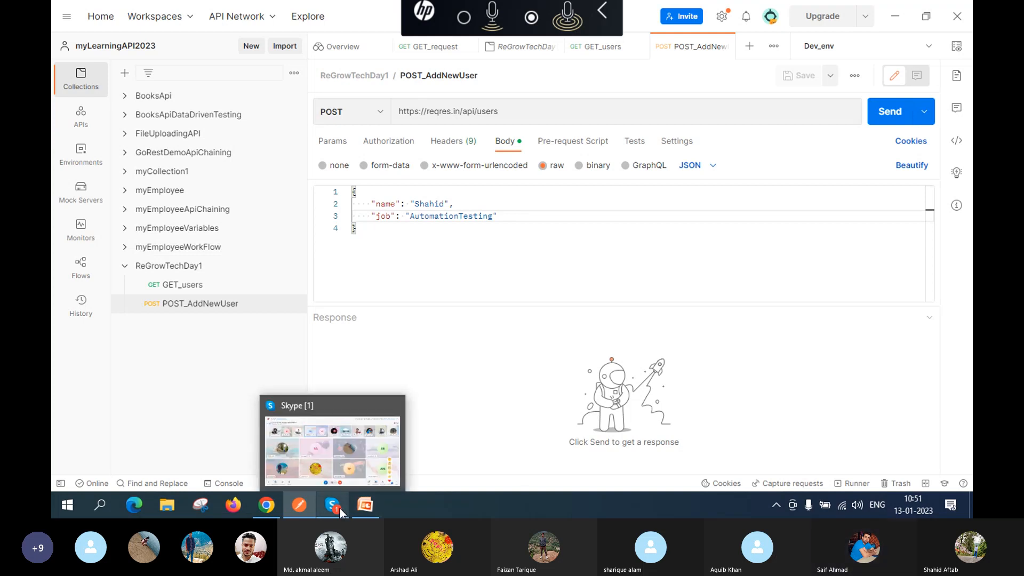
click(338, 464)
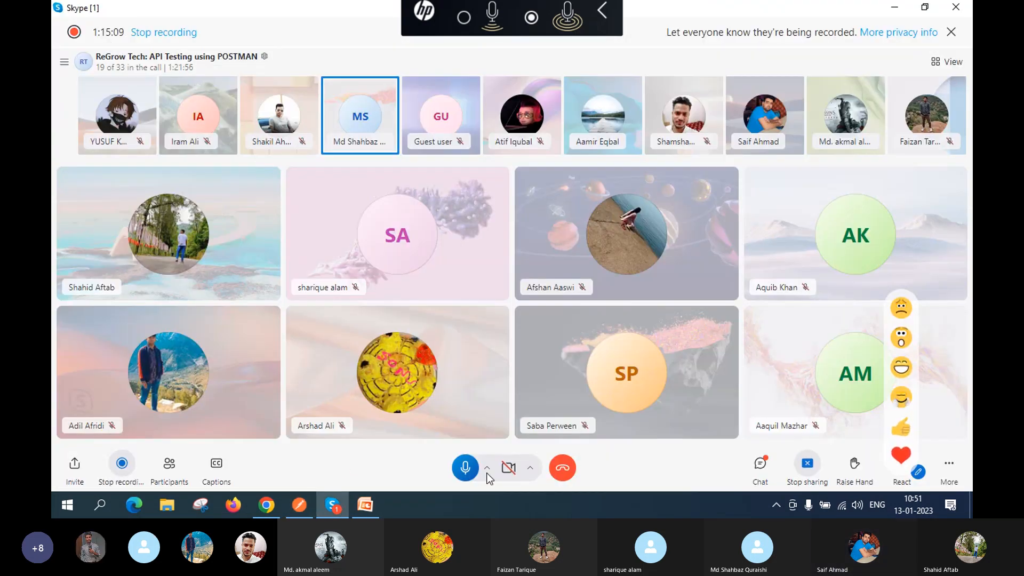
click(466, 469)
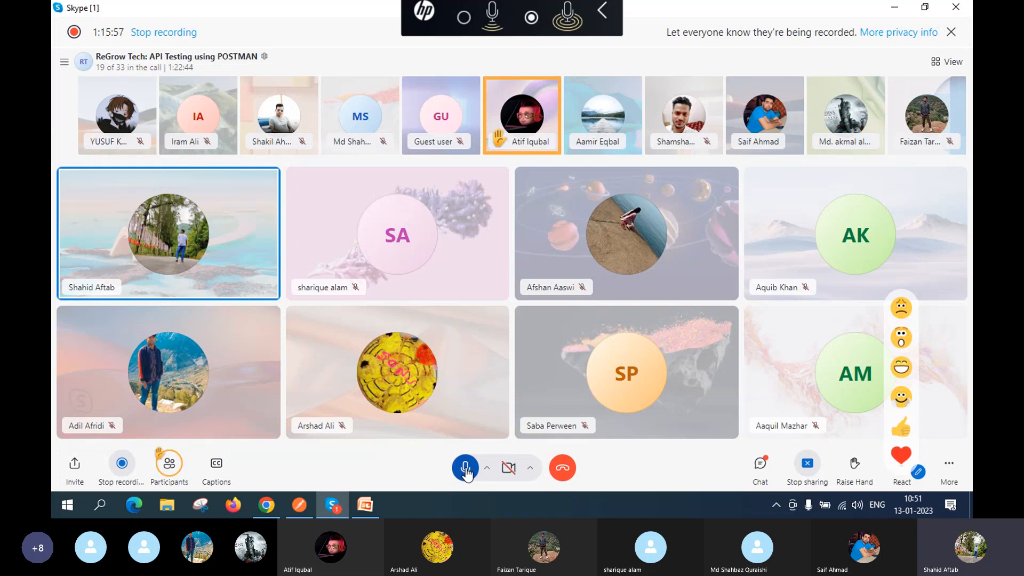
mouse_move(289, 508)
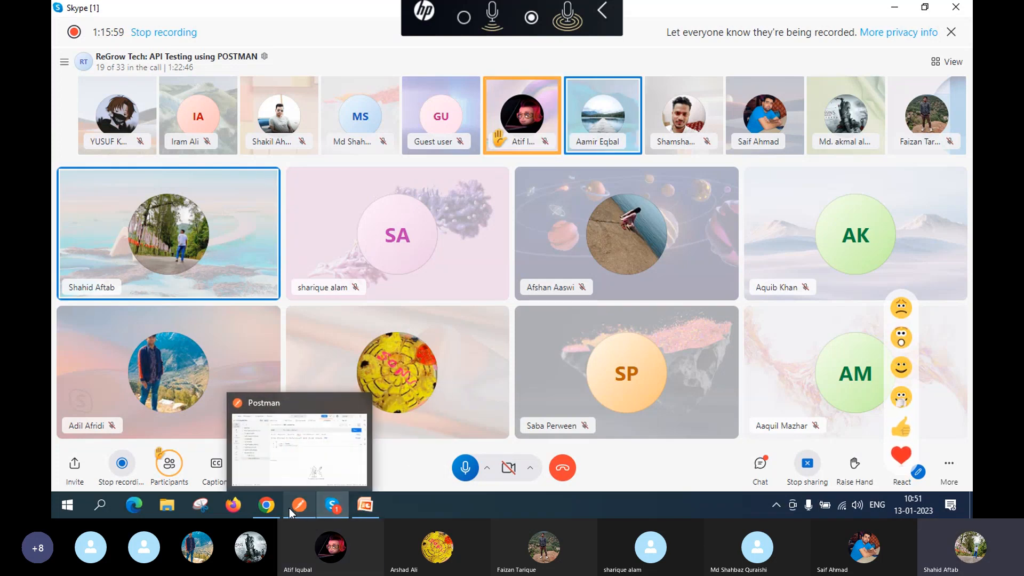
click(290, 463)
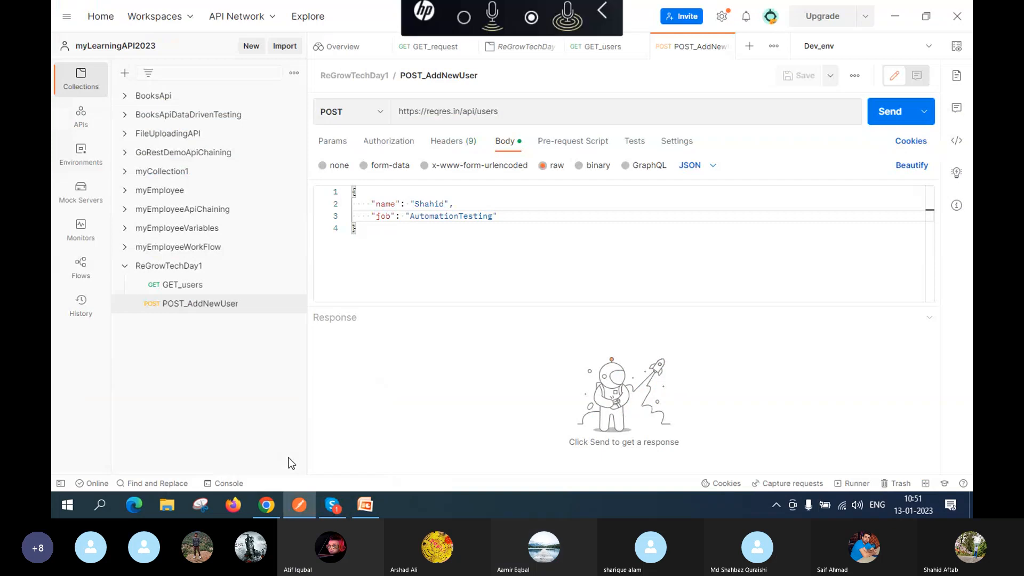
Step: Send the POST_AddNewUser request, getting 201 Created with an id and createdAt
click(881, 115)
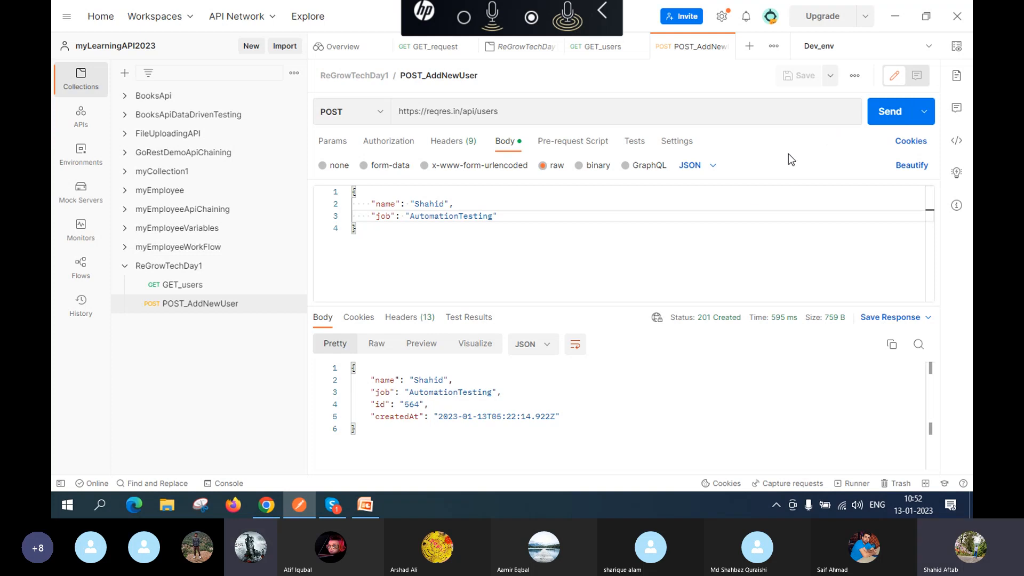
mouse_move(683, 322)
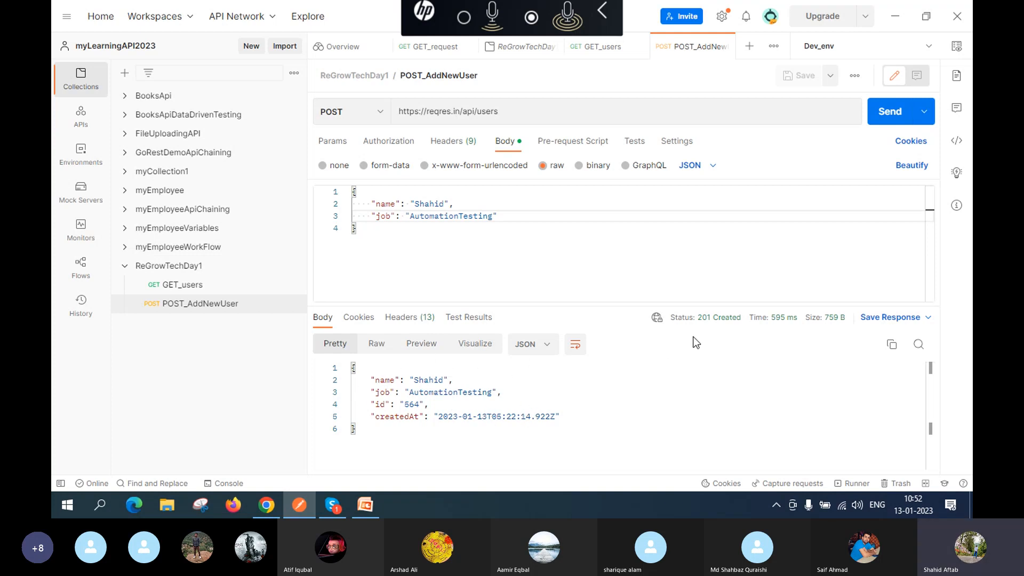
Step: Append a surname to the name value and trim the job value down to Testing
mouse_move(705, 320)
double_click(445, 203)
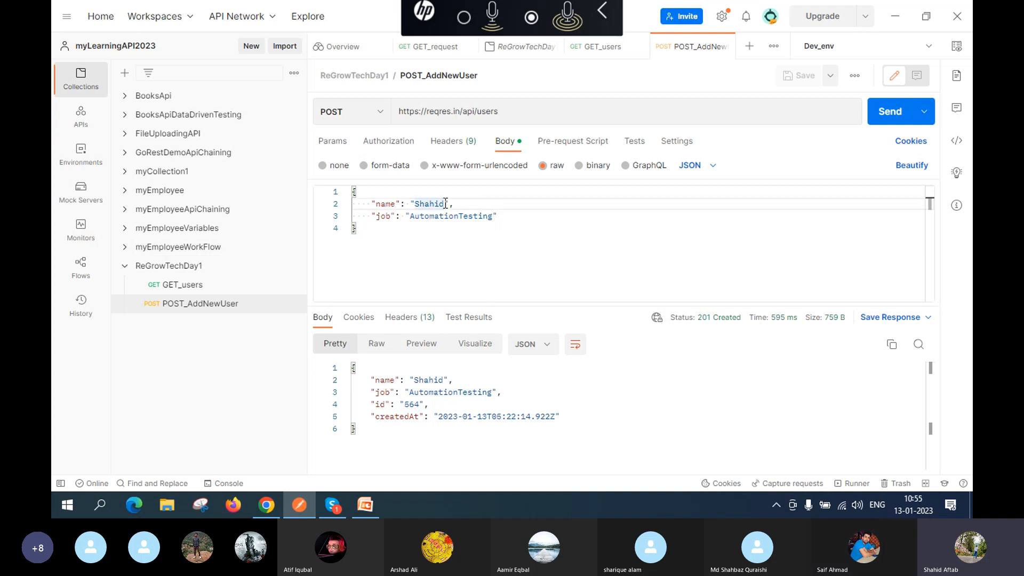
click(445, 204)
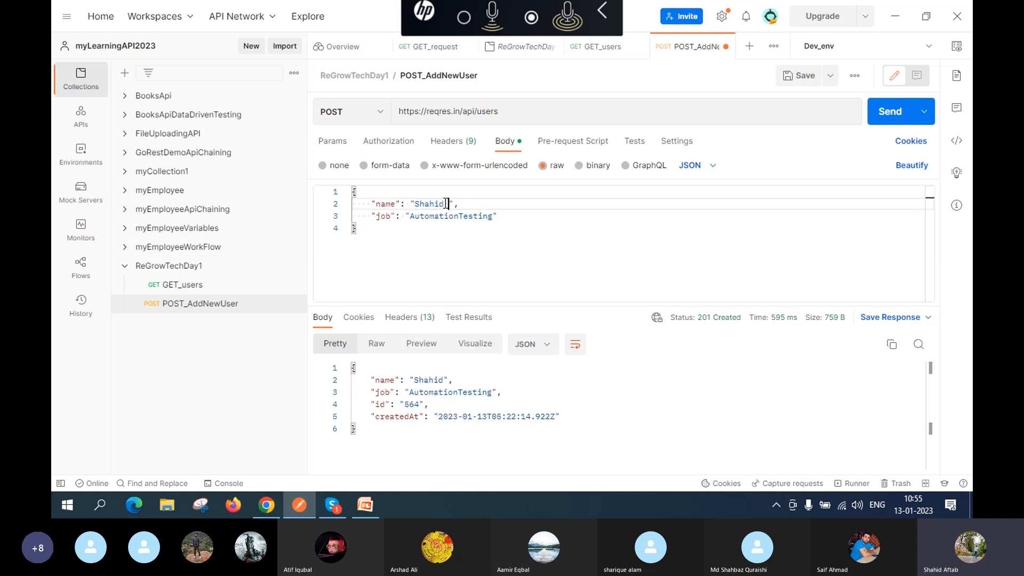
click(460, 216)
key(BackSpace)
key(BackSpace)
key(BackSpace)
key(BackSpace)
key(BackSpace)
key(BackSpace)
key(BackSpace)
key(BackSpace)
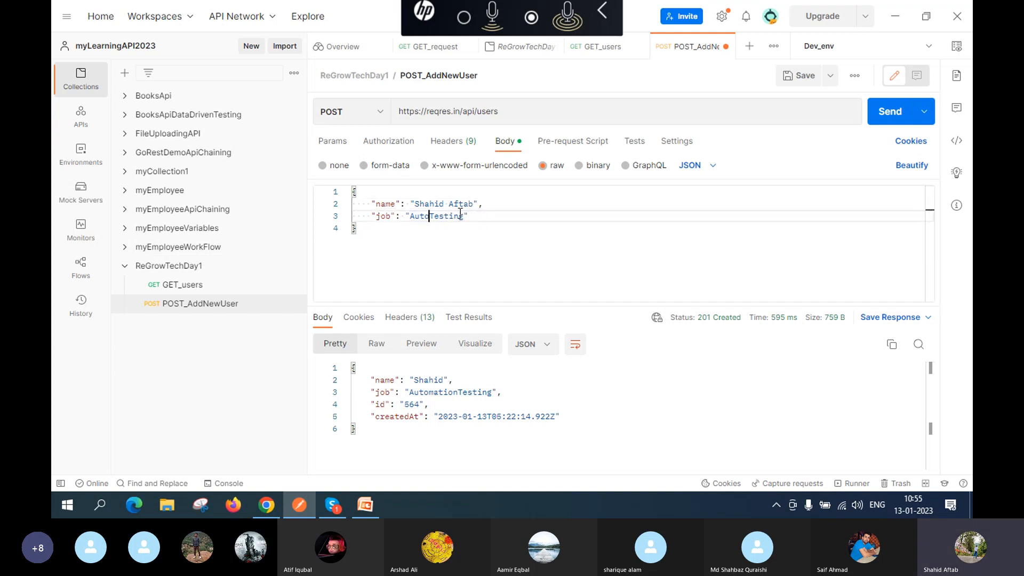
key(BackSpace)
key(BackSpace)
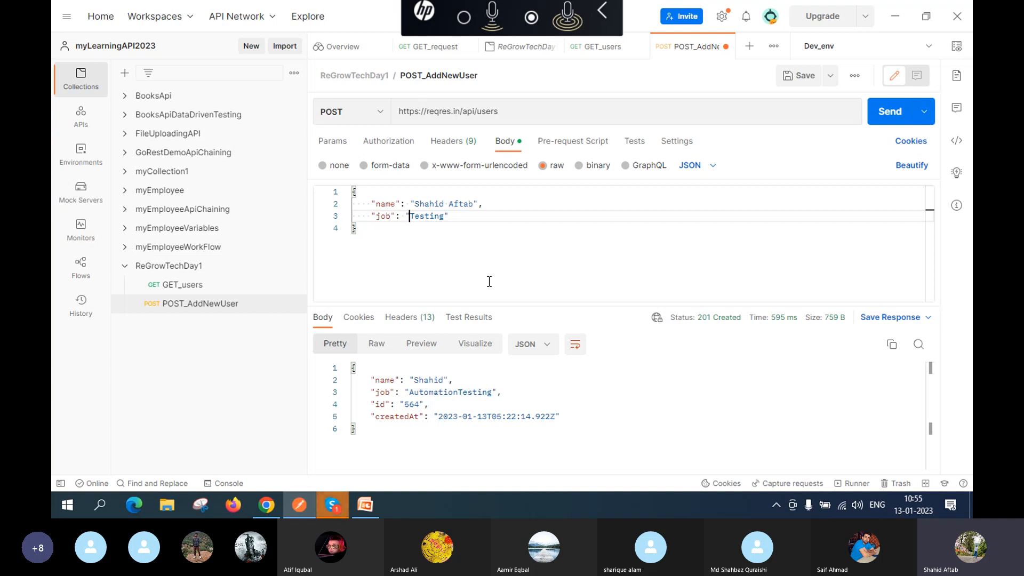
Step: Delete the first name so only the surname remains, and save the request
click(448, 203)
key(BackSpace)
key(BackSpace)
key(BackSpace)
key(BackSpace)
key(BackSpace)
key(BackSpace)
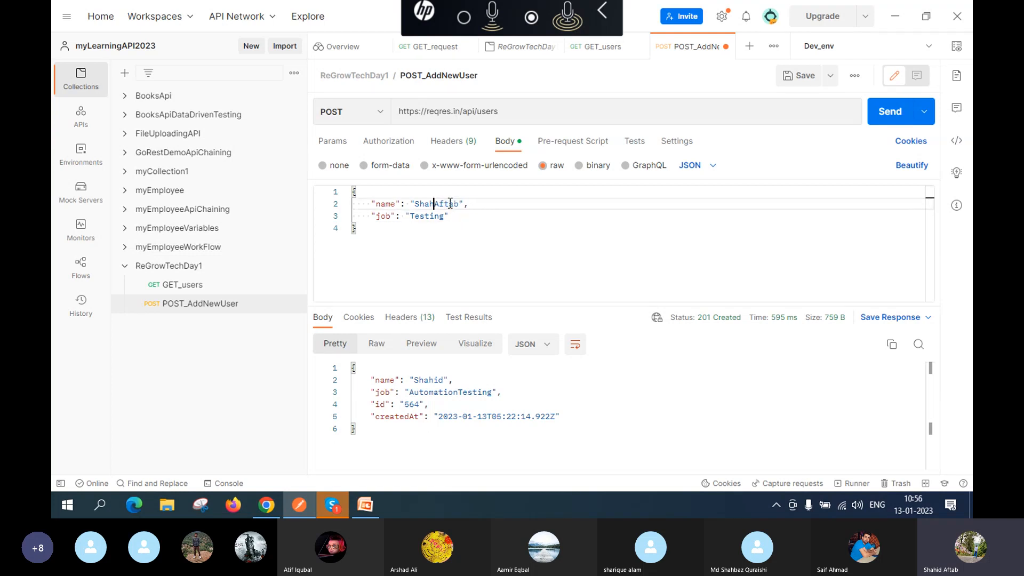
key(BackSpace)
click(803, 78)
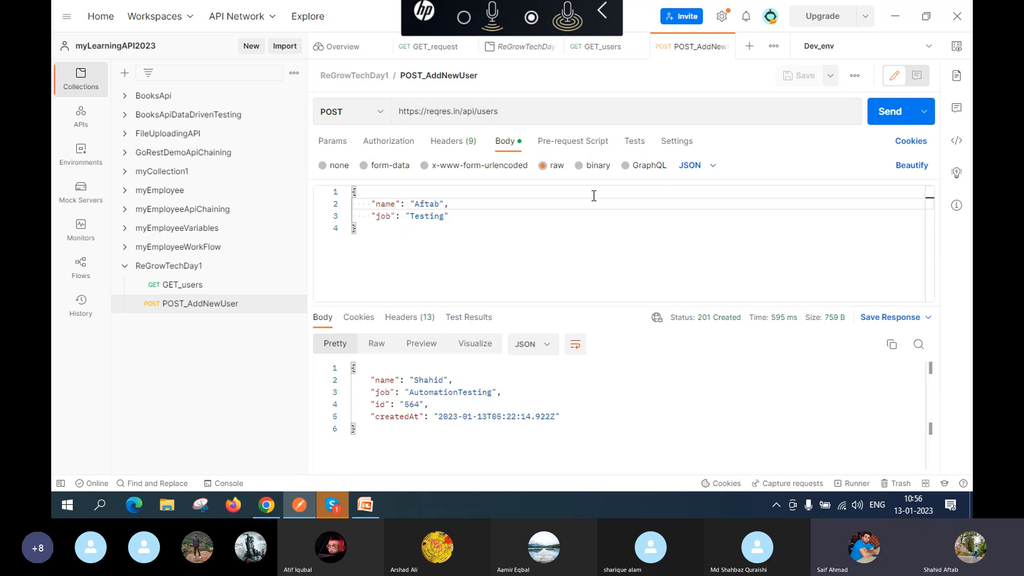
Step: Resend POST_AddNewUser and confirm 201 Created with id 27 and a new createdAt
click(881, 123)
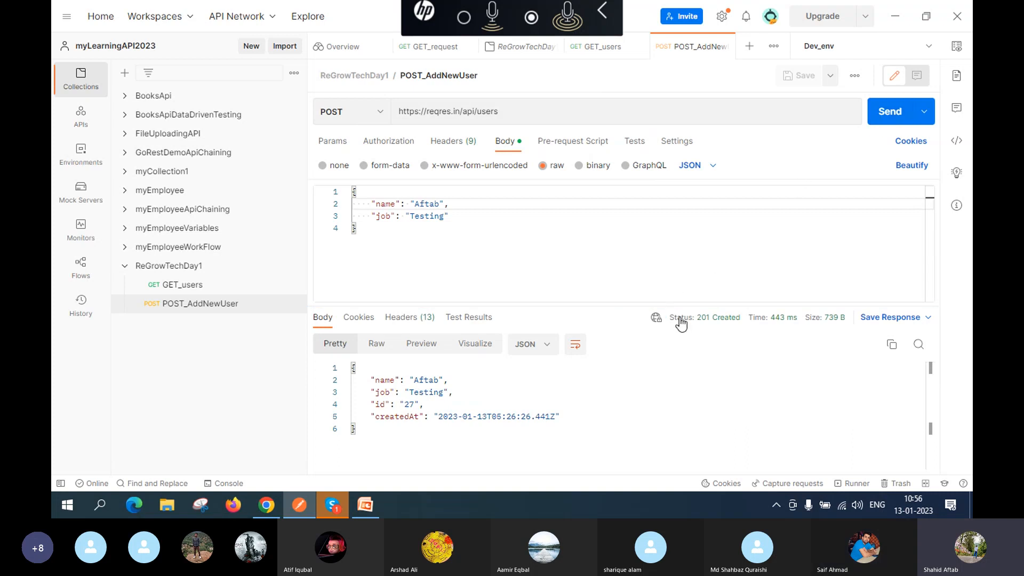
mouse_move(681, 323)
Step: Bring the Skype call 'ReGrow Tech: API Testing using POSTMAN' in front of Postman
mouse_move(265, 510)
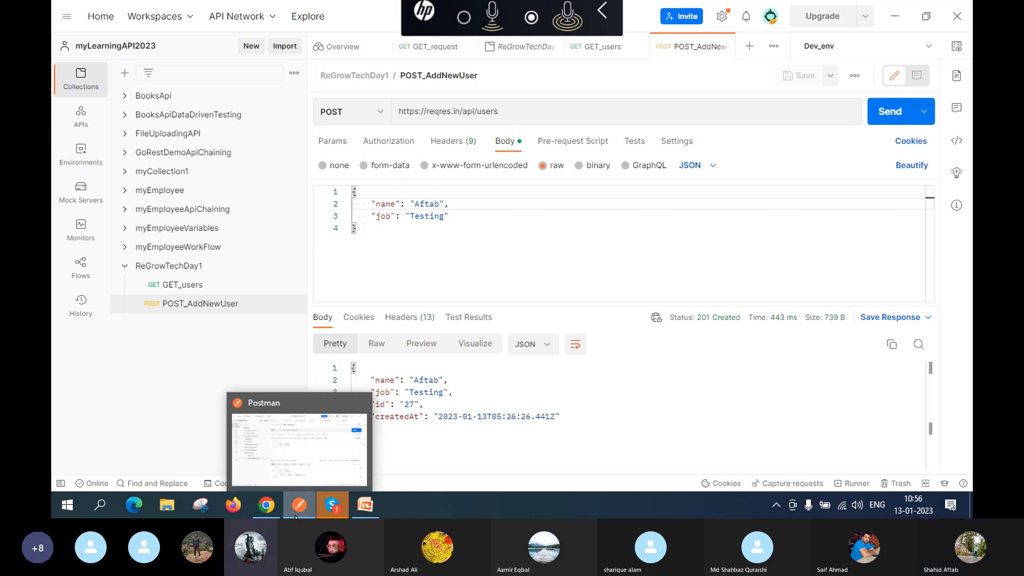
mouse_move(319, 506)
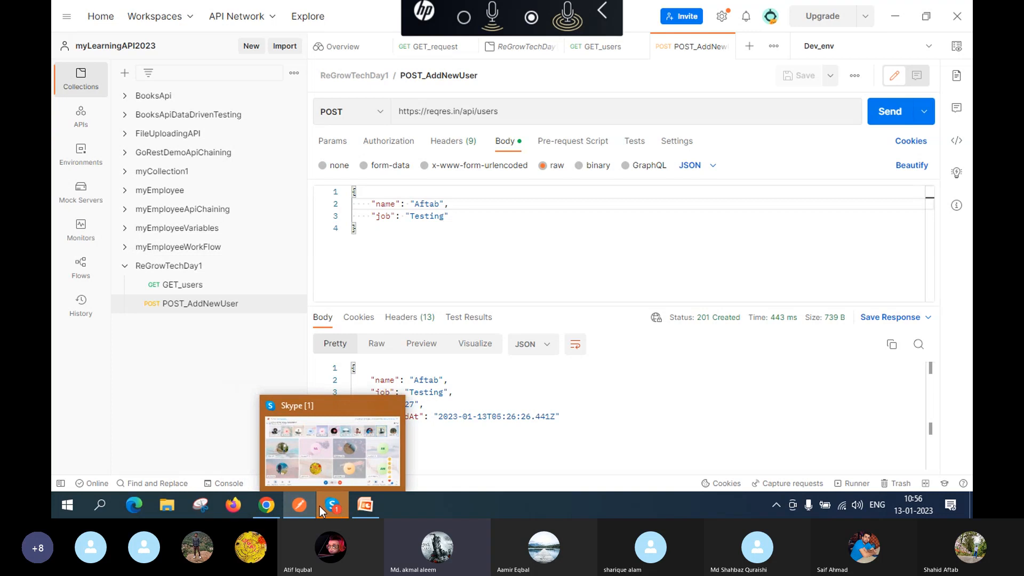
click(315, 450)
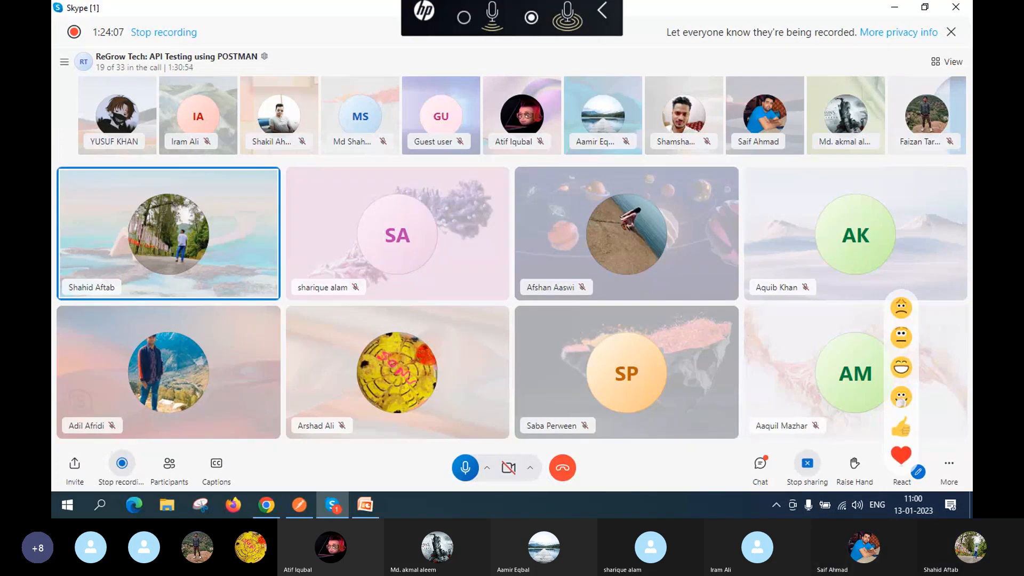
mouse_move(371, 503)
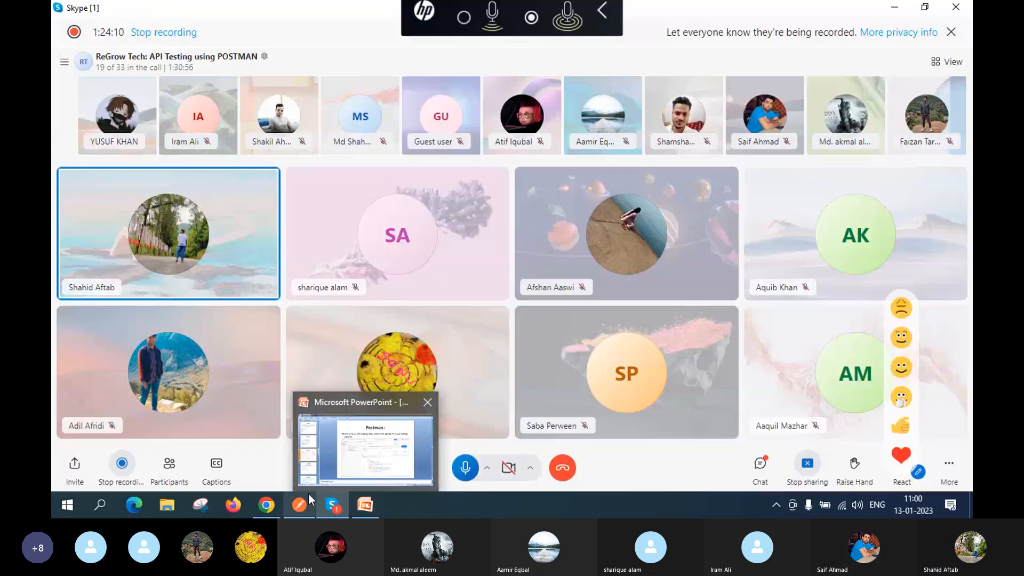
mouse_move(302, 498)
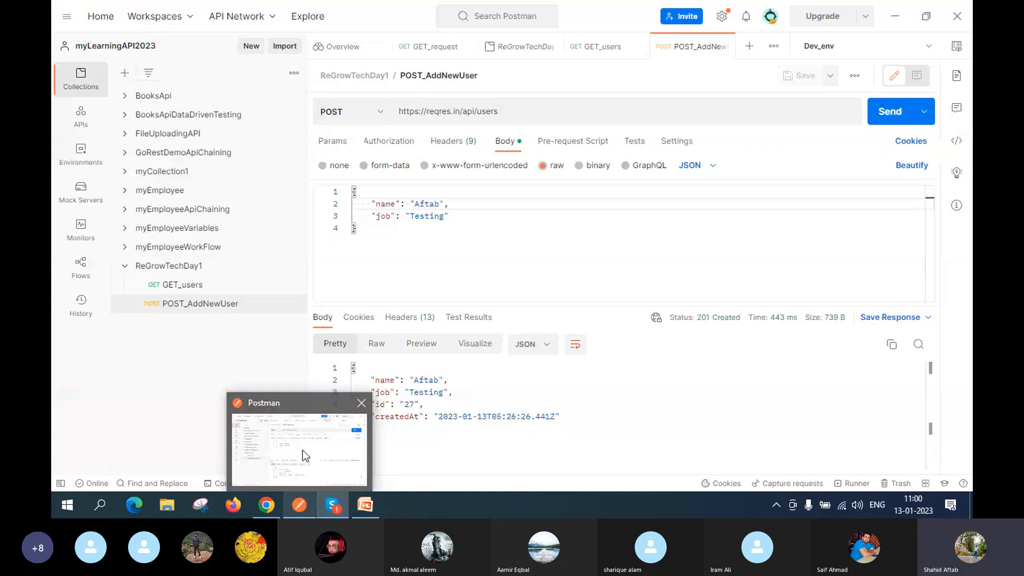
Step: Add a new request to the ReGrowTechDay1 collection and name it PUT_updateUser
click(302, 451)
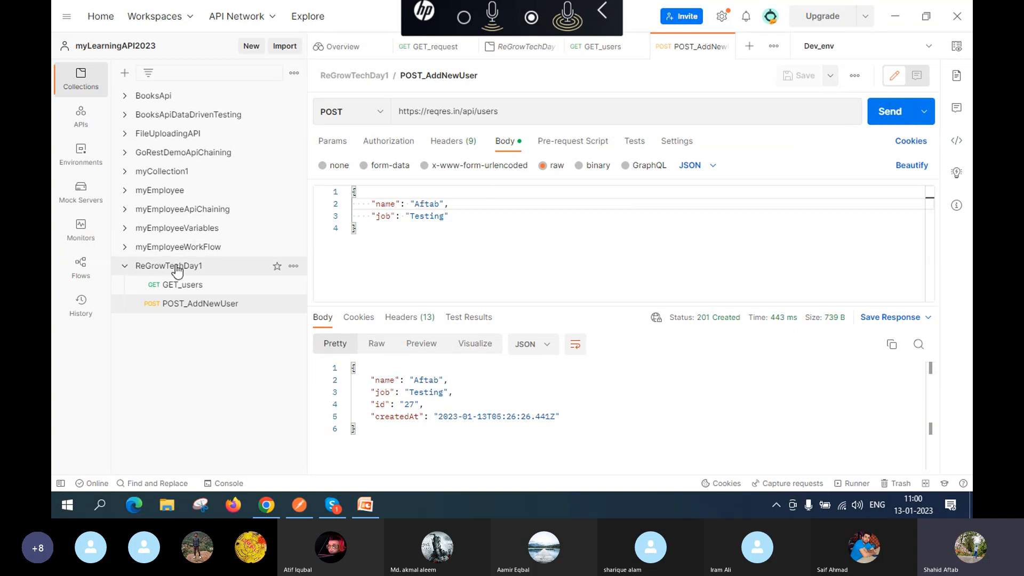
click(294, 266)
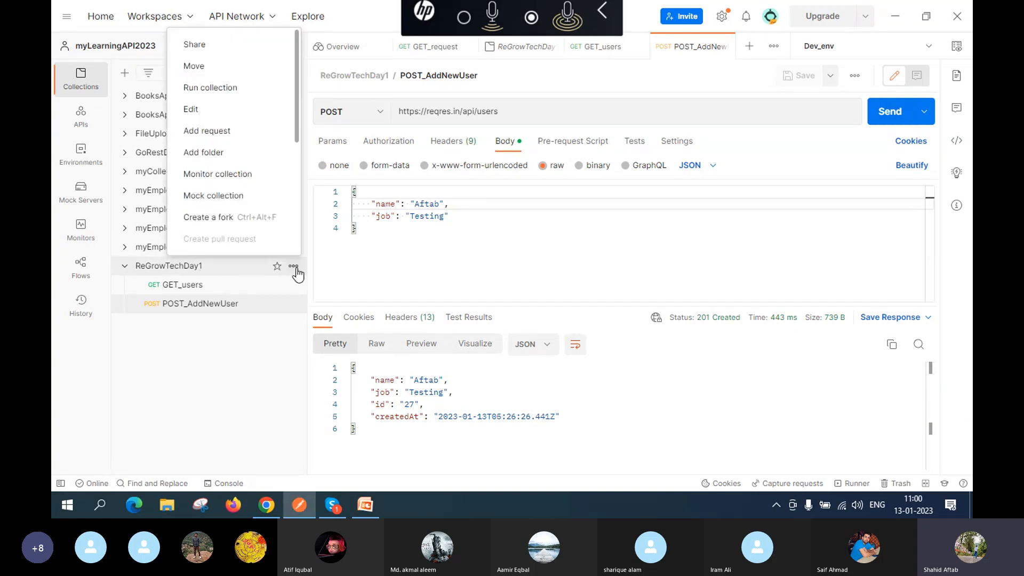
click(245, 136)
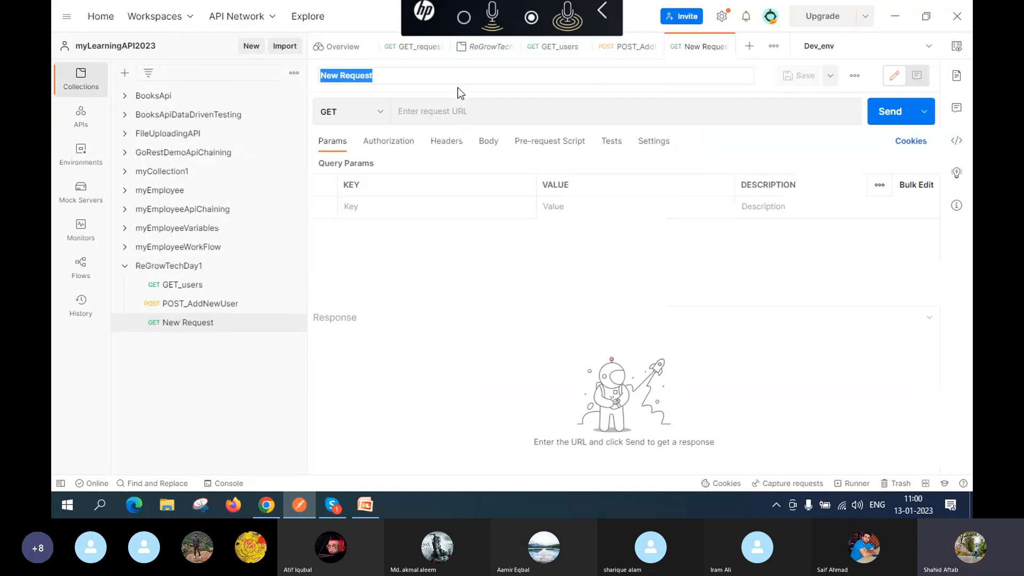
click(434, 77)
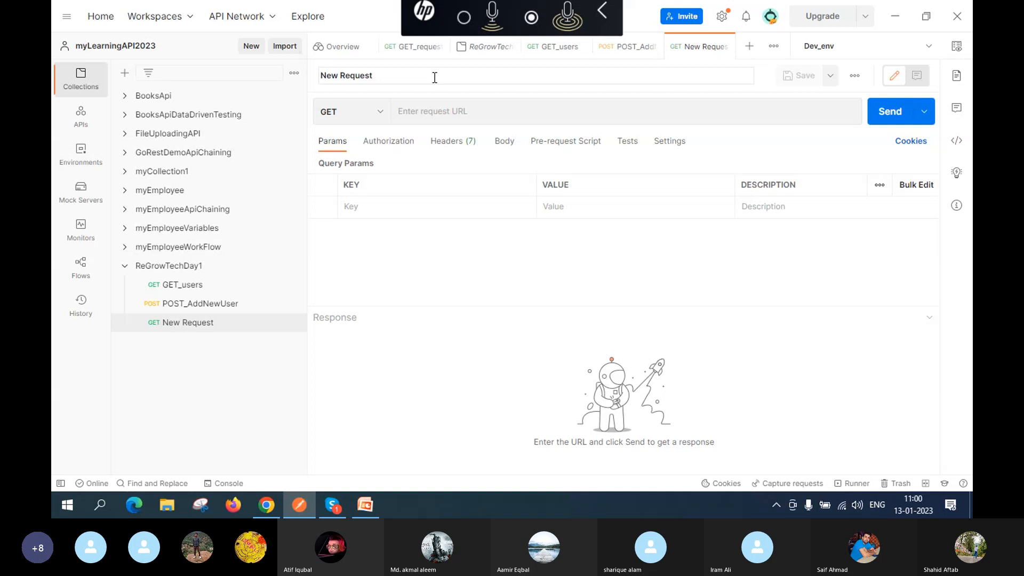
key(ctrl+a)
text(PUT)
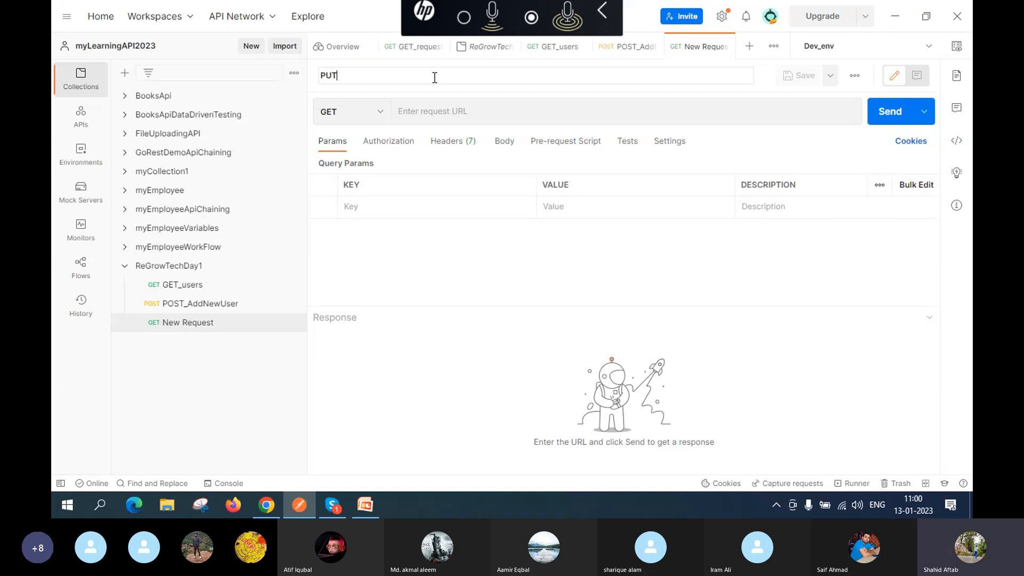
text(_up)
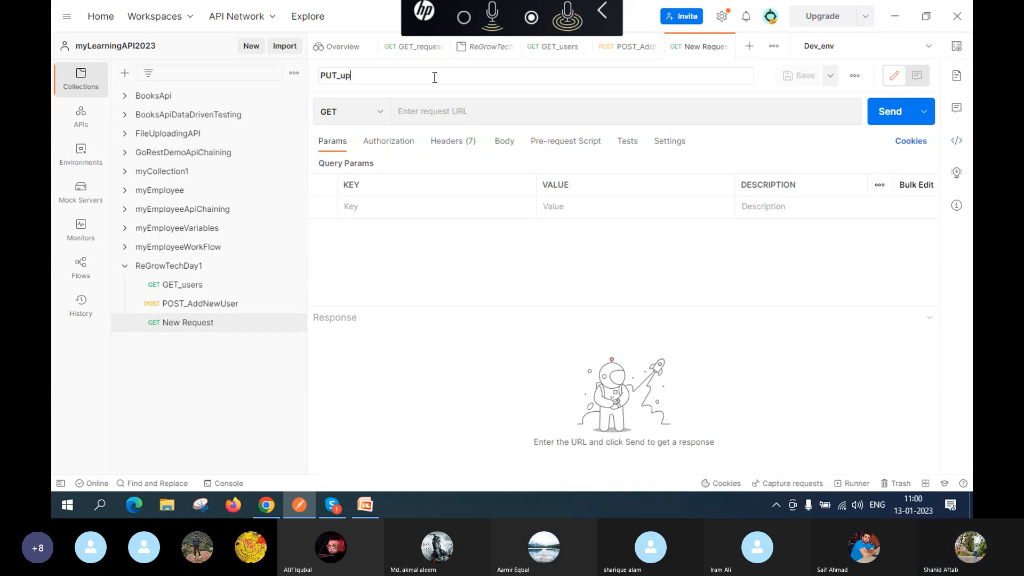
text(dateUs)
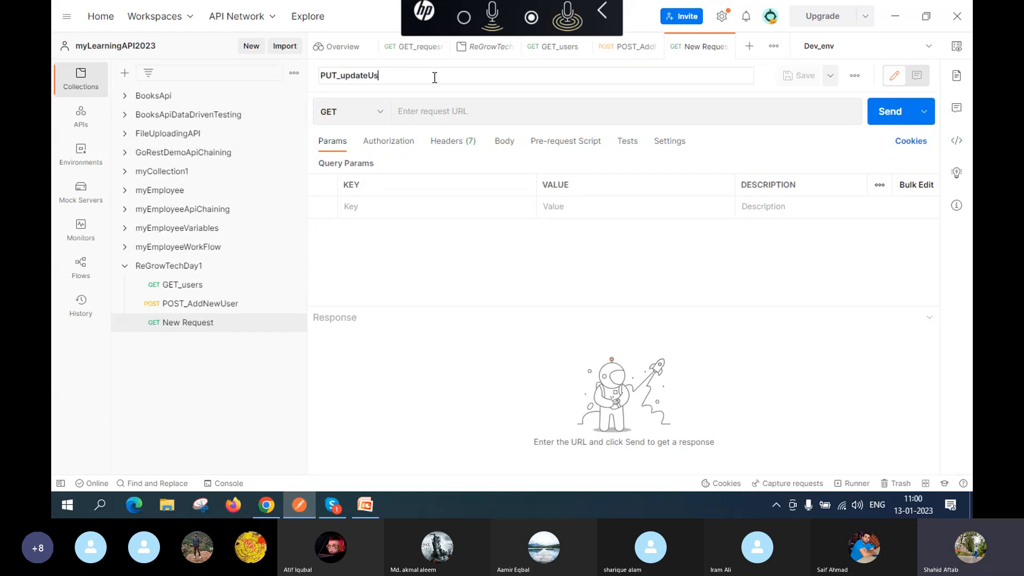
text(er)
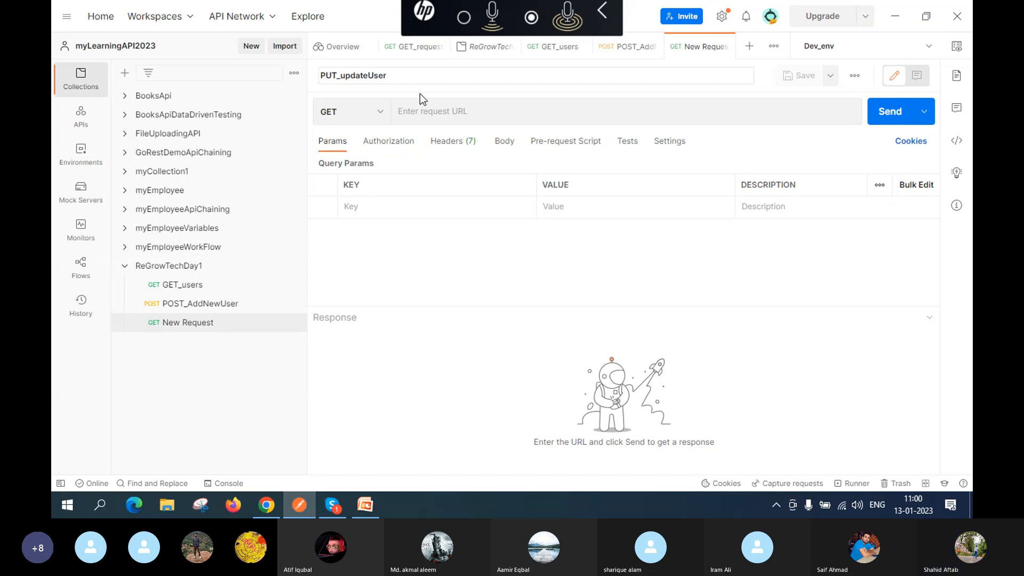
Step: Set the PUT_updateUser request's method to PUT
click(381, 115)
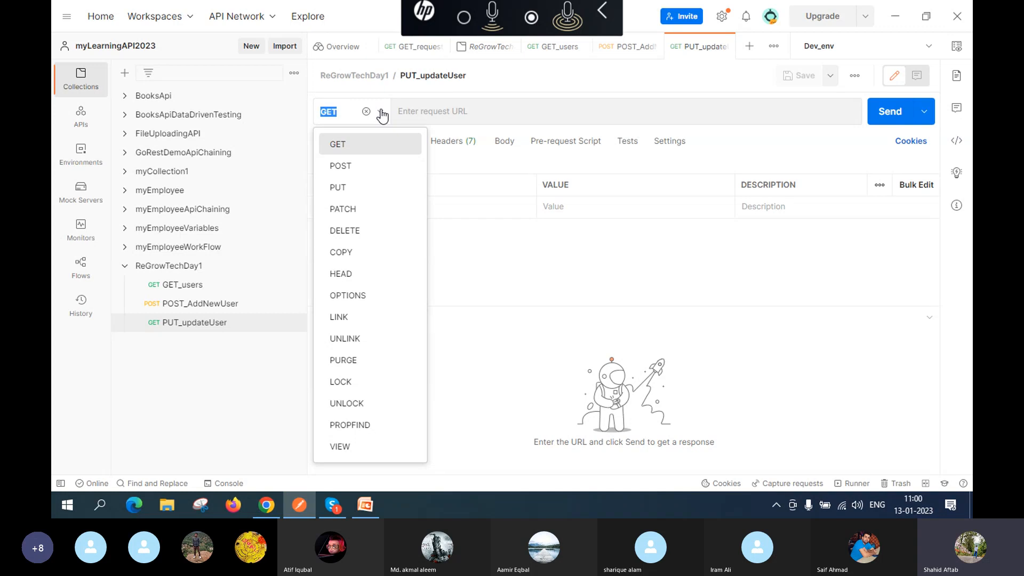
click(379, 187)
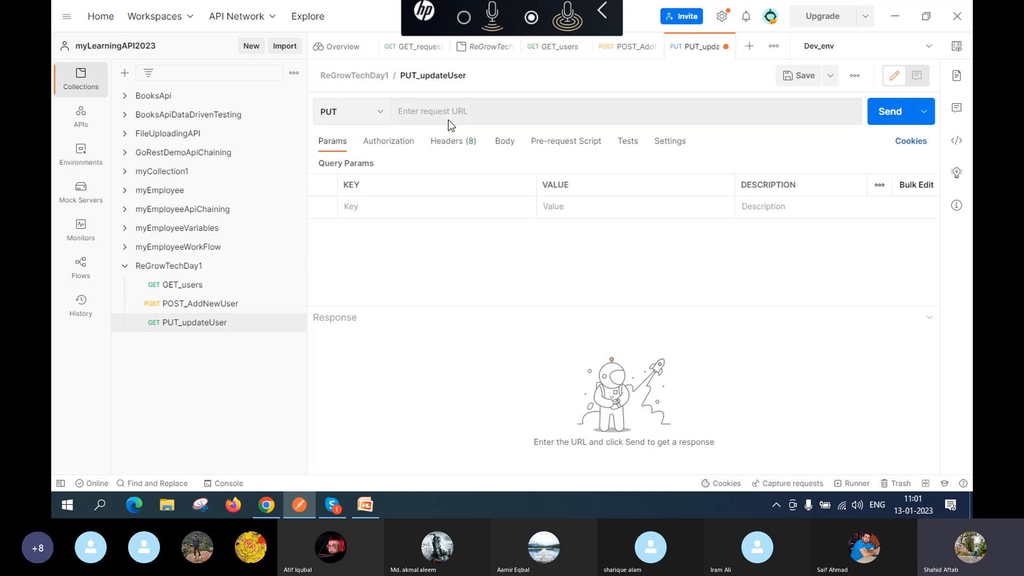
Step: Look up the PUT update example on the reqres.in page in Chrome
click(267, 505)
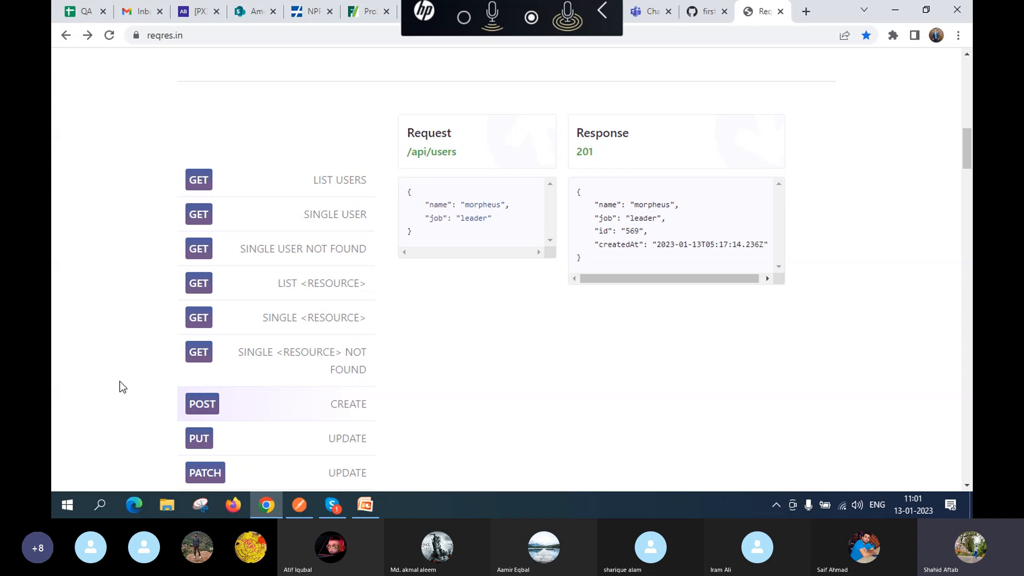
scroll(99, 349, down, 3)
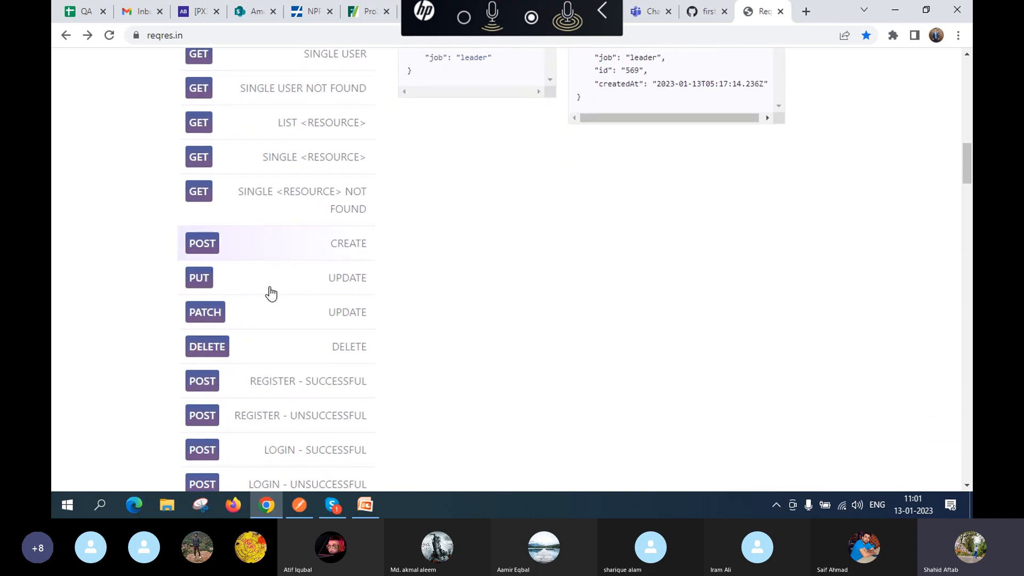
click(294, 280)
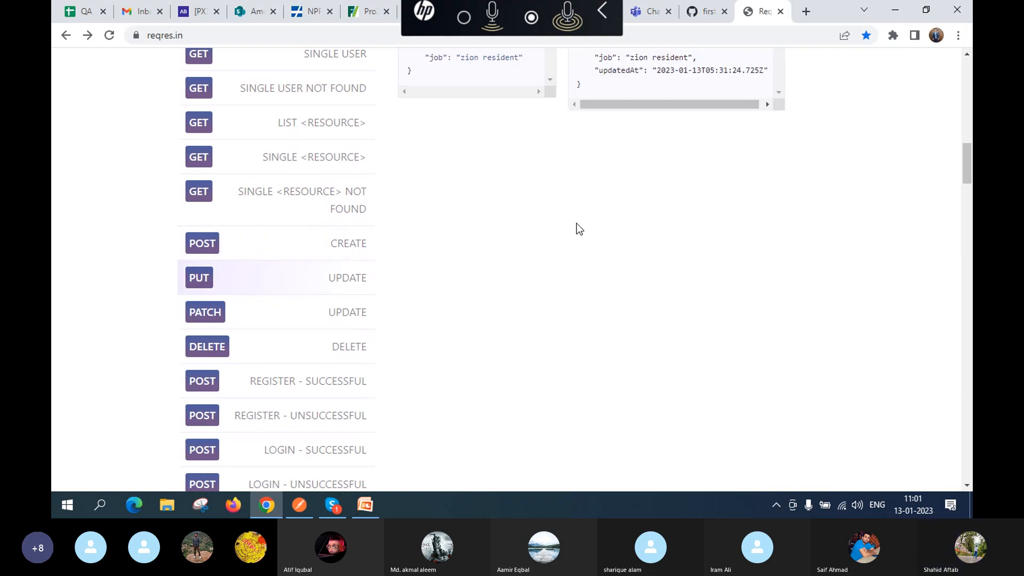
scroll(578, 227, up, 2)
scroll(584, 229, up, 2)
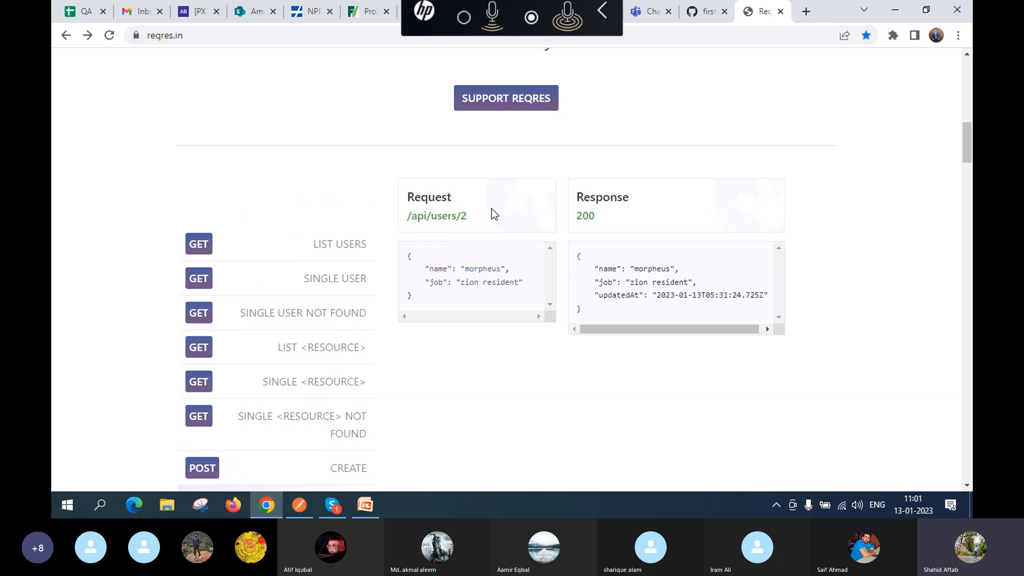
Step: Open the single-user /api/users/2 JSON and select its full https address
click(440, 219)
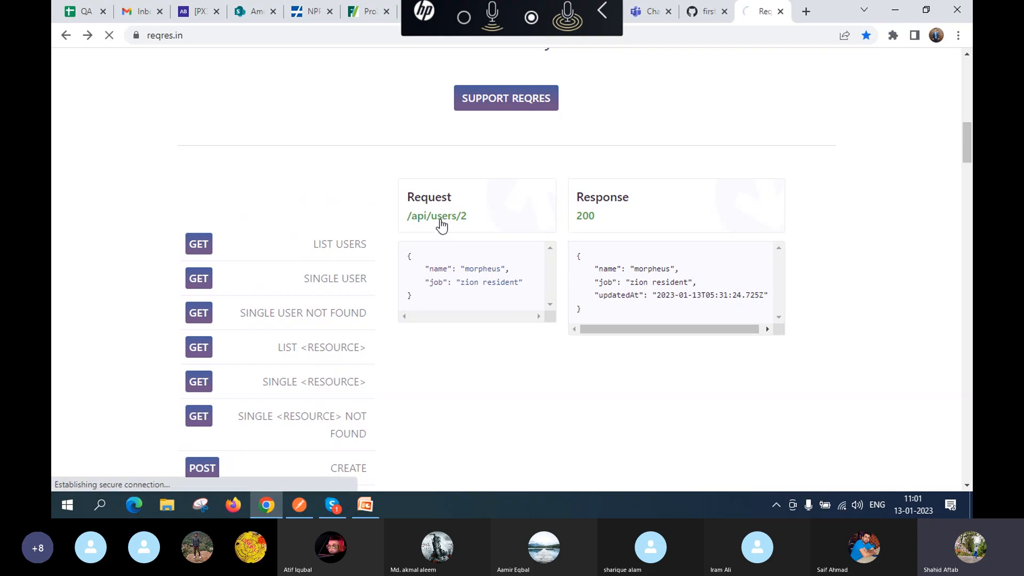
click(288, 37)
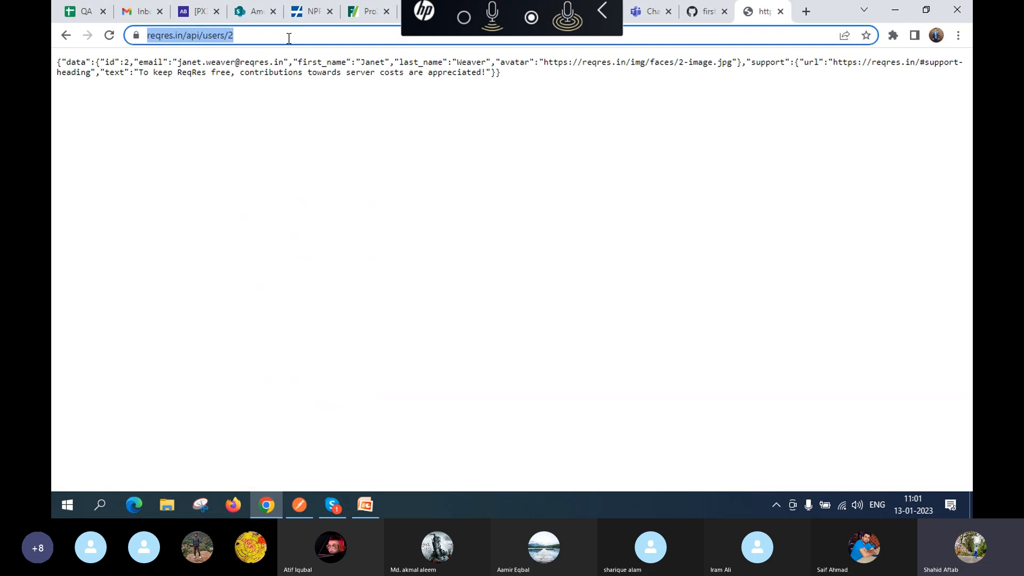
click(289, 37)
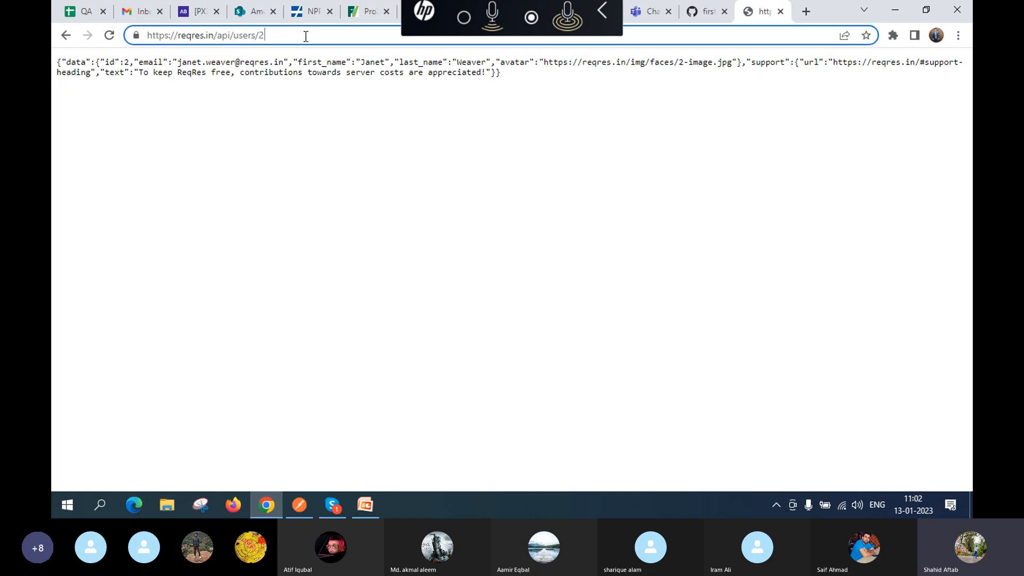
key(ctrl+a)
key(ctrl+c)
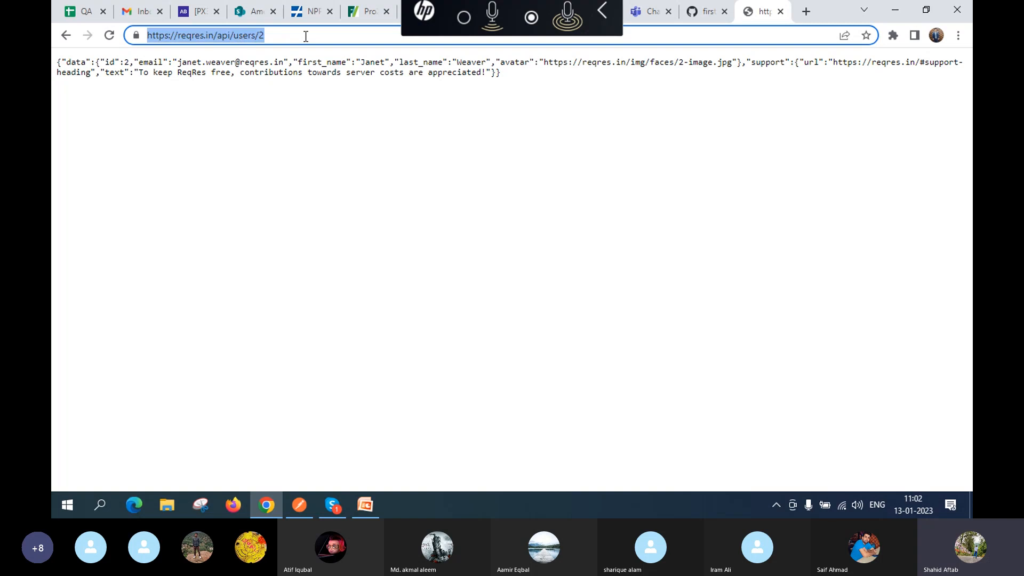
key(alt+Tab)
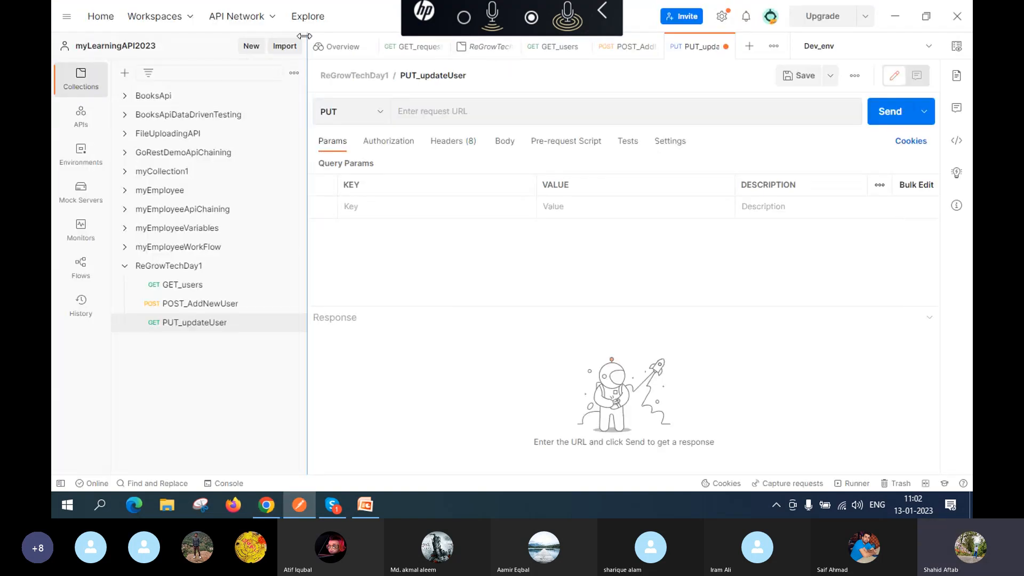
click(452, 105)
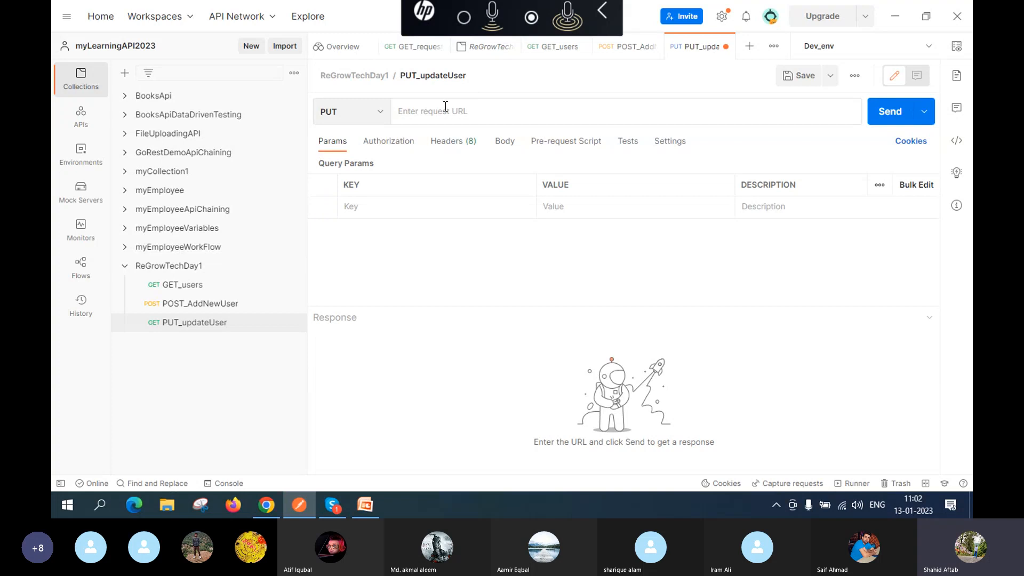
key(ctrl+v)
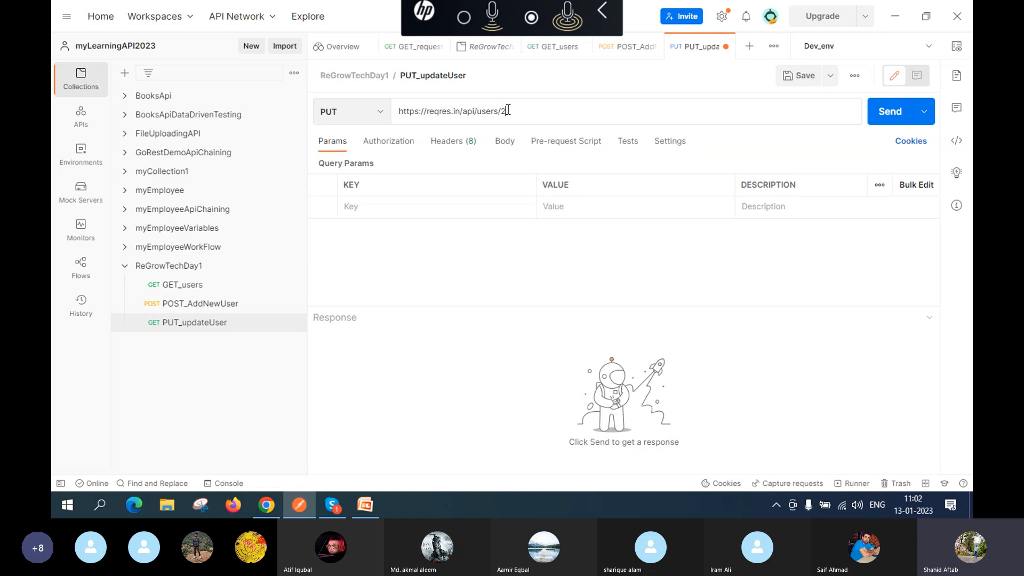
key(BackSpace)
text(2)
Step: Switch the PUT_updateUser request's method to GET and save it
click(377, 114)
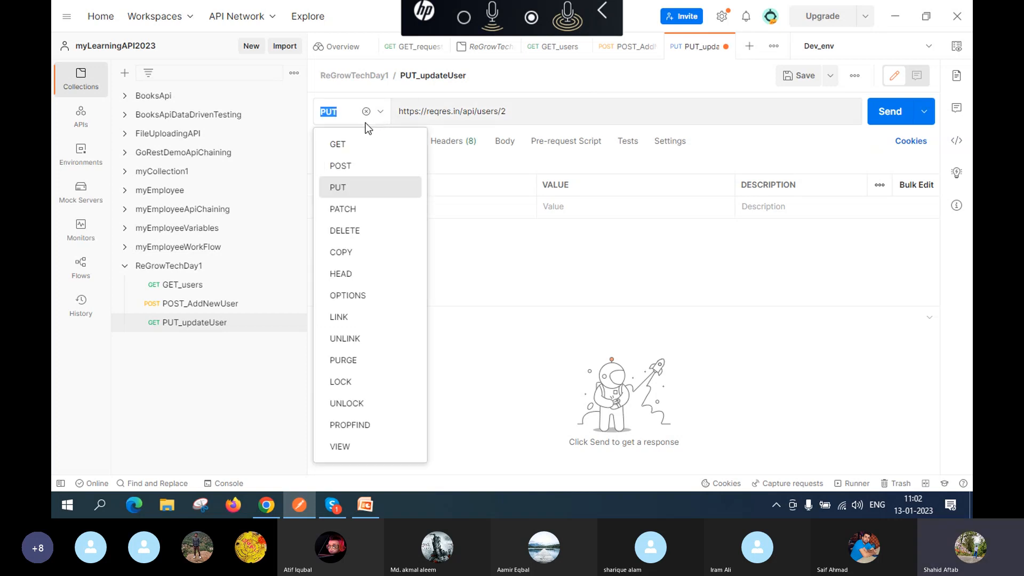
click(356, 153)
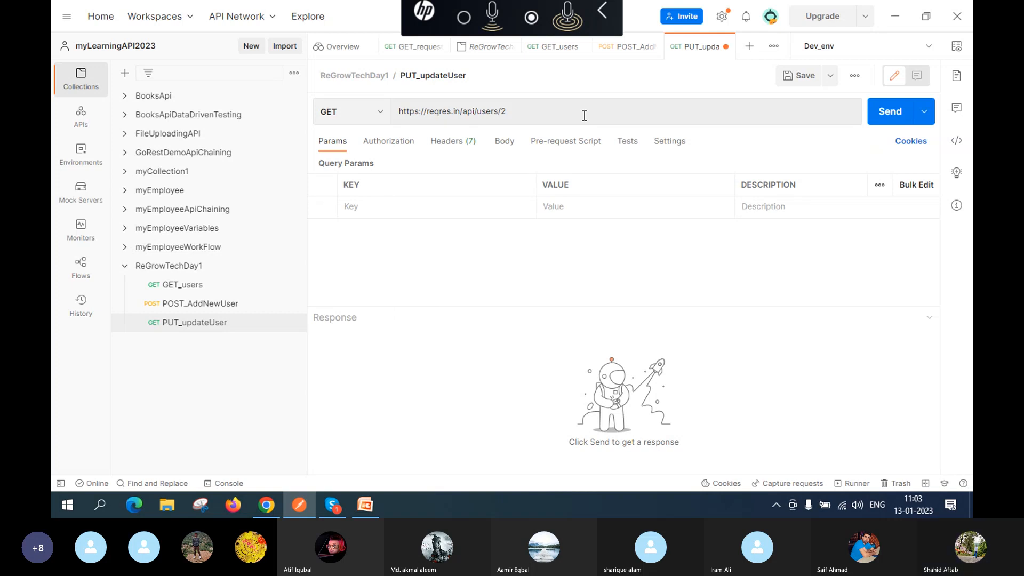
click(790, 76)
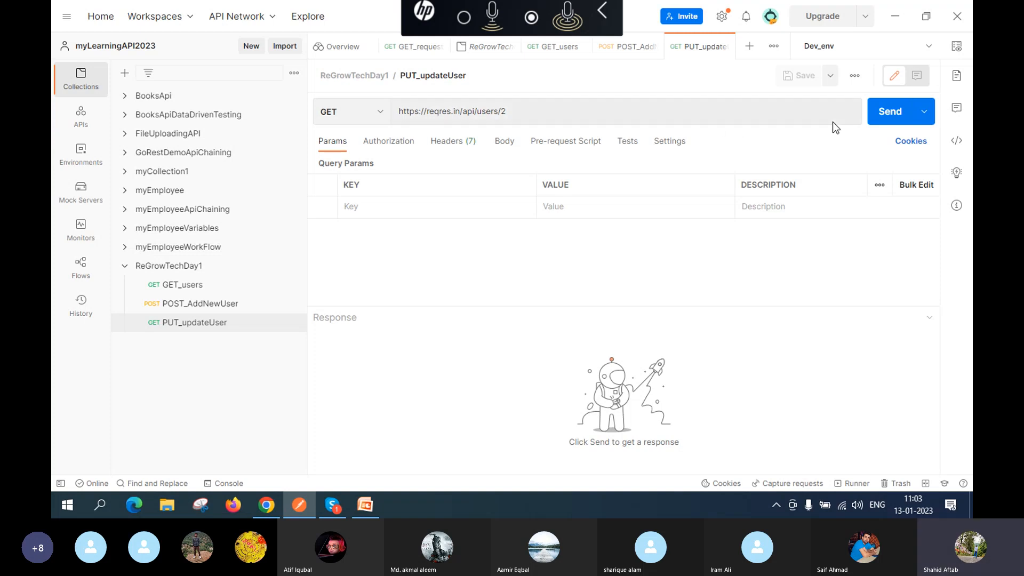
Step: Send the GET to users/2 and review the 200 OK JSON with user 2's data
click(889, 112)
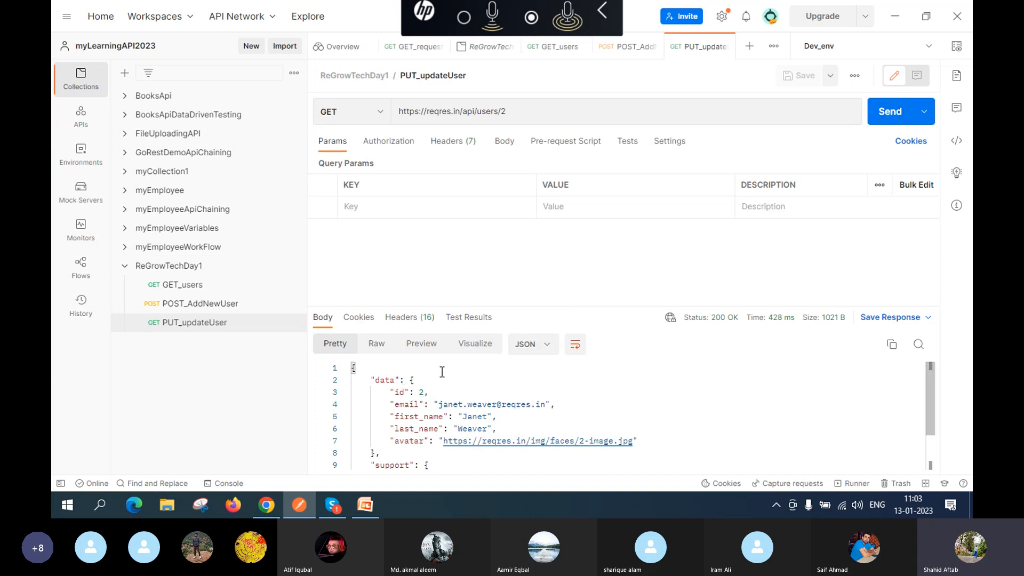
scroll(533, 394, down, 2)
scroll(533, 393, up, 2)
scroll(534, 393, down, 2)
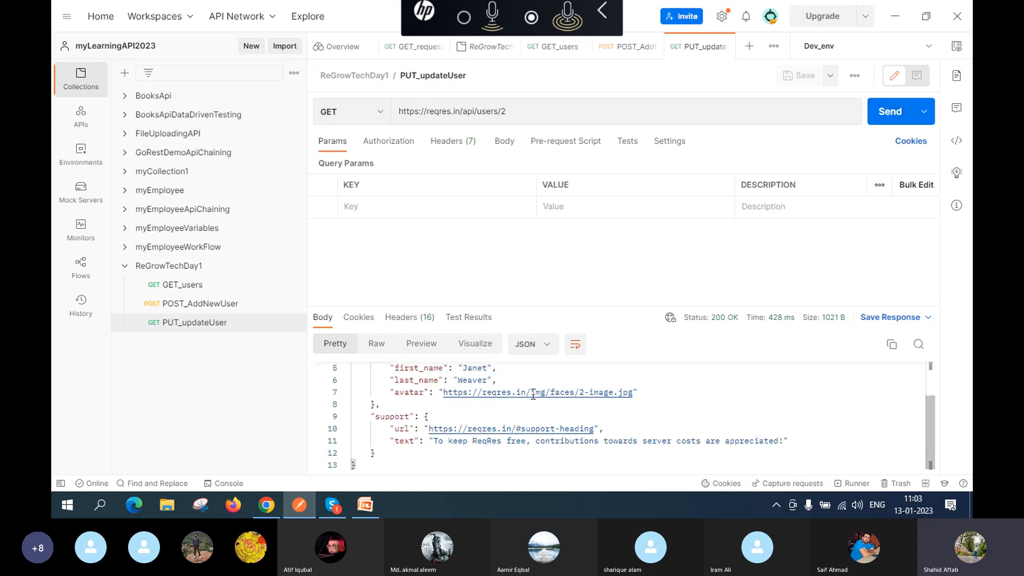
scroll(534, 394, up, 2)
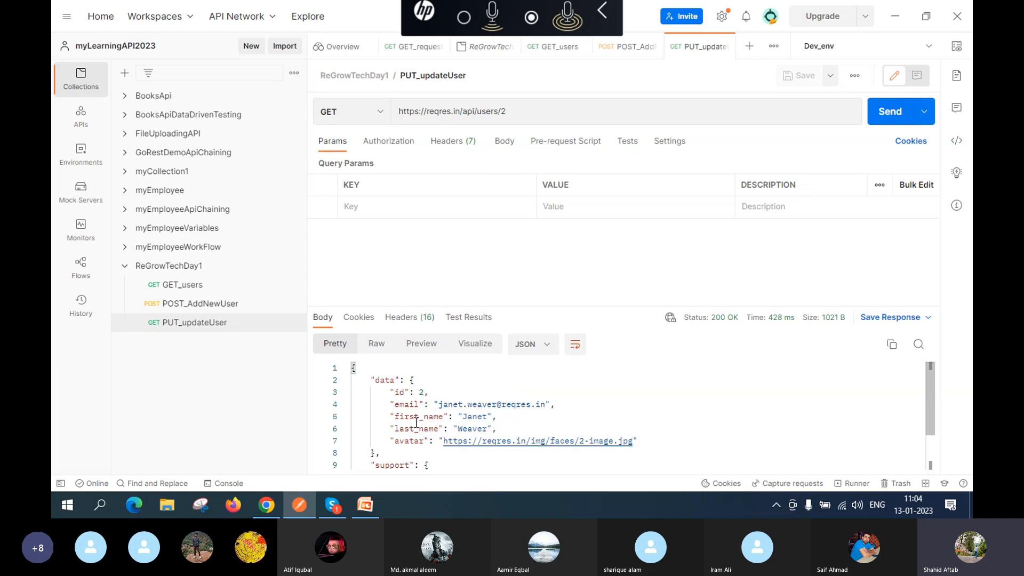
scroll(416, 422, down, 2)
scroll(417, 423, up, 2)
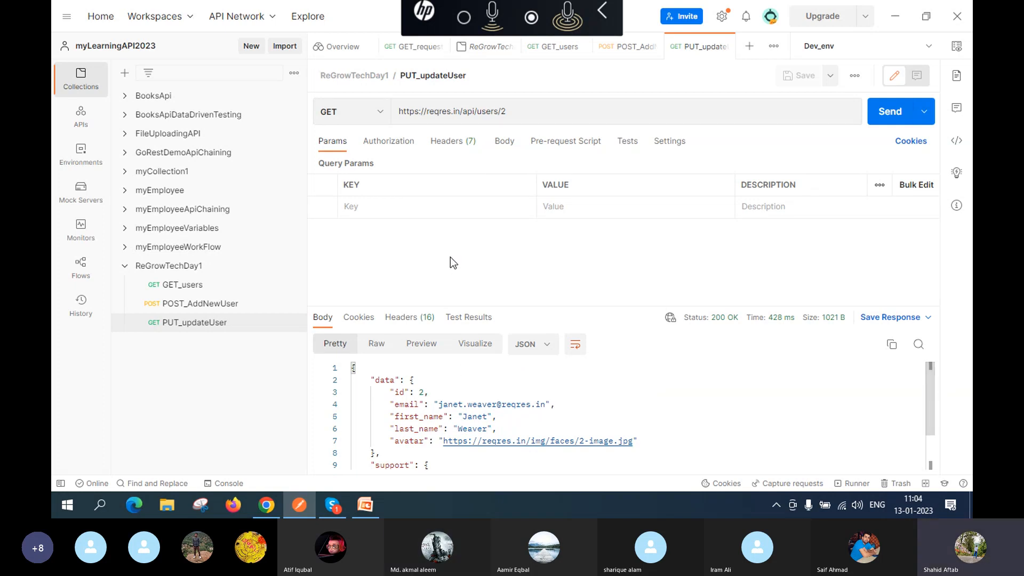
Step: With method GET, change the URL to users/564, save, and send to get 404 Not Found
click(383, 114)
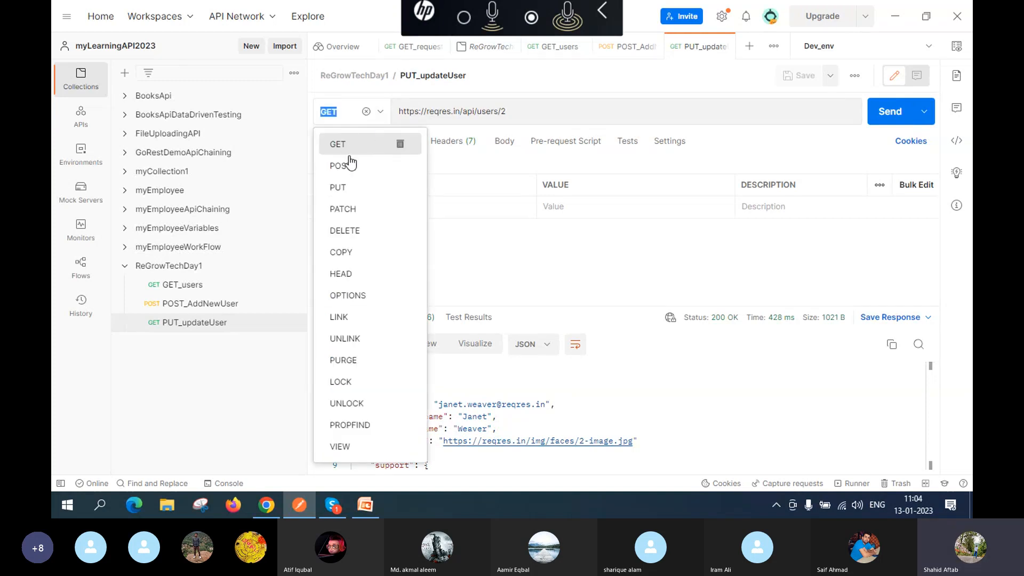
click(352, 188)
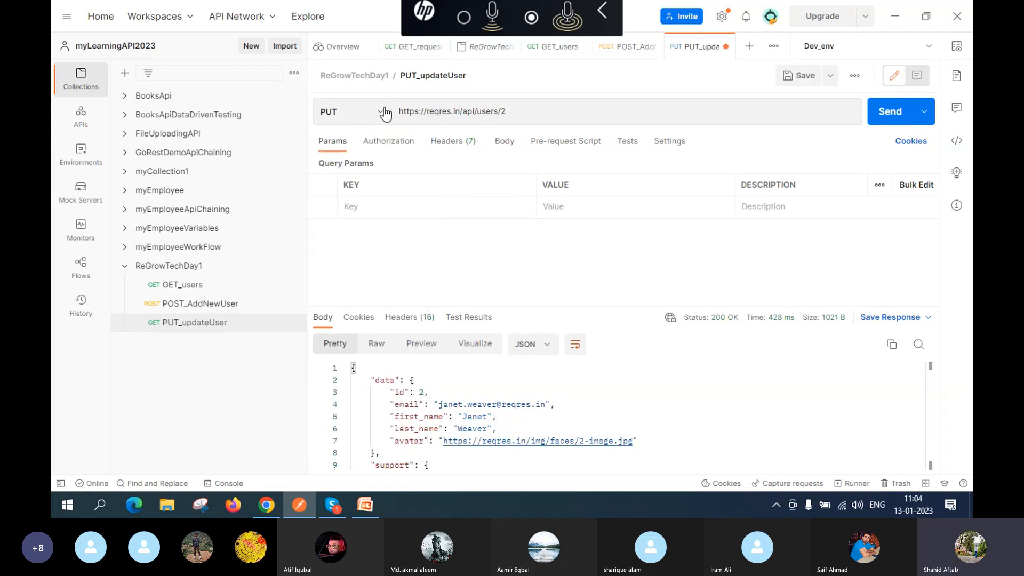
click(379, 114)
click(338, 145)
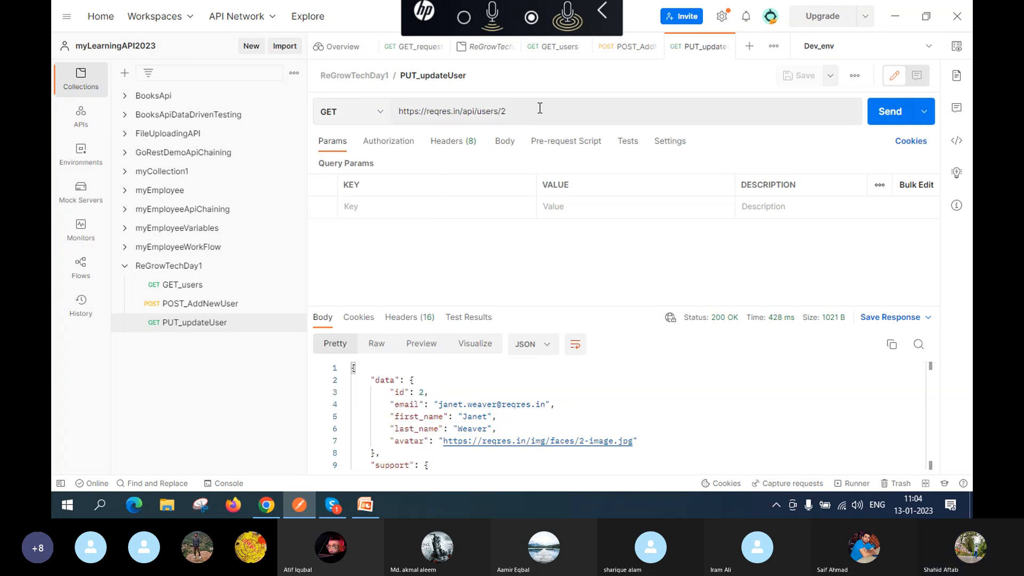
click(543, 111)
key(BackSpace)
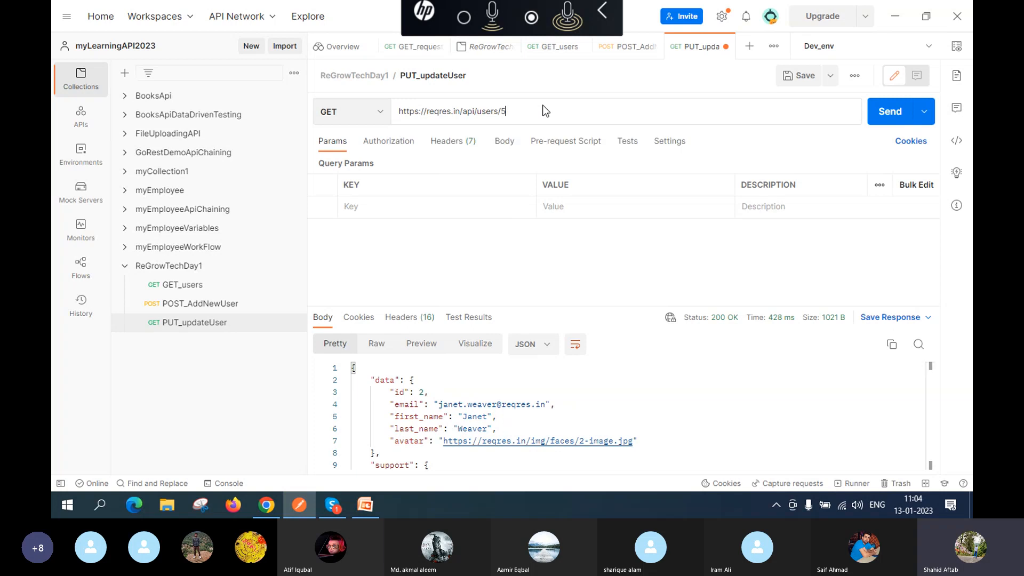
text(564)
click(797, 75)
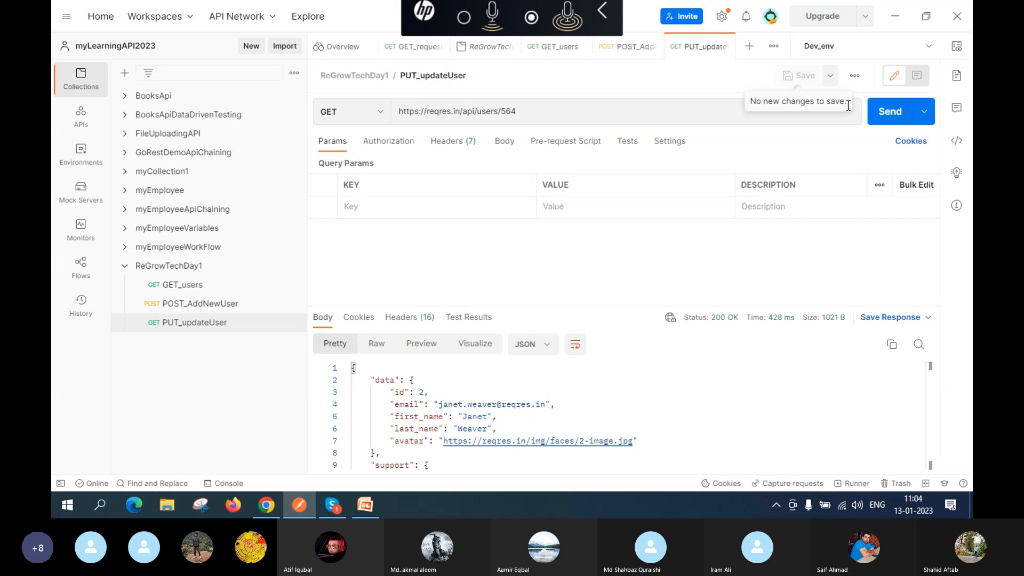
click(884, 122)
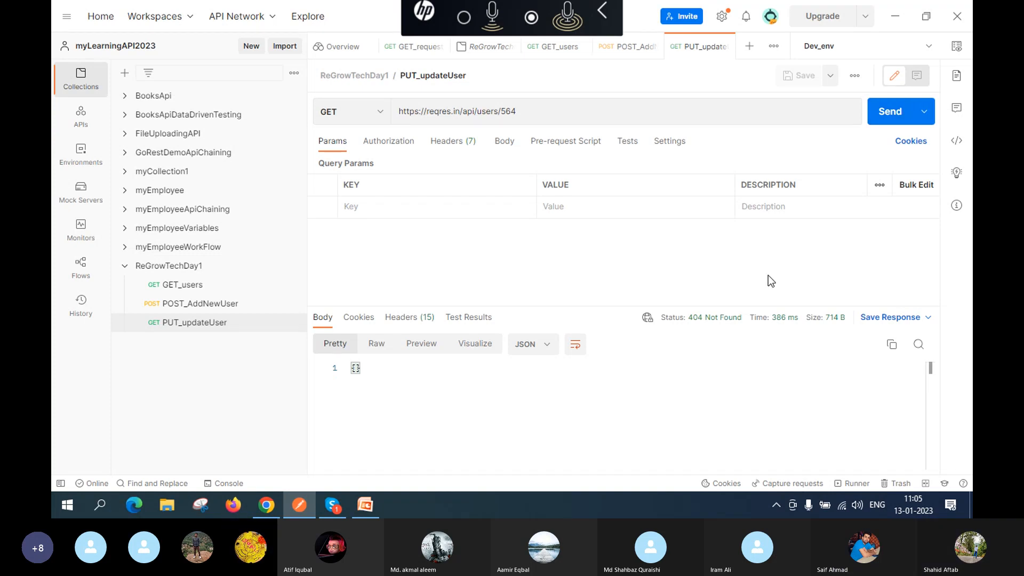
mouse_move(718, 323)
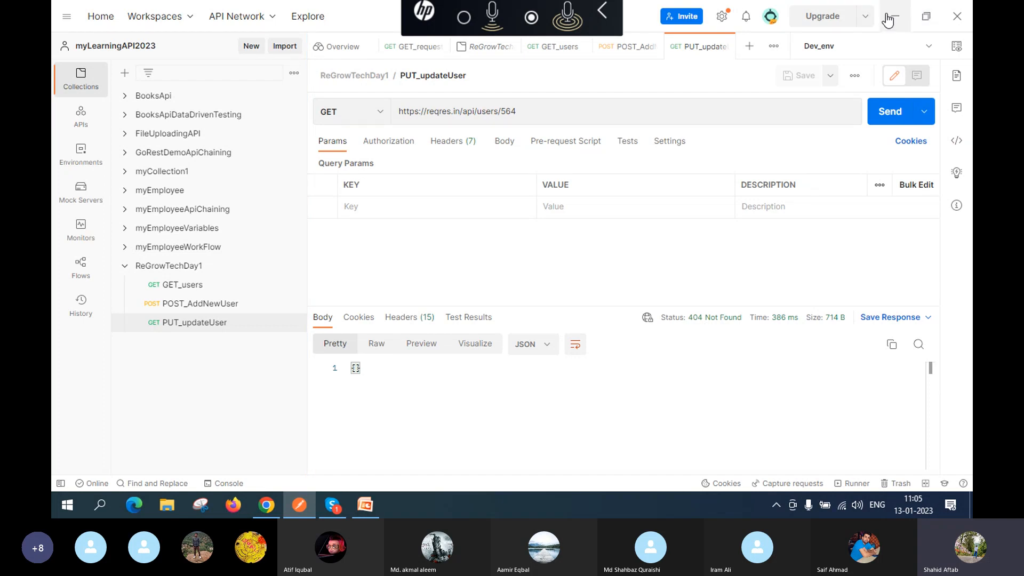
Step: Return to the reqres.in examples page and scroll to the LIST USERS request and response panels
click(262, 512)
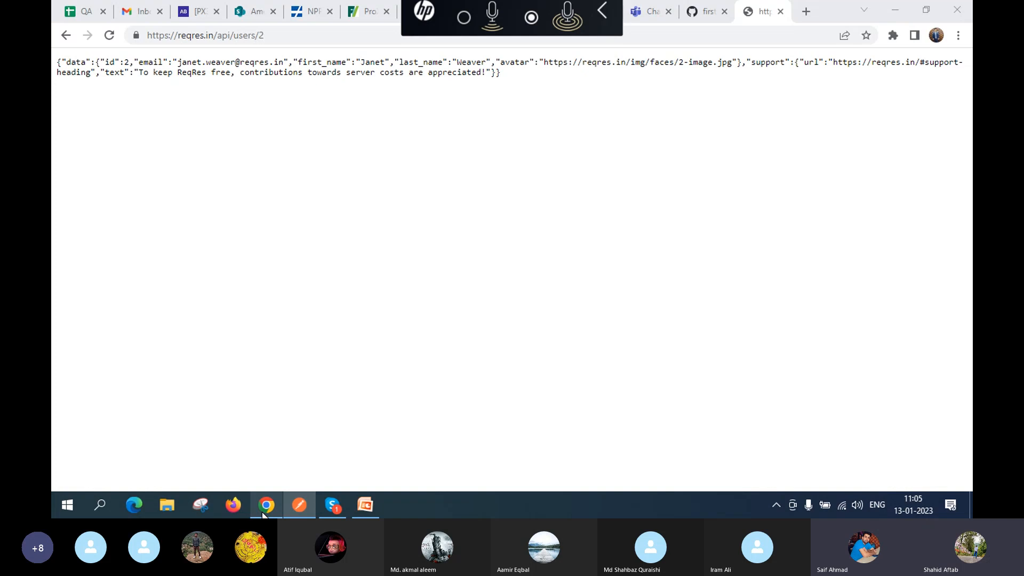
click(65, 37)
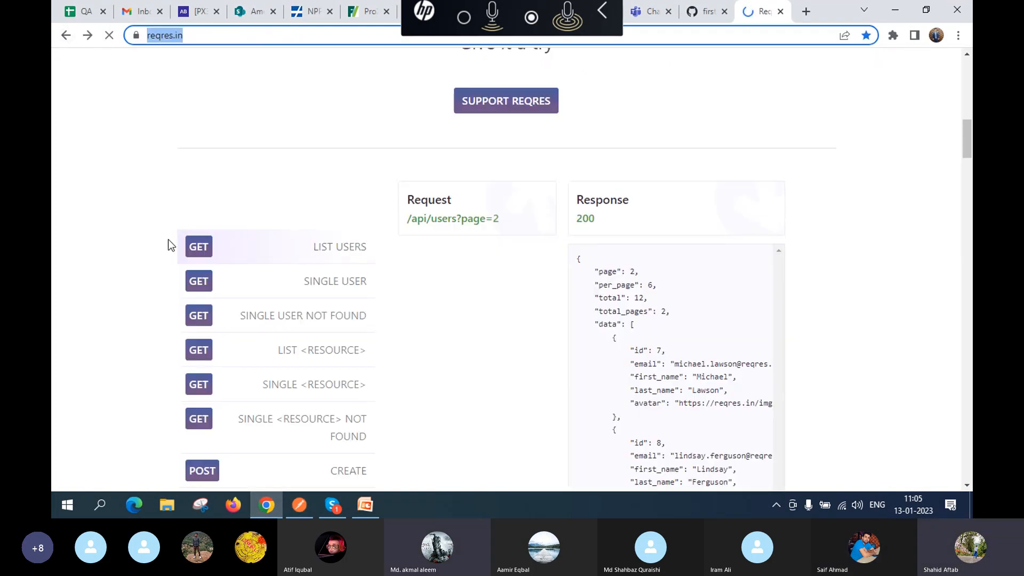
scroll(310, 329, down, 3)
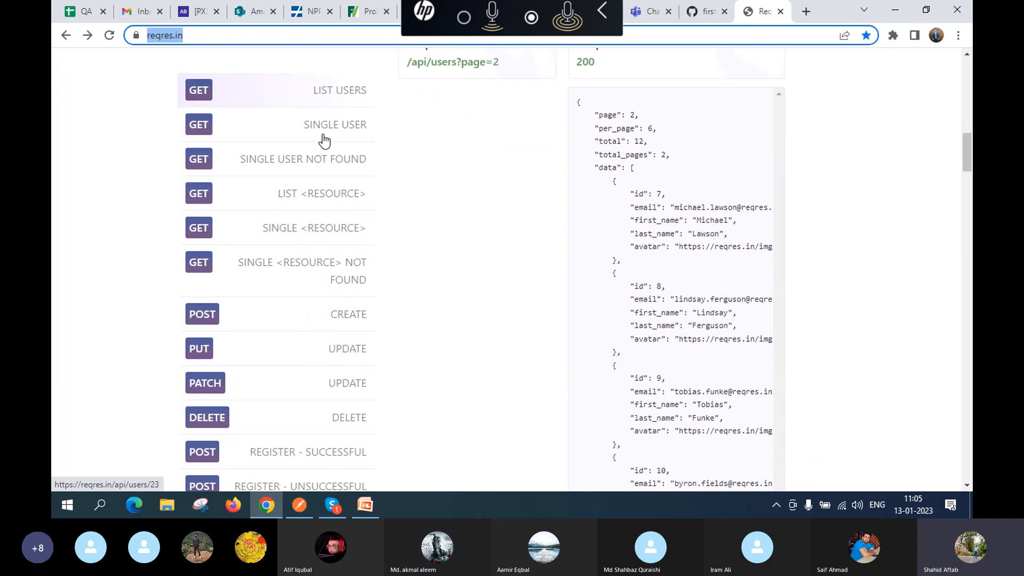
scroll(324, 141, up, 2)
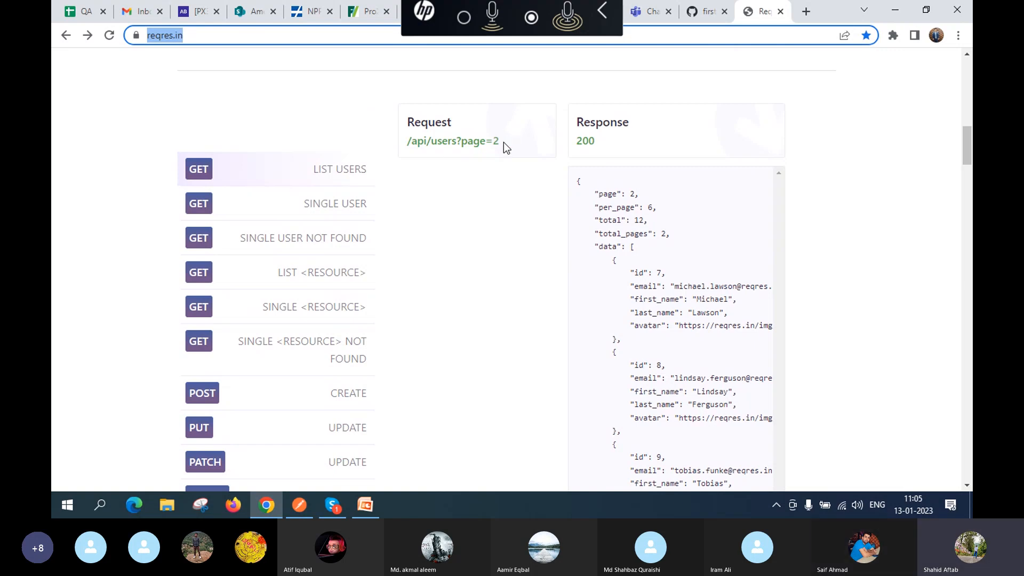
scroll(450, 294, down, 4)
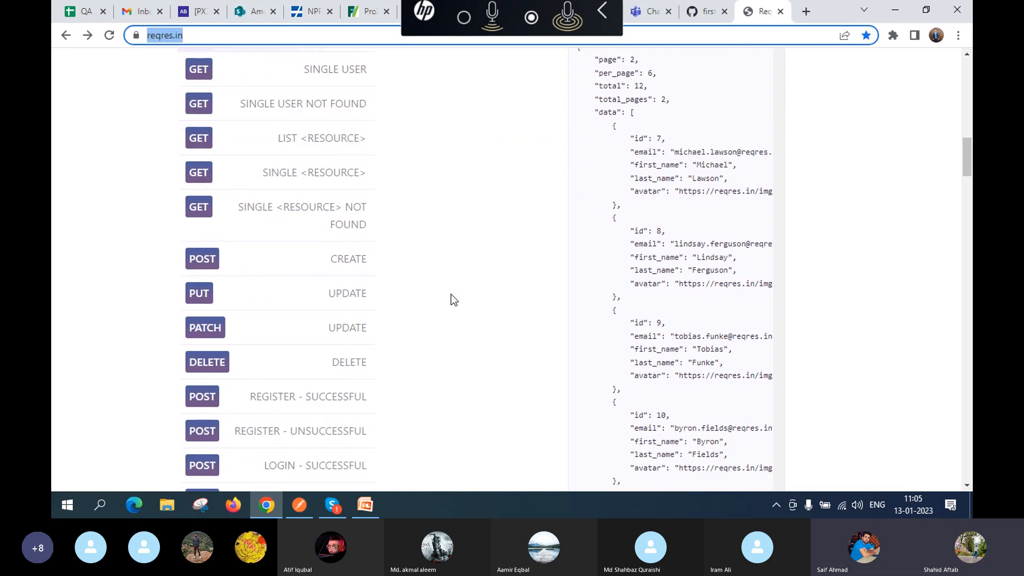
scroll(454, 253, up, 10)
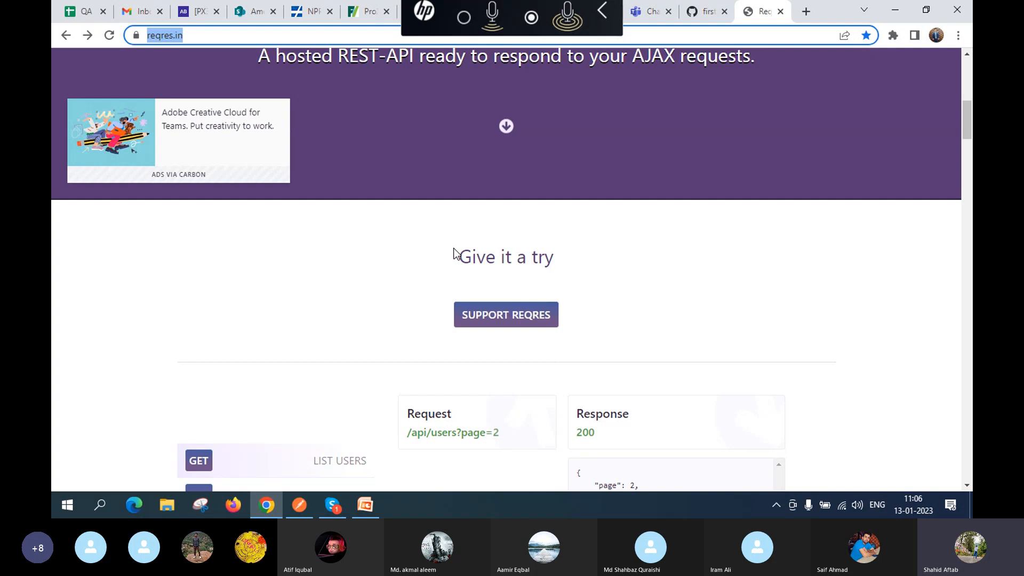
scroll(460, 369, down, 5)
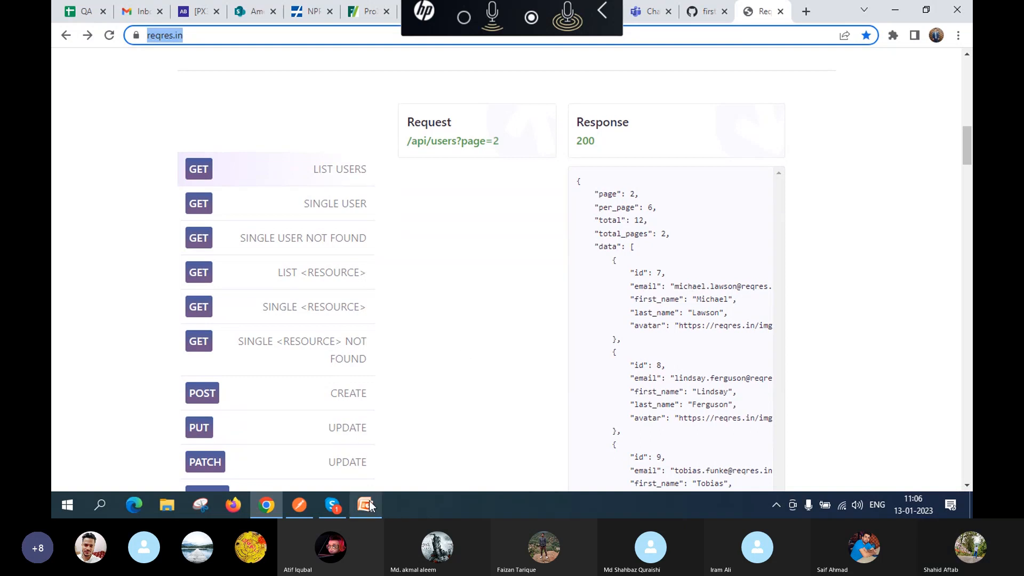
mouse_move(365, 505)
click(357, 454)
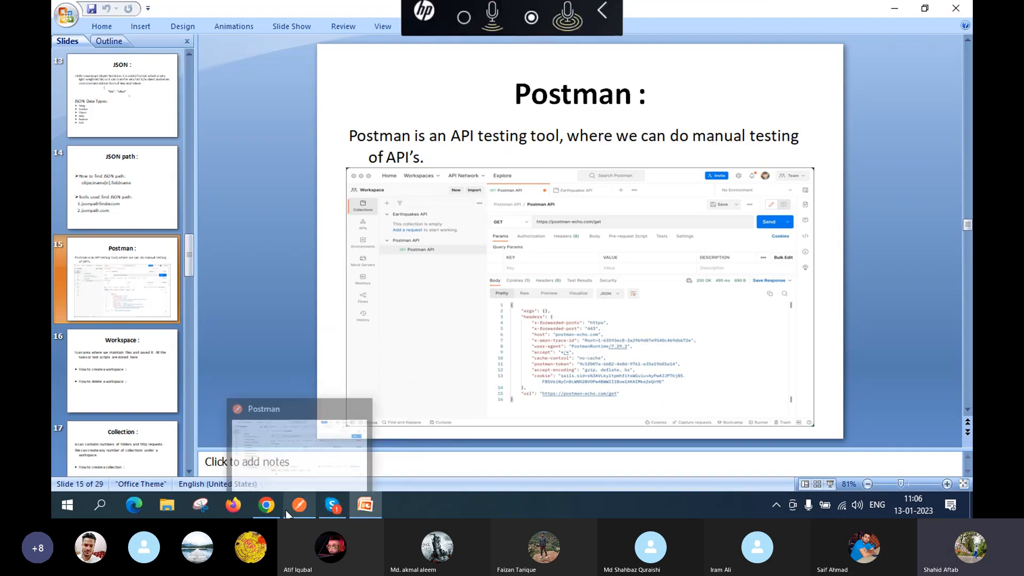
mouse_move(266, 505)
click(273, 472)
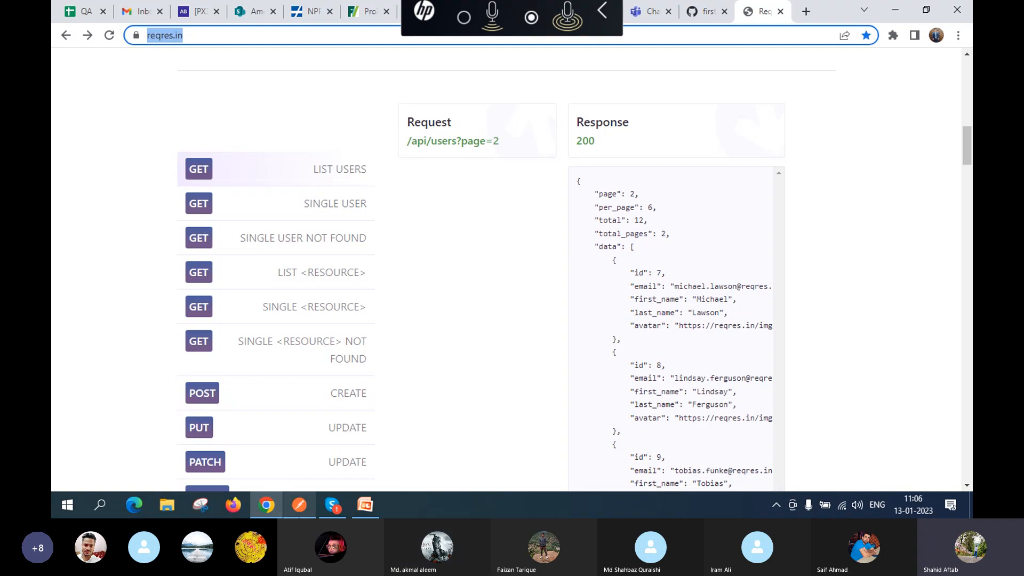
mouse_move(298, 513)
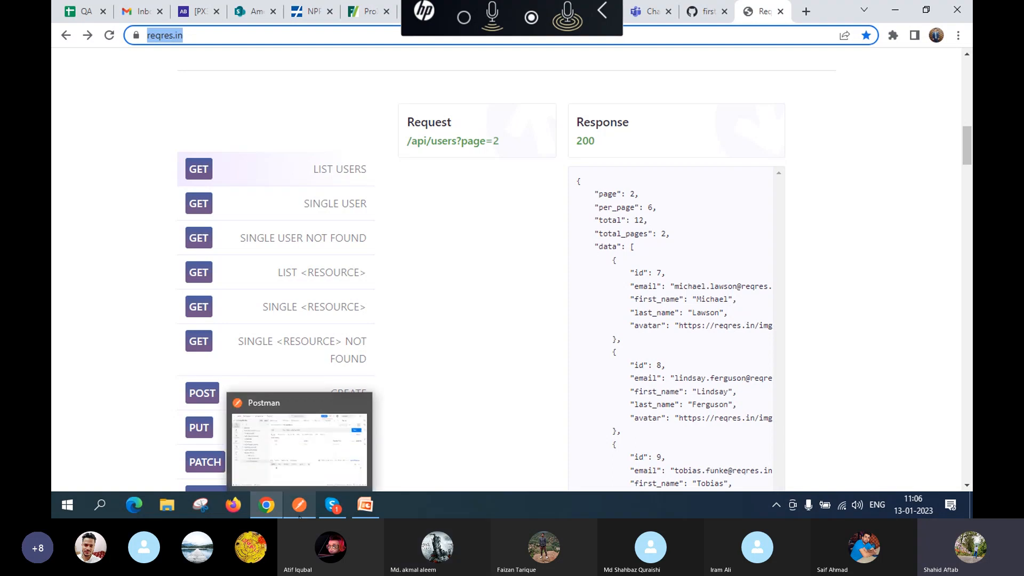
Step: Change the PUT_updateUser URL's user id to 27, then save and send the request
click(299, 472)
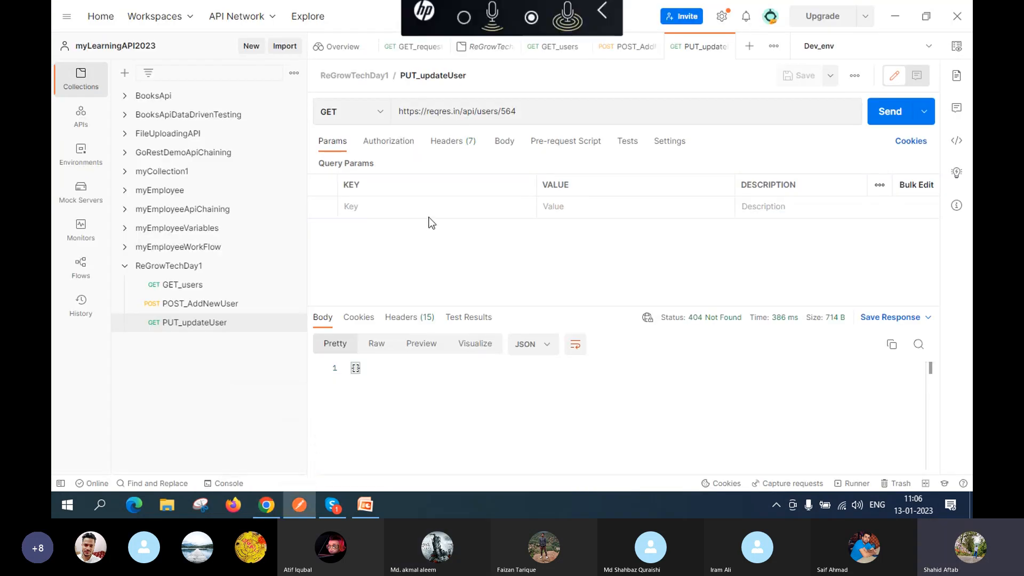
click(538, 107)
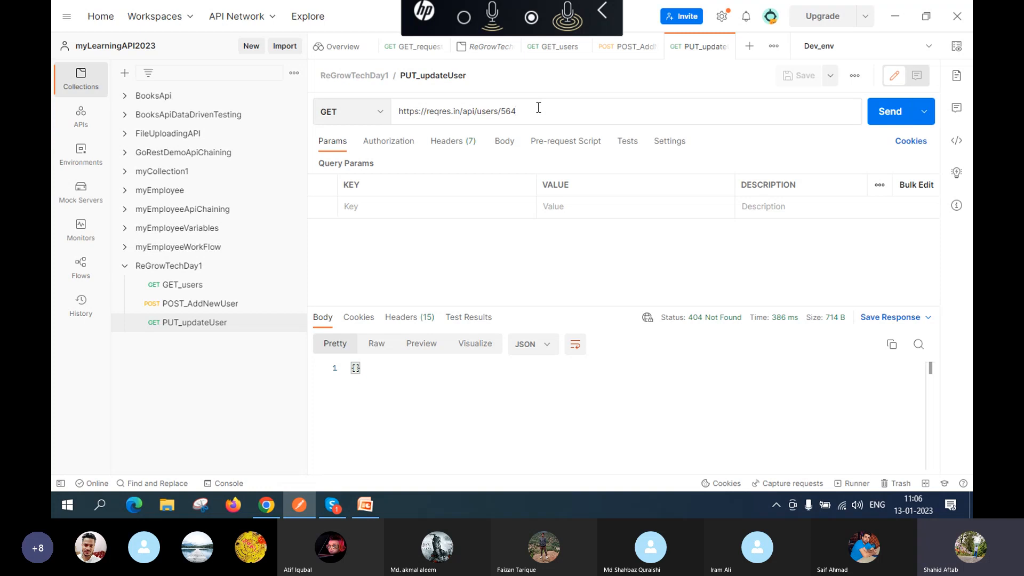
key(BackSpace)
key(BackSpace)
key(BackSpace)
text(27)
click(794, 76)
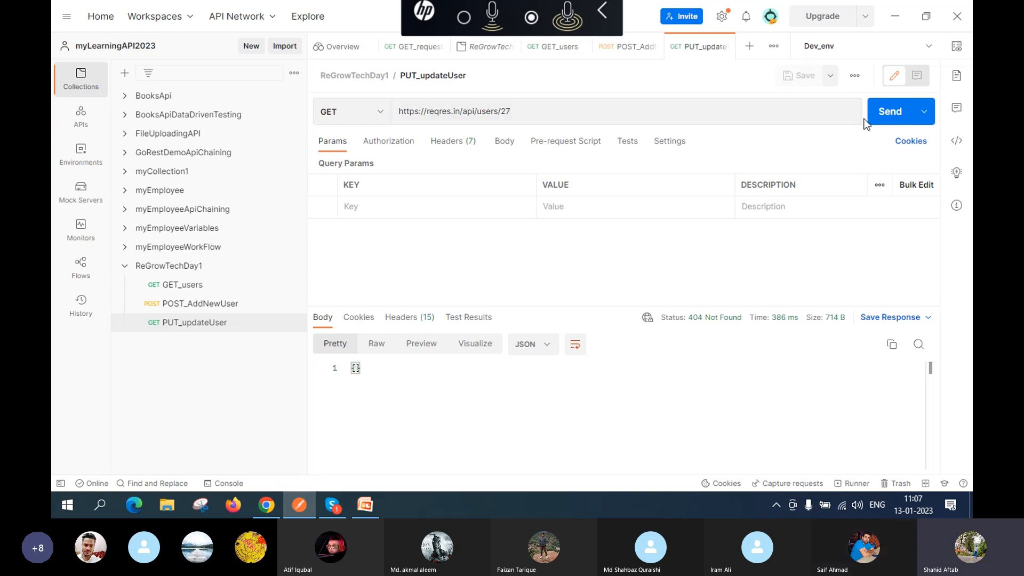
click(885, 118)
Step: Point the request at user 3, then save and send it
click(543, 111)
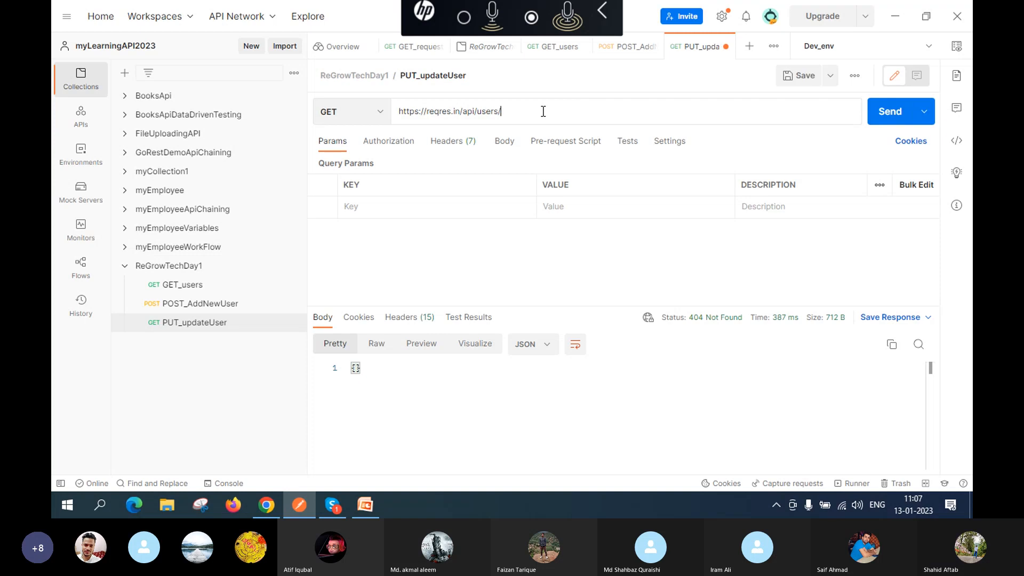
key(BackSpace)
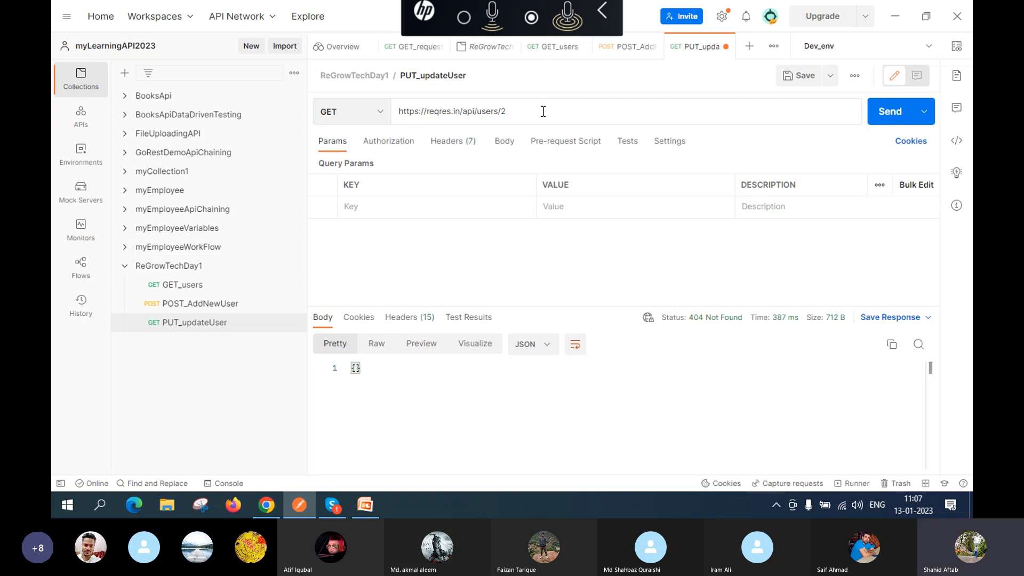
key(BackSpace)
text(3)
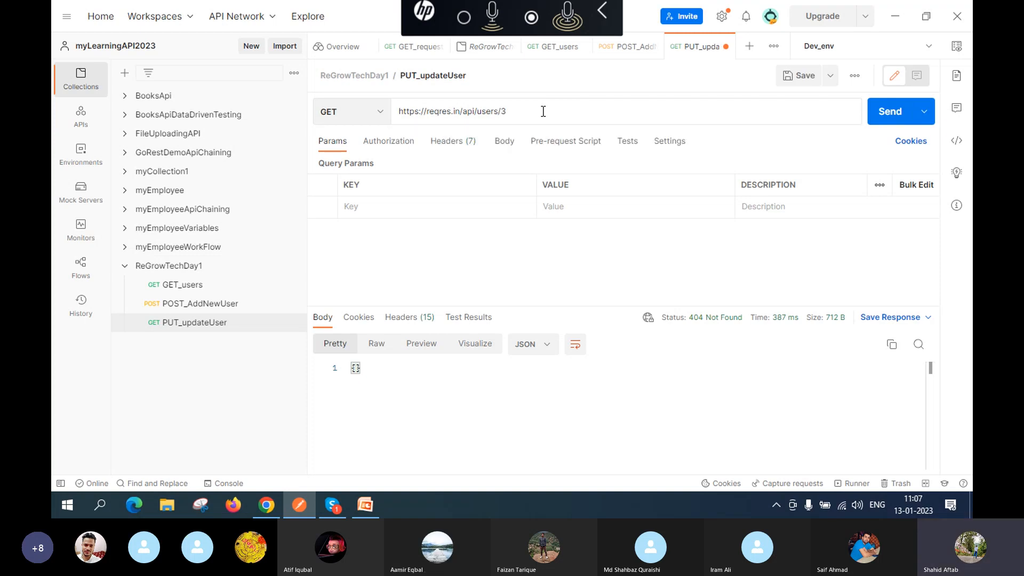
click(798, 76)
click(886, 112)
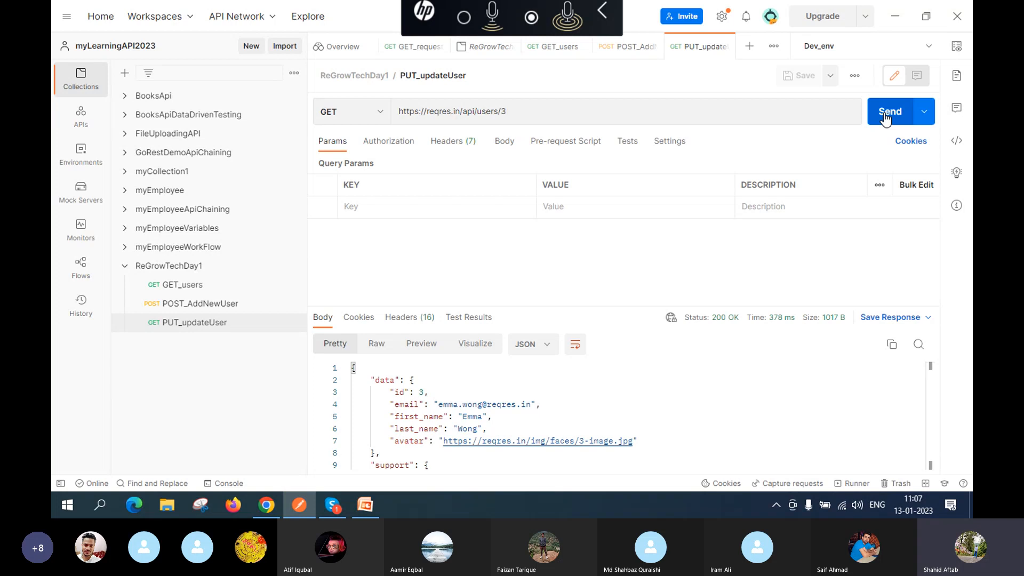
Step: Point the request at reqres.in users/7, then save and send it
click(627, 114)
key(BackSpace)
text(7)
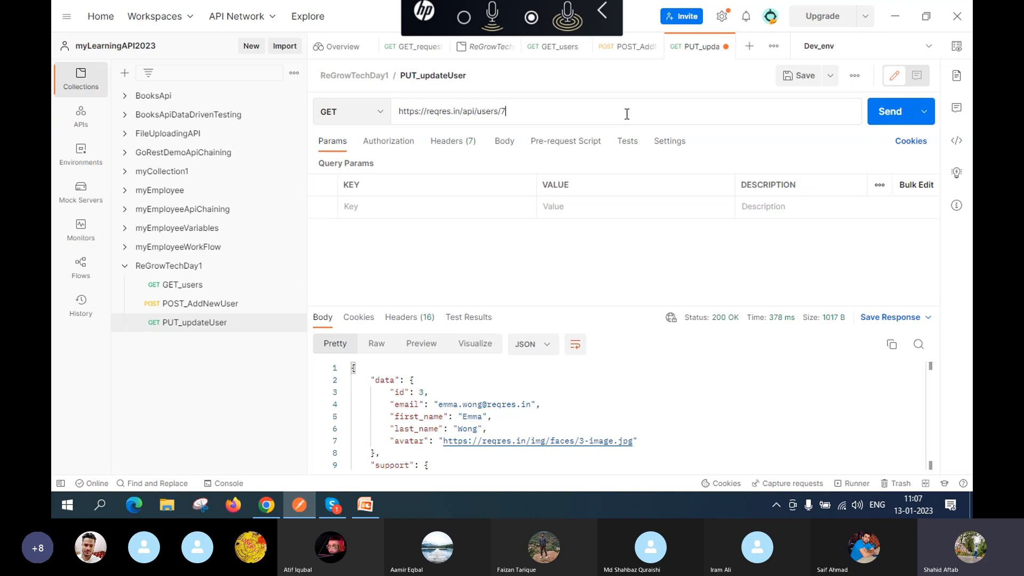
click(786, 78)
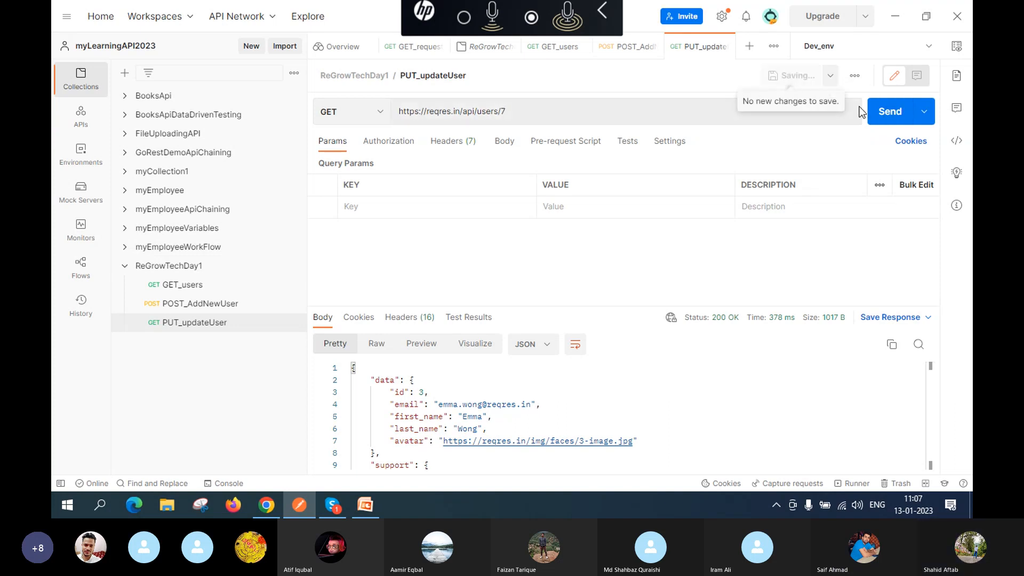
click(879, 117)
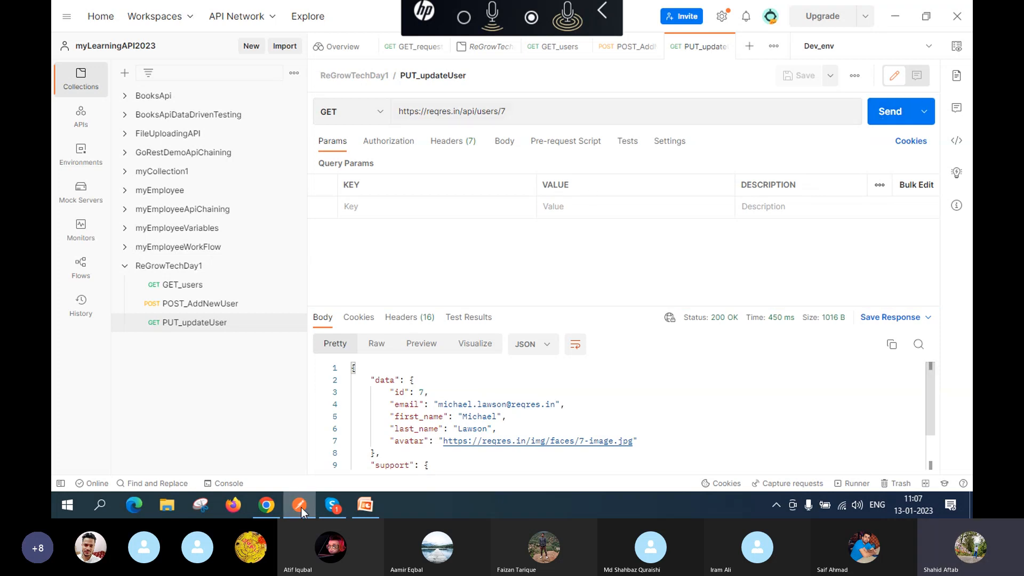
Step: Load reqres.in's PUT UPDATE example for /api/users/2 and select its name/job request JSON
mouse_move(266, 510)
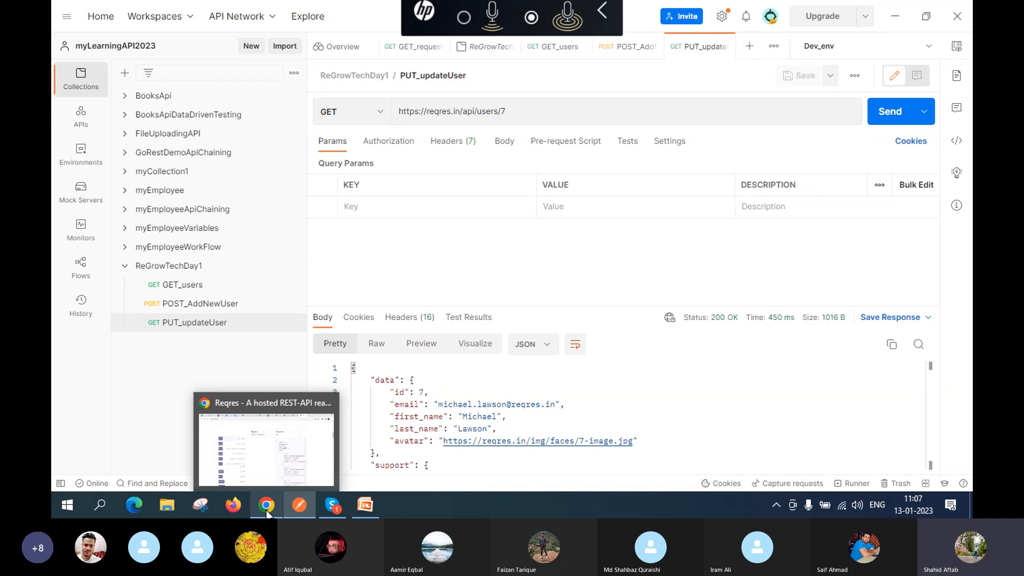
click(265, 469)
click(335, 431)
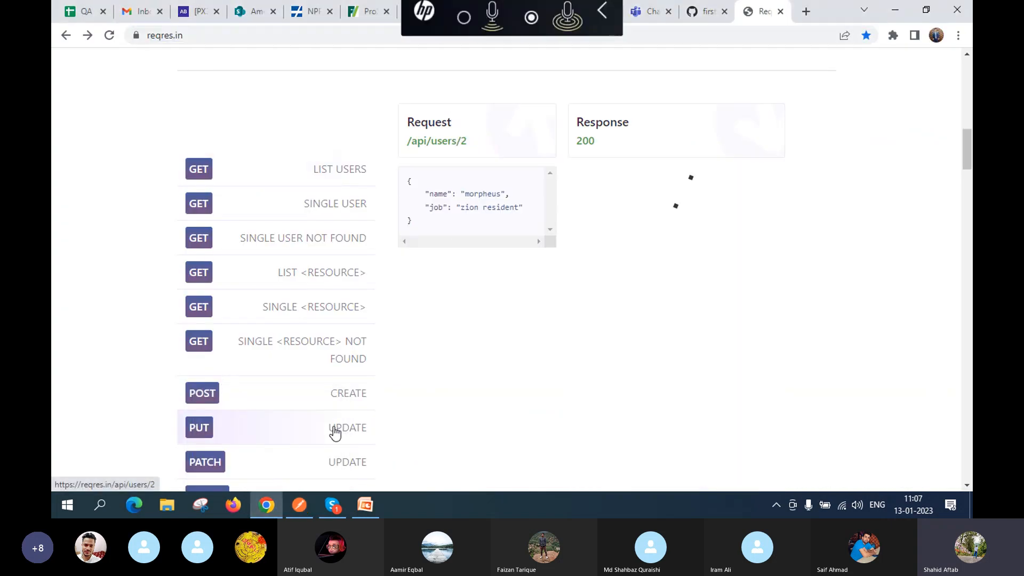
scroll(453, 236, up, 2)
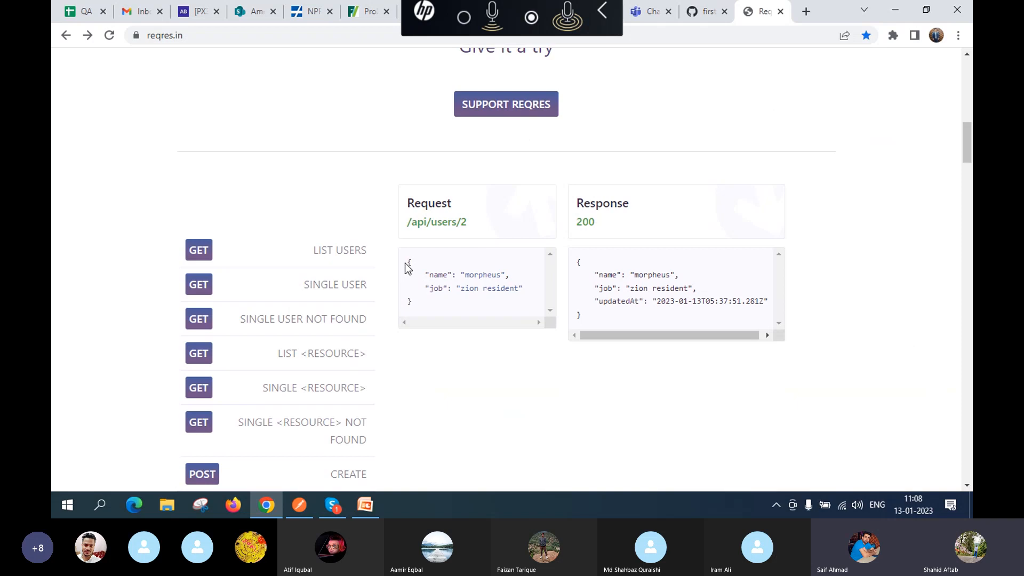
drag(408, 263, 435, 304)
key(ctrl+c)
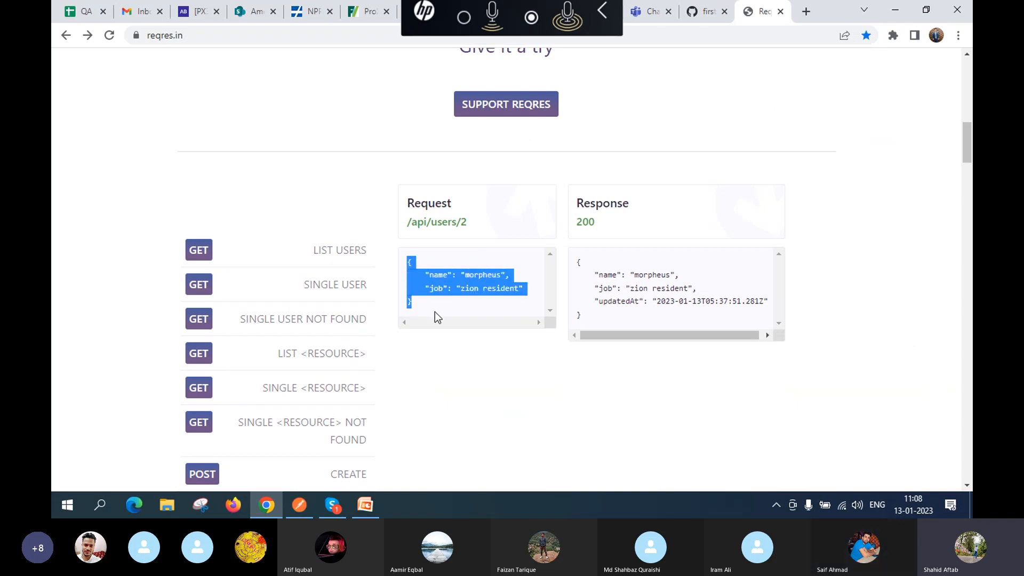
mouse_move(298, 509)
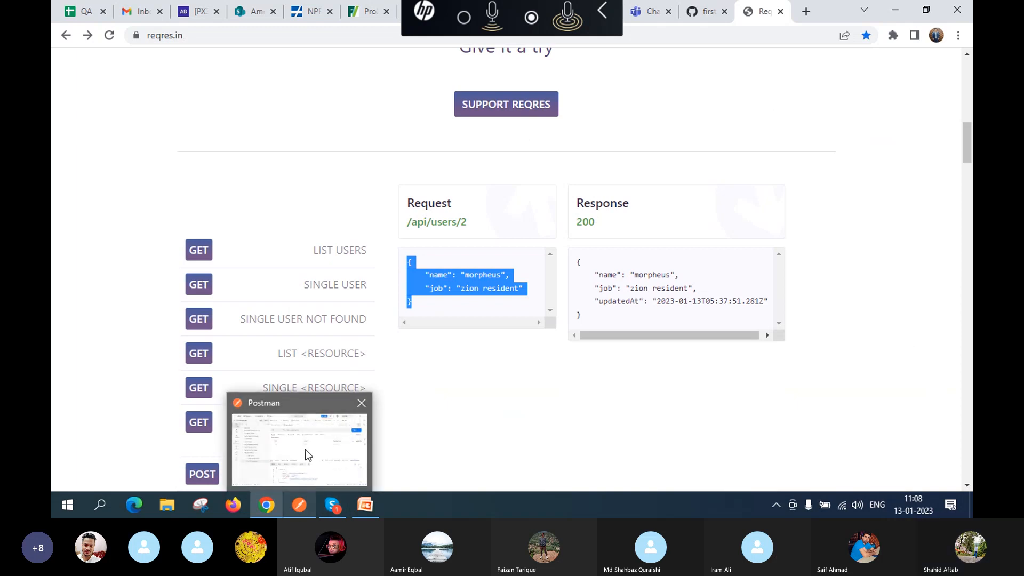
click(306, 445)
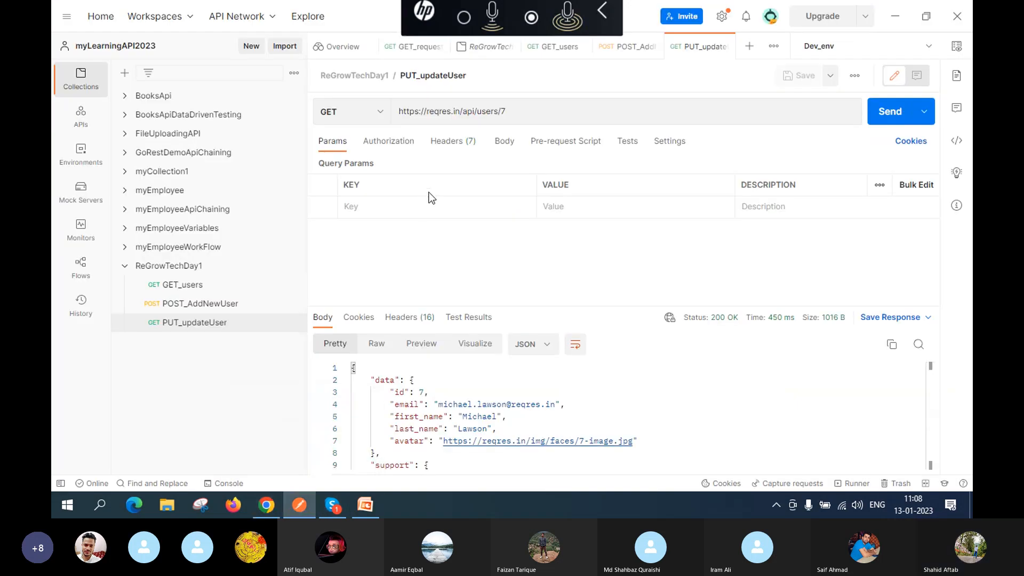
click(514, 111)
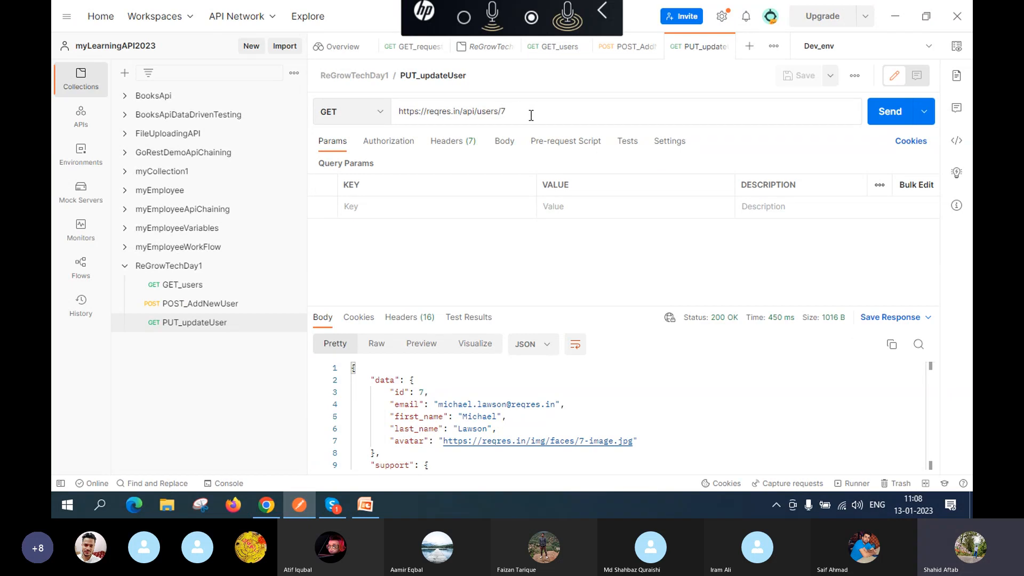
key(BackSpace)
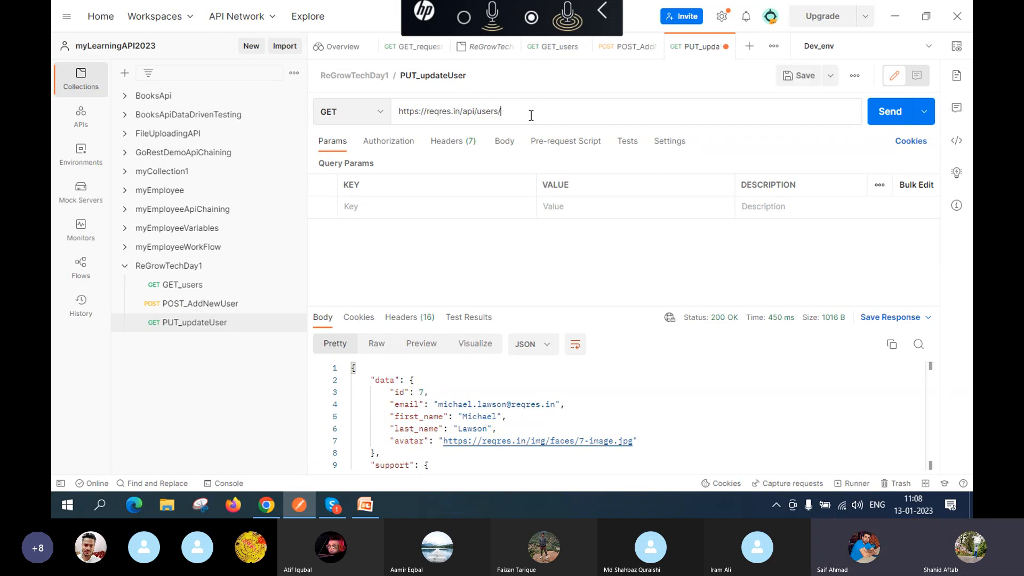
text(2)
key(ctrl+s)
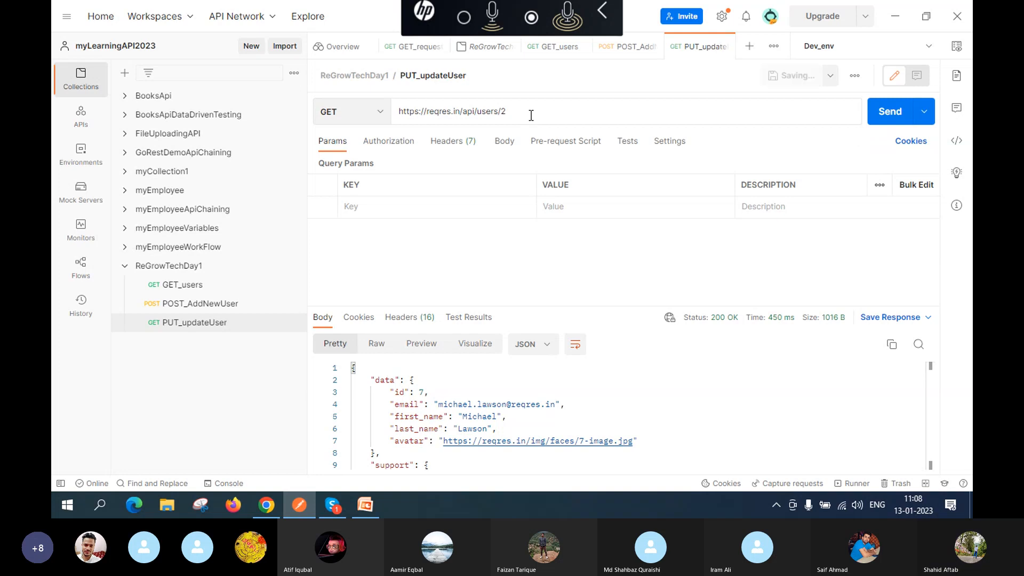
Step: Switch the request method to PUT and bring up its Body settings
click(382, 115)
click(366, 189)
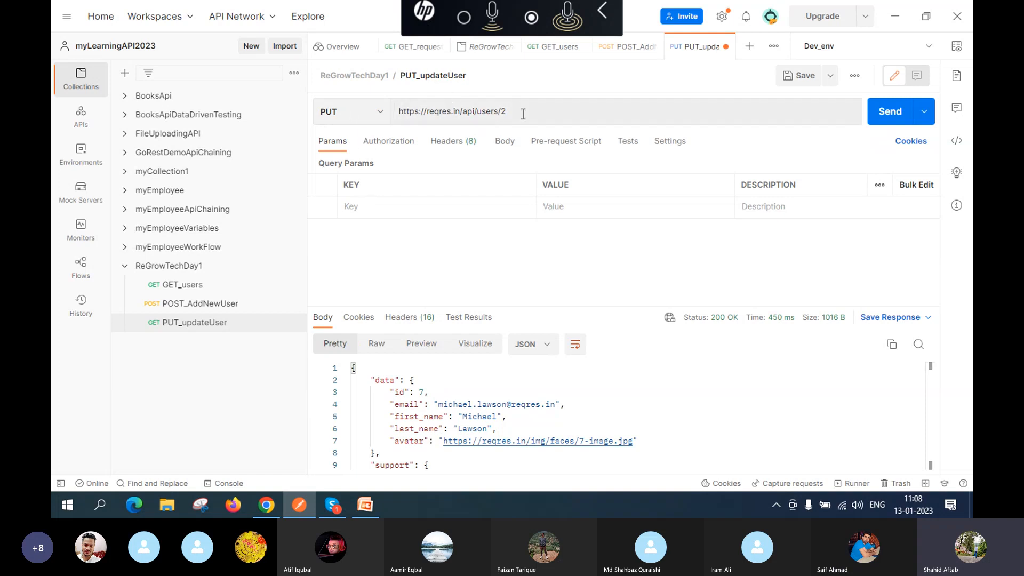
click(509, 147)
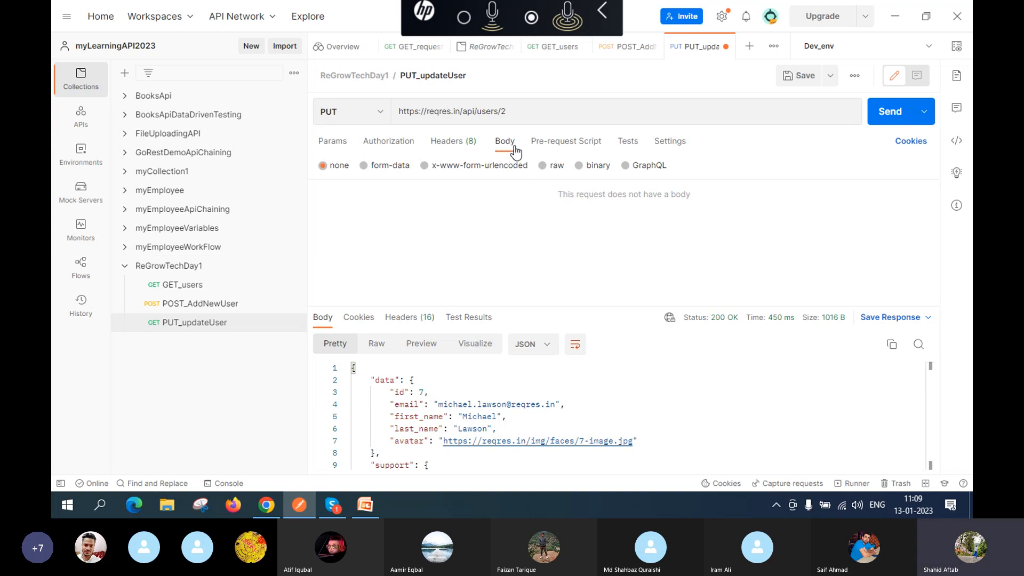
Step: Set the body to raw JSON and paste the sample name/job body
click(542, 169)
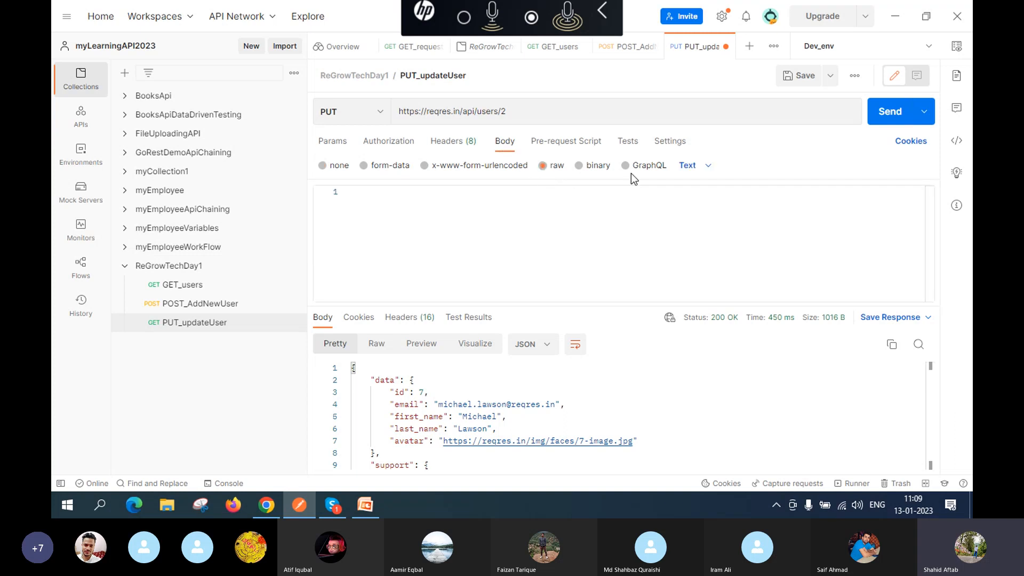
click(697, 169)
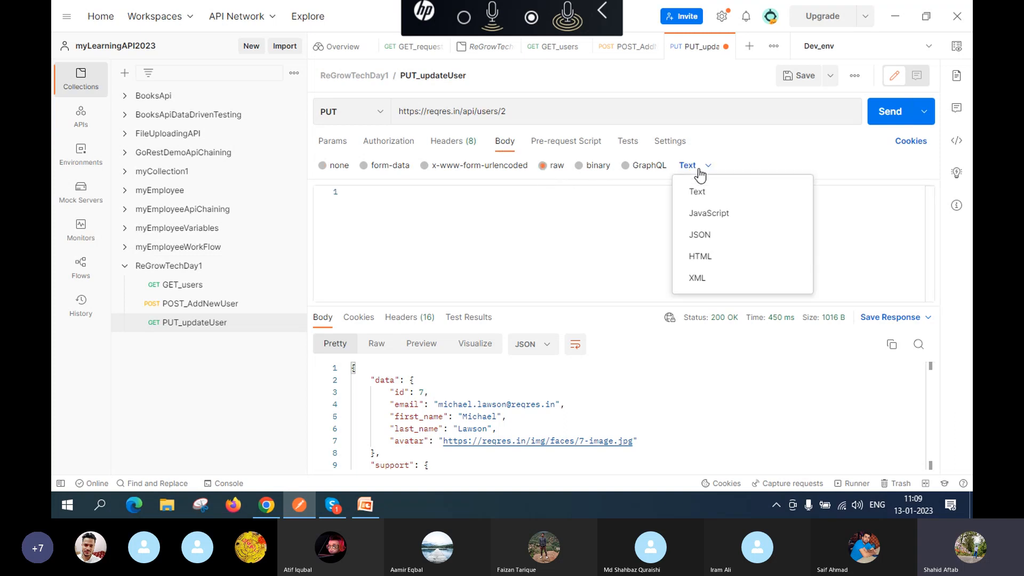
click(707, 240)
click(437, 226)
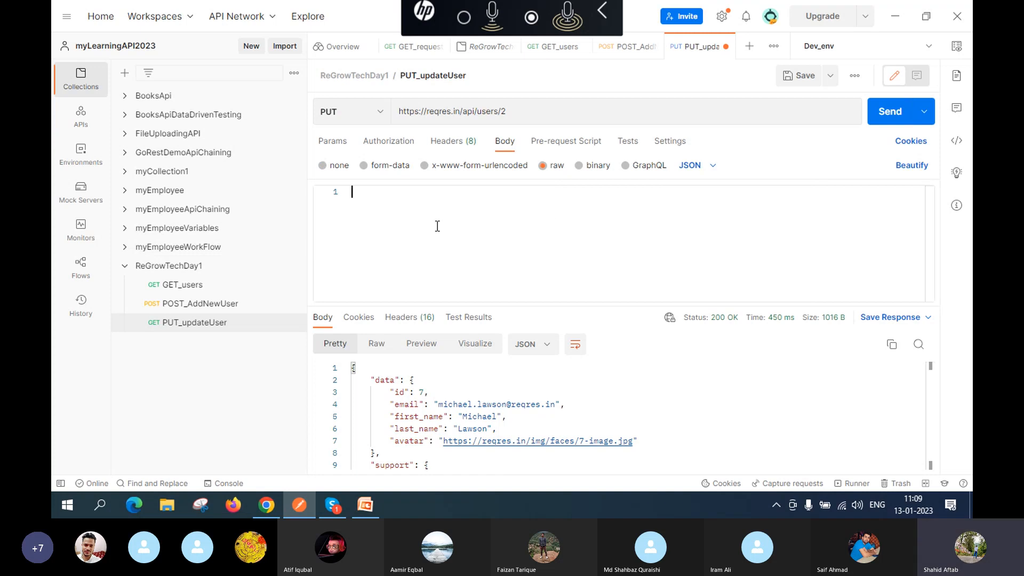
key(ctrl+v)
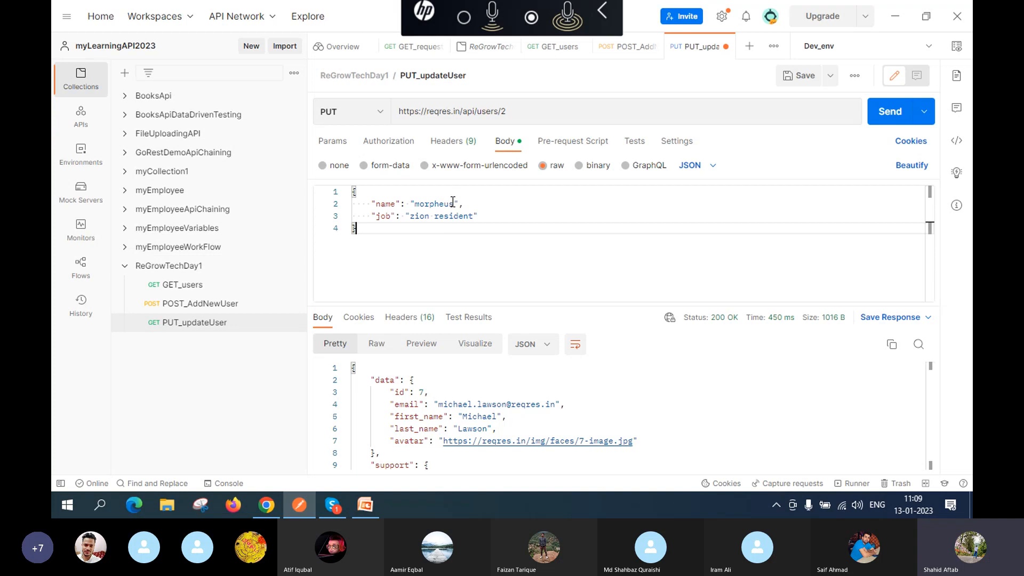
Step: Change the body's name value to Regrow and job value to teaching
double_click(453, 203)
click(453, 203)
key(BackSpace)
key(BackSpace)
key(BackSpace)
key(BackSpace)
key(BackSpace)
key(BackSpace)
key(BackSpace)
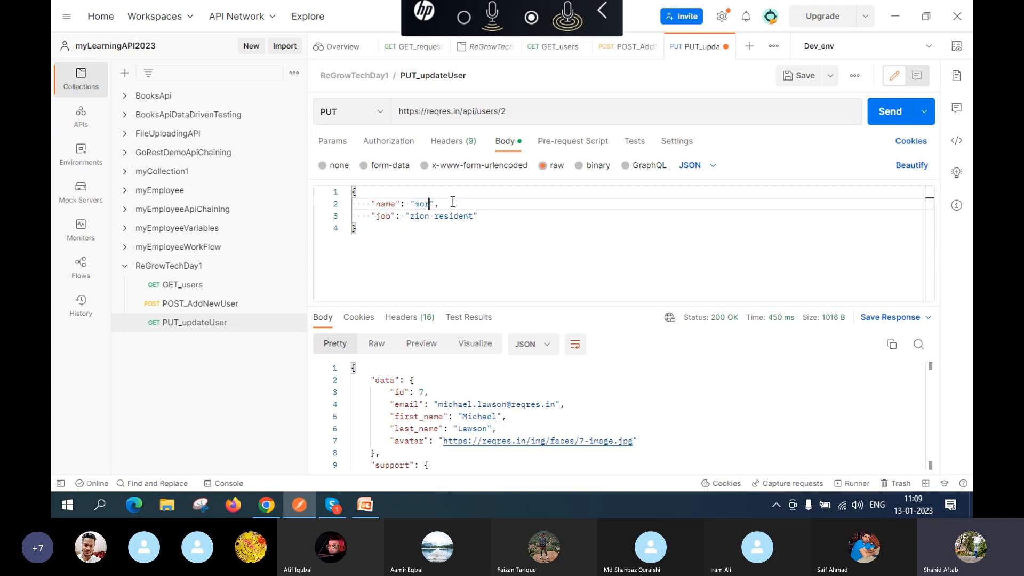
key(BackSpace)
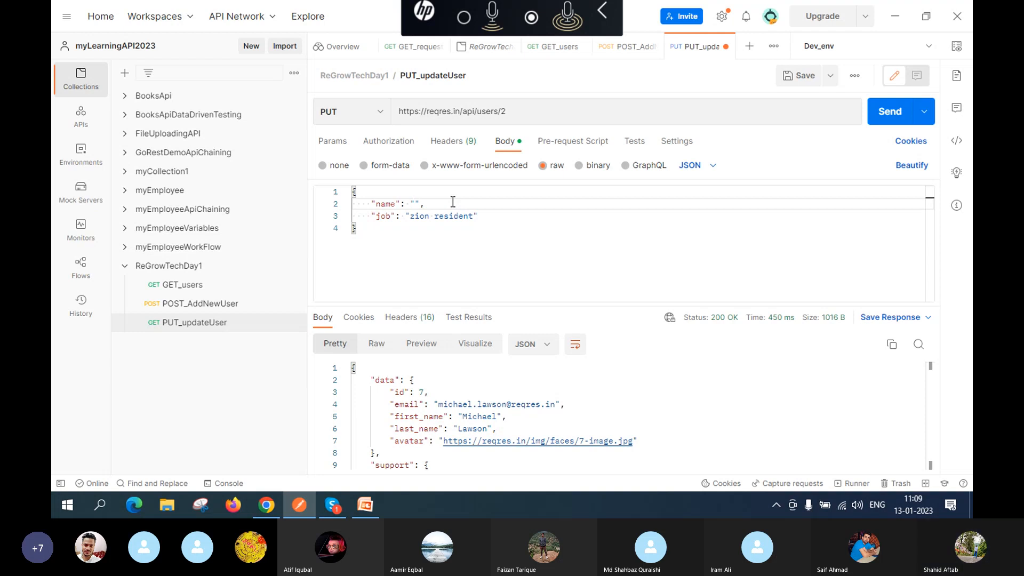
text(Reg)
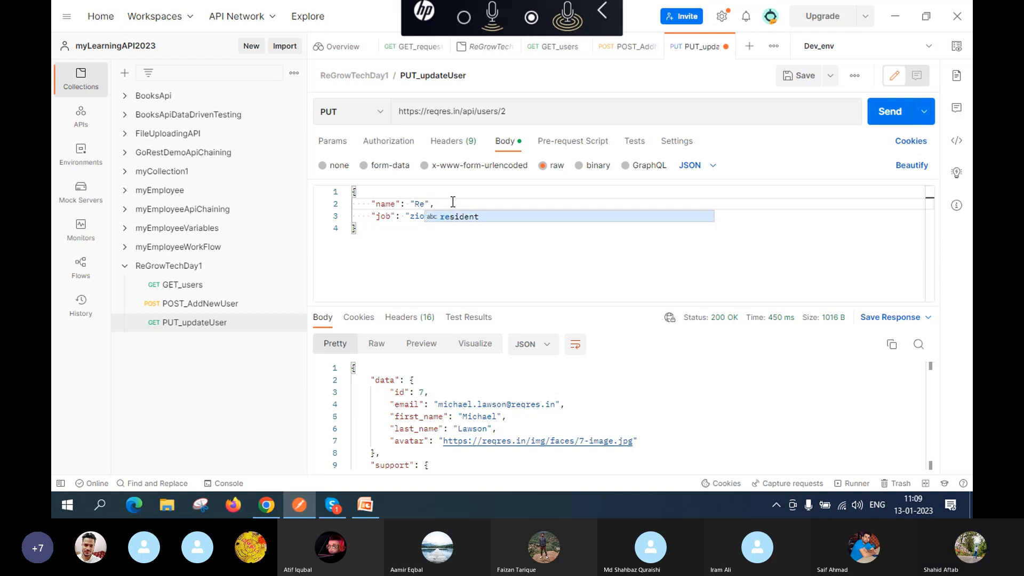
text(row)
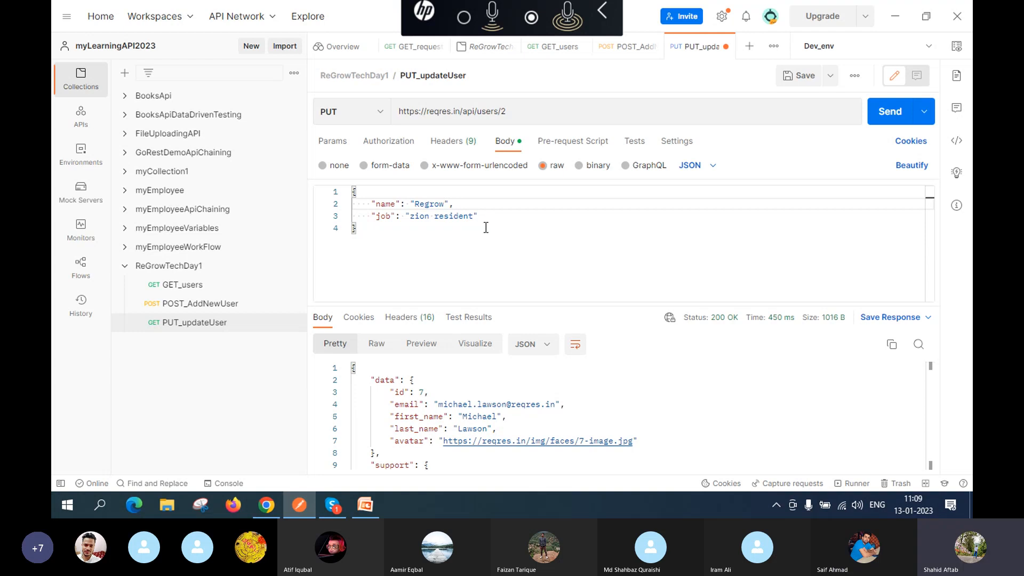
click(475, 216)
key(BackSpace)
key(BackSpace)
key(BackSpace)
key(BackSpace)
key(BackSpace)
key(BackSpace)
key(BackSpace)
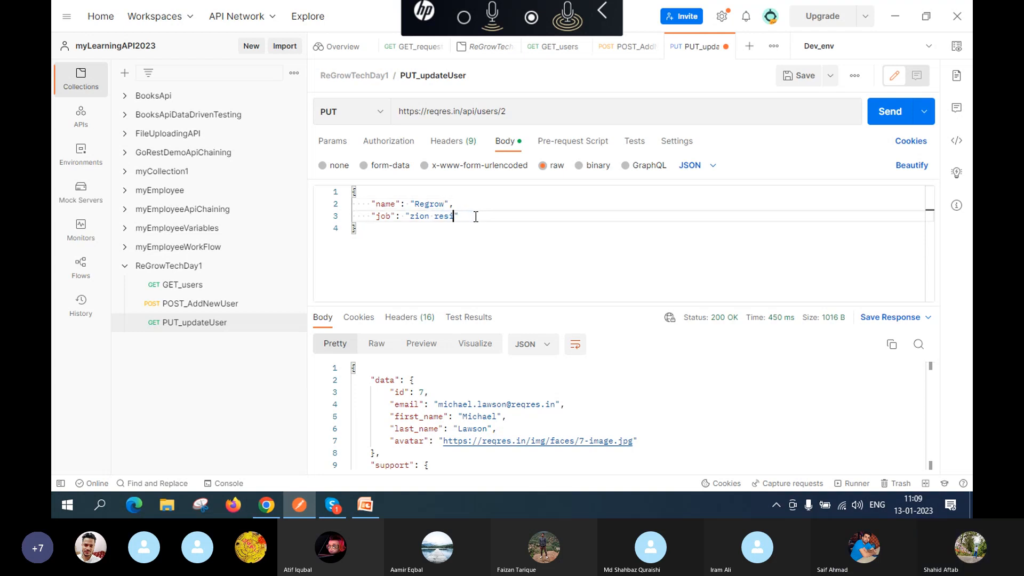
key(BackSpace)
key(BackSpace)
key(BackSpace)
key(BackSpace)
key(BackSpace)
key(BackSpace)
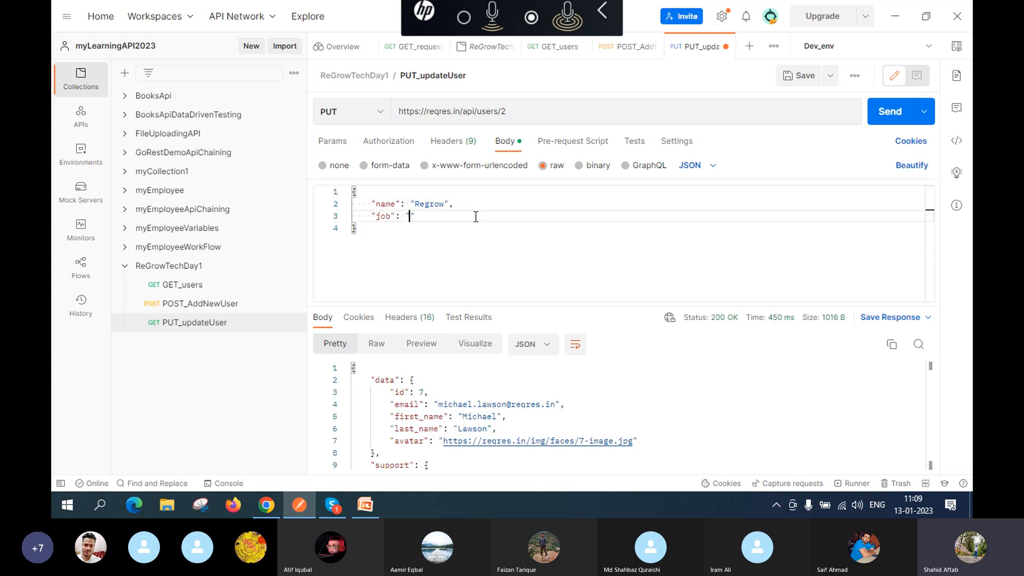
text(teaching)
Step: Save and send the PUT to users/2, getting 200 OK with Regrow, teaching and updatedAt
click(799, 75)
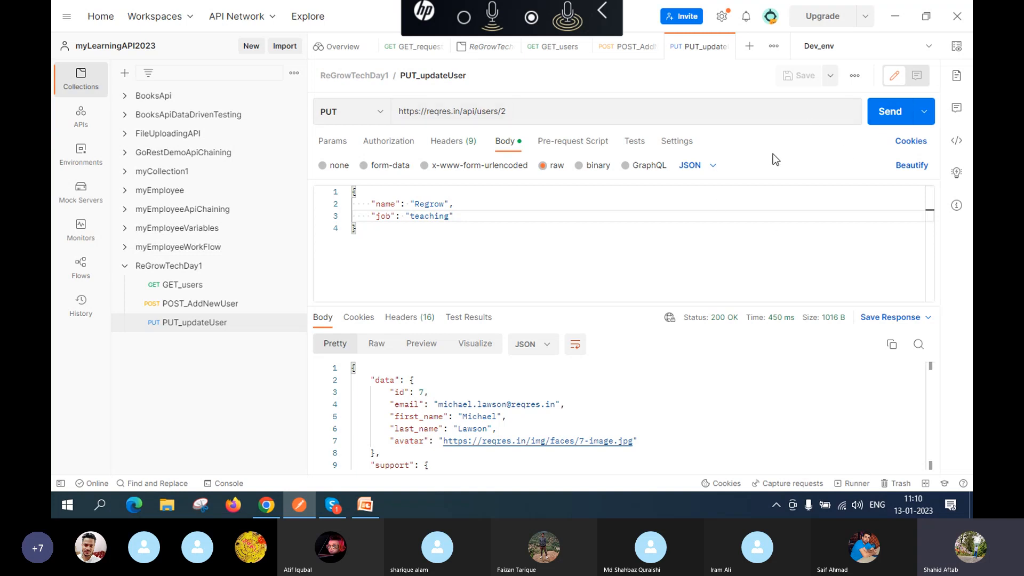
click(884, 124)
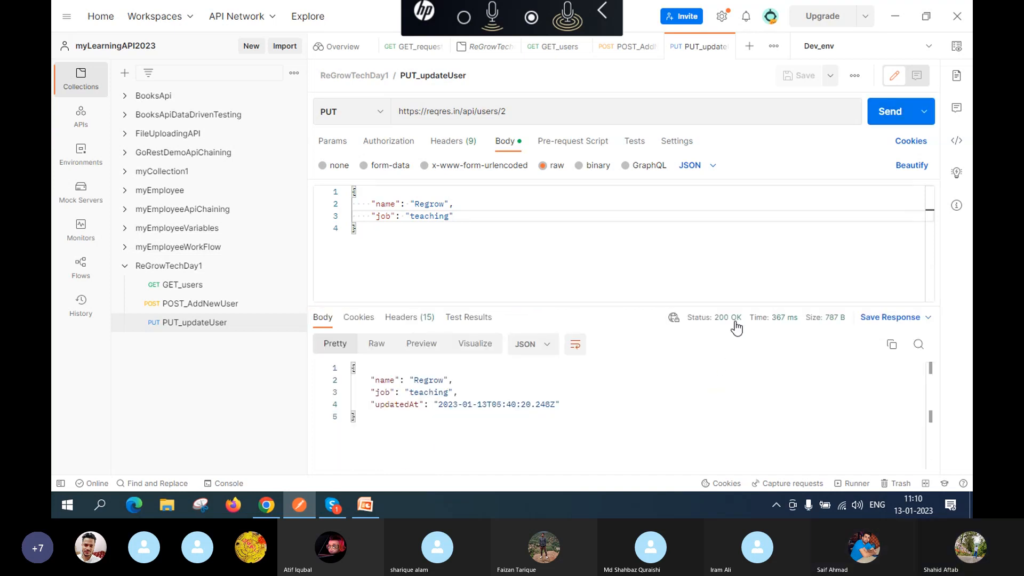
mouse_move(725, 320)
Step: Change the method to GET, save, and send to fetch user 2 with 200 OK
click(380, 118)
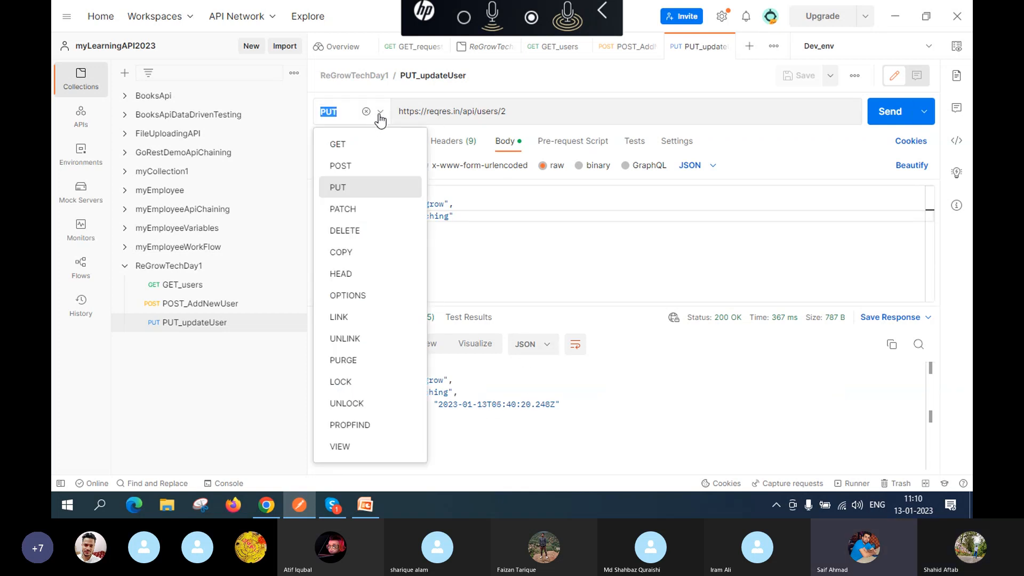
click(355, 146)
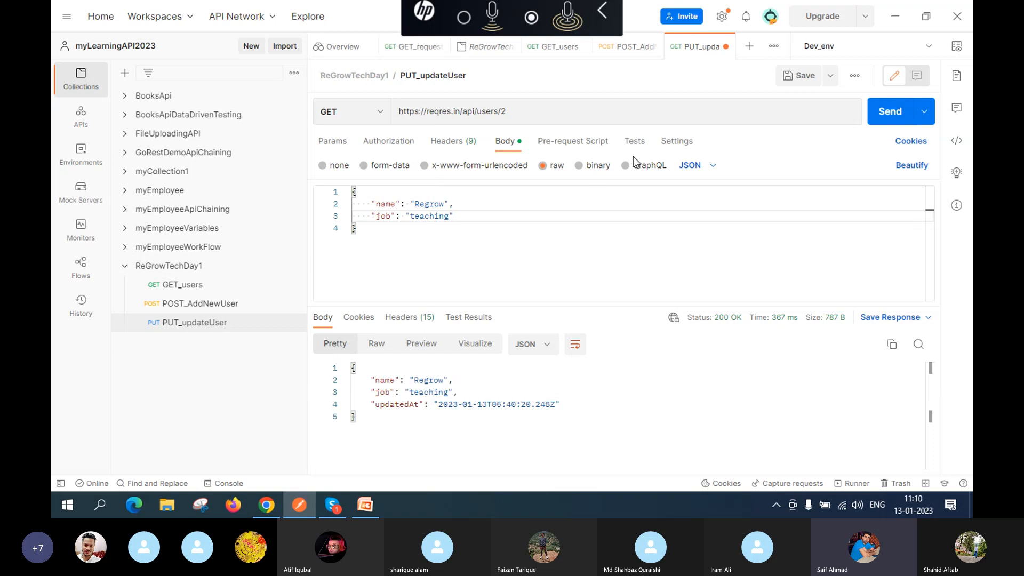
click(801, 79)
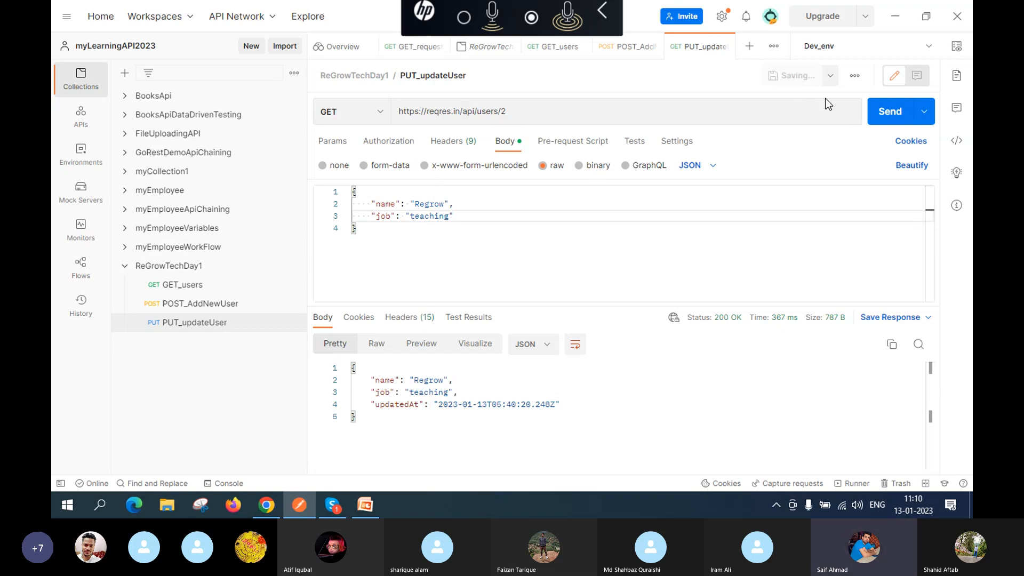
click(887, 114)
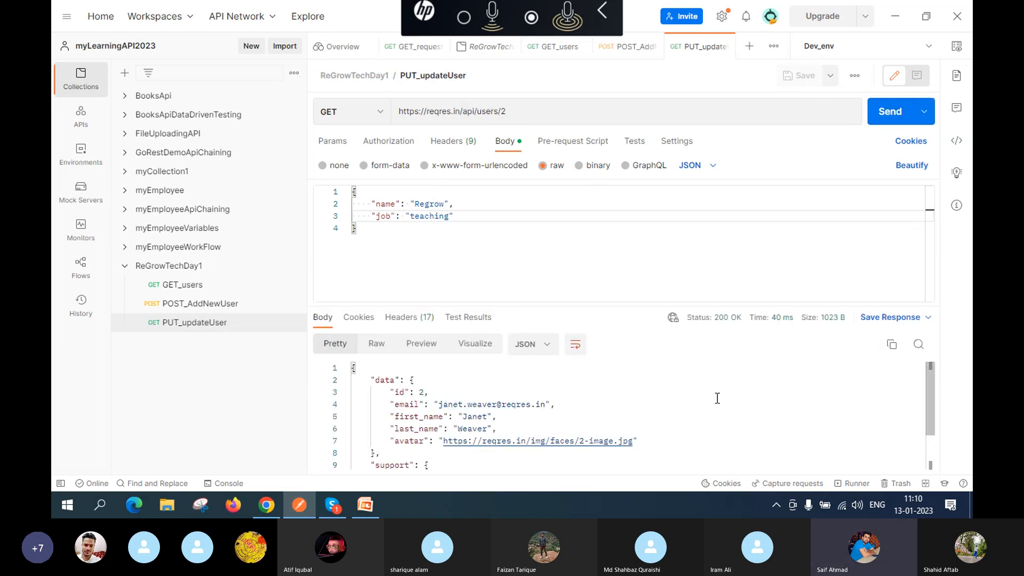
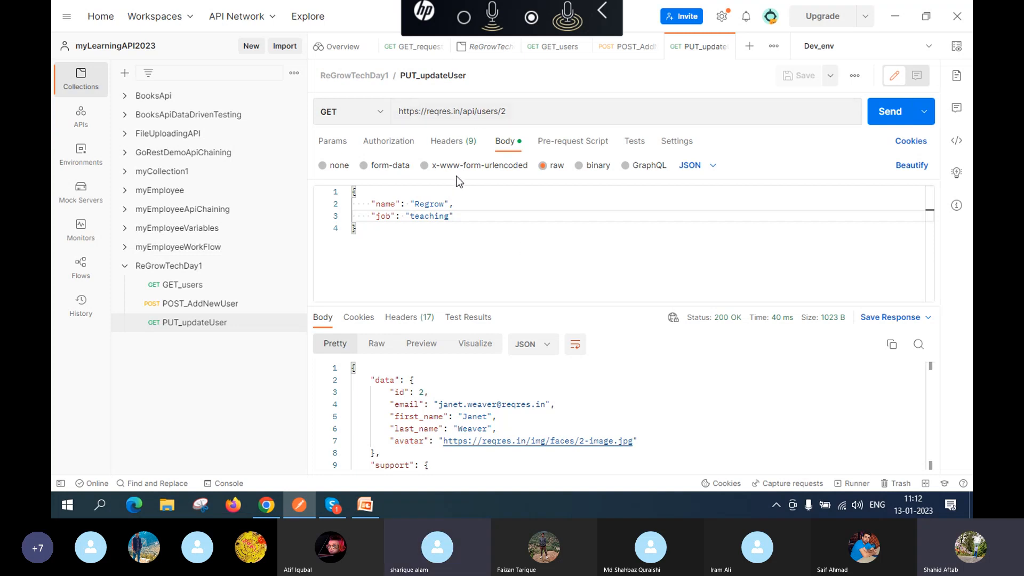
Step: Switch PUT_updateUser to PUT, shorten the job value to 'teach', and save
click(381, 113)
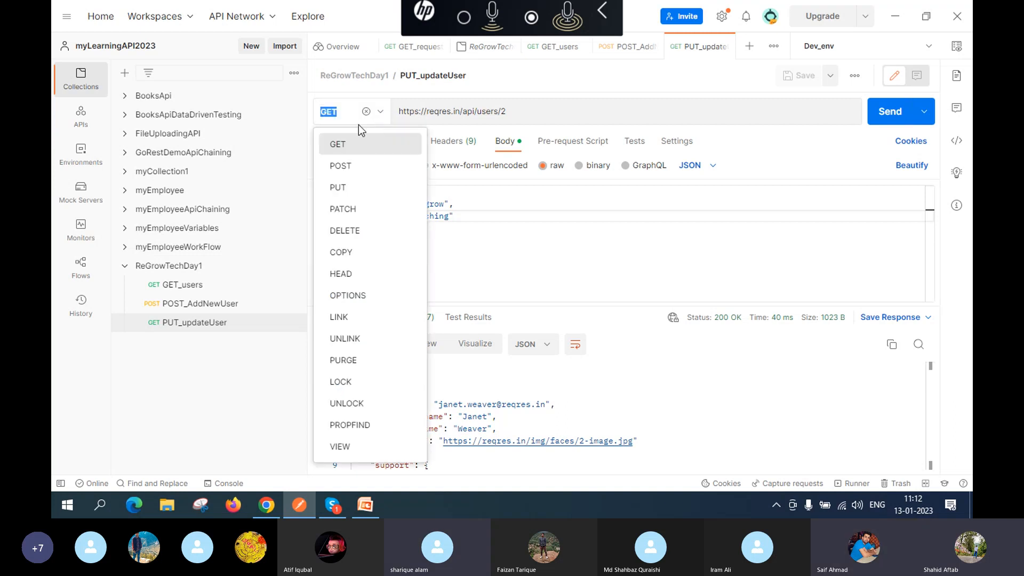
click(343, 191)
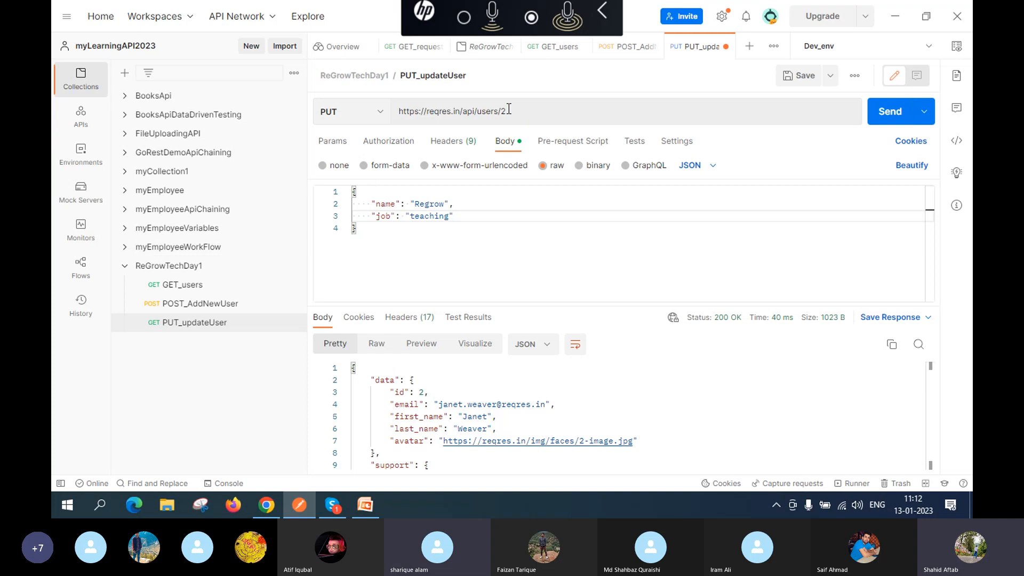
click(452, 216)
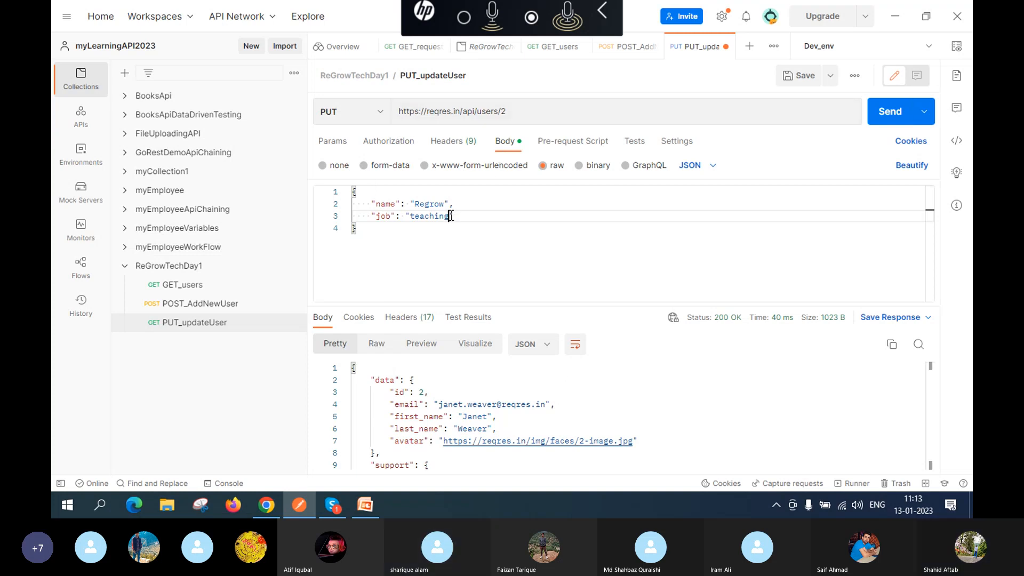
key(BackSpace)
key(BackSpace)
key(BackSpace)
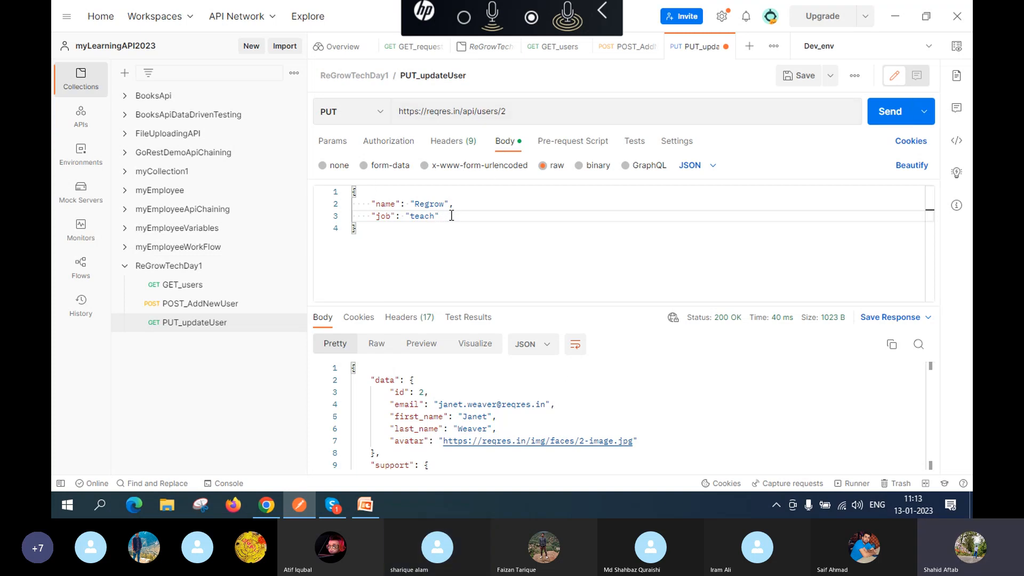
click(450, 258)
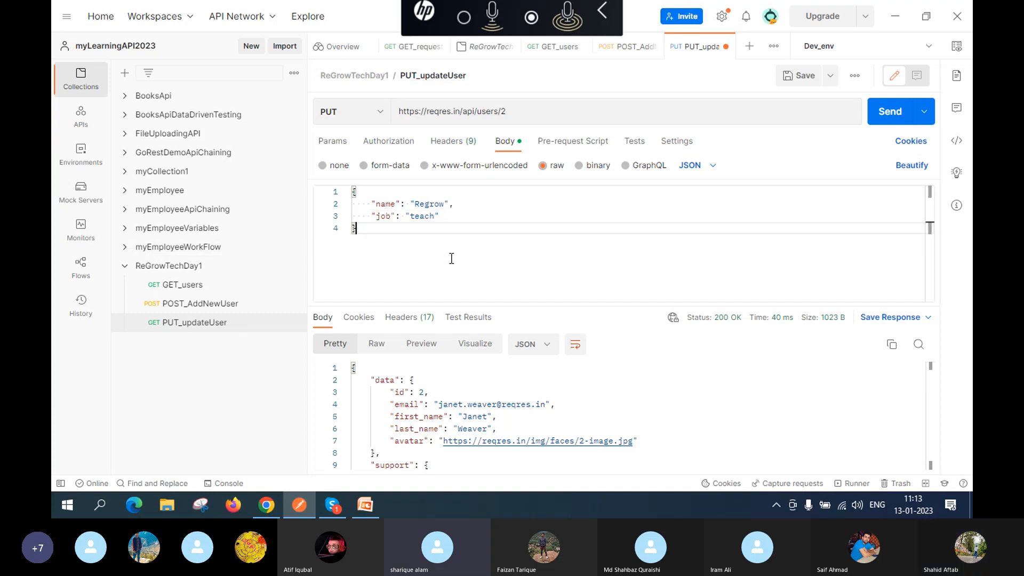
click(800, 77)
Step: Clear the whole JSON body, save, and send, getting 200 OK with only updatedAt
drag(354, 192, 375, 241)
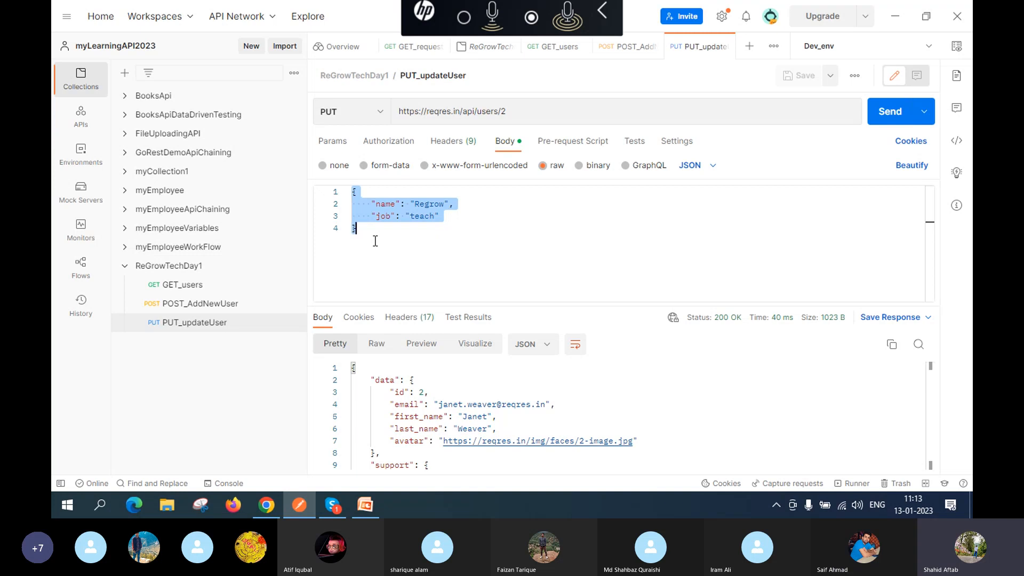
key(BackSpace)
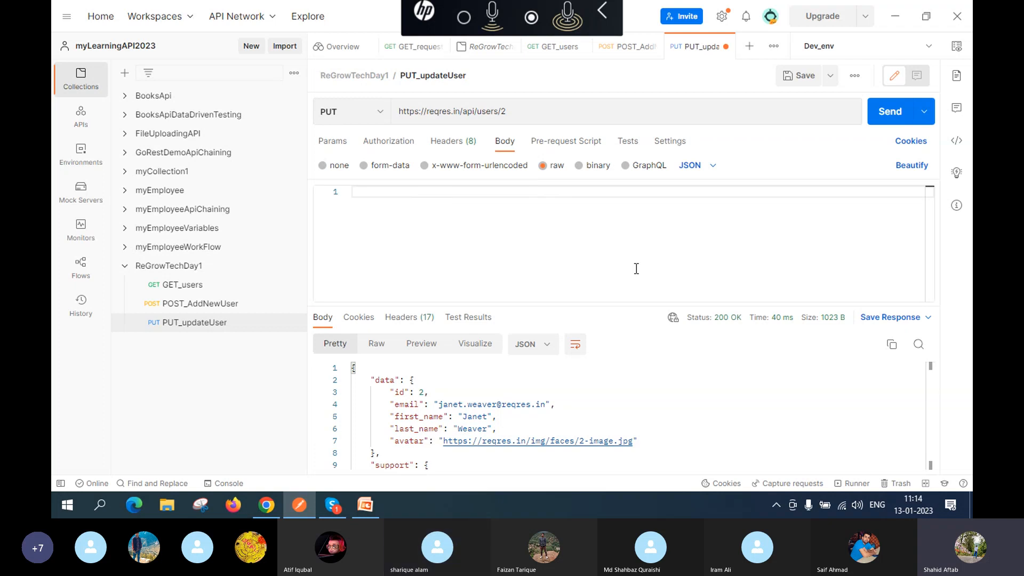
click(796, 75)
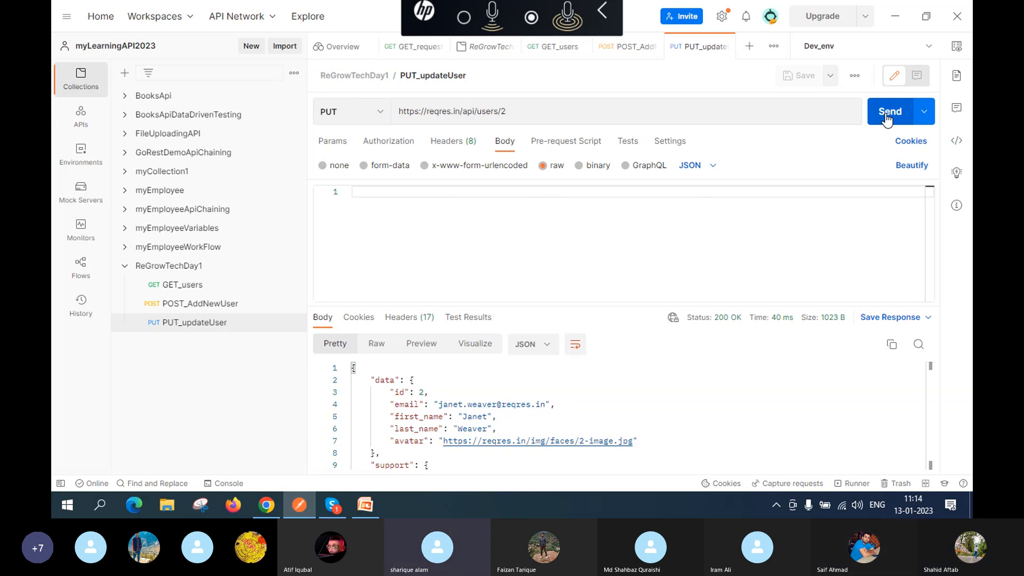
click(887, 113)
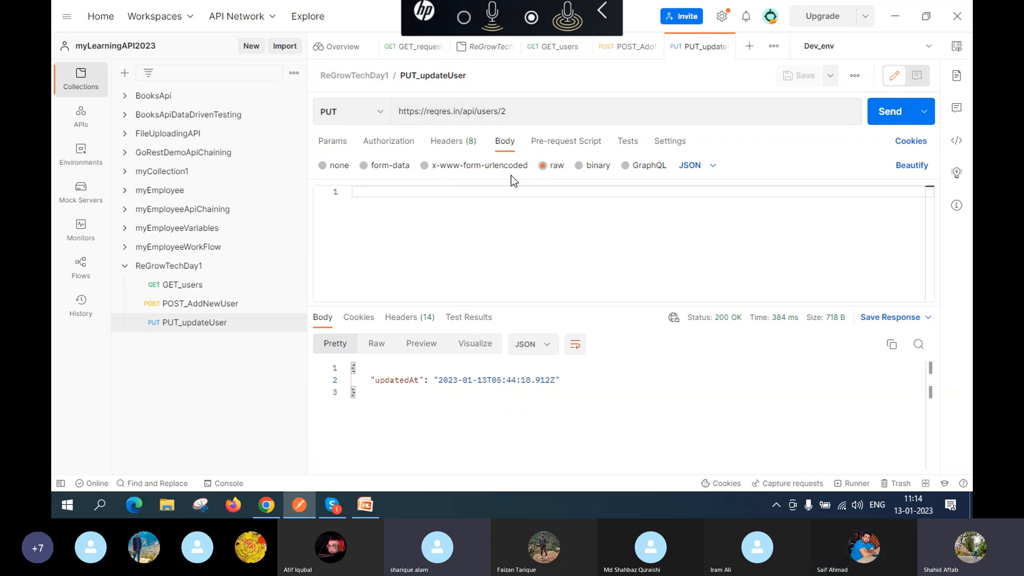
Step: Replace the empty body with one plain word ending in a semicolon, and save
click(700, 167)
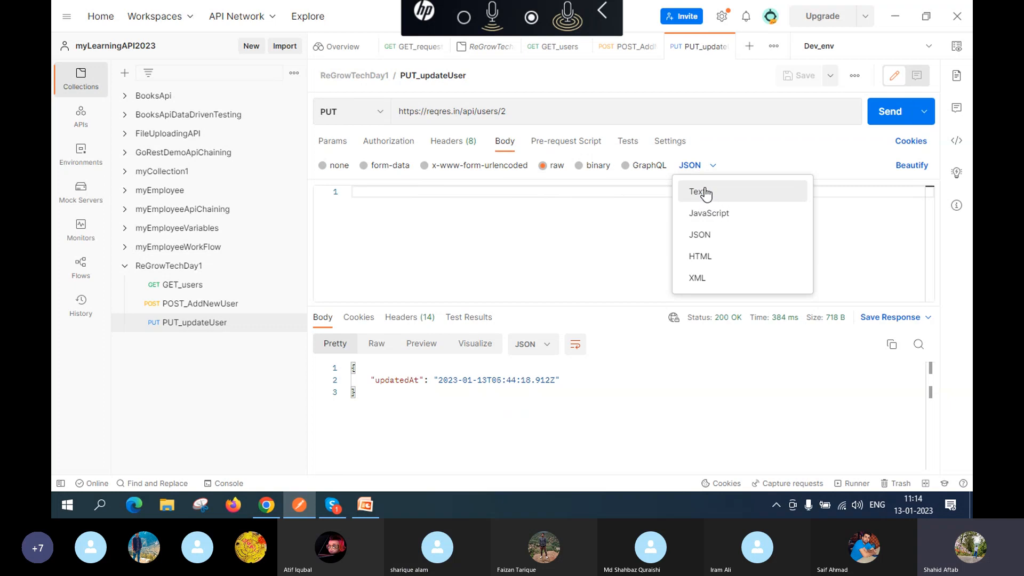
click(502, 241)
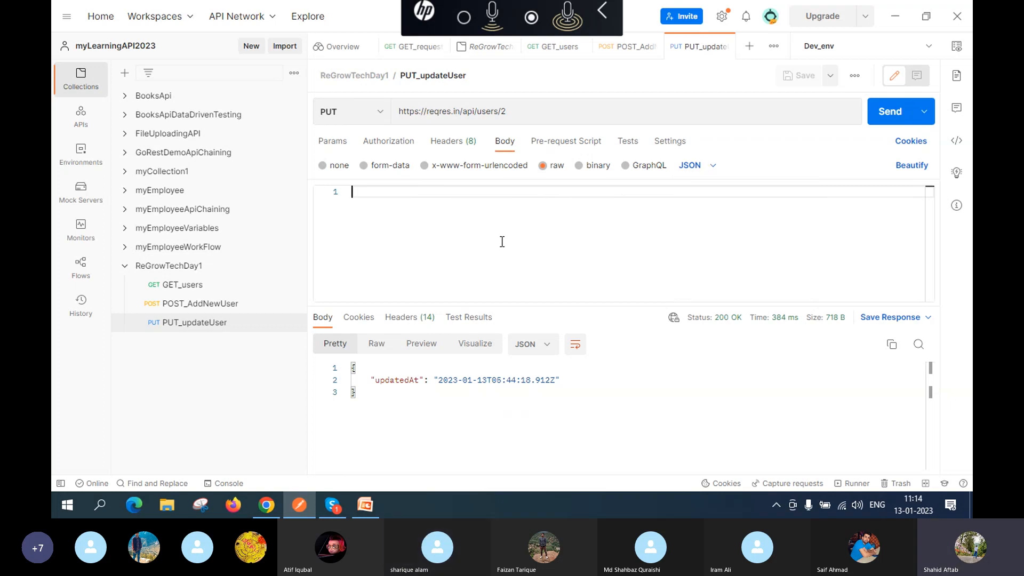
text(shahid)
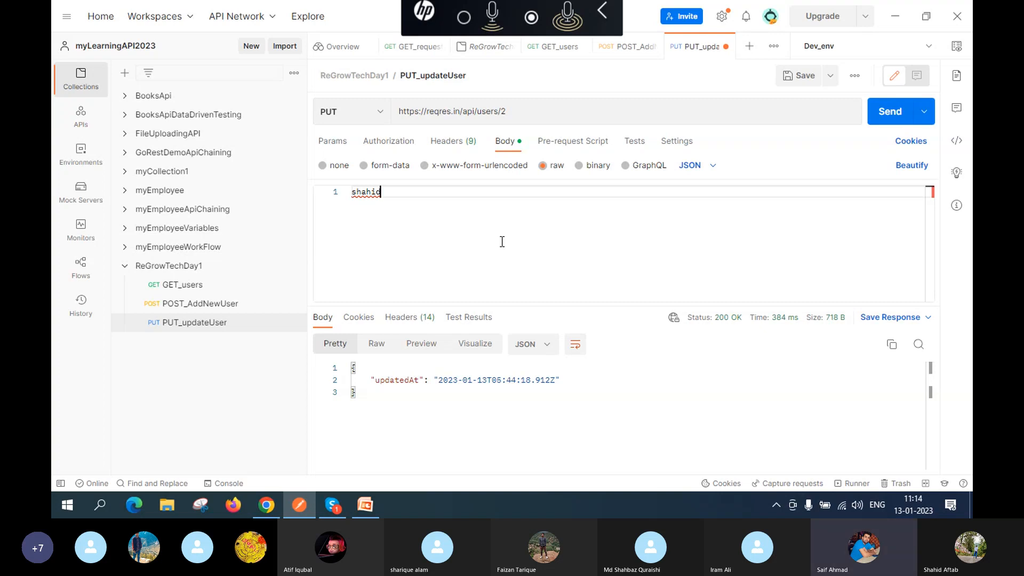
text(;)
click(797, 75)
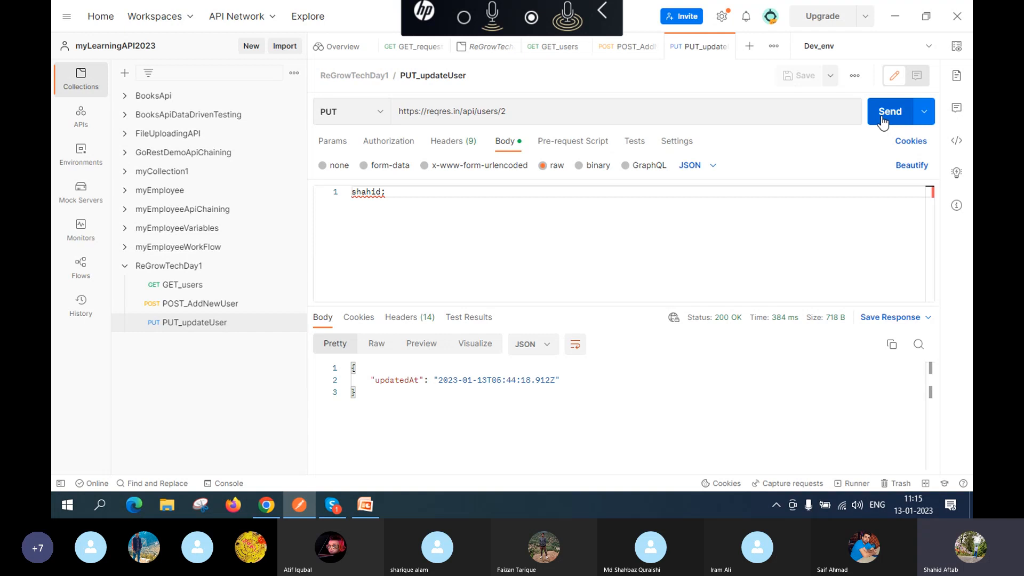
Step: Send the plain-text body and inspect the resulting 400 Bad Request HTML error
click(881, 119)
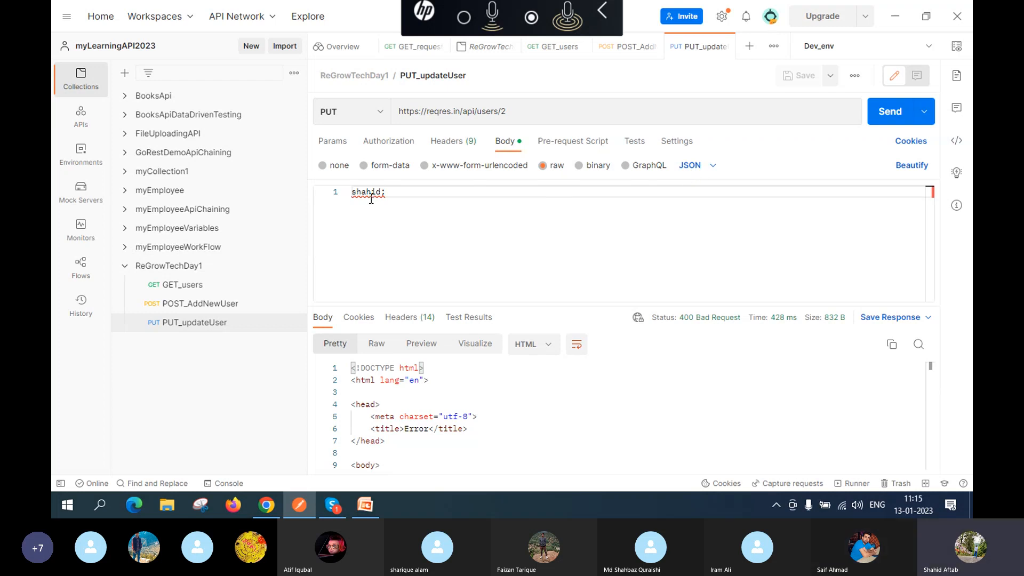
mouse_move(371, 199)
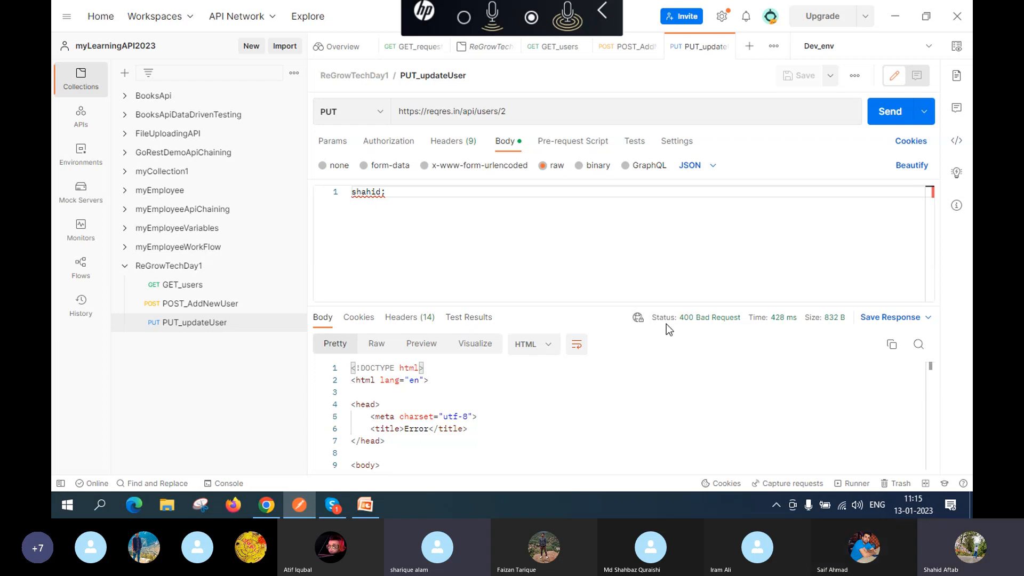
mouse_move(669, 323)
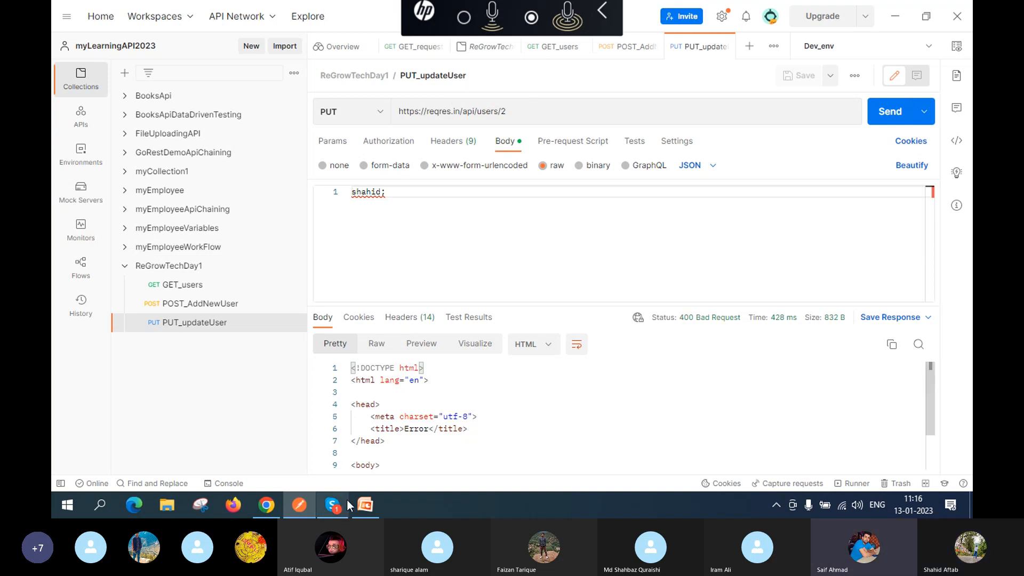
Step: Bring up the reqres.in page in Chrome and scroll to the Request/Response examples panel
mouse_move(265, 509)
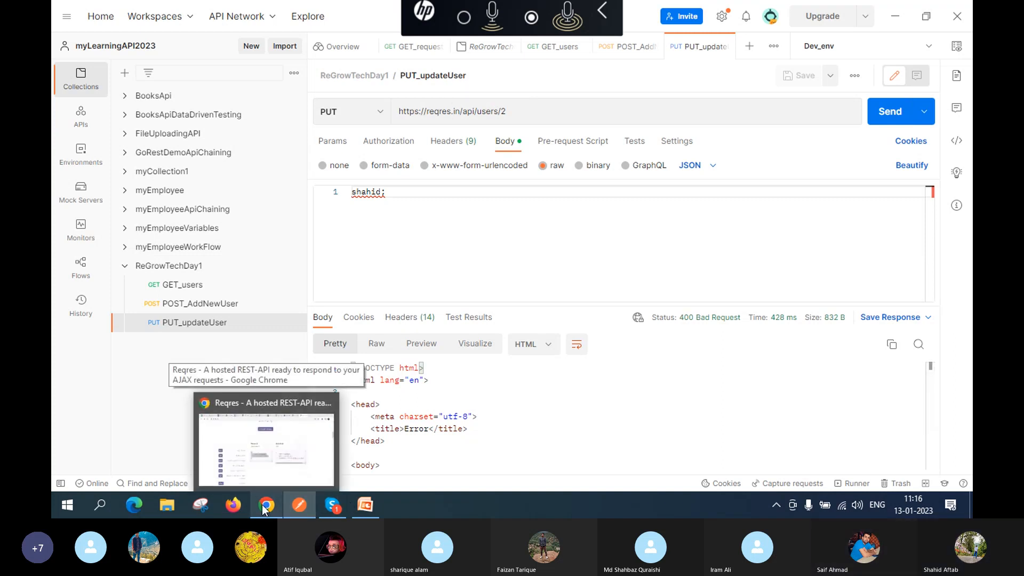
click(255, 459)
scroll(162, 328, down, 5)
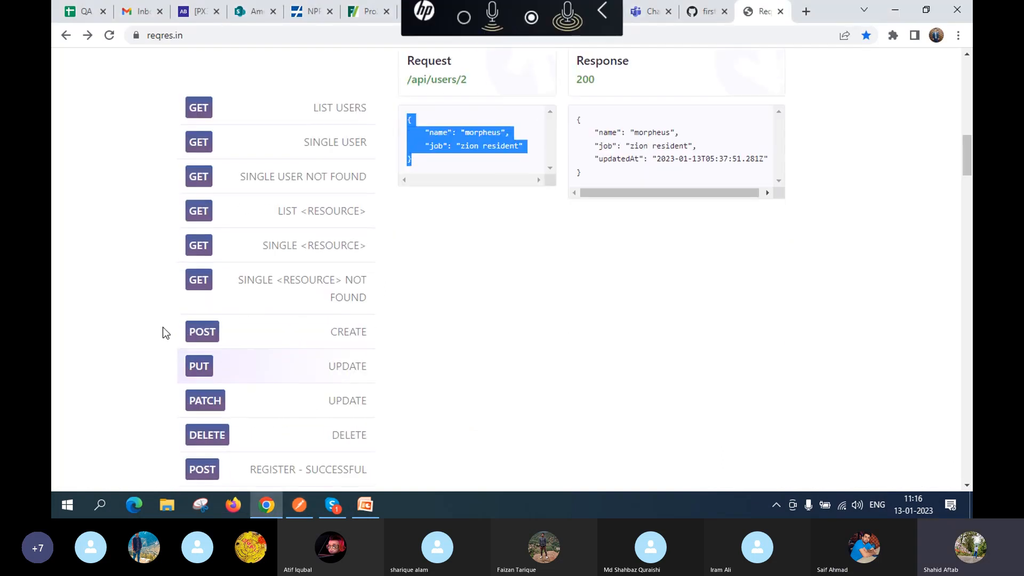
scroll(222, 252, down, 2)
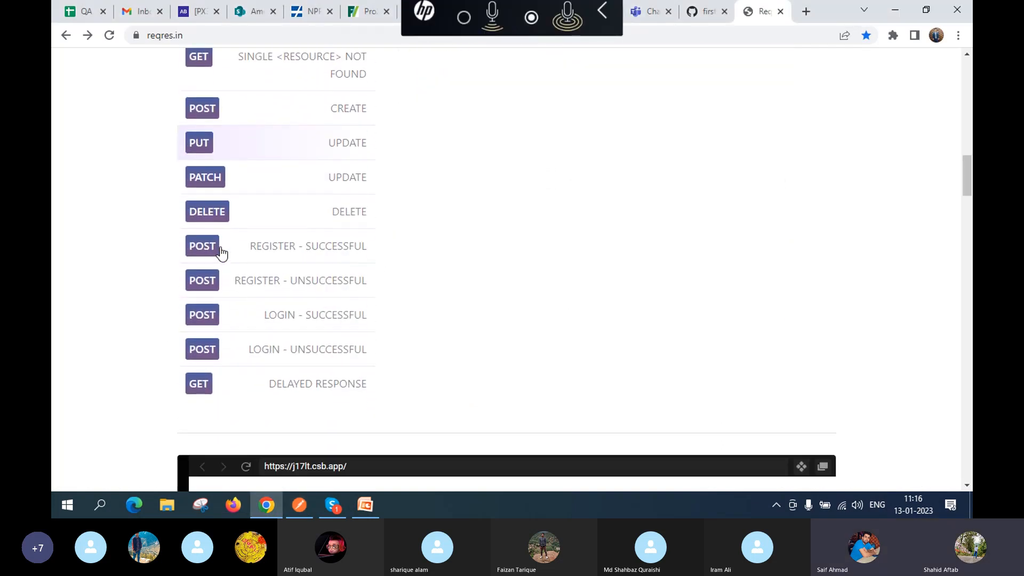
scroll(232, 287, up, 1)
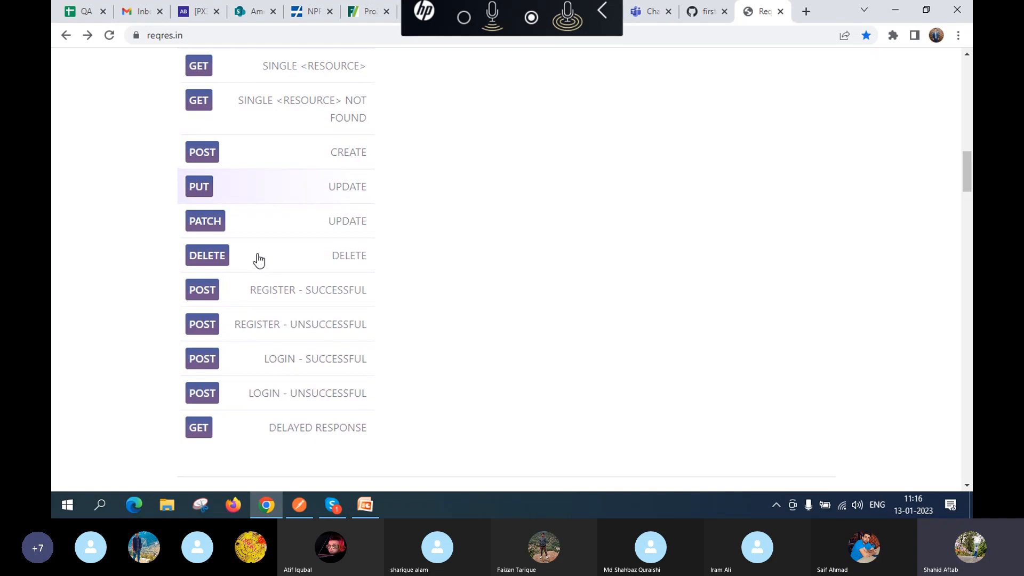
scroll(508, 228, up, 6)
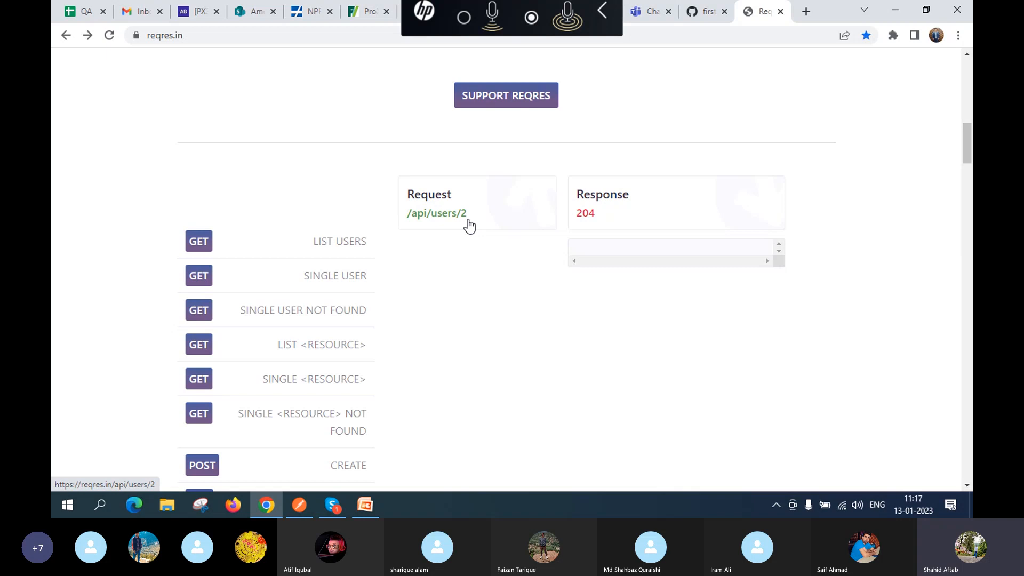
click(432, 221)
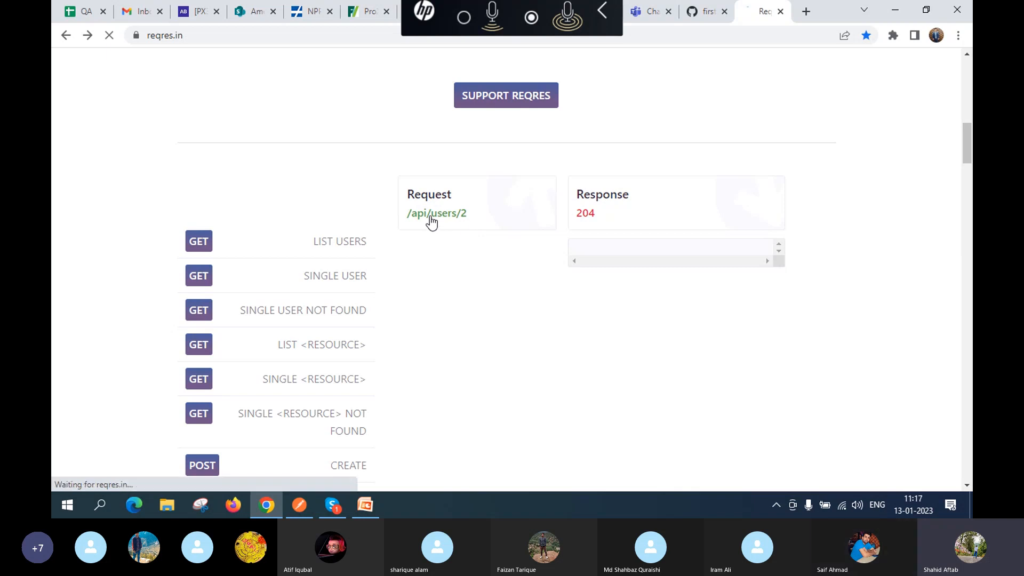
click(311, 34)
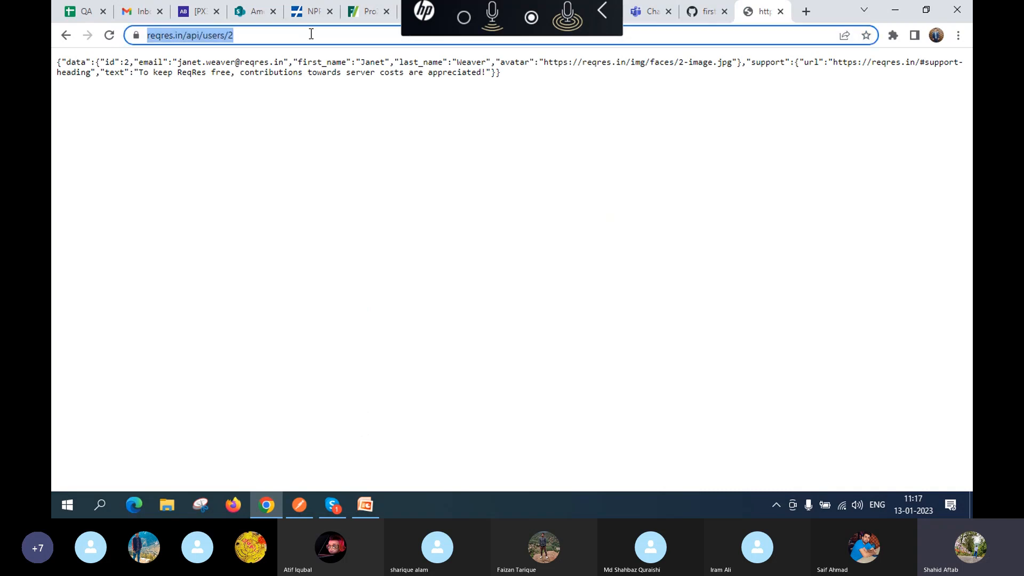
double_click(311, 34)
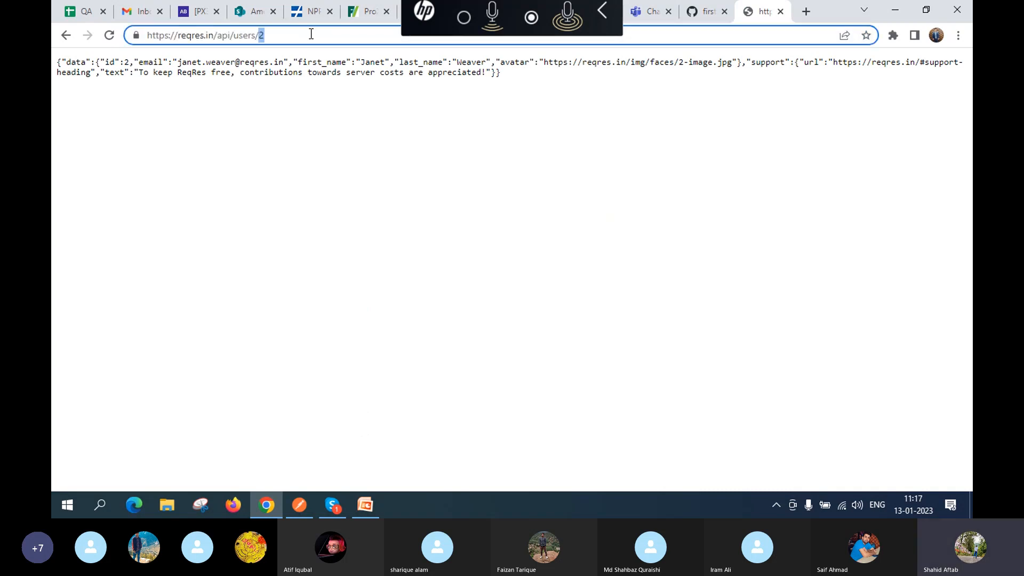
click(311, 33)
triple_click(311, 34)
key(ctrl+c)
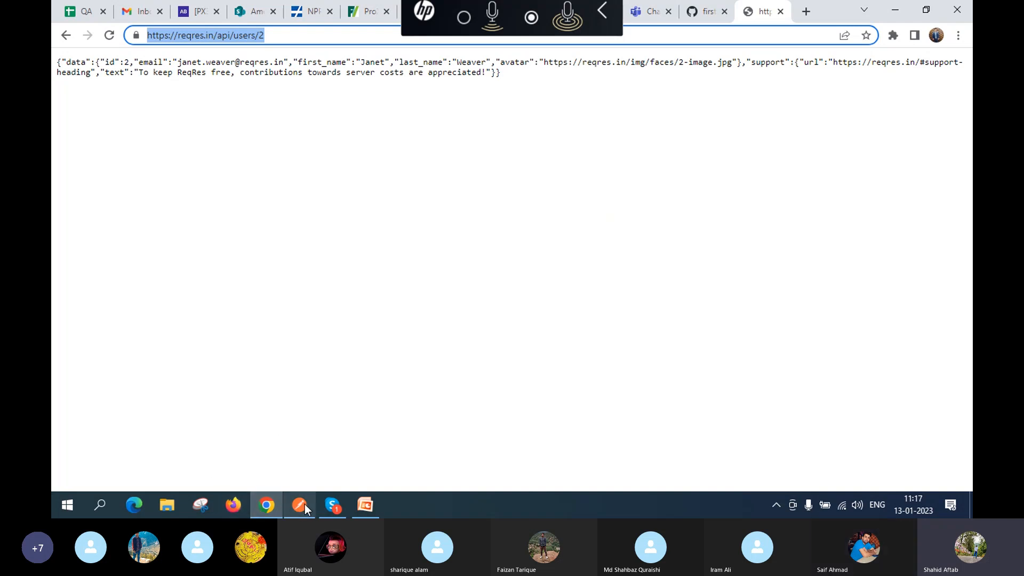
mouse_move(306, 504)
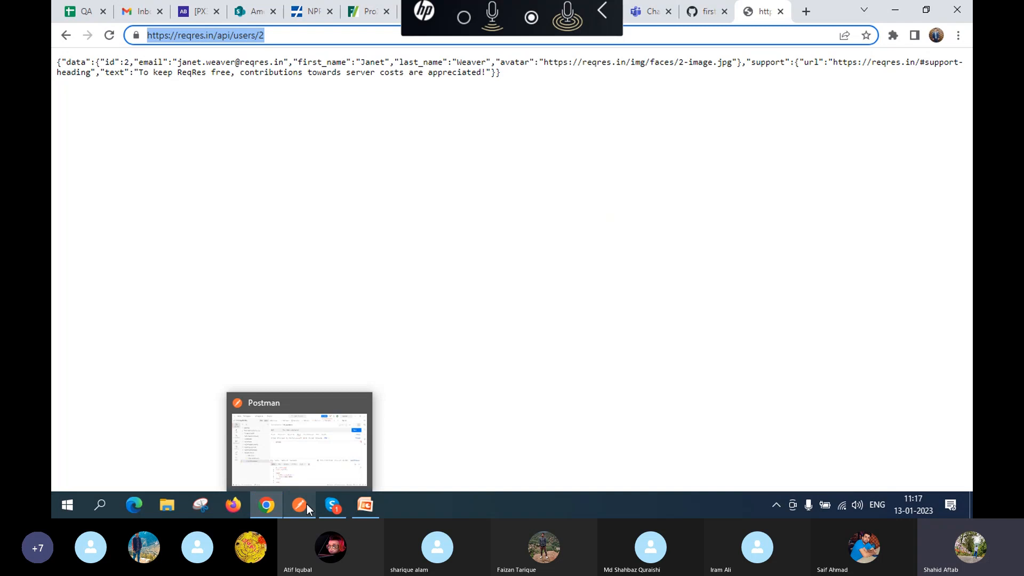
Step: Add a request to the ReGrowTechDay1 collection in Postman and rename it DELETE_user
click(305, 447)
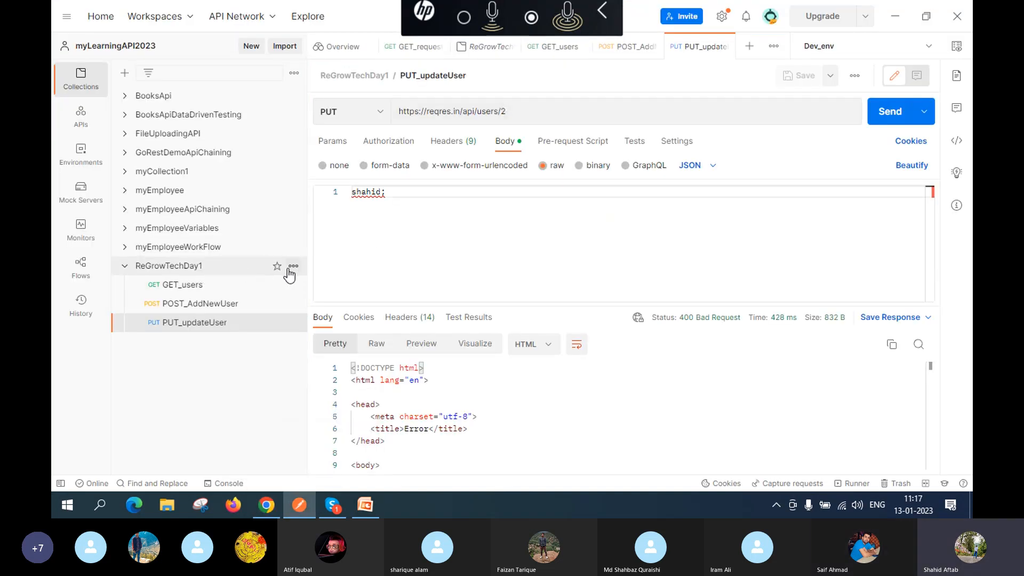
click(293, 266)
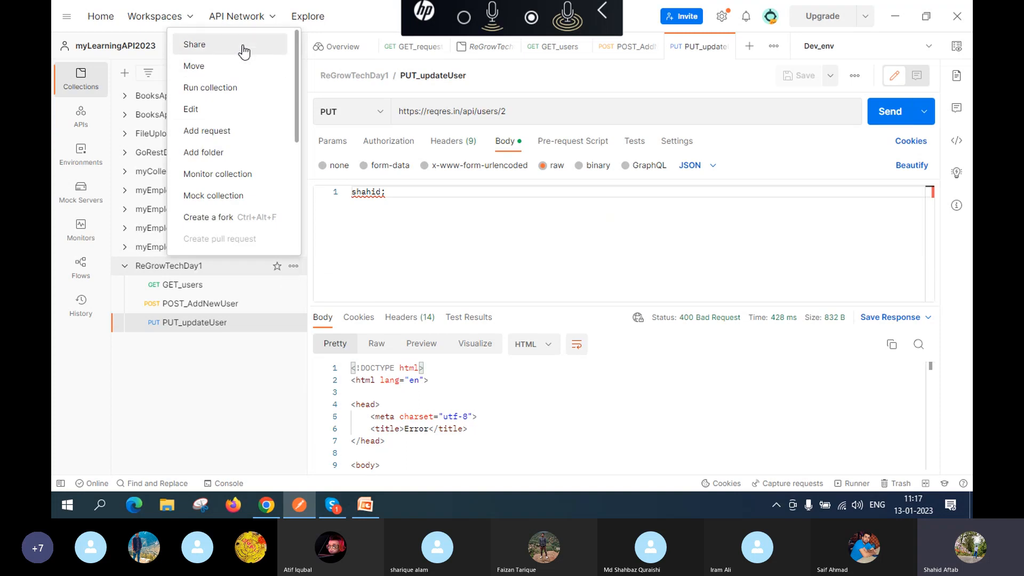
click(241, 131)
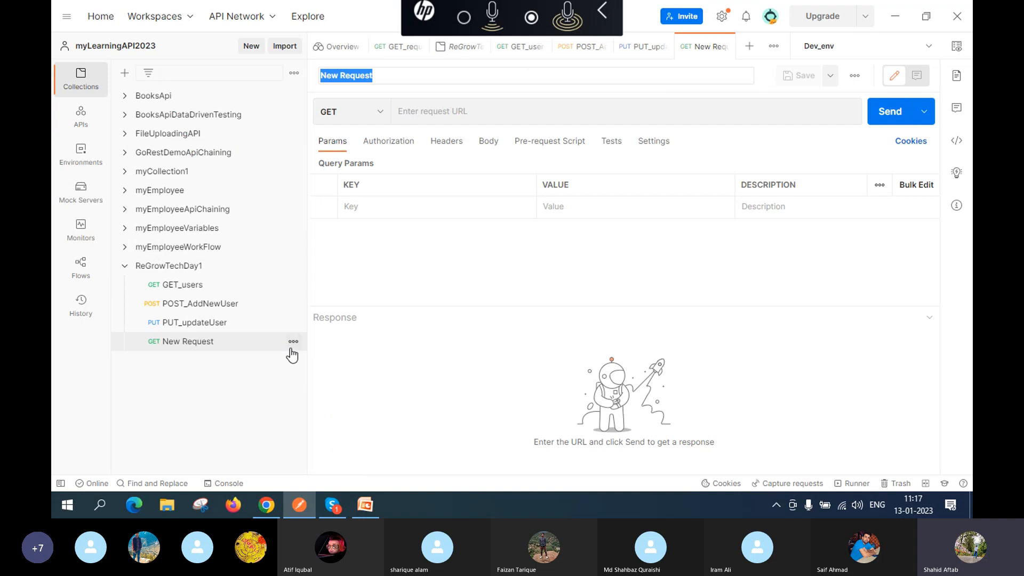
click(444, 79)
key(BackSpace)
key(BackSpace)
key(BackSpace)
key(BackSpace)
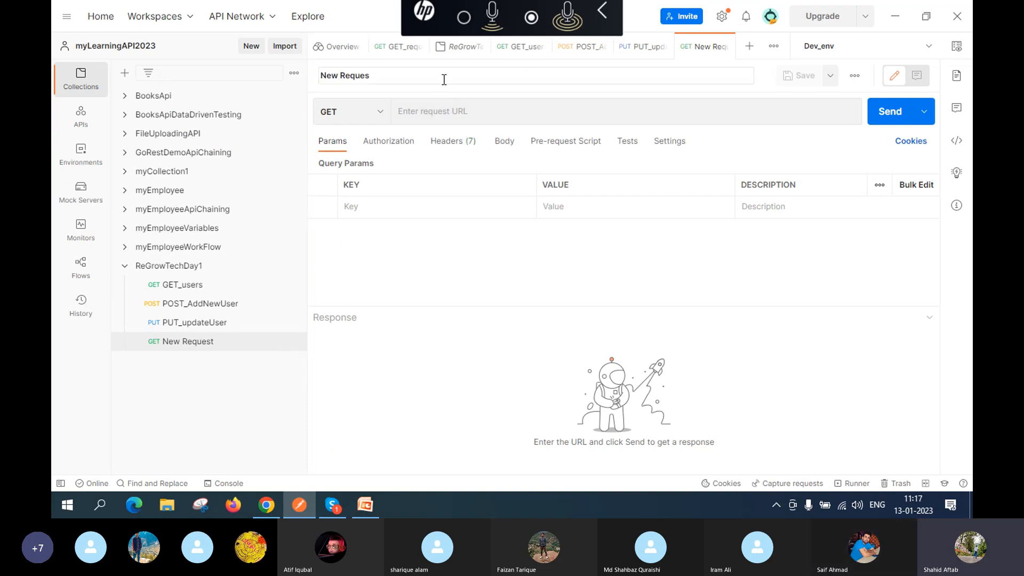
key(BackSpace)
key(BackSpace)
key(BackSpace)
key(BackSpace)
key(BackSpace)
key(BackSpace)
key(BackSpace)
text(DELETE_user)
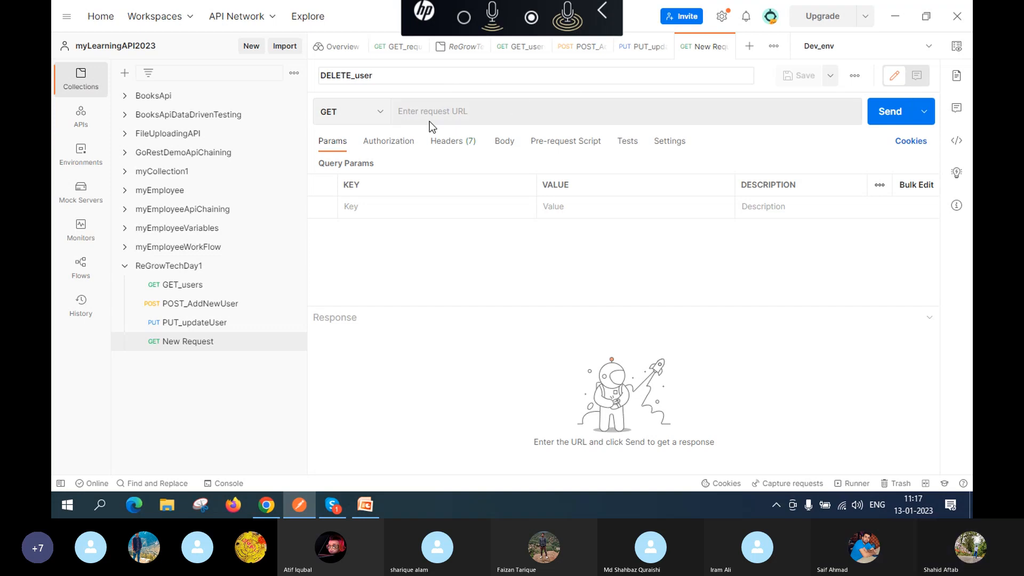
click(379, 117)
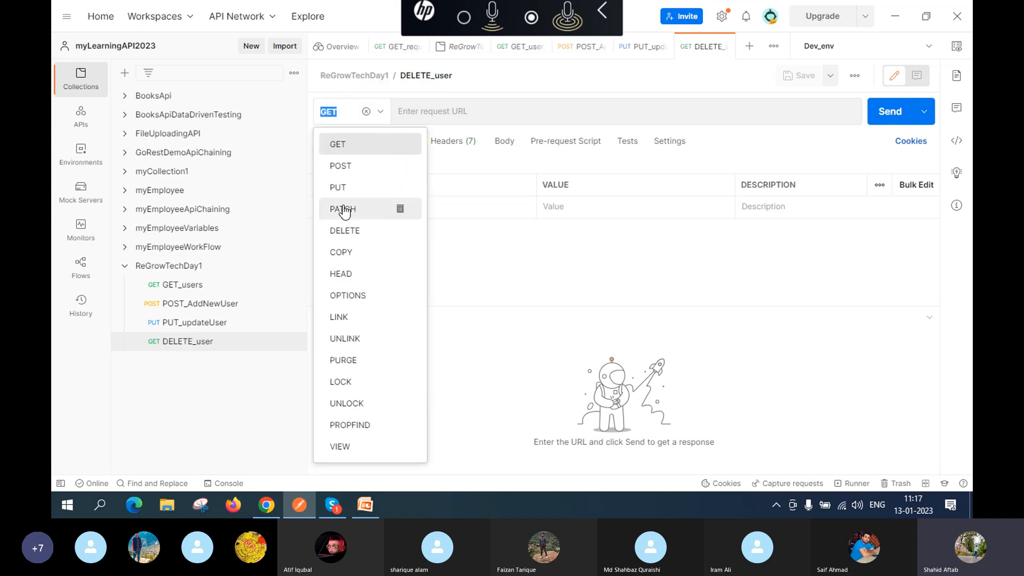
click(347, 230)
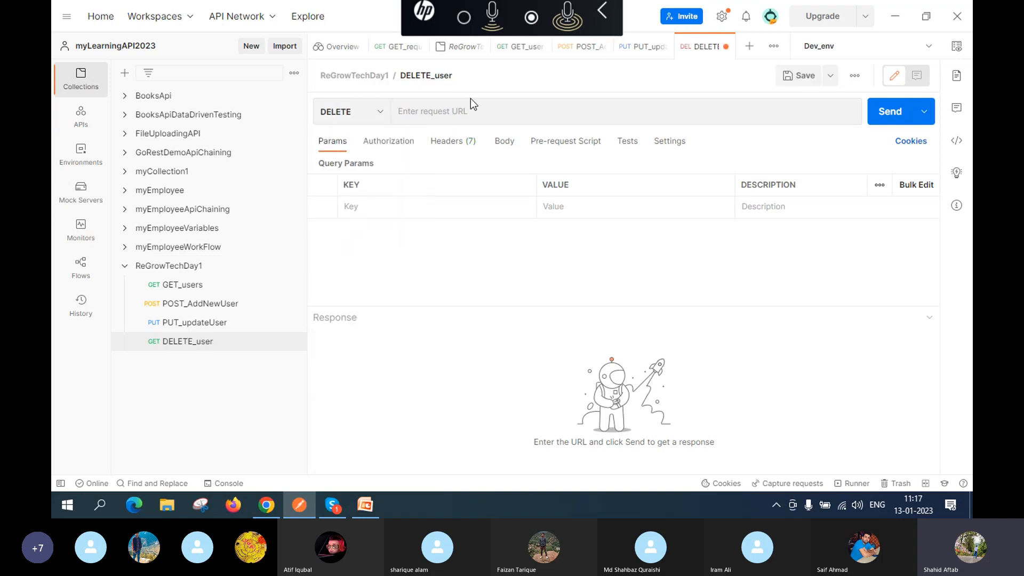
click(450, 112)
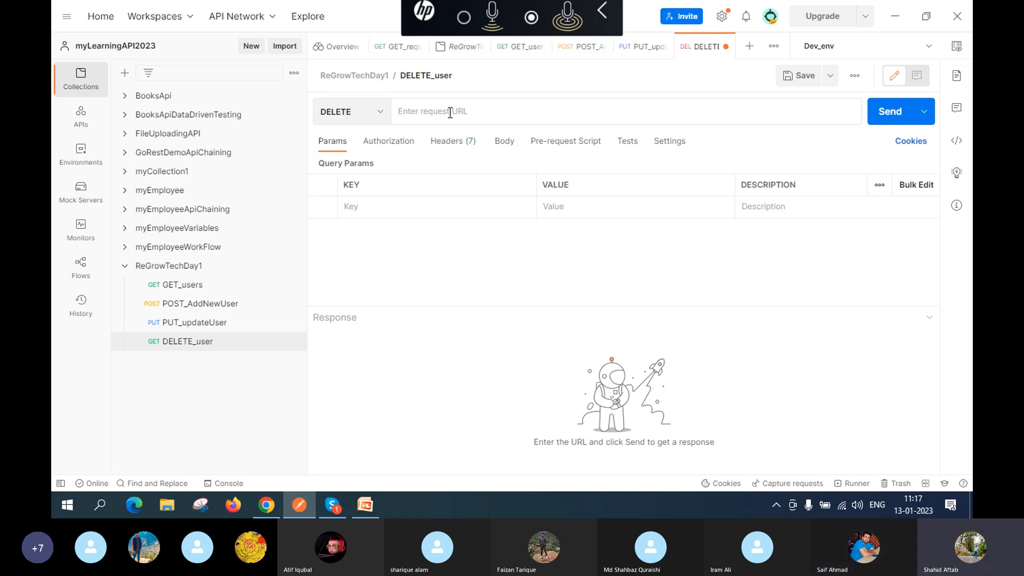
key(ctrl+v)
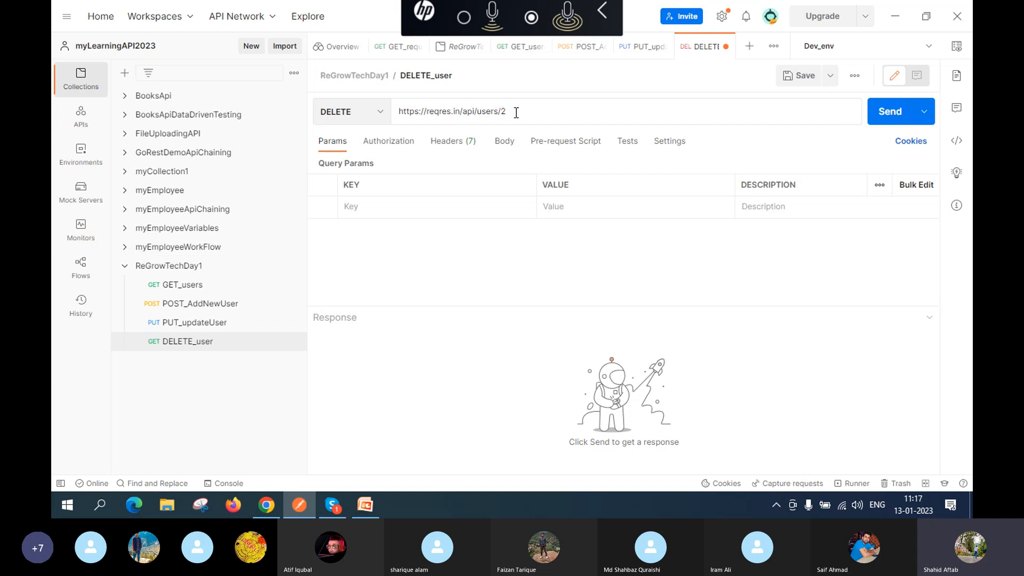
click(789, 80)
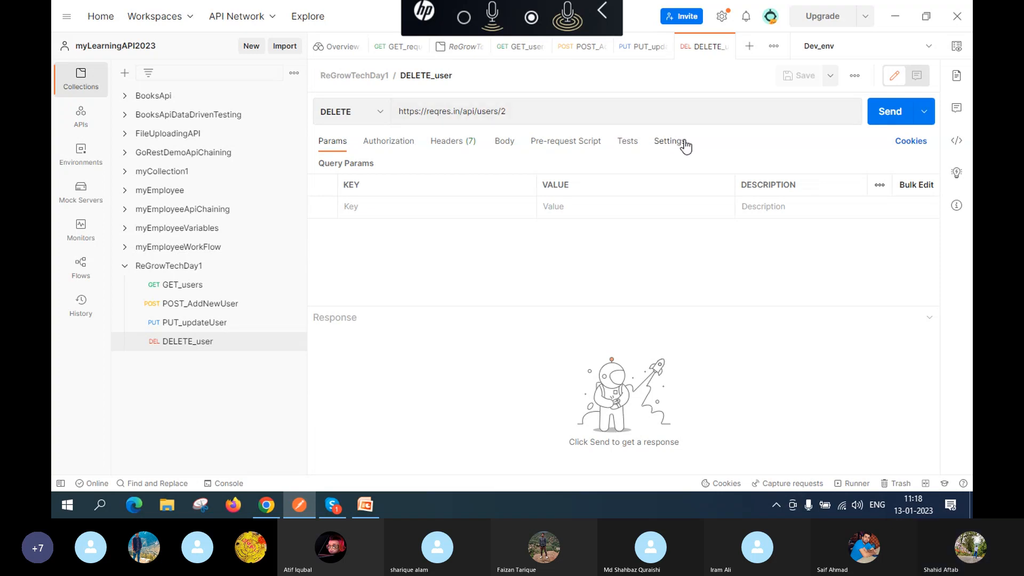
Step: Send DELETE_user, confirming 204 No Content, then go back to the reqres.in examples page
click(890, 112)
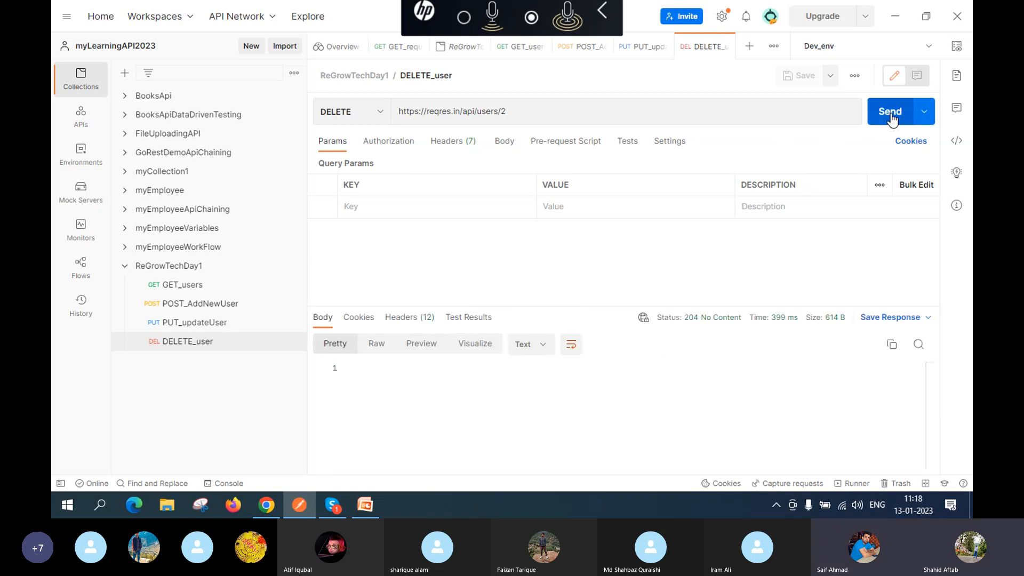
mouse_move(692, 324)
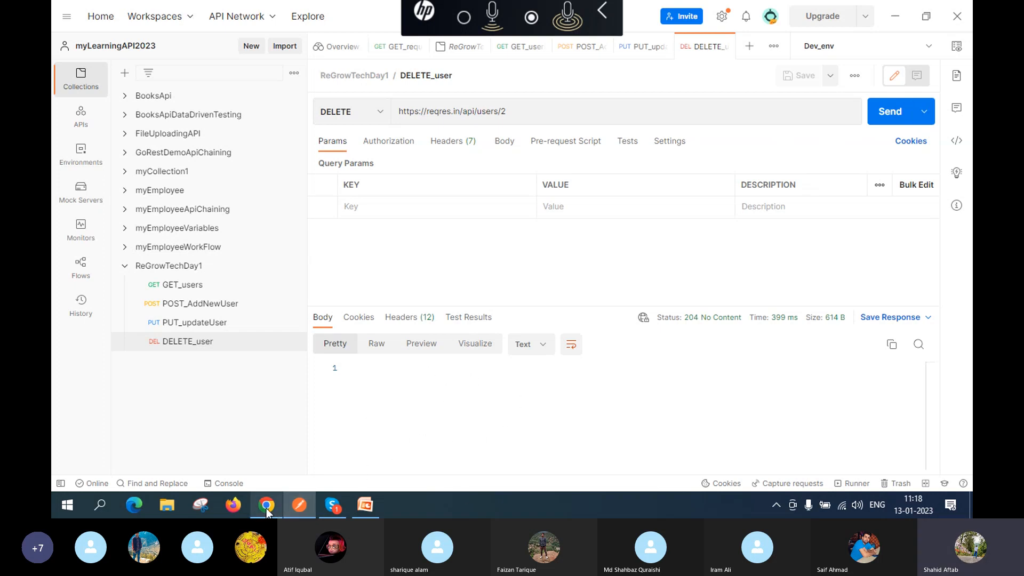
mouse_move(263, 512)
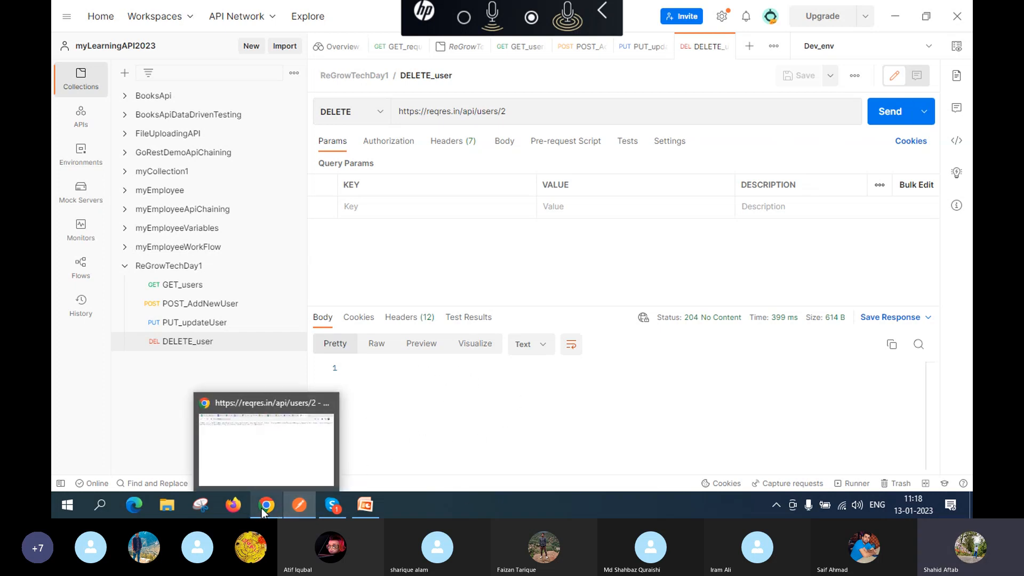
click(257, 436)
click(67, 35)
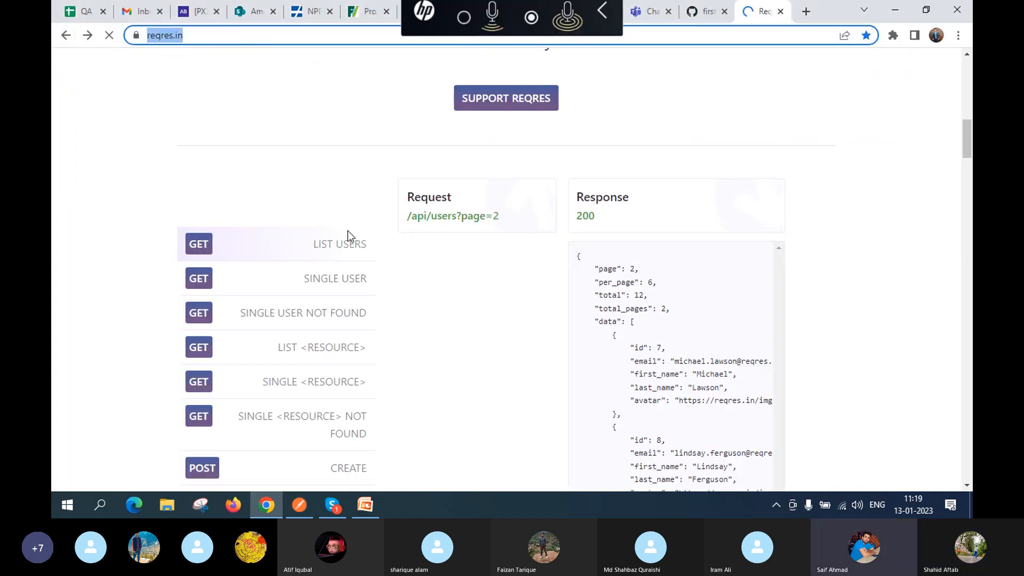
Step: Show reqres.in's DELETE example: request /api/users/2 answered with 204 and an empty body
scroll(336, 327, down, 8)
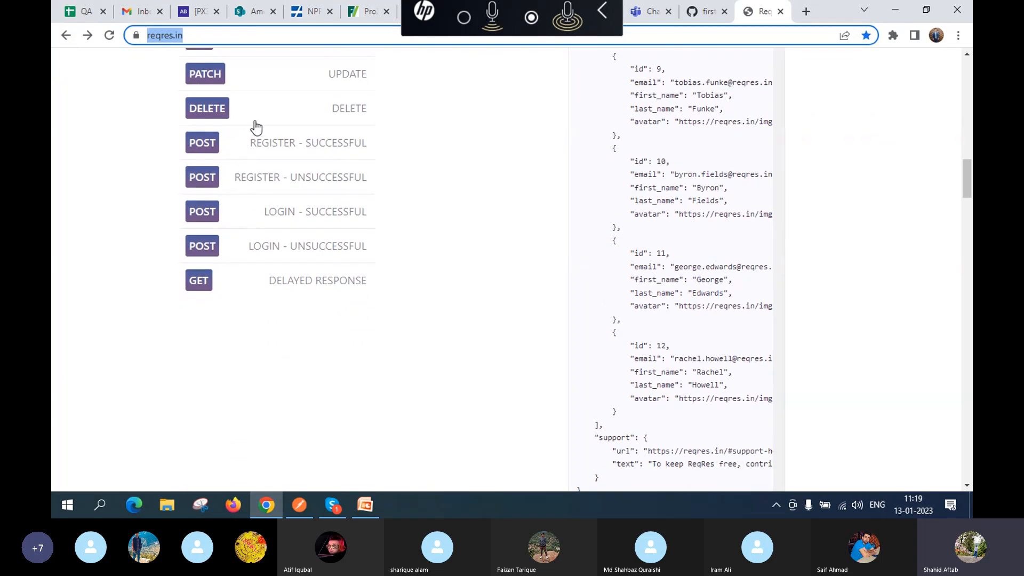
click(233, 110)
scroll(541, 224, up, 10)
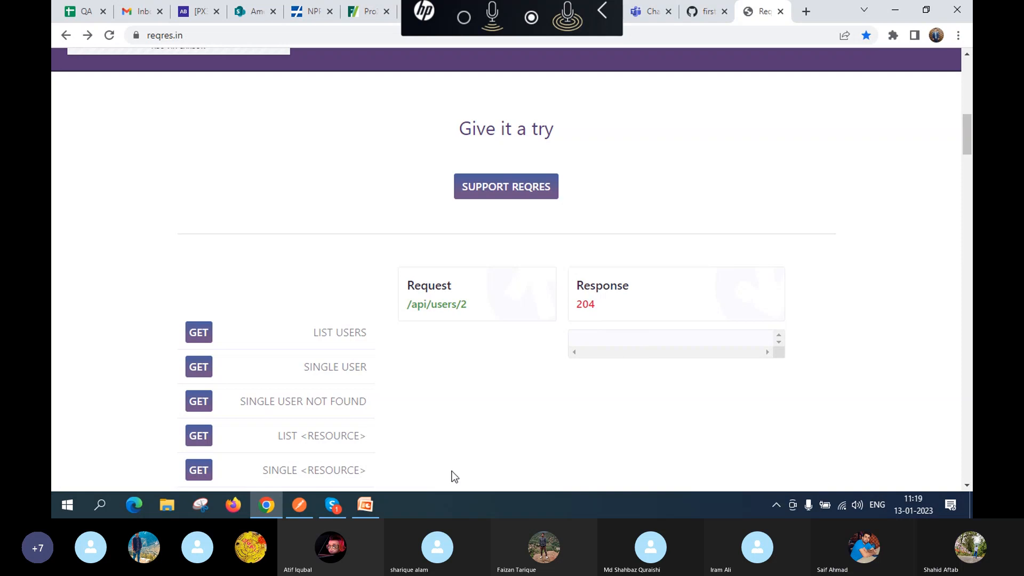
Step: Point DELETE_user at users/7 instead of users/2, save, and send it for 204 No Content
click(299, 505)
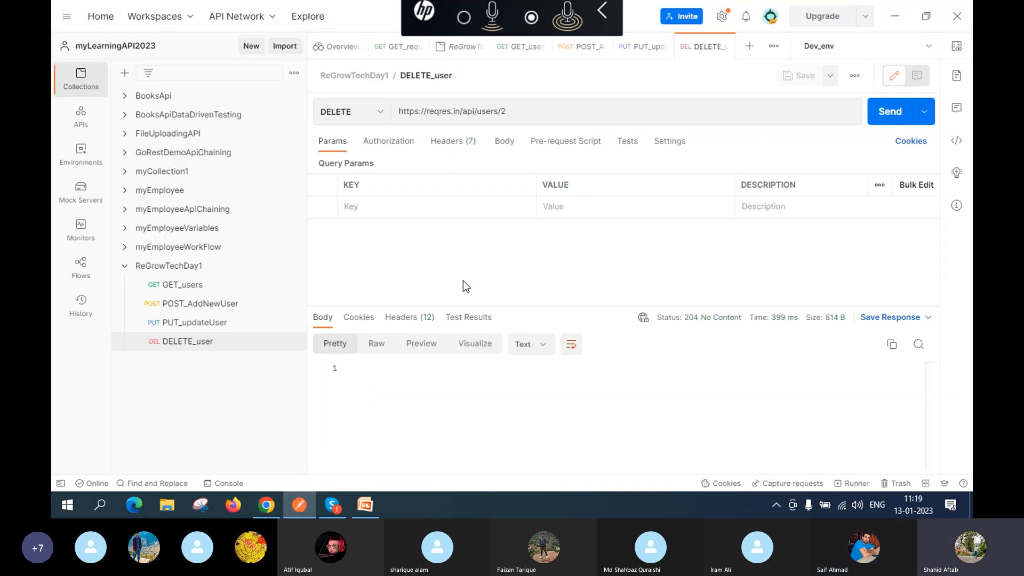
click(526, 111)
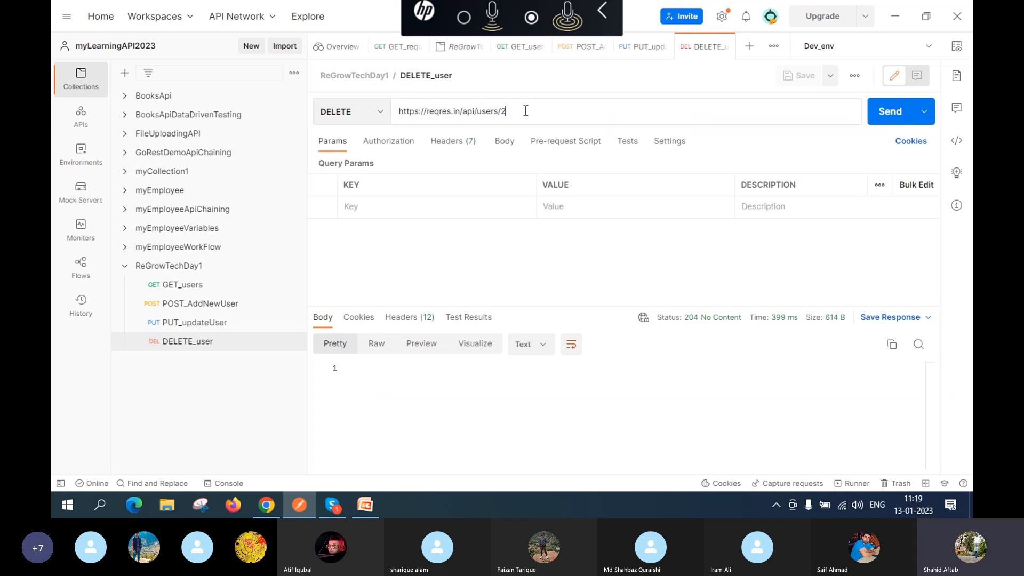
key(BackSpace)
text(7)
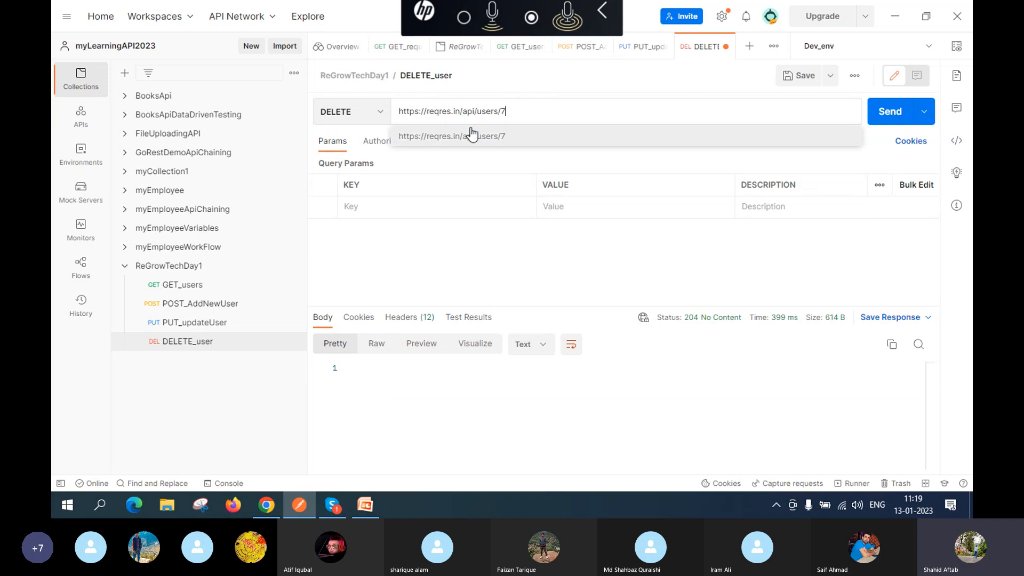
click(796, 77)
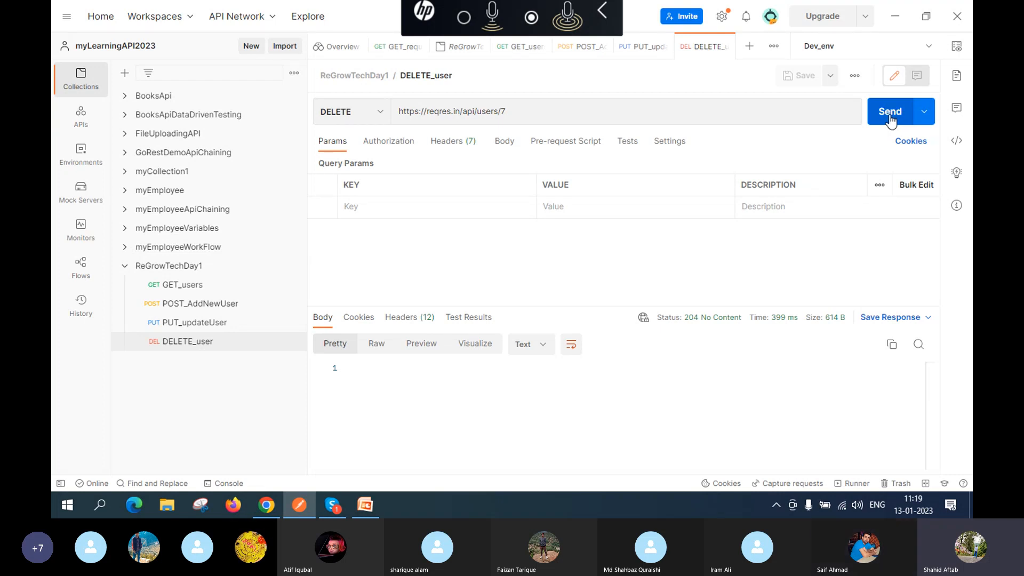
click(890, 117)
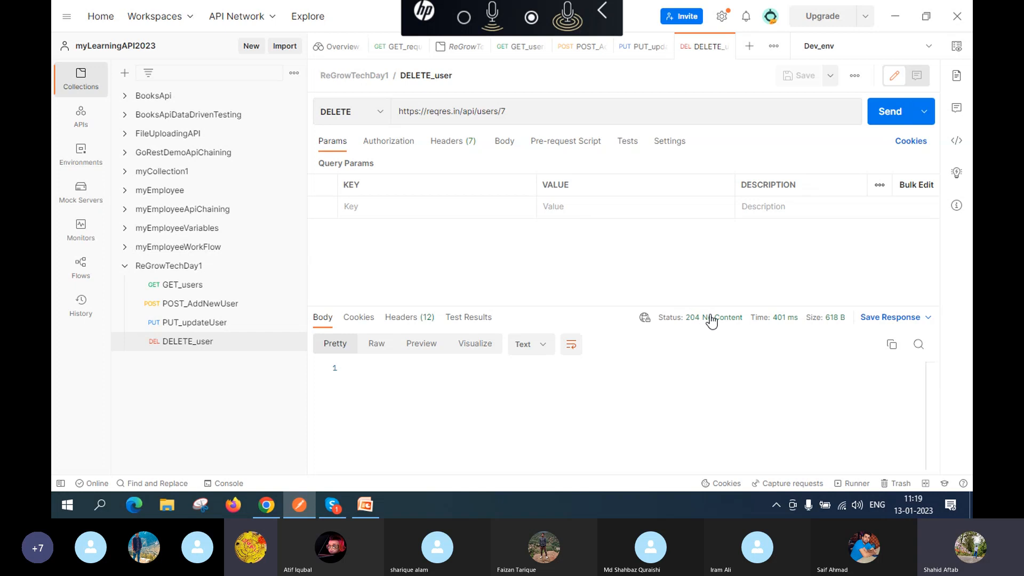
mouse_move(739, 319)
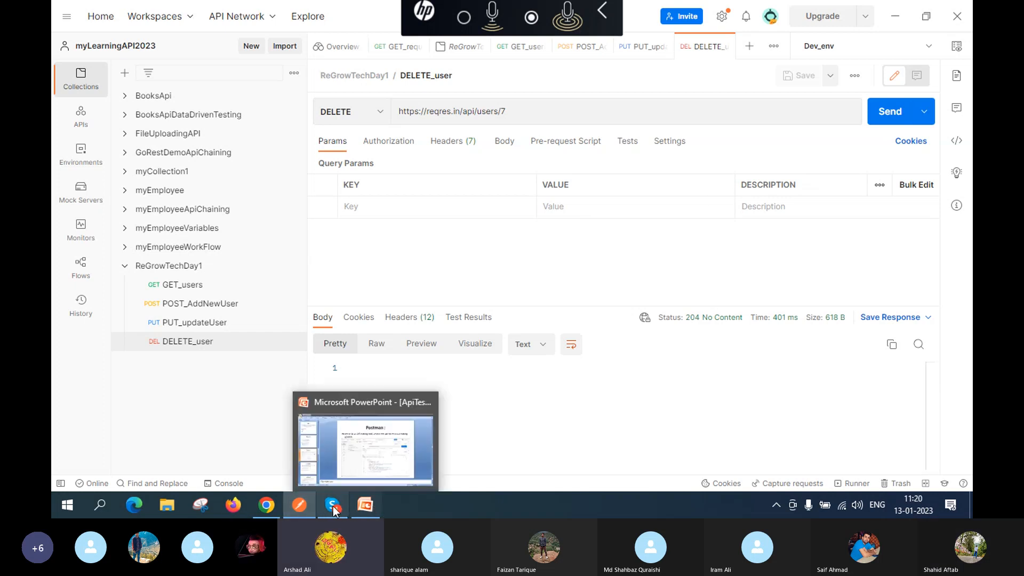
Step: Check the presentation, then return to Postman's DELETE_user request showing the users/7 204 response
mouse_move(332, 504)
click(325, 462)
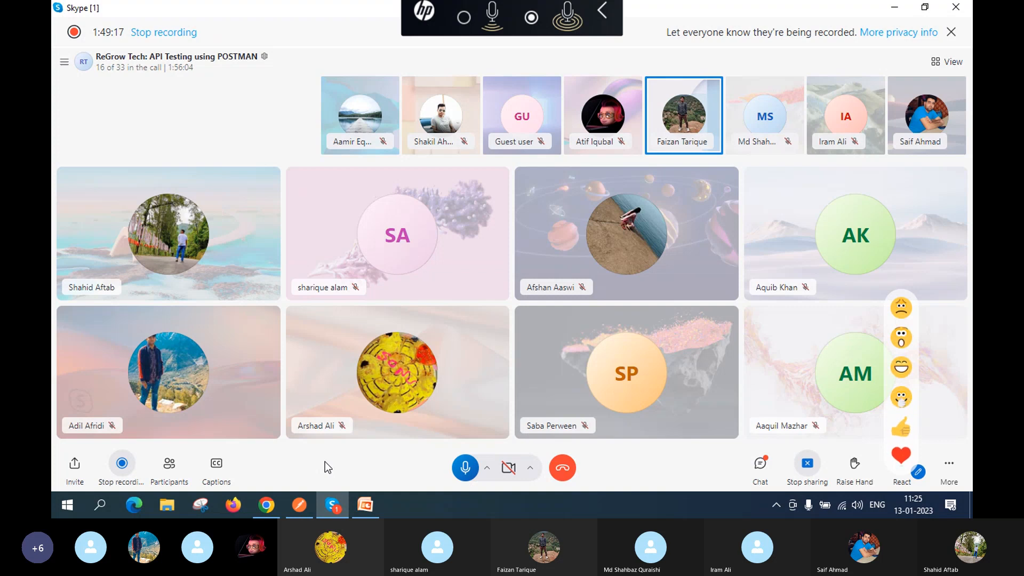
click(302, 504)
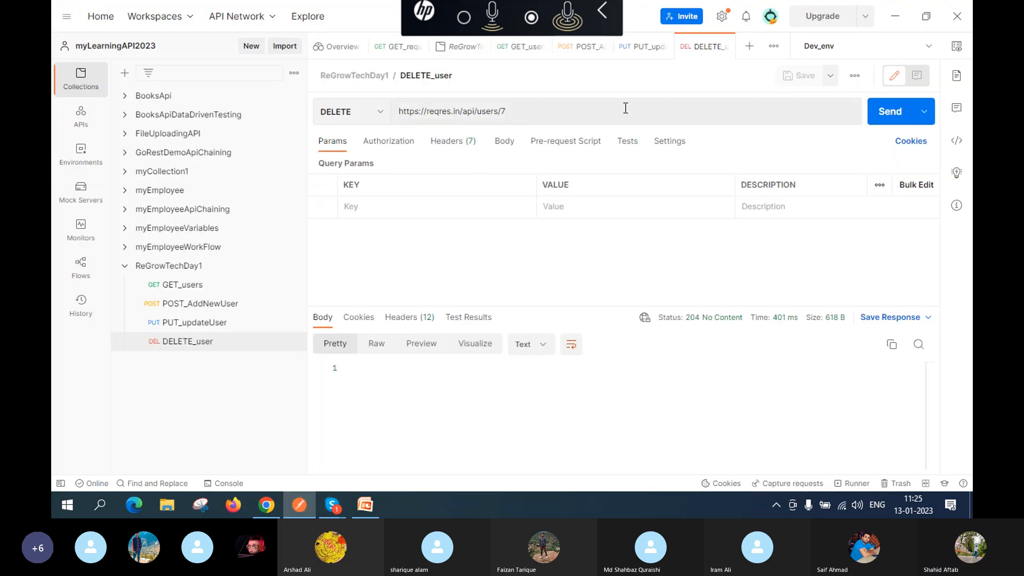
Step: Change DELETE_user to a GET request for users/564 instead of users/7
click(514, 109)
key(BackSpace)
text(564)
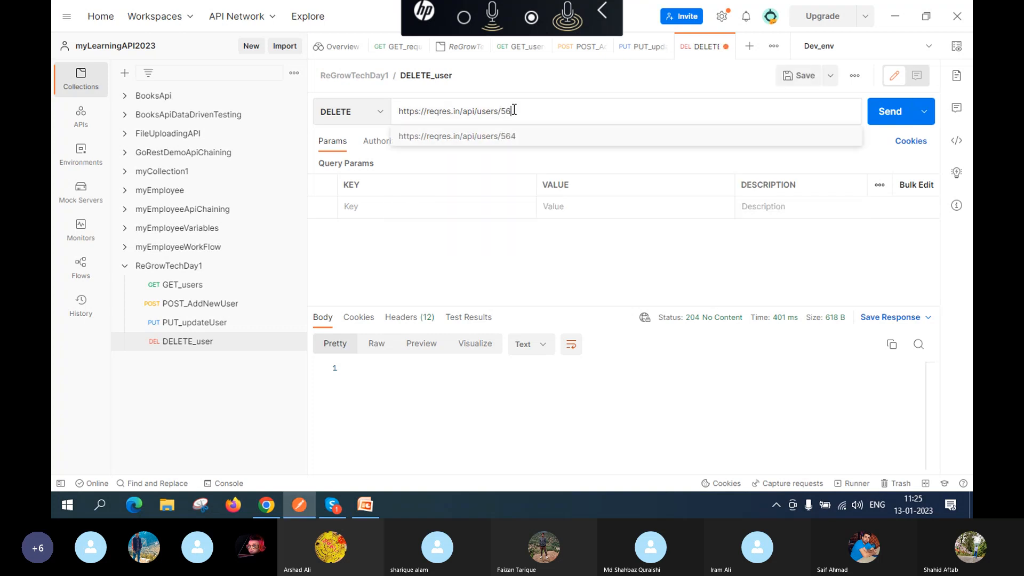
click(342, 111)
click(346, 152)
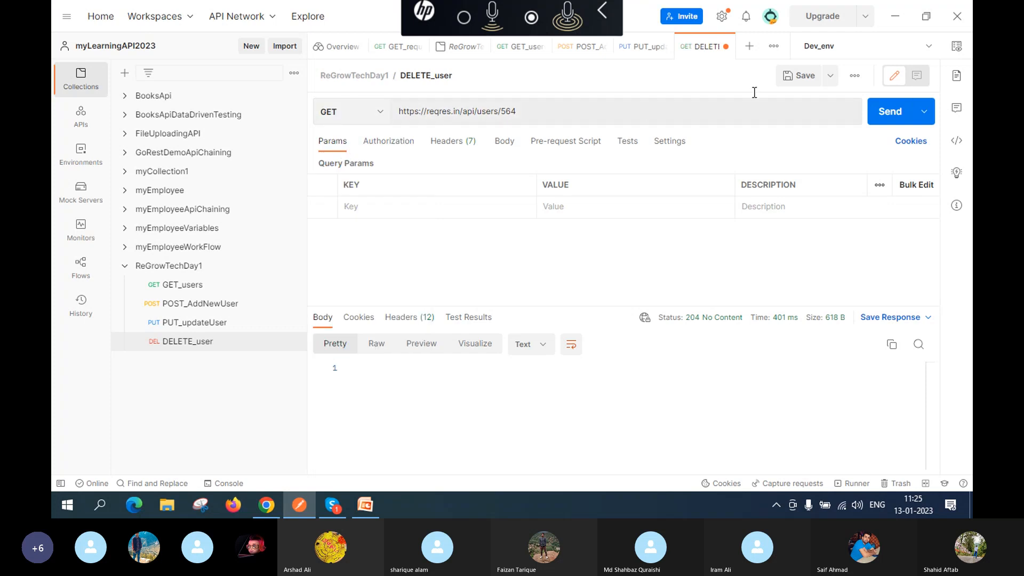
Step: Save the request and send it, receiving 404 Not Found with an empty {} body
click(800, 74)
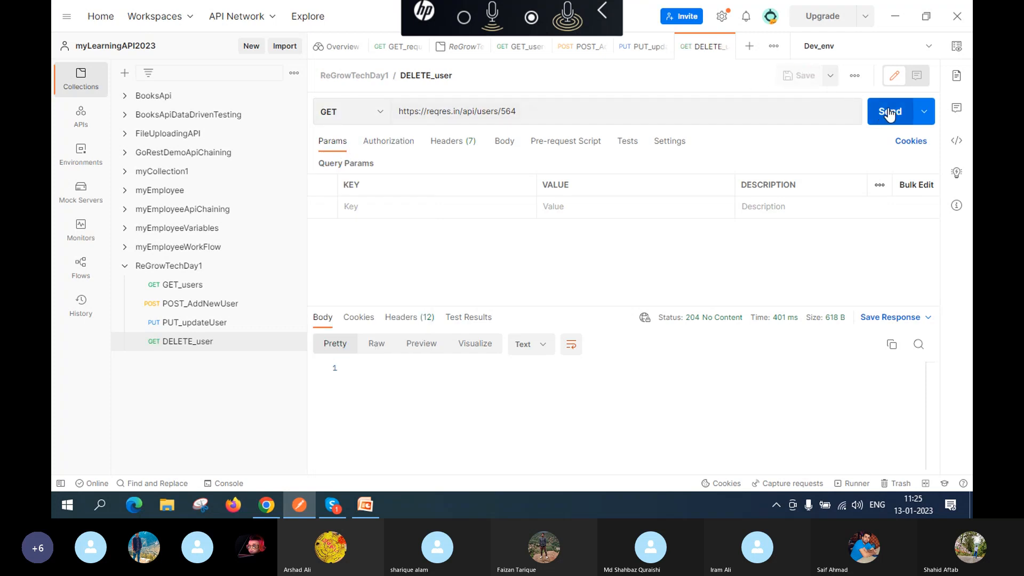
click(888, 111)
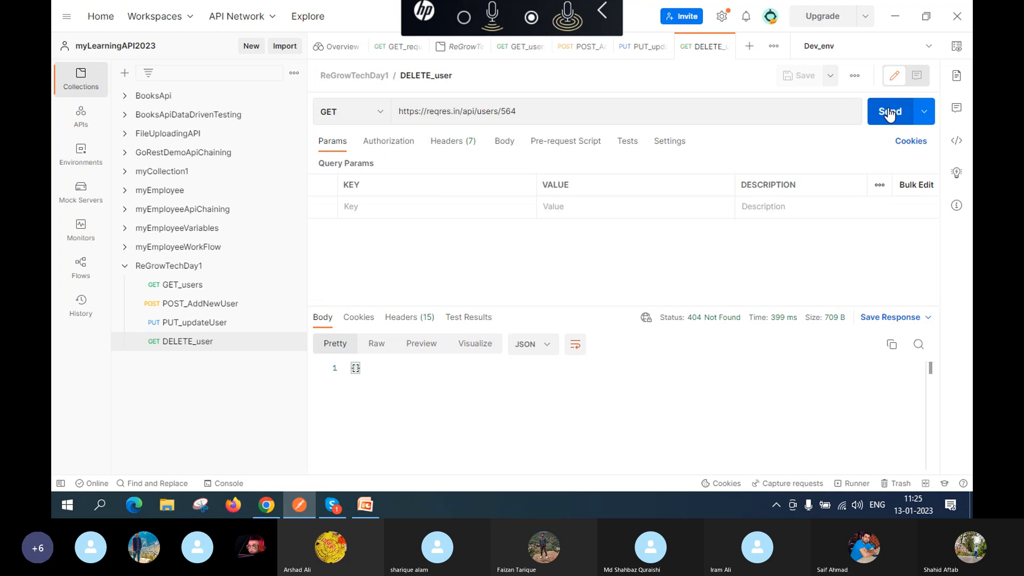
mouse_move(712, 322)
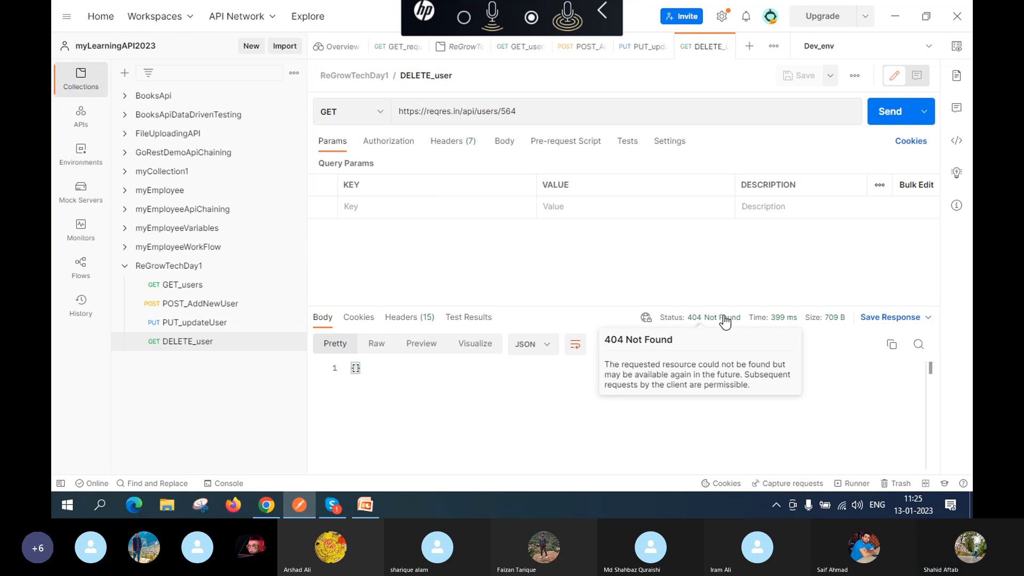
Step: In PowerPoint, advance from the Postman slide to slide 16, 'Workspace'
click(374, 503)
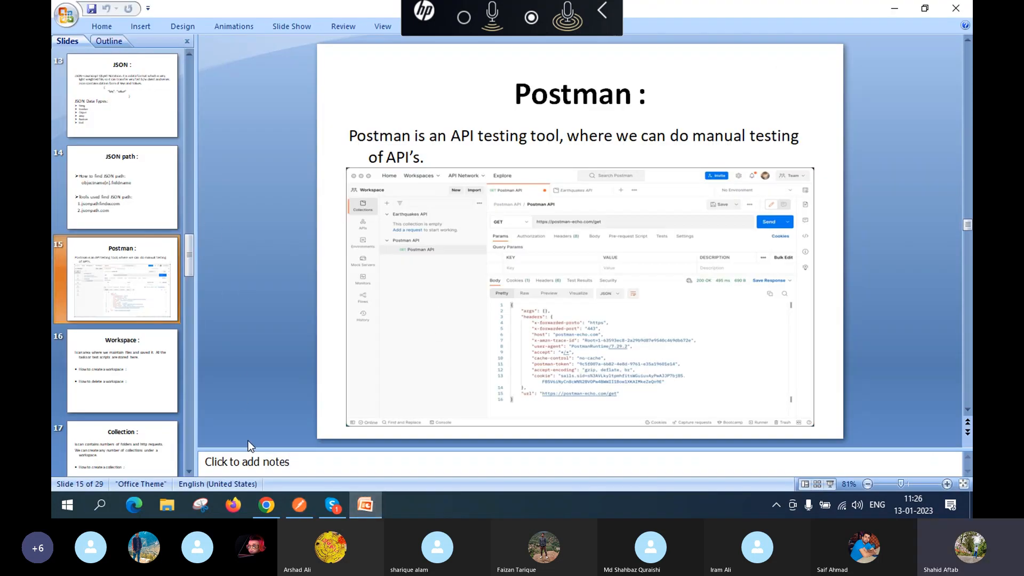
click(299, 504)
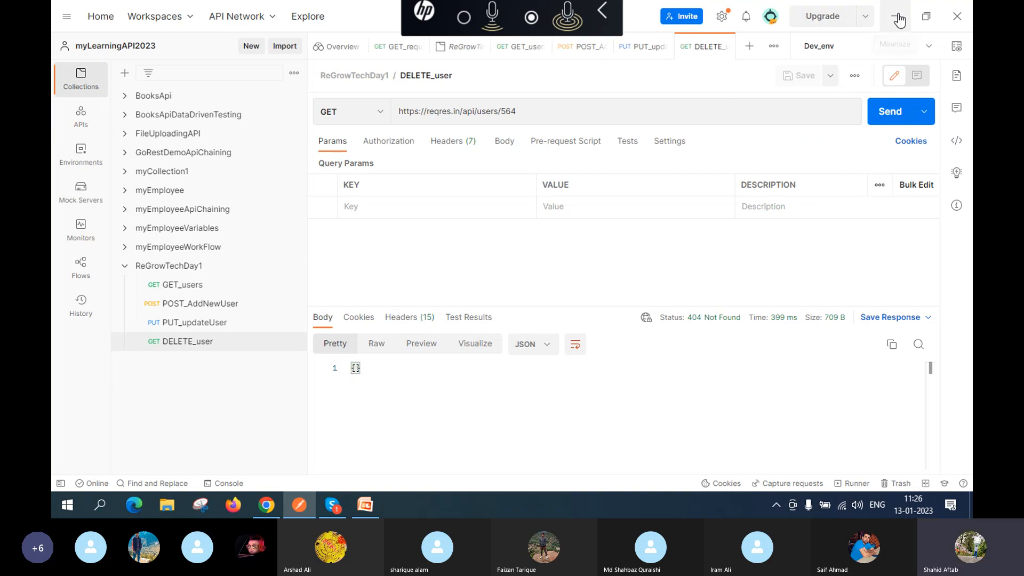
click(358, 509)
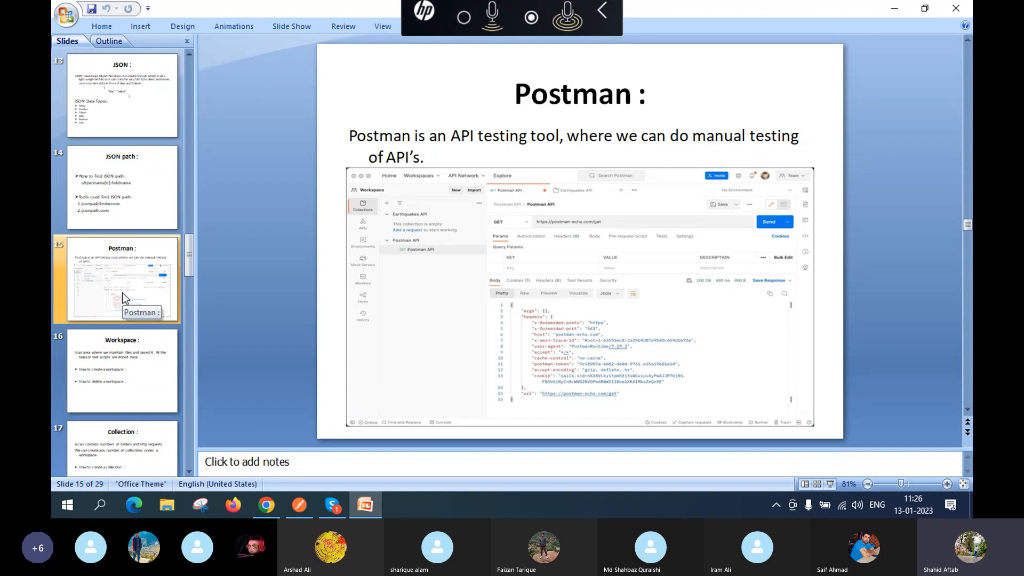
key(Down)
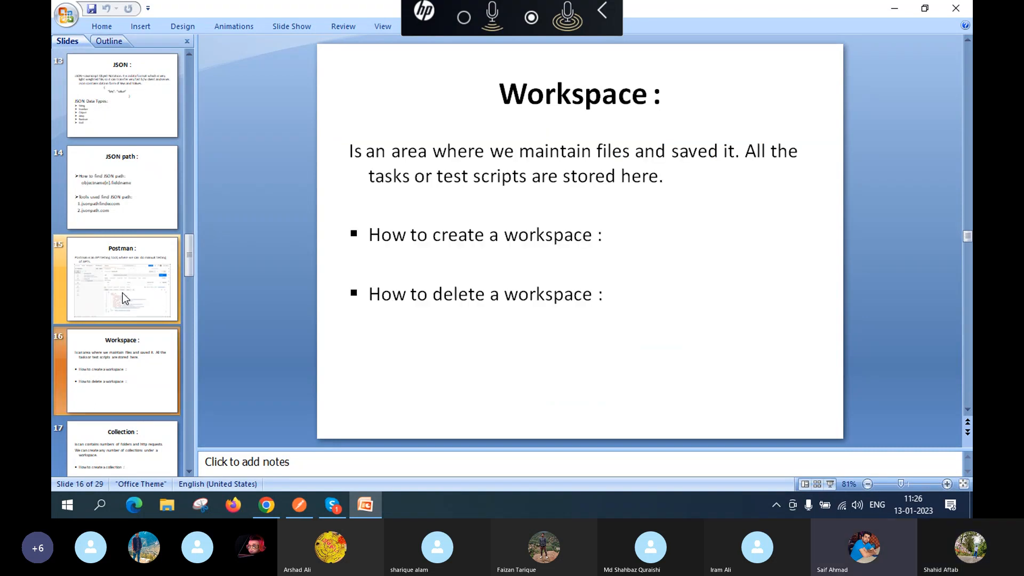